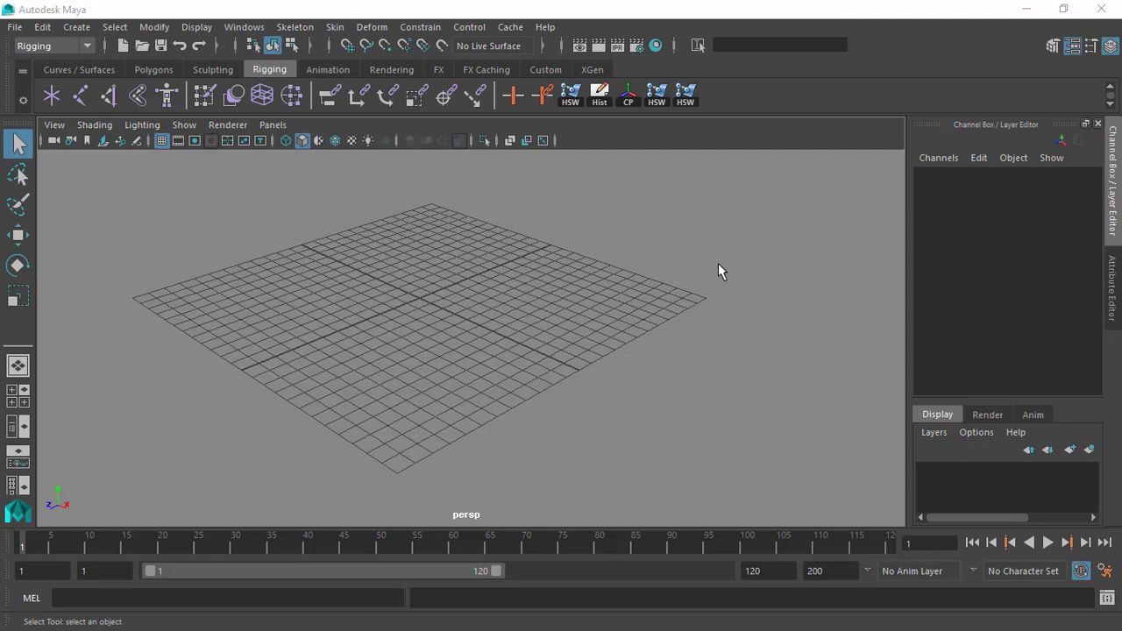
pyautogui.keyDown('alt'); pyautogui.moveTo(470, 256); pyautogui.dragTo(566, 386, button='right'); pyautogui.keyUp('alt')
pyautogui.keyDown('alt'); pyautogui.moveTo(565, 386); pyautogui.dragTo(474, 318); pyautogui.keyUp('alt')
pyautogui.keyDown('alt'); pyautogui.moveTo(474, 318); pyautogui.dragTo(461, 301, button='right'); pyautogui.keyUp('alt')
pyautogui.keyDown('alt'); pyautogui.moveTo(461, 301); pyautogui.dragTo(480, 325, button='middle'); pyautogui.keyUp('alt')
pyautogui.keyDown('alt'); pyautogui.moveTo(481, 326); pyautogui.dragTo(468, 312, button='right'); pyautogui.keyUp('alt')
pyautogui.keyDown('alt'); pyautogui.moveTo(468, 312); pyautogui.dragTo(458, 288); pyautogui.keyUp('alt')
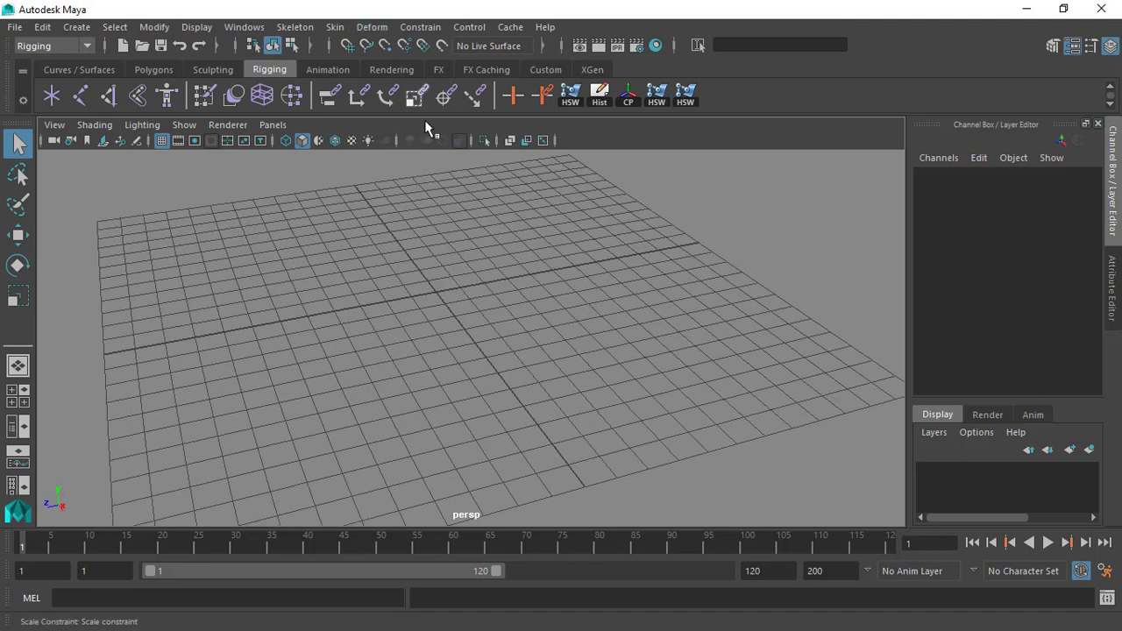
# Create a polygon sphere at the origin and frame it in the view.
pyautogui.click(76, 26)
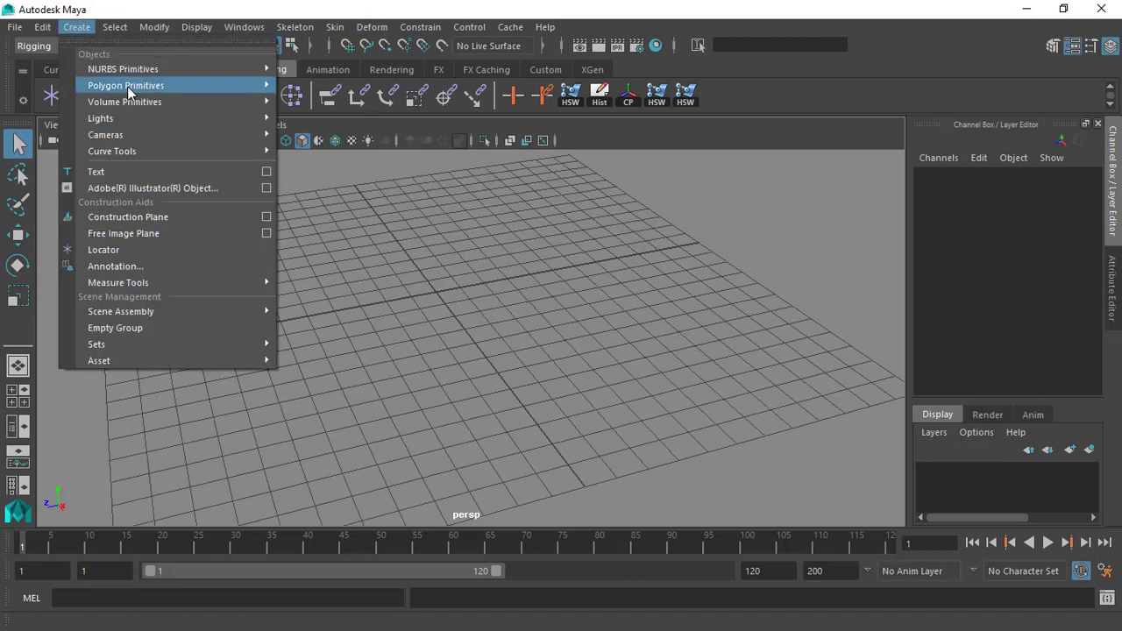
pyautogui.moveTo(174, 69)
pyautogui.moveTo(241, 85)
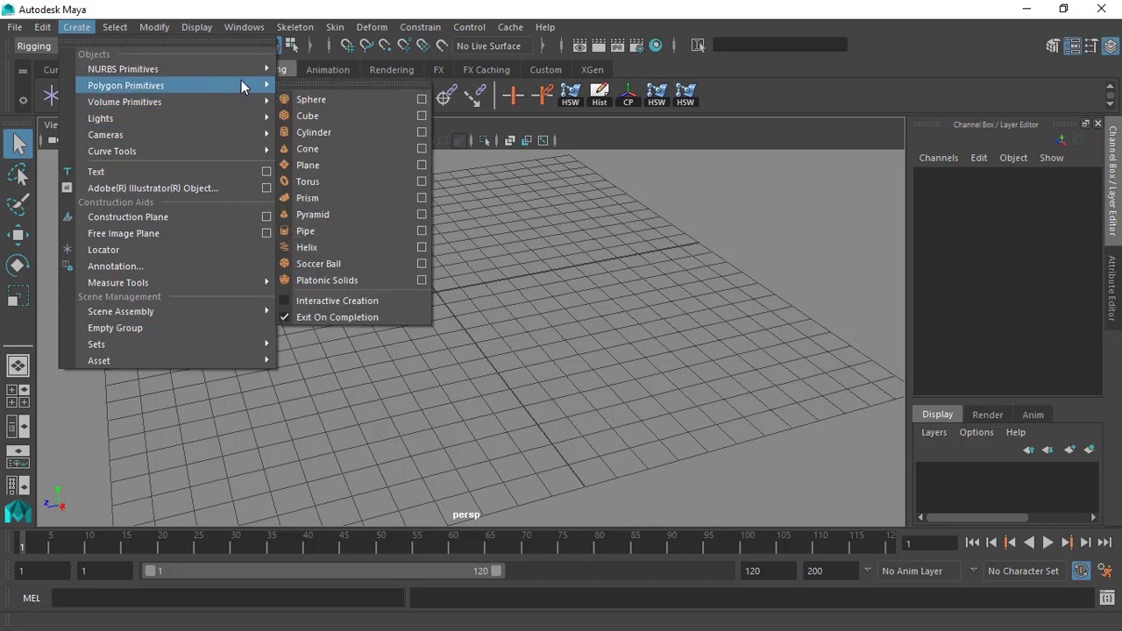
pyautogui.click(307, 100)
pyautogui.scroll(7, 570, 249)
pyautogui.press('f')
pyautogui.scroll(-1, 597, 278)
pyautogui.scroll(-1, 597, 285)
pyautogui.scroll(4, 492, 329)
pyautogui.keyDown('alt'); pyautogui.moveTo(493, 328); pyautogui.dragTo(517, 309); pyautogui.keyUp('alt')
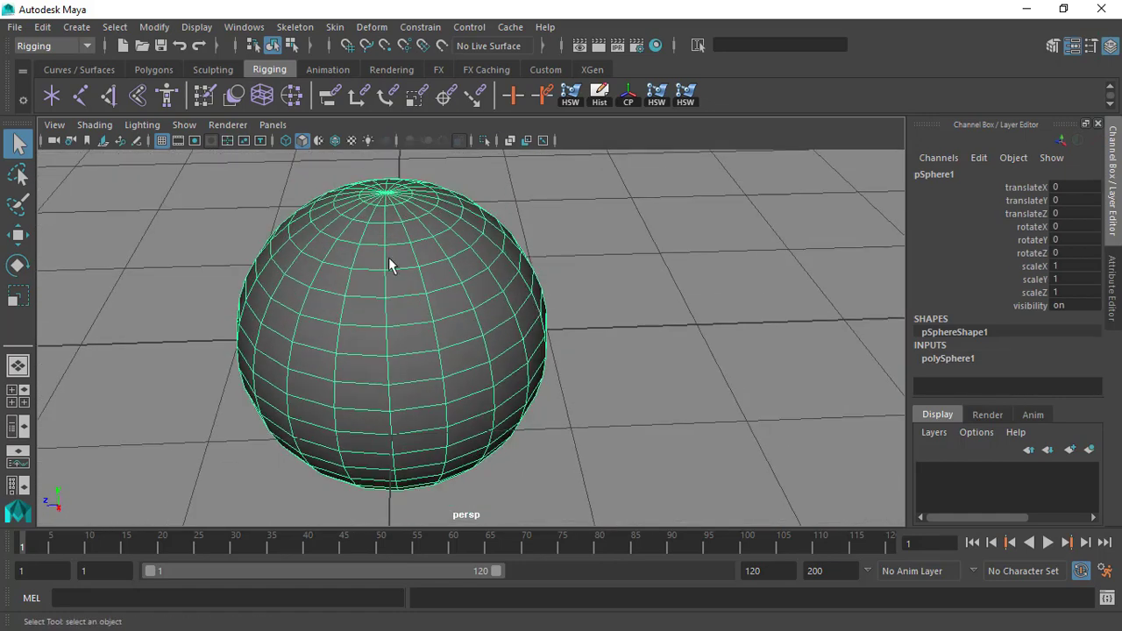
# Switch the sphere to vertex component mode.
pyautogui.scroll(2, 390, 261)
pyautogui.keyDown('alt'); pyautogui.moveTo(405, 301); pyautogui.dragTo(409, 286, button='middle'); pyautogui.keyUp('alt')
pyautogui.keyDown('alt'); pyautogui.moveTo(409, 285); pyautogui.dragTo(432, 278); pyautogui.keyUp('alt')
pyautogui.keyDown('alt'); pyautogui.moveTo(305, 243); pyautogui.dragTo(390, 306); pyautogui.keyUp('alt')
pyautogui.scroll(2, 509, 280)
pyautogui.scroll(-2, 386, 254)
pyautogui.moveTo(417, 263); pyautogui.dragTo(341, 158, button='right')
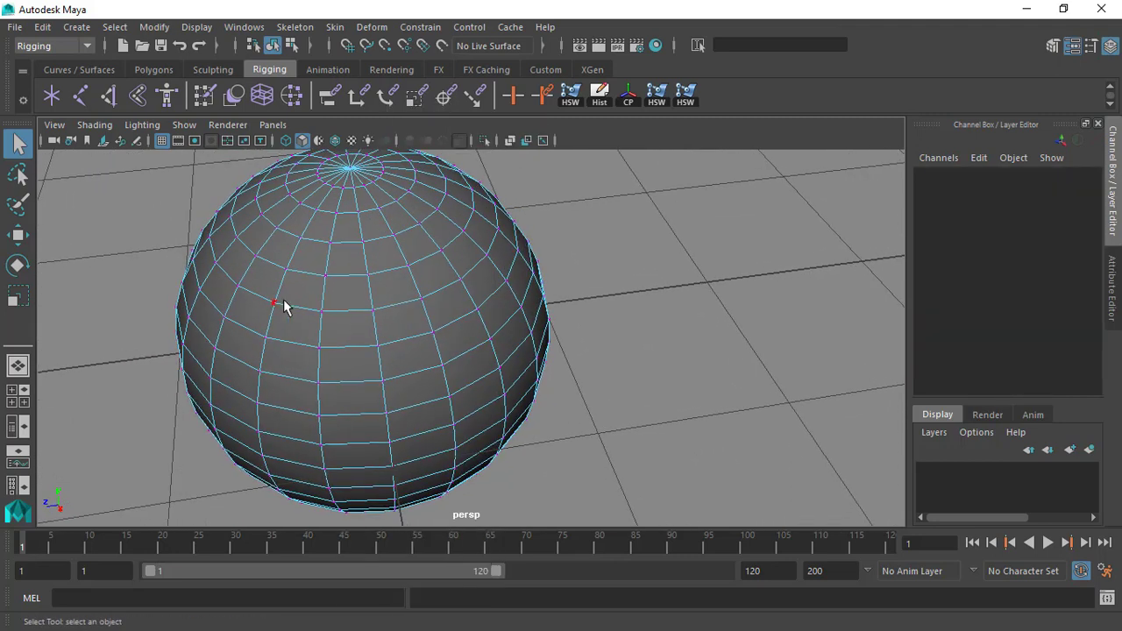
# Select two adjacent rows of five vertices each on the upper front of the sphere.
pyautogui.click(275, 303)
pyautogui.keyDown('shift'); pyautogui.click(265, 337); pyautogui.keyUp('shift')
pyautogui.keyDown('shift'); pyautogui.click(320, 349); pyautogui.keyUp('shift')
pyautogui.keyDown('shift'); pyautogui.click(322, 312); pyautogui.keyUp('shift')
pyautogui.keyDown('shift'); pyautogui.click(372, 311); pyautogui.keyUp('shift')
pyautogui.keyDown('shift'); pyautogui.click(378, 347); pyautogui.keyUp('shift')
pyautogui.keyDown('shift'); pyautogui.click(433, 331); pyautogui.keyUp('shift')
pyautogui.keyDown('shift'); pyautogui.click(422, 299); pyautogui.keyUp('shift')
pyautogui.keyDown('shift'); pyautogui.click(488, 305); pyautogui.keyUp('shift')
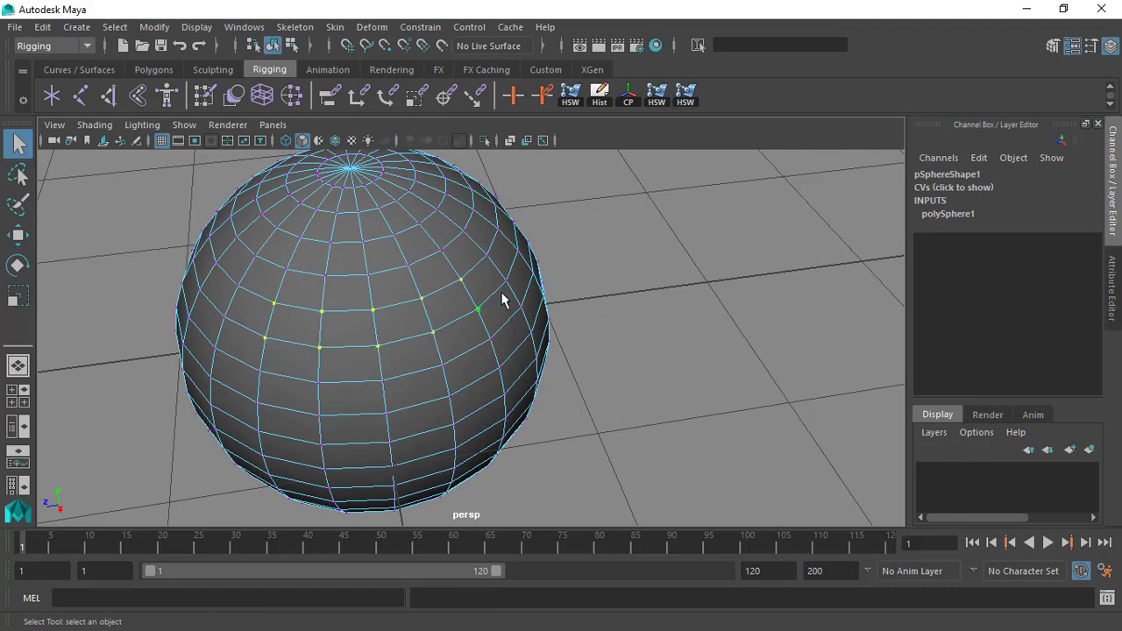
pyautogui.keyDown('alt'); pyautogui.moveTo(519, 355); pyautogui.dragTo(488, 310); pyautogui.keyUp('alt')
pyautogui.keyDown('alt'); pyautogui.moveTo(296, 272); pyautogui.dragTo(445, 300, button='right'); pyautogui.keyUp('alt')
pyautogui.keyDown('alt'); pyautogui.moveTo(445, 300); pyautogui.dragTo(456, 322); pyautogui.keyUp('alt')
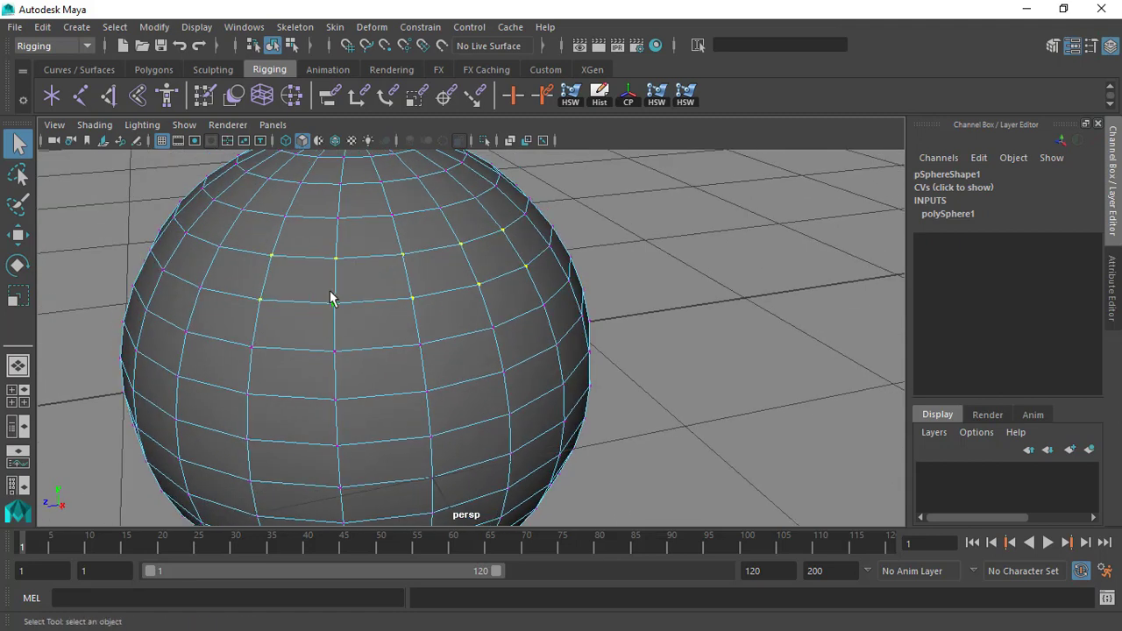
# Add the five vertices of the row directly below to the selection, forming a three-by-five patch.
pyautogui.keyDown('shift'); pyautogui.click(253, 347); pyautogui.keyUp('shift')
pyautogui.keyDown('shift'); pyautogui.click(337, 349); pyautogui.keyUp('shift')
pyautogui.keyDown('alt'); pyautogui.moveTo(571, 356); pyautogui.dragTo(531, 350); pyautogui.keyUp('alt')
pyautogui.keyDown('alt'); pyautogui.moveTo(411, 300); pyautogui.dragTo(429, 325); pyautogui.keyUp('alt')
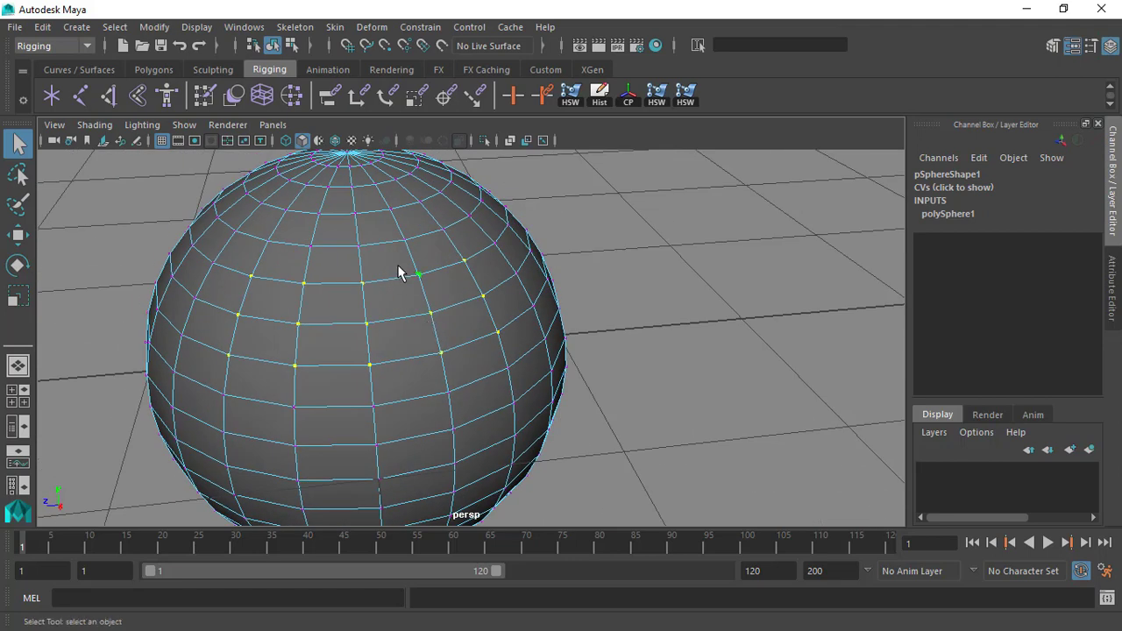
pyautogui.keyDown('alt'); pyautogui.moveTo(406, 281); pyautogui.dragTo(380, 380); pyautogui.keyUp('alt')
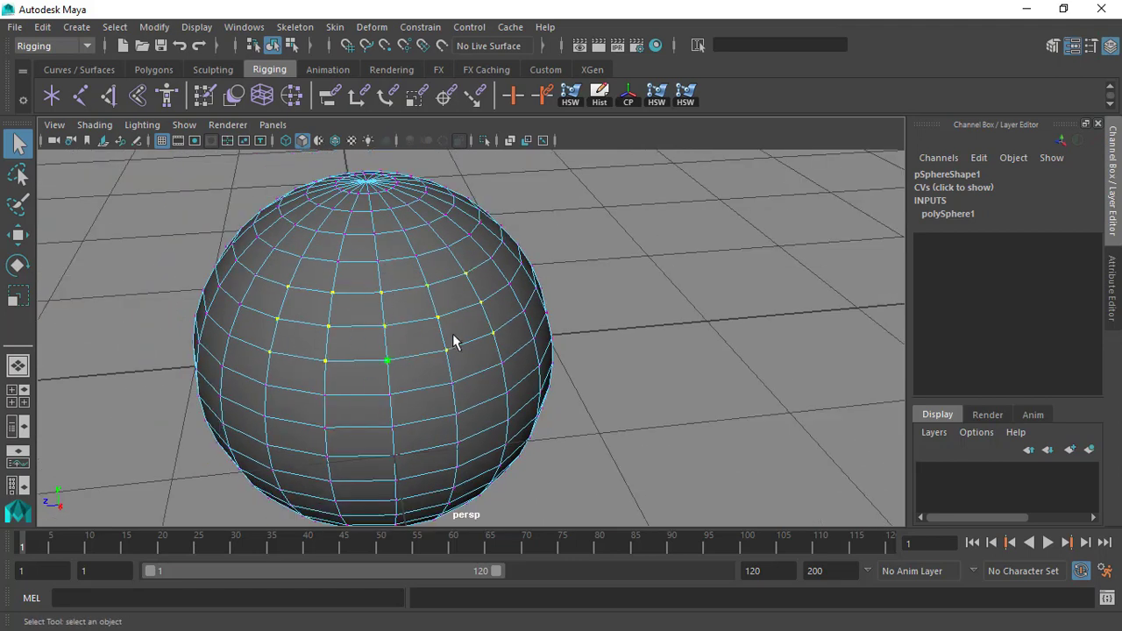
pyautogui.keyDown('alt'); pyautogui.moveTo(454, 343); pyautogui.dragTo(420, 344); pyautogui.keyUp('alt')
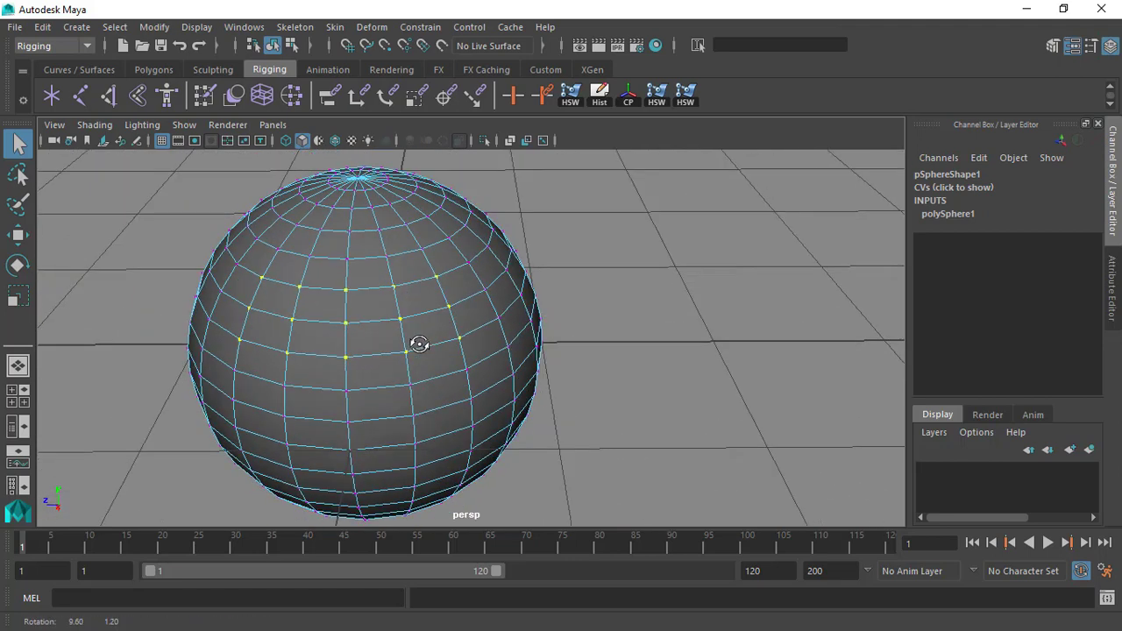
# Open the Cluster deformer options and reset them to their defaults, with Relative mode off.
pyautogui.click(372, 27)
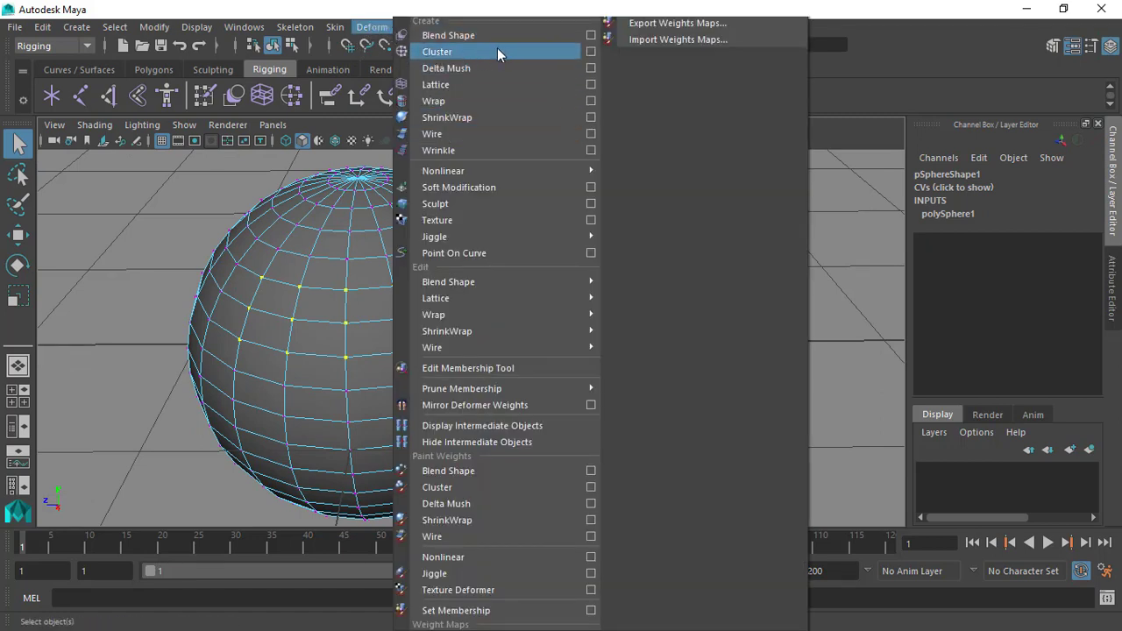
pyautogui.click(590, 52)
pyautogui.moveTo(758, 75); pyautogui.dragTo(721, 63)
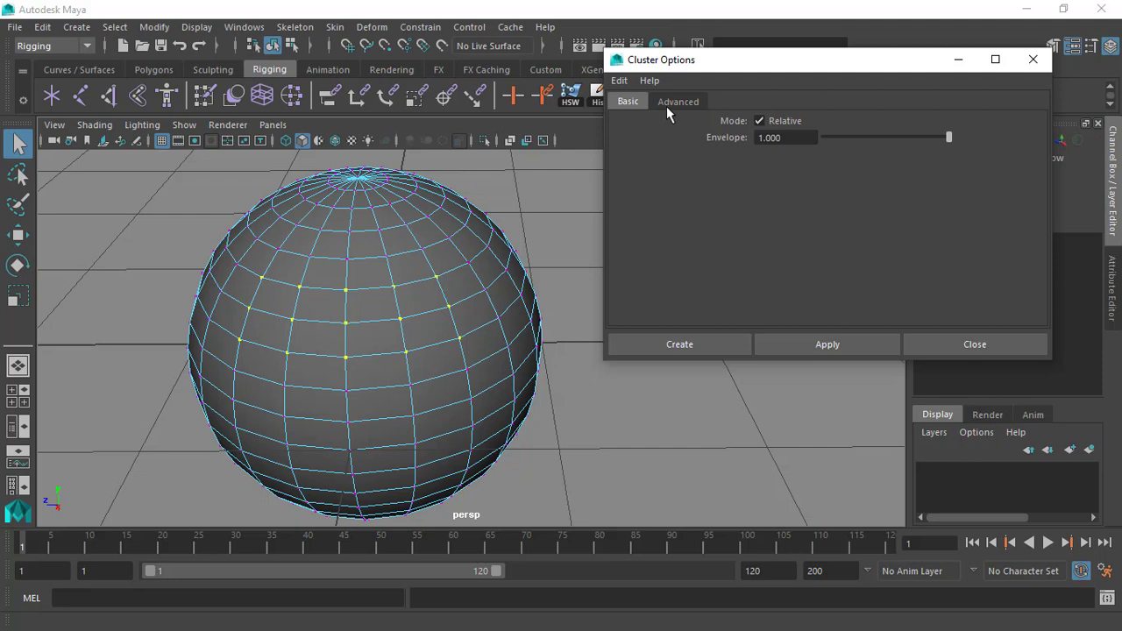
pyautogui.click(620, 80)
pyautogui.click(698, 115)
pyautogui.moveTo(817, 61); pyautogui.dragTo(847, 51)
# Create the cluster on the selected vertices with Relative mode off and an envelope of 1.000.
pyautogui.scroll(1, 520, 208)
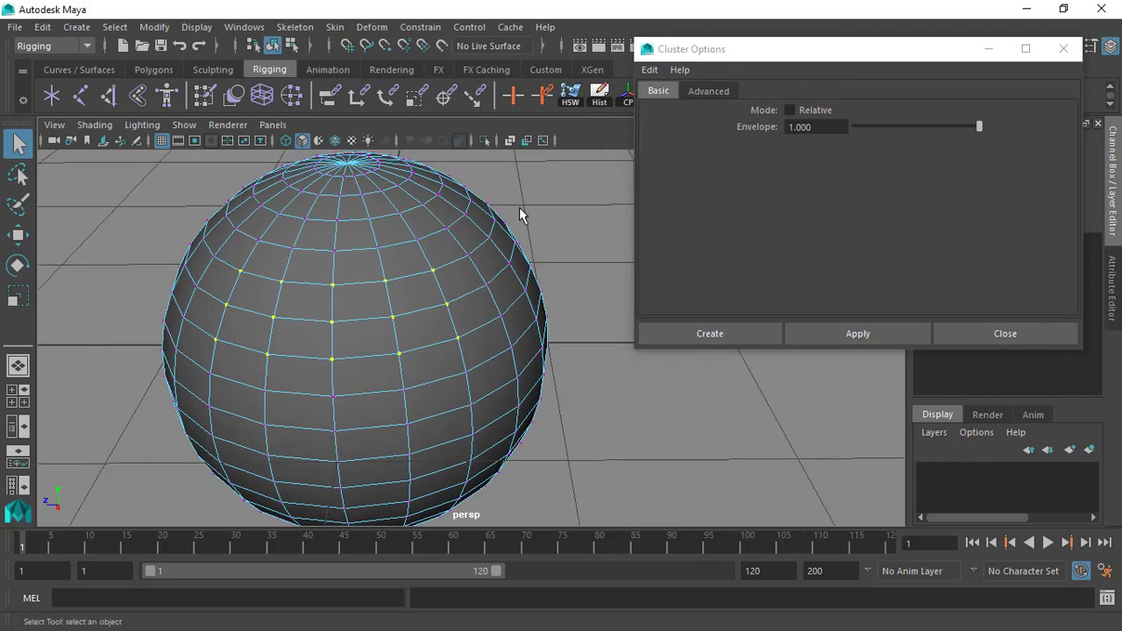
pyautogui.scroll(-2, 520, 215)
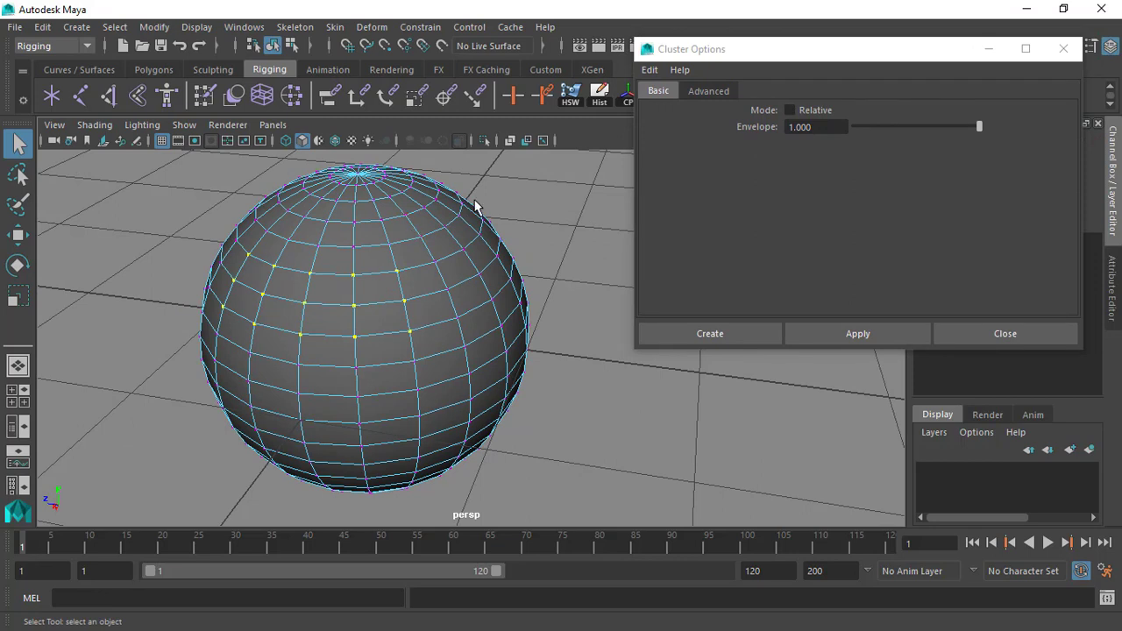
pyautogui.keyDown('alt'); pyautogui.moveTo(333, 234); pyautogui.dragTo(417, 218); pyautogui.keyUp('alt')
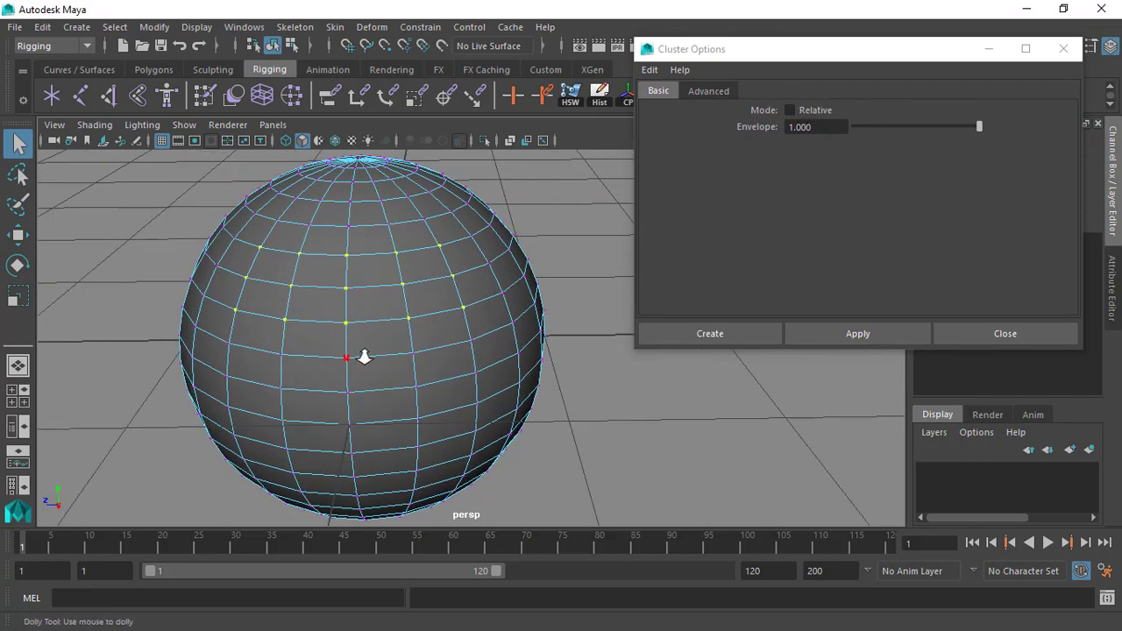
pyautogui.keyDown('alt'); pyautogui.moveTo(366, 354); pyautogui.dragTo(325, 330); pyautogui.keyUp('alt')
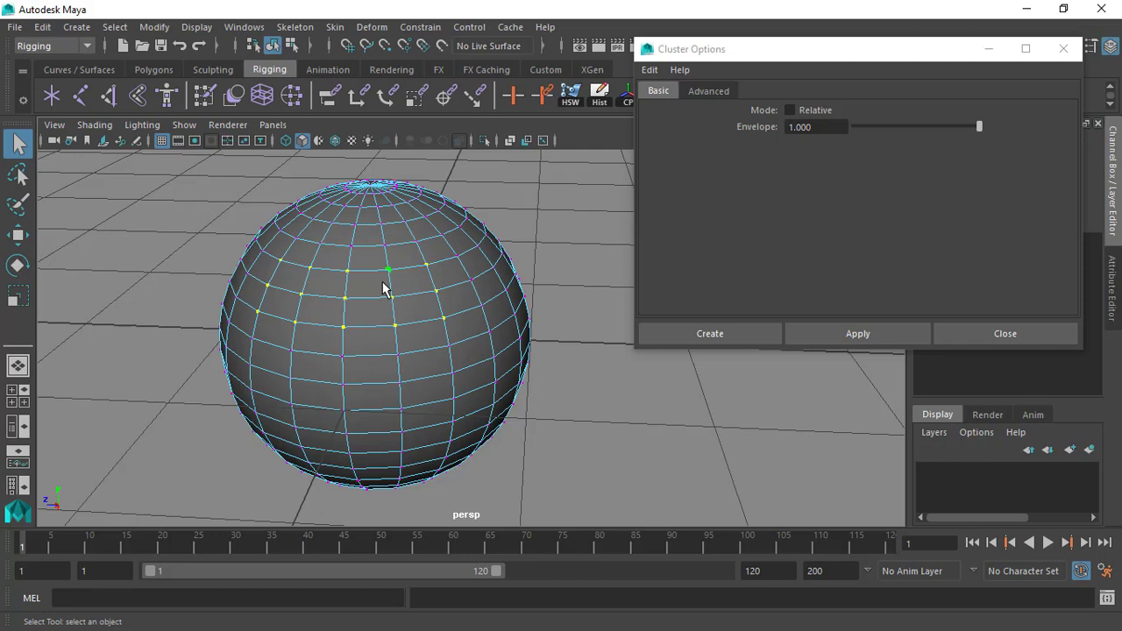
pyautogui.click(805, 114)
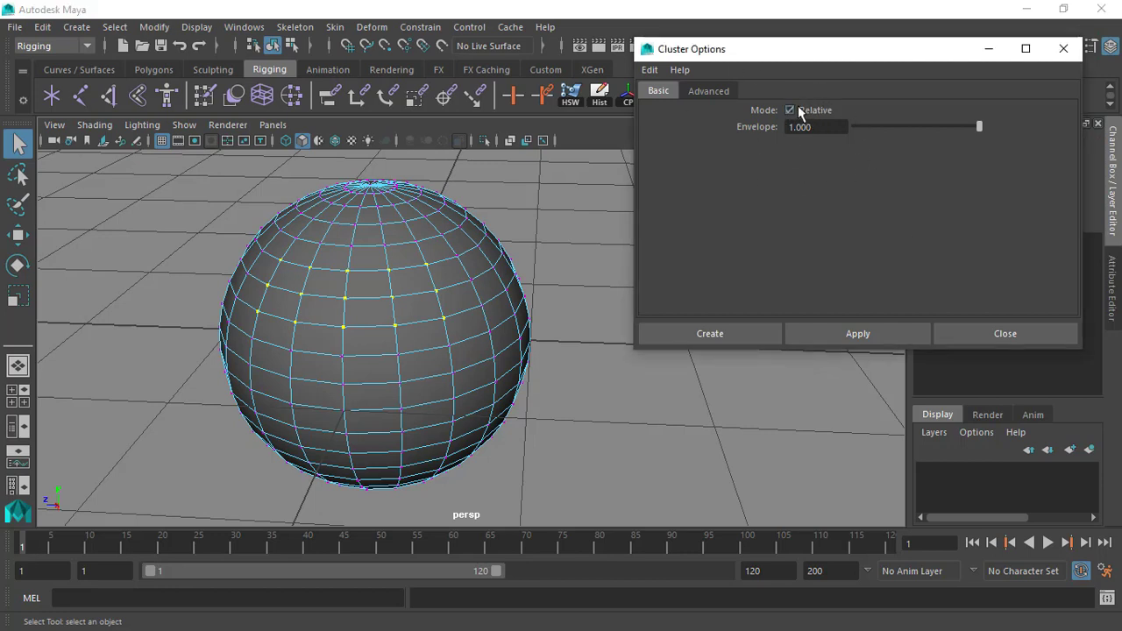
pyautogui.scroll(1, 451, 288)
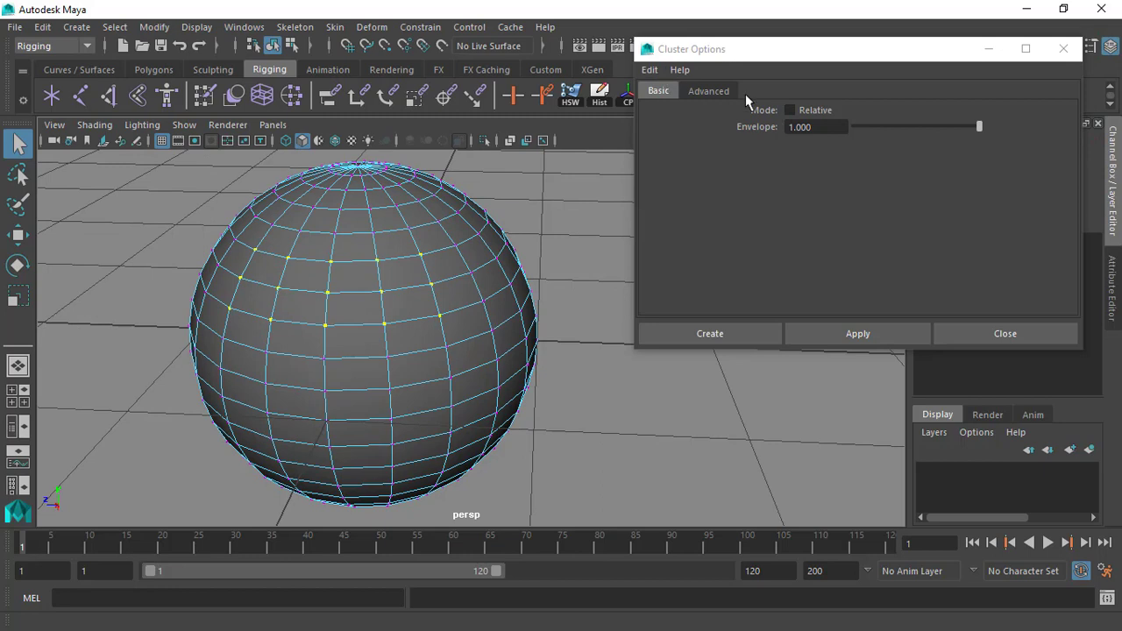
pyautogui.click(711, 334)
pyautogui.keyDown('alt'); pyautogui.moveTo(711, 336); pyautogui.dragTo(591, 306); pyautogui.keyUp('alt')
# Activate the Move tool on the cluster handle and turn on wireframe on shaded display.
pyautogui.scroll(5, 386, 306)
pyautogui.scroll(-2, 355, 228)
pyautogui.keyDown('alt'); pyautogui.moveTo(319, 228); pyautogui.dragTo(272, 208); pyautogui.keyUp('alt')
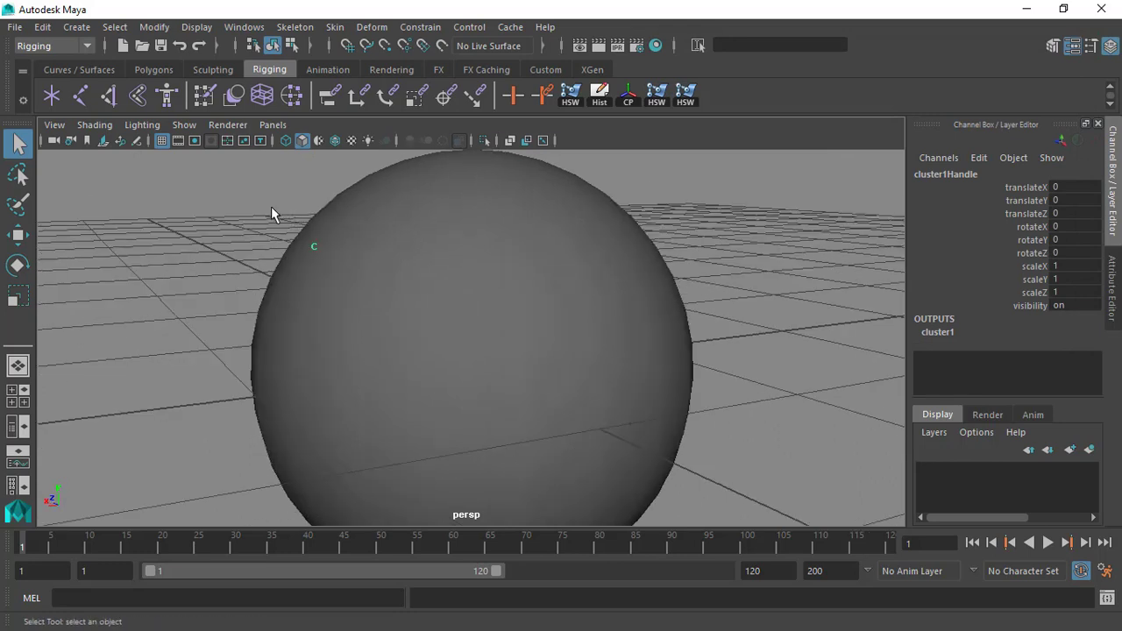
pyautogui.scroll(1, 324, 258)
pyautogui.keyDown('alt'); pyautogui.moveTo(321, 262); pyautogui.dragTo(298, 204); pyautogui.keyUp('alt')
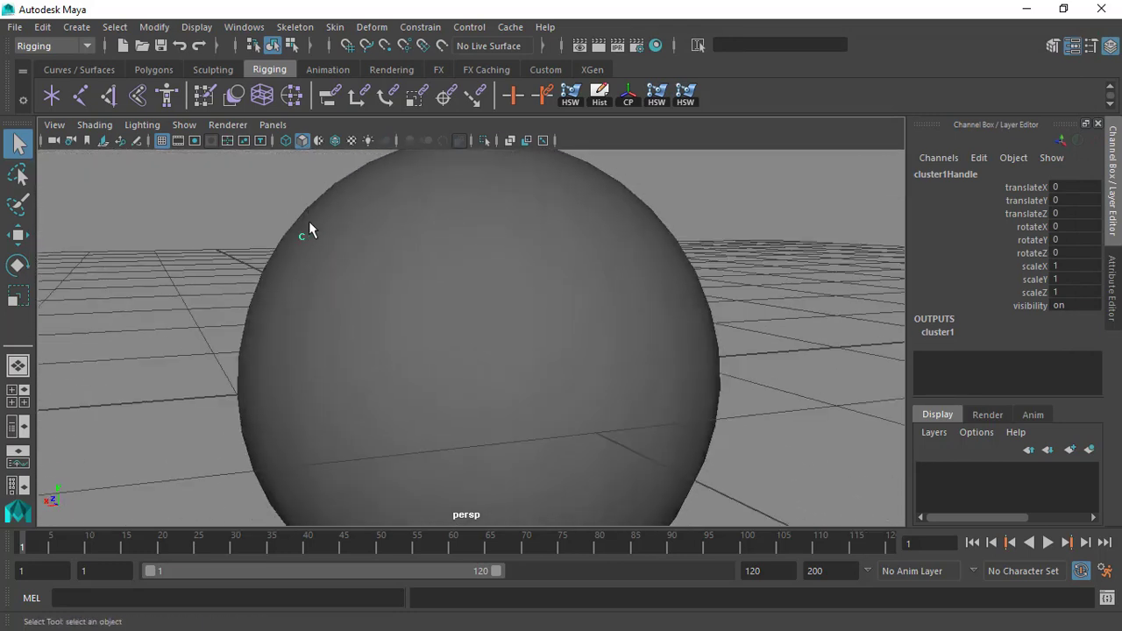
pyautogui.press('w')
pyautogui.keyDown('alt'); pyautogui.moveTo(372, 265); pyautogui.dragTo(341, 235, button='right'); pyautogui.keyUp('alt')
pyautogui.keyDown('alt'); pyautogui.moveTo(341, 236); pyautogui.dragTo(362, 265); pyautogui.keyUp('alt')
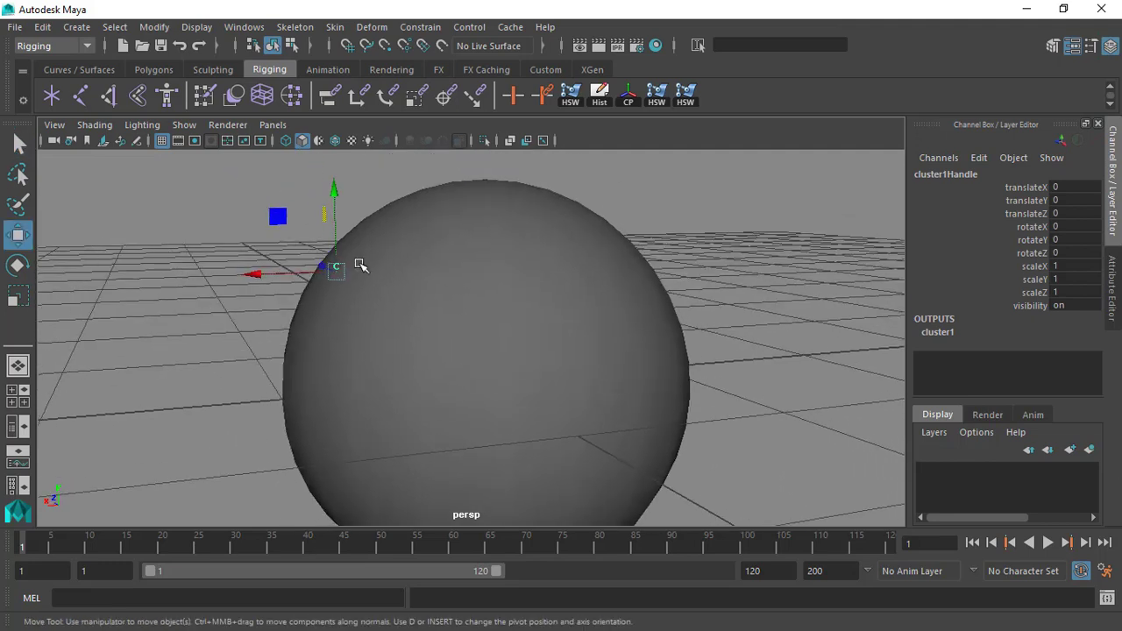
pyautogui.click(335, 141)
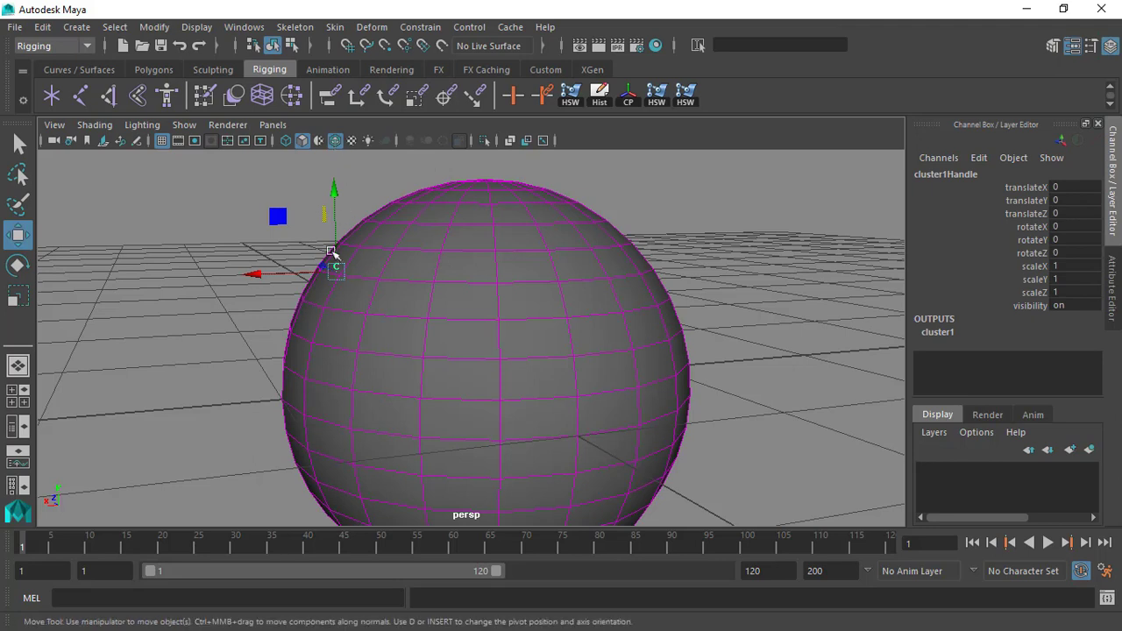
# Move the cluster handle outward and upward in X and Y to pull the clustered vertices out of the sphere.
pyautogui.keyDown('alt'); pyautogui.moveTo(311, 233); pyautogui.dragTo(465, 298, button='right'); pyautogui.keyUp('alt')
pyautogui.keyDown('alt'); pyautogui.moveTo(464, 298); pyautogui.dragTo(446, 283); pyautogui.keyUp('alt')
pyautogui.keyDown('alt'); pyautogui.moveTo(446, 283); pyautogui.dragTo(452, 303, button='middle'); pyautogui.keyUp('alt')
pyautogui.moveTo(287, 233); pyautogui.dragTo(207, 171)
pyautogui.keyDown('alt'); pyautogui.moveTo(291, 260); pyautogui.dragTo(239, 226, button='right'); pyautogui.keyUp('alt')
pyautogui.keyDown('alt'); pyautogui.moveTo(238, 226); pyautogui.dragTo(251, 201); pyautogui.keyUp('alt')
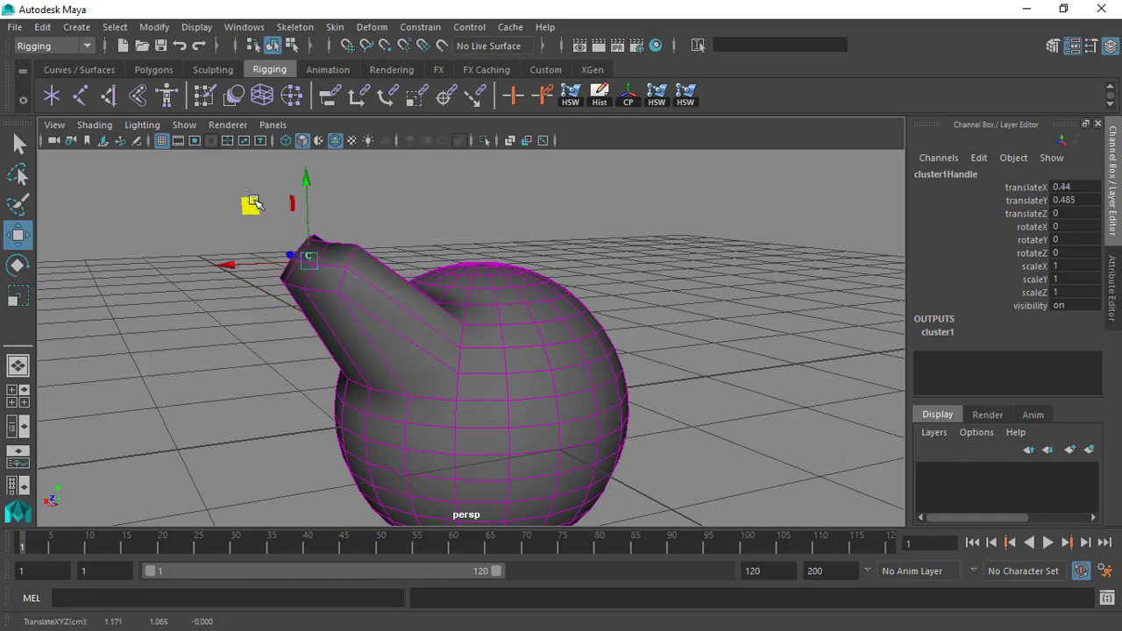
pyautogui.keyDown('alt'); pyautogui.moveTo(251, 201); pyautogui.dragTo(262, 210, button='right'); pyautogui.keyUp('alt')
pyautogui.moveTo(218, 199); pyautogui.dragTo(270, 238)
pyautogui.keyDown('alt'); pyautogui.moveTo(270, 237); pyautogui.dragTo(521, 286); pyautogui.keyUp('alt')
pyautogui.keyDown('alt'); pyautogui.moveTo(521, 286); pyautogui.dragTo(398, 262, button='middle'); pyautogui.keyUp('alt')
pyautogui.keyDown('alt'); pyautogui.moveTo(397, 262); pyautogui.dragTo(407, 291); pyautogui.keyUp('alt')
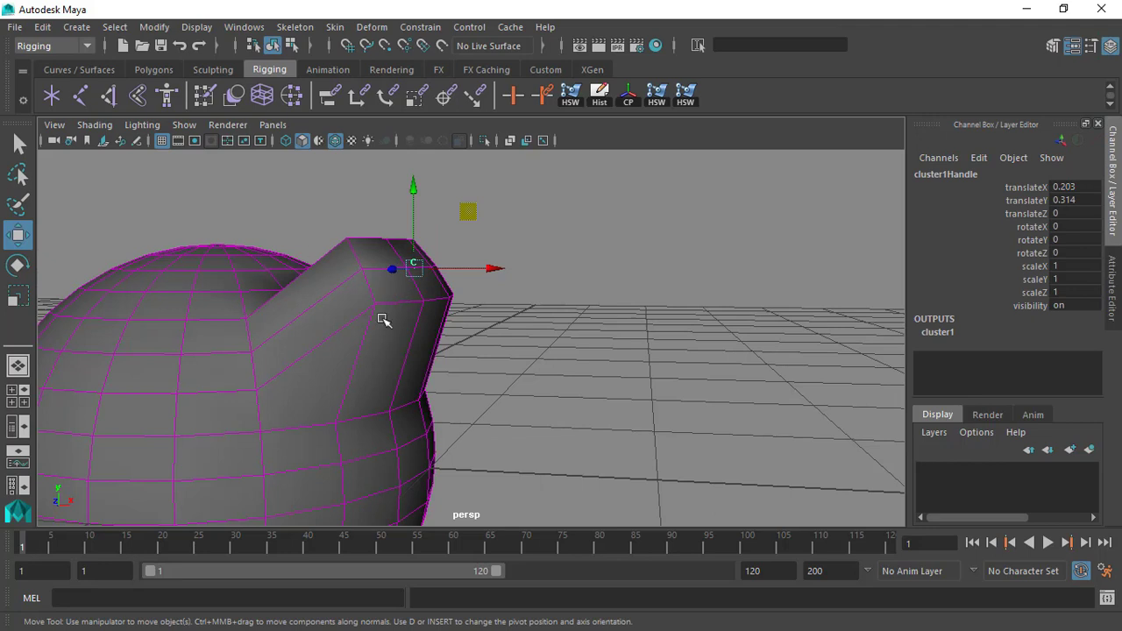
# Shift the cluster handle back and forth in X and Y to test how the clustered vertices follow.
pyautogui.moveTo(466, 212); pyautogui.dragTo(357, 339)
pyautogui.moveTo(417, 257); pyautogui.dragTo(556, 213)
pyautogui.keyDown('alt'); pyautogui.moveTo(591, 248); pyautogui.dragTo(545, 215, button='middle'); pyautogui.keyUp('alt')
pyautogui.keyDown('alt'); pyautogui.moveTo(545, 215); pyautogui.dragTo(503, 243); pyautogui.keyUp('alt')
pyautogui.keyDown('alt'); pyautogui.moveTo(502, 243); pyautogui.dragTo(469, 219, button='right'); pyautogui.keyUp('alt')
pyautogui.moveTo(488, 220); pyautogui.dragTo(436, 269)
pyautogui.keyDown('alt'); pyautogui.moveTo(437, 270); pyautogui.dragTo(459, 303, button='right'); pyautogui.keyUp('alt')
pyautogui.moveTo(422, 256); pyautogui.dragTo(438, 234)
pyautogui.keyDown('alt'); pyautogui.moveTo(466, 279); pyautogui.dragTo(322, 255); pyautogui.keyUp('alt')
pyautogui.keyDown('alt'); pyautogui.moveTo(322, 255); pyautogui.dragTo(348, 260, button='right'); pyautogui.keyUp('alt')
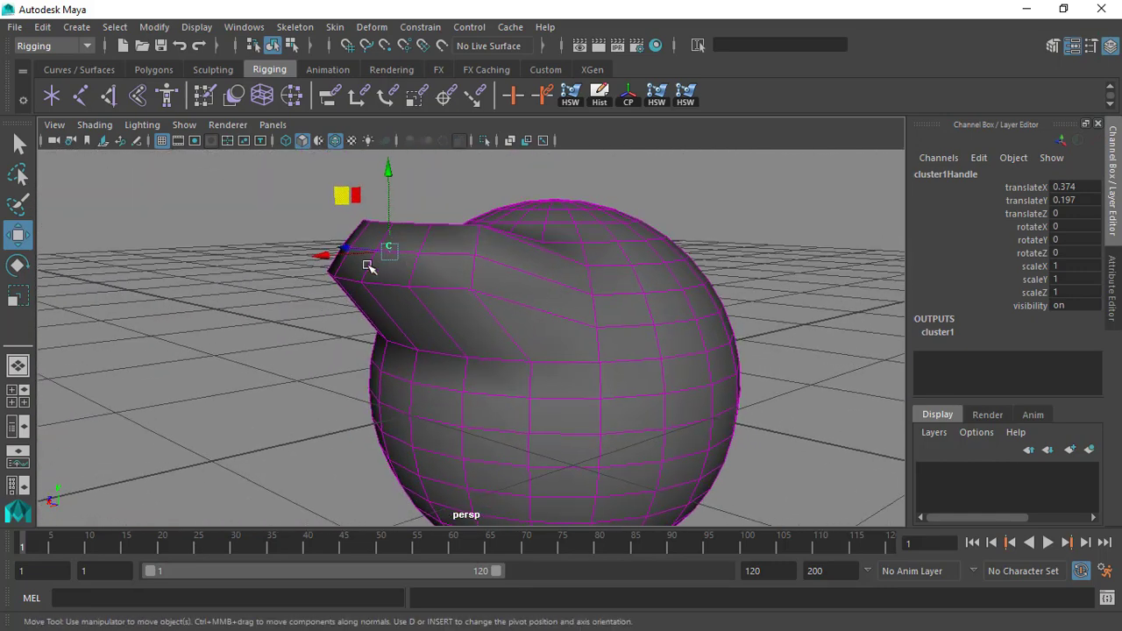
pyautogui.keyDown('alt'); pyautogui.moveTo(414, 263); pyautogui.dragTo(354, 310, button='middle'); pyautogui.keyUp('alt')
pyautogui.keyDown('alt'); pyautogui.moveTo(362, 319); pyautogui.dragTo(356, 319, button='right'); pyautogui.keyUp('alt')
pyautogui.keyDown('alt'); pyautogui.moveTo(356, 318); pyautogui.dragTo(284, 238); pyautogui.keyUp('alt')
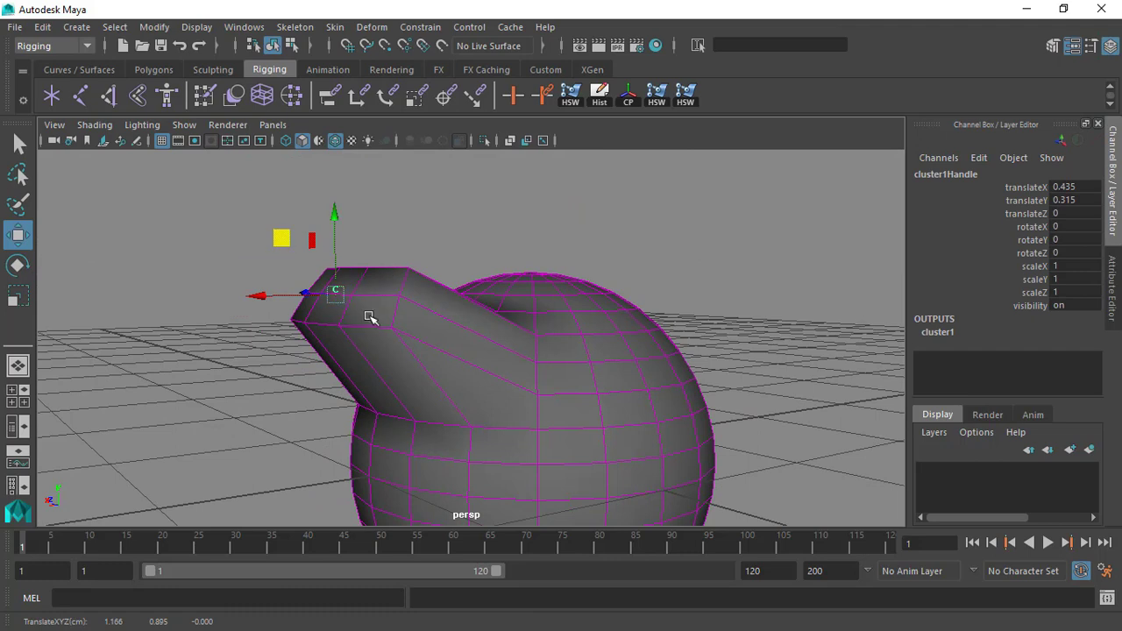
pyautogui.moveTo(281, 238); pyautogui.dragTo(323, 219)
# Undo all the test moves of the cluster handle.
pyautogui.hotkey('ctrl', 'z')
pyautogui.hotkey('ctrl', 'z')
pyautogui.hotkey('ctrl', 'z')
pyautogui.hotkey('ctrl', 'z')
pyautogui.hotkey('ctrl', 'z')
pyautogui.hotkey('ctrl', 'z')
pyautogui.hotkey('ctrl', 'z')
pyautogui.hotkey('ctrl', 'z')
pyautogui.hotkey('ctrl', 'z')
pyautogui.hotkey('ctrl', 'z')
# Show the attributes of the cluster handle's shape node, cluster1HandleShape.
pyautogui.keyDown('alt'); pyautogui.moveTo(465, 345); pyautogui.dragTo(481, 250, button='middle'); pyautogui.keyUp('alt')
pyautogui.keyDown('alt'); pyautogui.moveTo(480, 250); pyautogui.dragTo(436, 284); pyautogui.keyUp('alt')
pyautogui.keyDown('alt'); pyautogui.moveTo(436, 283); pyautogui.dragTo(492, 266, button='right'); pyautogui.keyUp('alt')
pyautogui.keyDown('alt'); pyautogui.moveTo(493, 266); pyautogui.dragTo(453, 281, button='middle'); pyautogui.keyUp('alt')
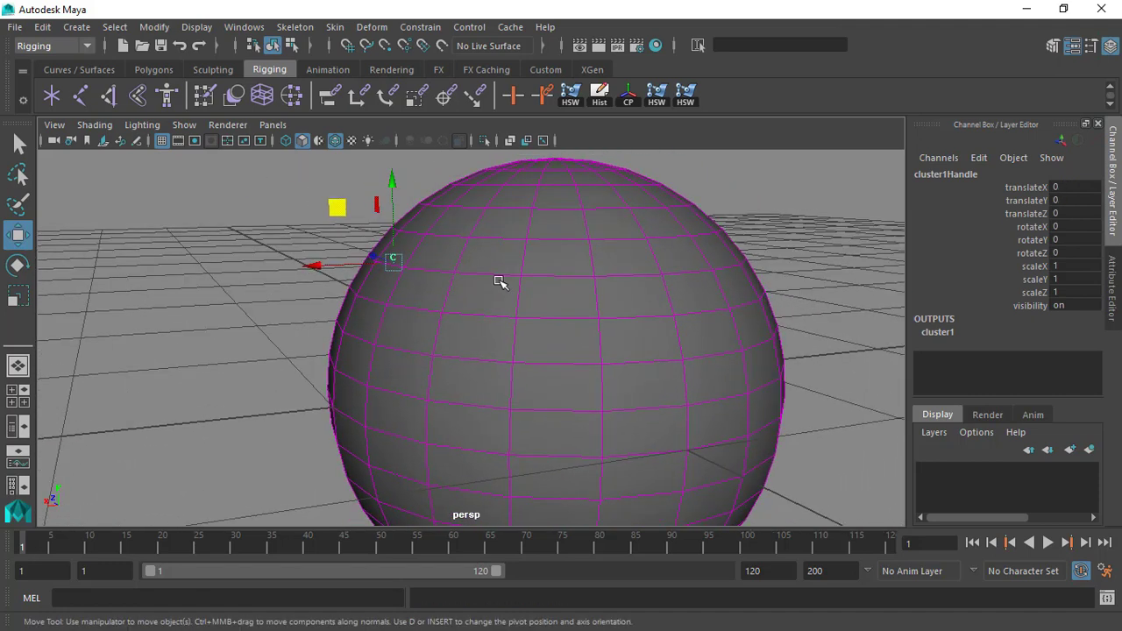
pyautogui.scroll(-5, 500, 281)
pyautogui.hotkey('ctrl', 'a')
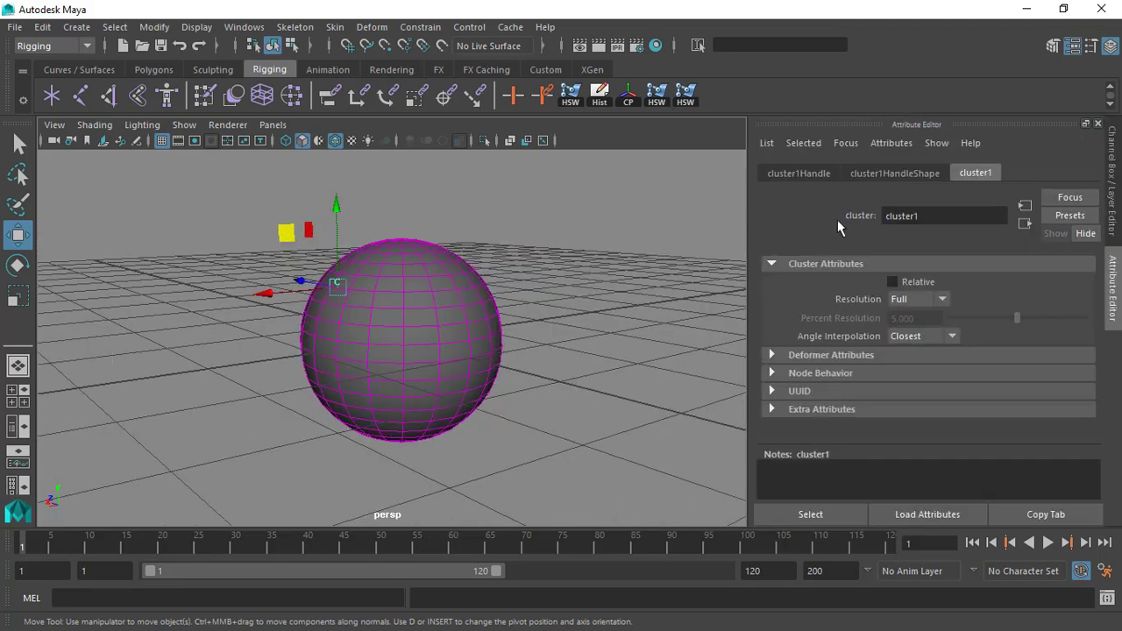
pyautogui.click(892, 174)
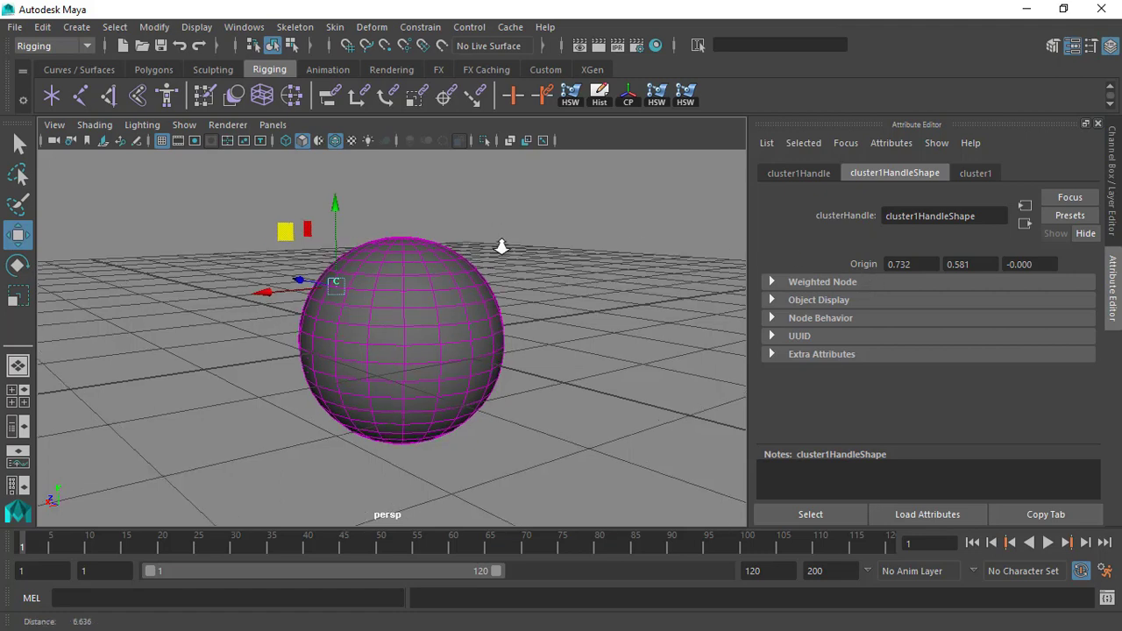
pyautogui.scroll(3, 494, 233)
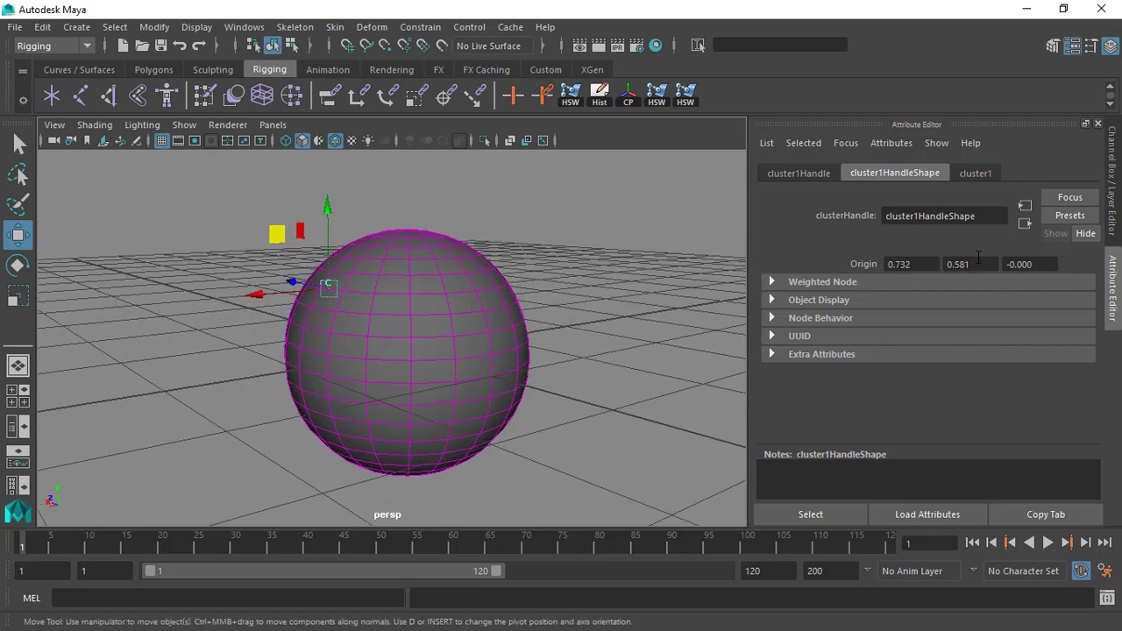
# Try offsetting the cluster handle's icon by setting Origin X to 1.232, and undo the change.
pyautogui.keyDown('ctrl'); pyautogui.moveTo(1032, 263); pyautogui.dragTo(1016, 261); pyautogui.keyUp('ctrl')
pyautogui.hotkey('ctrl', 'z')
pyautogui.hotkey('ctrl', 'z')
pyautogui.keyDown('alt'); pyautogui.moveTo(330, 309); pyautogui.dragTo(378, 277, button='right'); pyautogui.keyUp('alt')
pyautogui.keyDown('alt'); pyautogui.moveTo(378, 277); pyautogui.dragTo(322, 290); pyautogui.keyUp('alt')
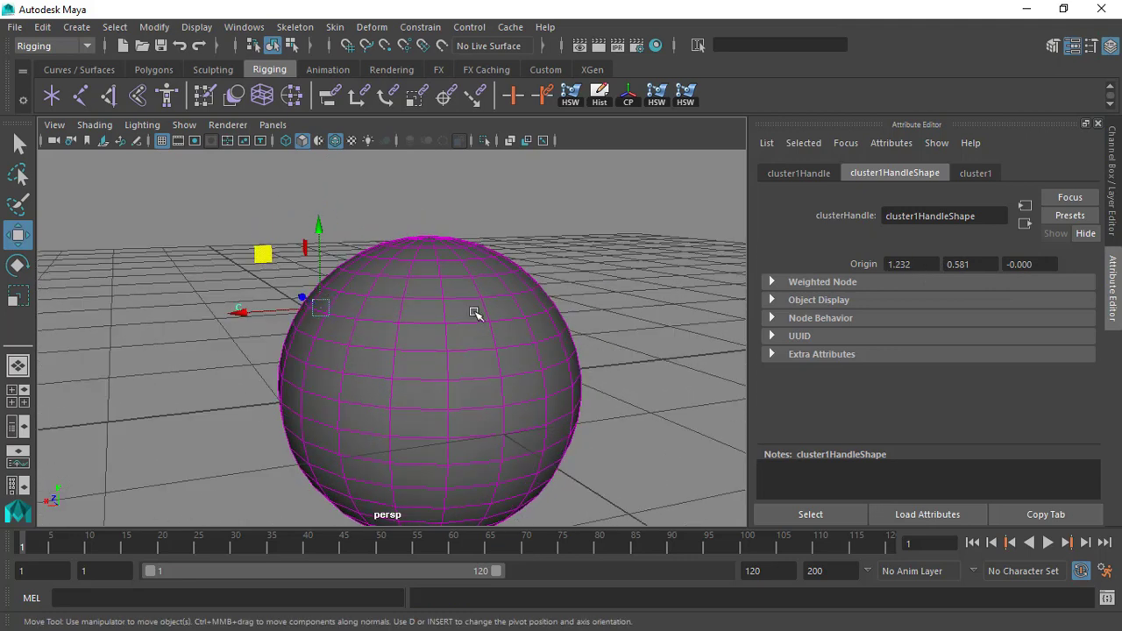
pyautogui.hotkey('ctrl', 'z')
pyautogui.hotkey('ctrl', 'z')
# Set the cluster handle shape's Origin X to 0.532.
pyautogui.scroll(2, 284, 289)
pyautogui.keyDown('alt'); pyautogui.moveTo(283, 288); pyautogui.dragTo(319, 274); pyautogui.keyUp('alt')
pyautogui.scroll(1, 323, 285)
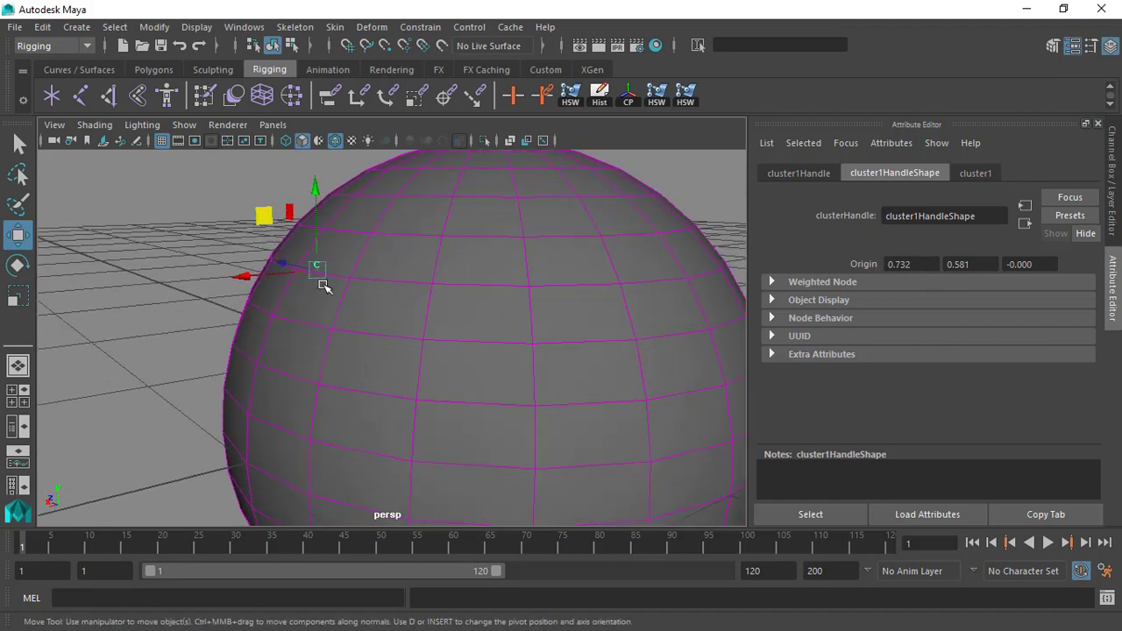
pyautogui.scroll(-2, 324, 247)
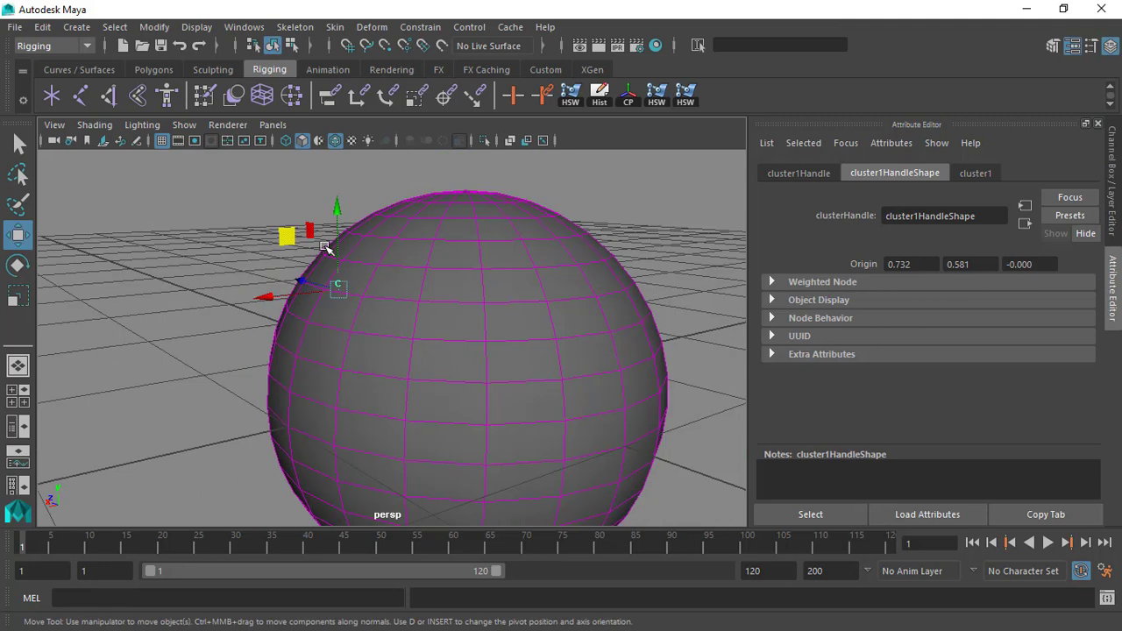
pyautogui.scroll(1, 336, 283)
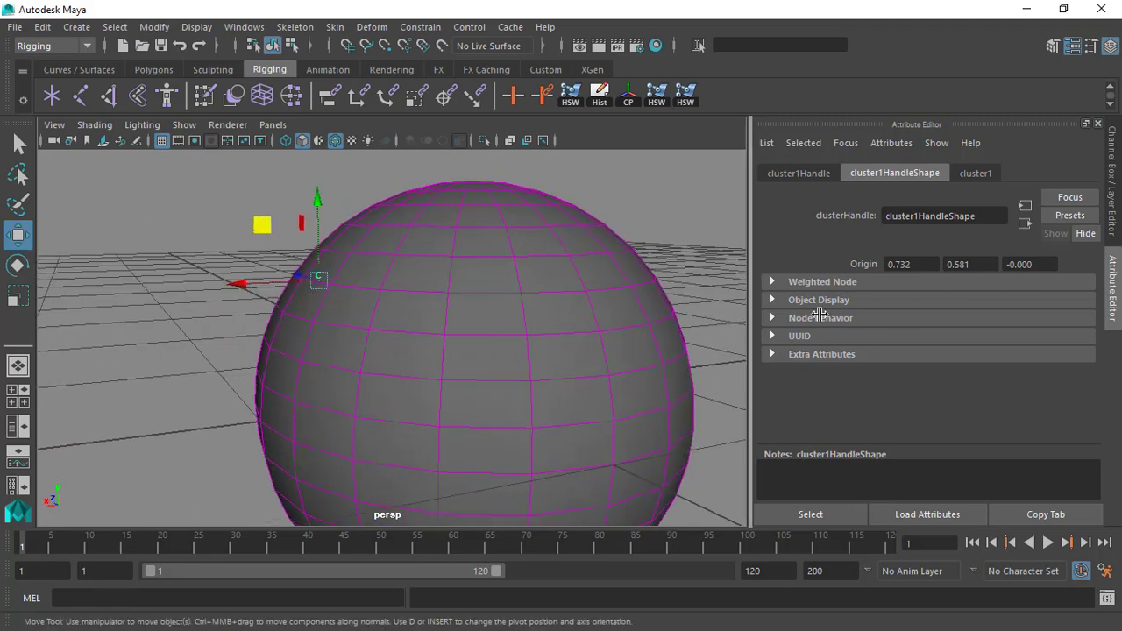
pyautogui.click(921, 266)
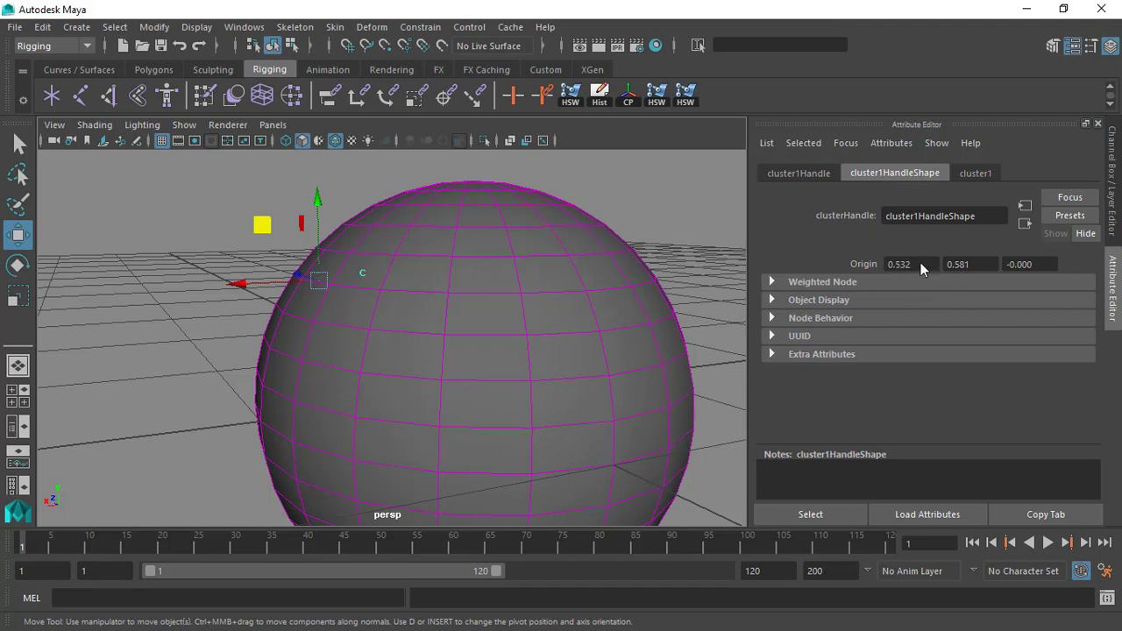
# Try pulling the cluster handle away from the sphere several times, and undo each move.
pyautogui.scroll(-6, 926, 263)
pyautogui.scroll(3, 925, 264)
pyautogui.moveTo(91, 272); pyautogui.dragTo(159, 309)
pyautogui.scroll(-2, 131, 280)
pyautogui.moveTo(216, 255); pyautogui.dragTo(230, 319)
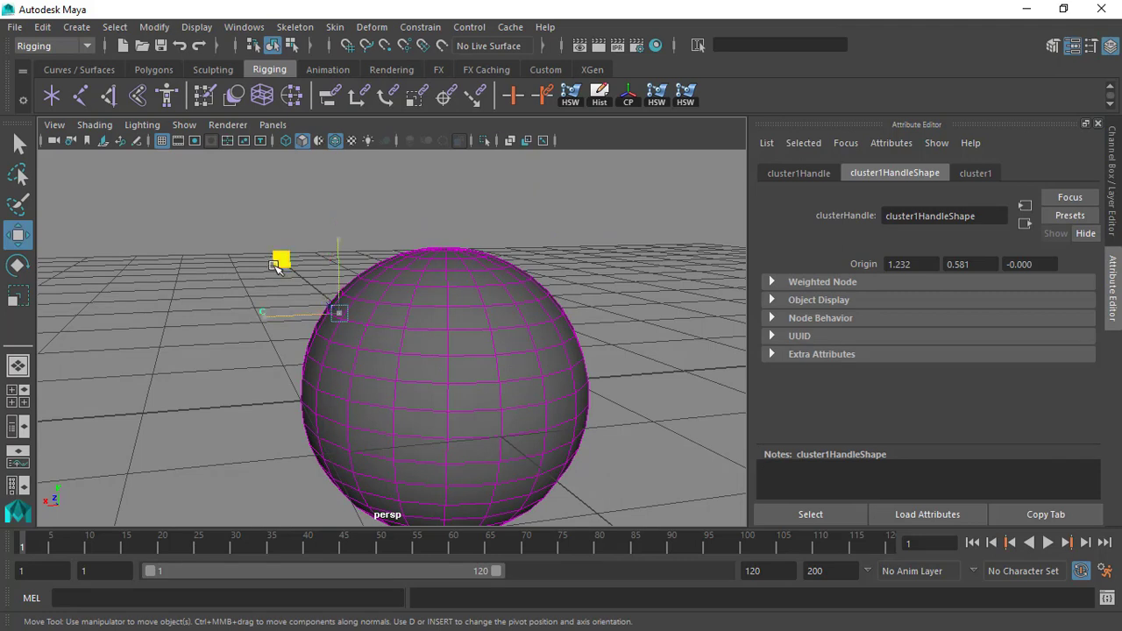
pyautogui.moveTo(275, 267); pyautogui.dragTo(220, 275)
pyautogui.hotkey('ctrl', 'z')
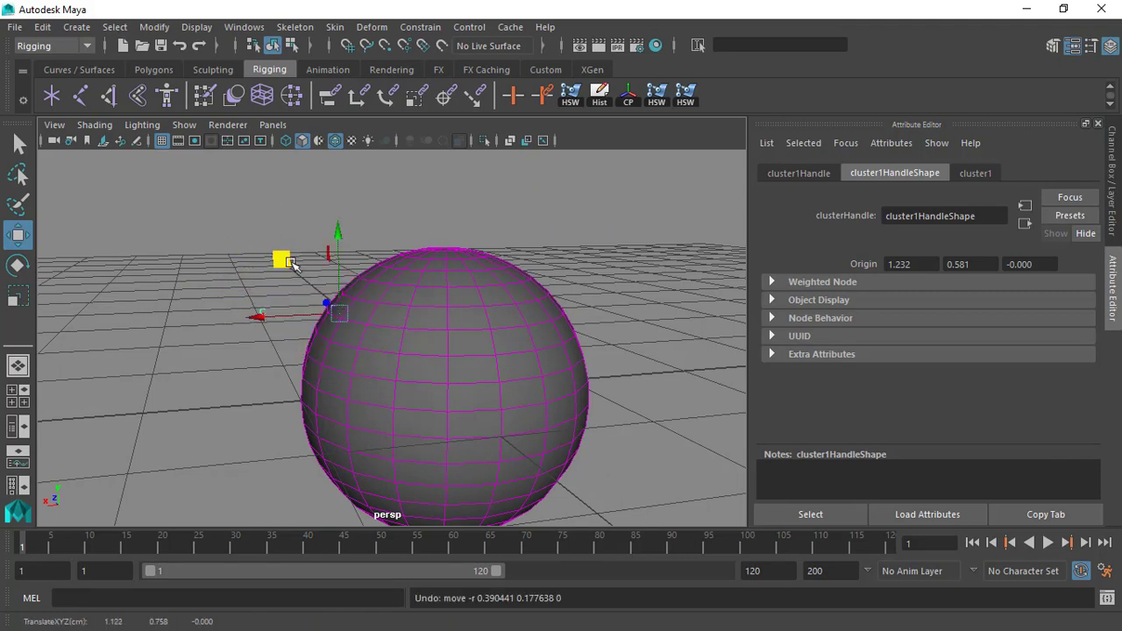
pyautogui.moveTo(280, 255); pyautogui.dragTo(224, 248, button='middle')
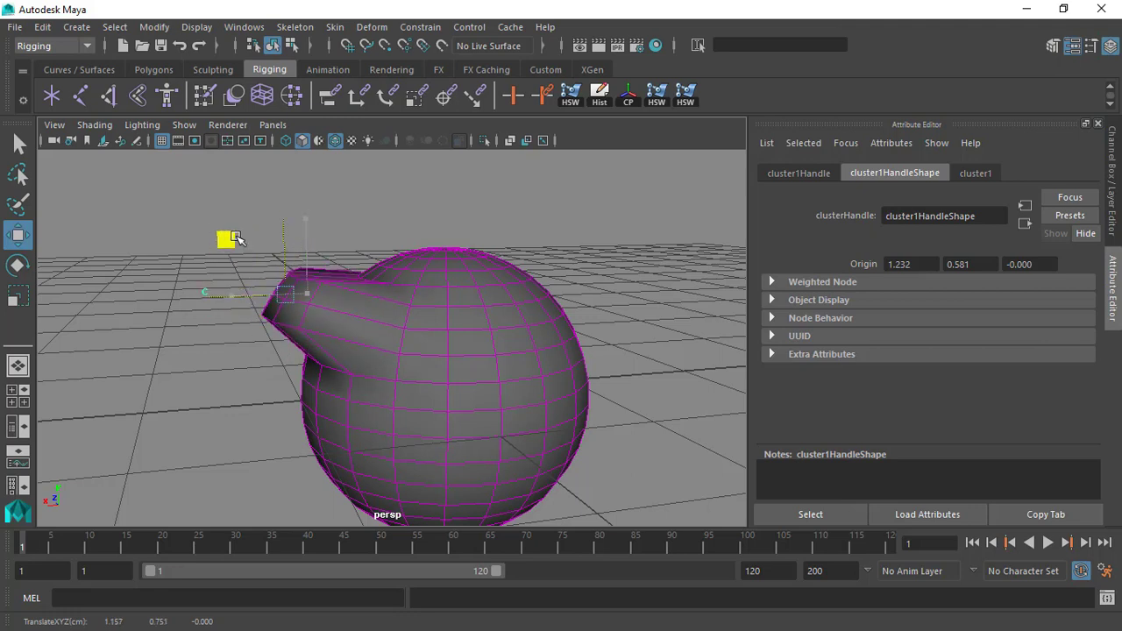
pyautogui.hotkey('ctrl', 'z')
pyautogui.moveTo(288, 274); pyautogui.dragTo(208, 252, button='middle')
pyautogui.hotkey('ctrl', 'z')
# Deselect everything, reselect the cluster handle by its C icon, try pulling it away from the sphere, and undo the move.
pyautogui.click(206, 283)
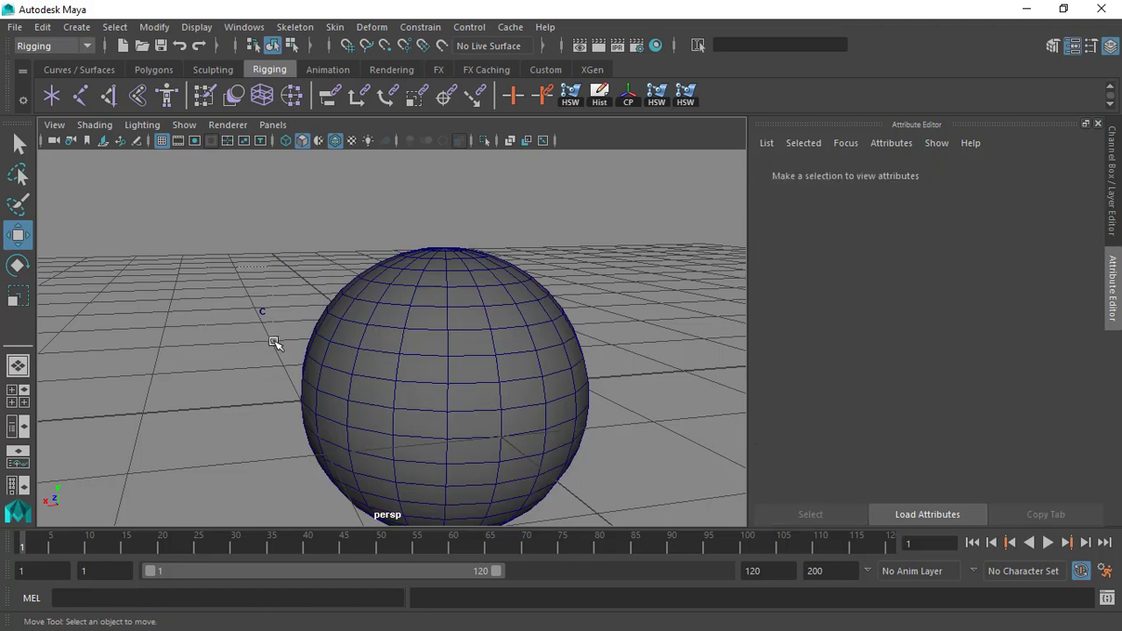
pyautogui.moveTo(275, 343); pyautogui.dragTo(224, 299)
pyautogui.moveTo(281, 263); pyautogui.dragTo(274, 279)
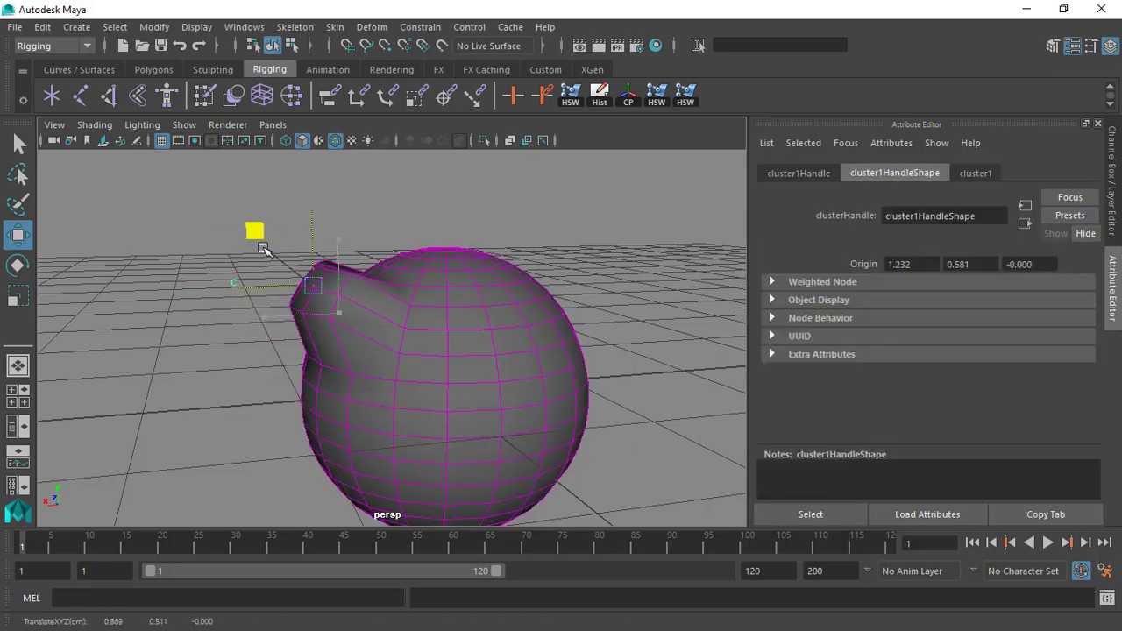
pyautogui.moveTo(257, 233); pyautogui.dragTo(224, 230)
pyautogui.hotkey('ctrl', 'z')
# Select the sphere and examine it together with the cluster handle's icon from several angles.
pyautogui.keyDown('alt'); pyautogui.moveTo(294, 309); pyautogui.dragTo(398, 296); pyautogui.keyUp('alt')
pyautogui.scroll(1, 398, 296)
pyautogui.keyDown('alt'); pyautogui.moveTo(476, 327); pyautogui.dragTo(411, 271, button='middle'); pyautogui.keyUp('alt')
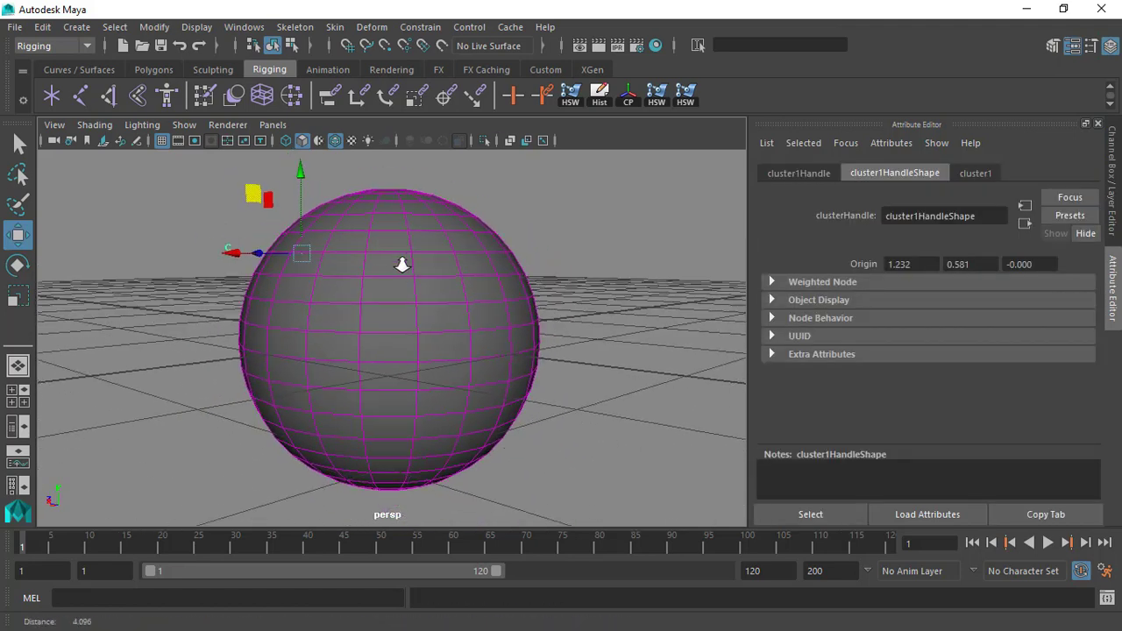
pyautogui.scroll(-1, 412, 268)
pyautogui.click(412, 259)
pyautogui.scroll(-3, 551, 308)
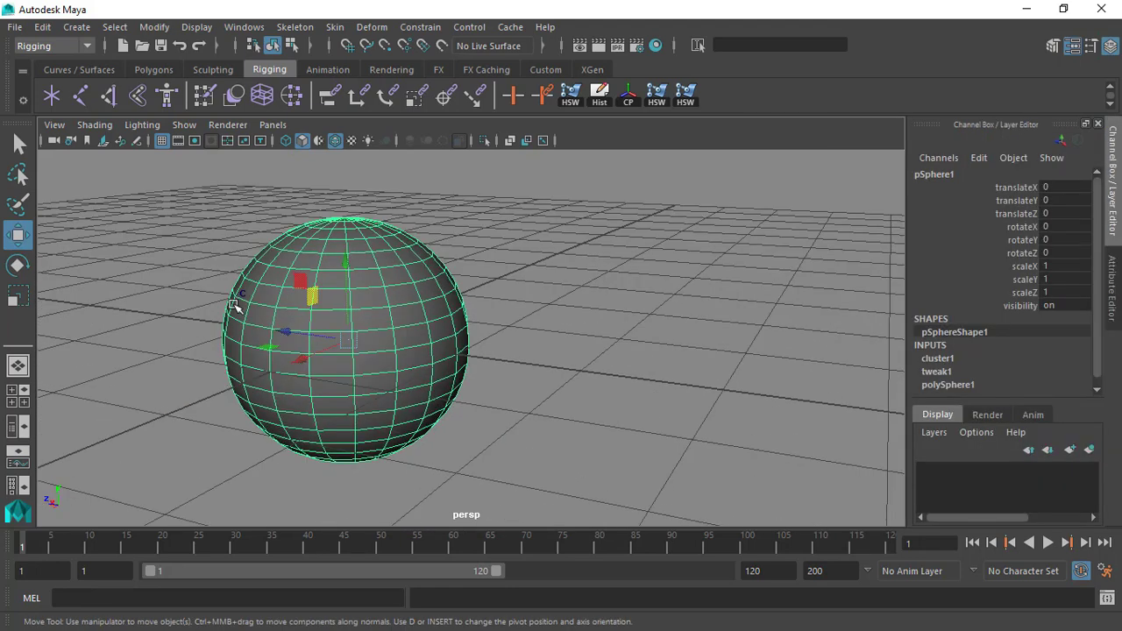
pyautogui.keyDown('alt'); pyautogui.moveTo(308, 290); pyautogui.dragTo(223, 278); pyautogui.keyUp('alt')
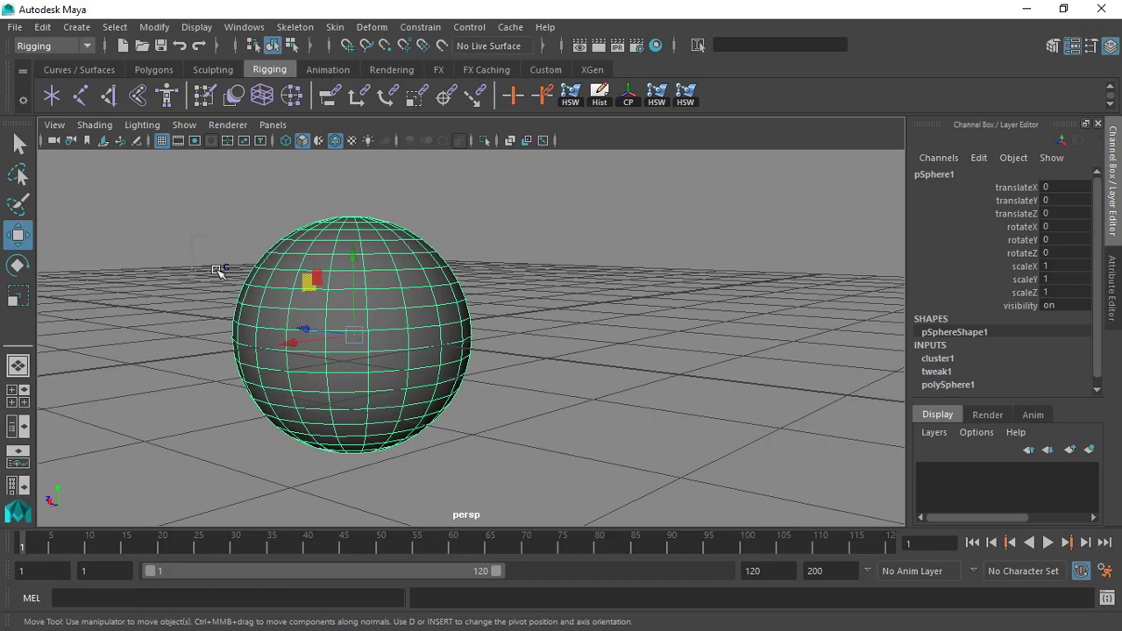
# Select the cluster handle and pull it away from the sphere to about Translate X 0.567 and Translate Y 0.319.
pyautogui.click(221, 270)
pyautogui.scroll(1, 303, 294)
pyautogui.keyDown('alt'); pyautogui.moveTo(358, 349); pyautogui.dragTo(298, 328); pyautogui.keyUp('alt')
pyautogui.moveTo(278, 243); pyautogui.dragTo(228, 219)
pyautogui.keyDown('alt'); pyautogui.moveTo(253, 246); pyautogui.dragTo(263, 323); pyautogui.keyUp('alt')
pyautogui.moveTo(178, 200)
pyautogui.mouseDown()
pyautogui.moveTo(185, 211)
pyautogui.moveTo(170, 190)
pyautogui.mouseUp()
pyautogui.keyDown('alt'); pyautogui.moveTo(227, 256); pyautogui.dragTo(255, 287, button='middle'); pyautogui.keyUp('alt')
pyautogui.moveTo(255, 269); pyautogui.dragTo(151, 265)
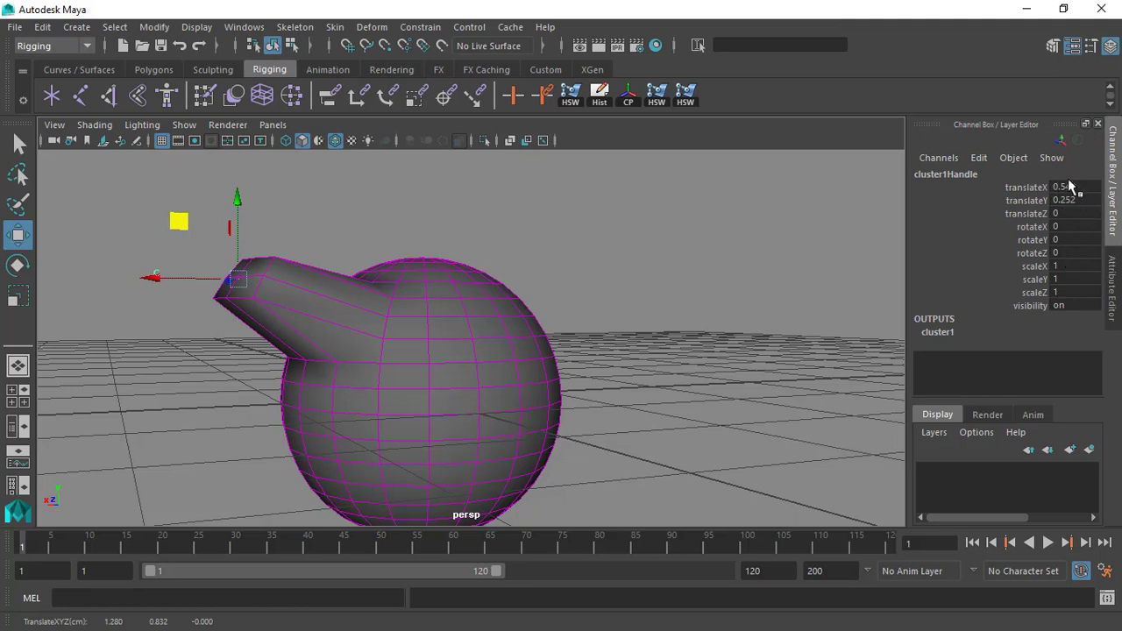
pyautogui.moveTo(191, 230)
pyautogui.mouseDown()
pyautogui.moveTo(162, 204)
pyautogui.moveTo(187, 221)
pyautogui.mouseUp()
# Create a polygon cube and move it away from the sphere to about Translate Z -4.785.
pyautogui.click(421, 218)
pyautogui.keyDown('alt'); pyautogui.moveTo(440, 317); pyautogui.dragTo(595, 317); pyautogui.keyUp('alt')
pyautogui.click(416, 336)
pyautogui.keyDown('alt'); pyautogui.moveTo(430, 333); pyautogui.dragTo(379, 350); pyautogui.keyUp('alt')
pyautogui.scroll(-2, 571, 360)
pyautogui.keyDown('alt'); pyautogui.moveTo(570, 358); pyautogui.dragTo(508, 273, button='middle'); pyautogui.keyUp('alt')
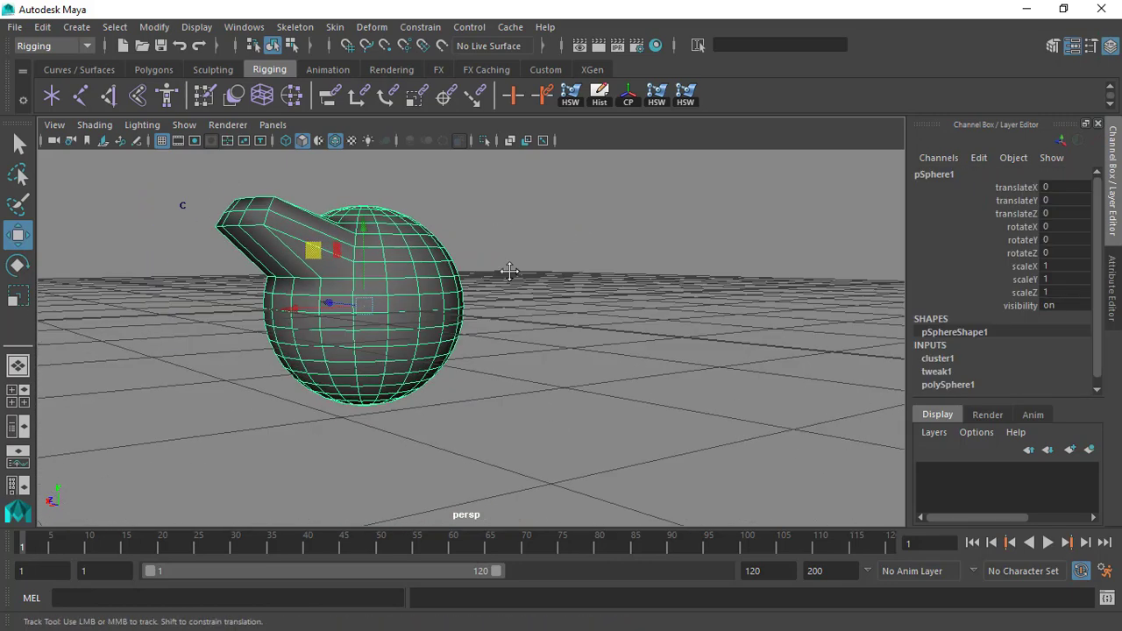
pyautogui.keyDown('alt'); pyautogui.moveTo(509, 273); pyautogui.dragTo(502, 331); pyautogui.keyUp('alt')
pyautogui.click(76, 27)
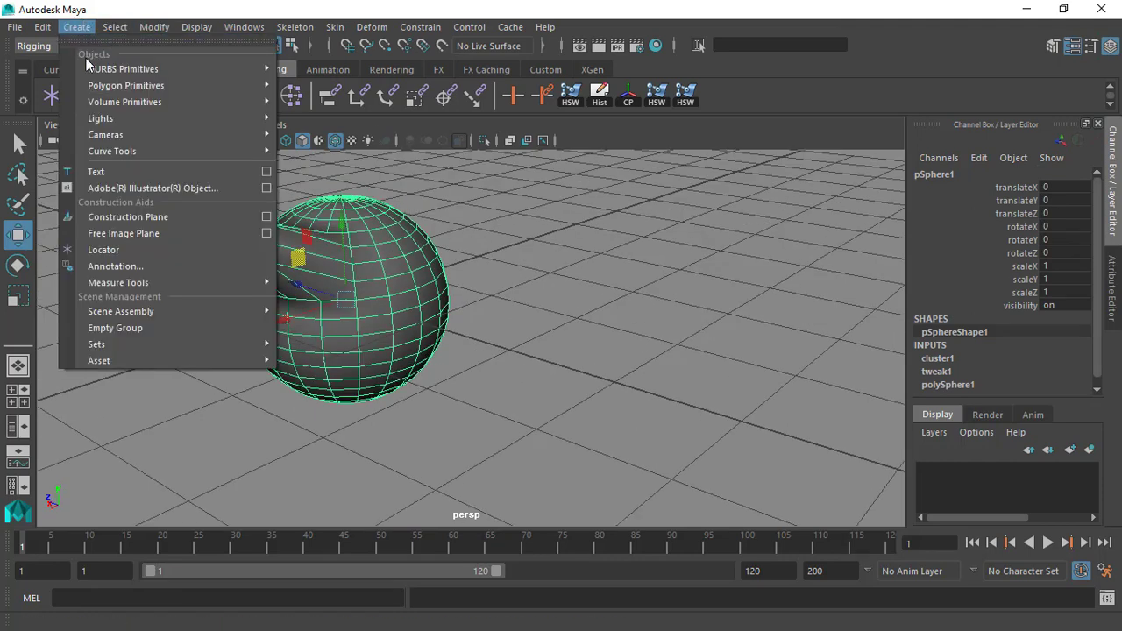
pyautogui.moveTo(132, 85)
pyautogui.click(306, 115)
pyautogui.keyDown('alt'); pyautogui.moveTo(571, 336); pyautogui.dragTo(491, 285); pyautogui.keyUp('alt')
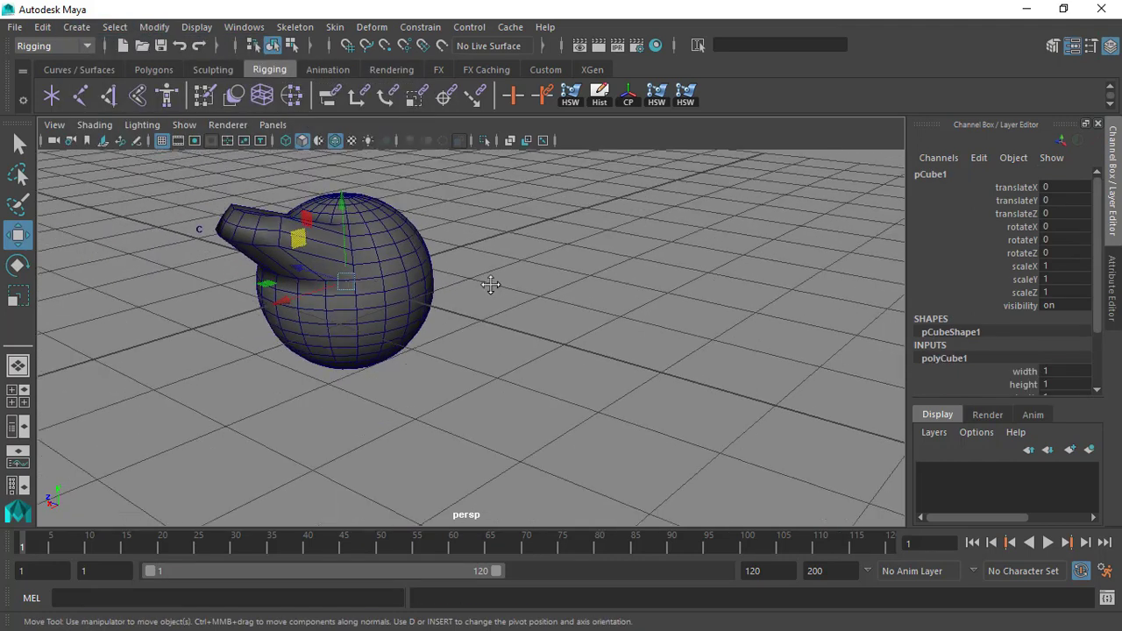
pyautogui.moveTo(305, 267); pyautogui.dragTo(348, 284)
# Select the sphere and the cube in turn to compare them, and select the cluster handle.
pyautogui.click(348, 283)
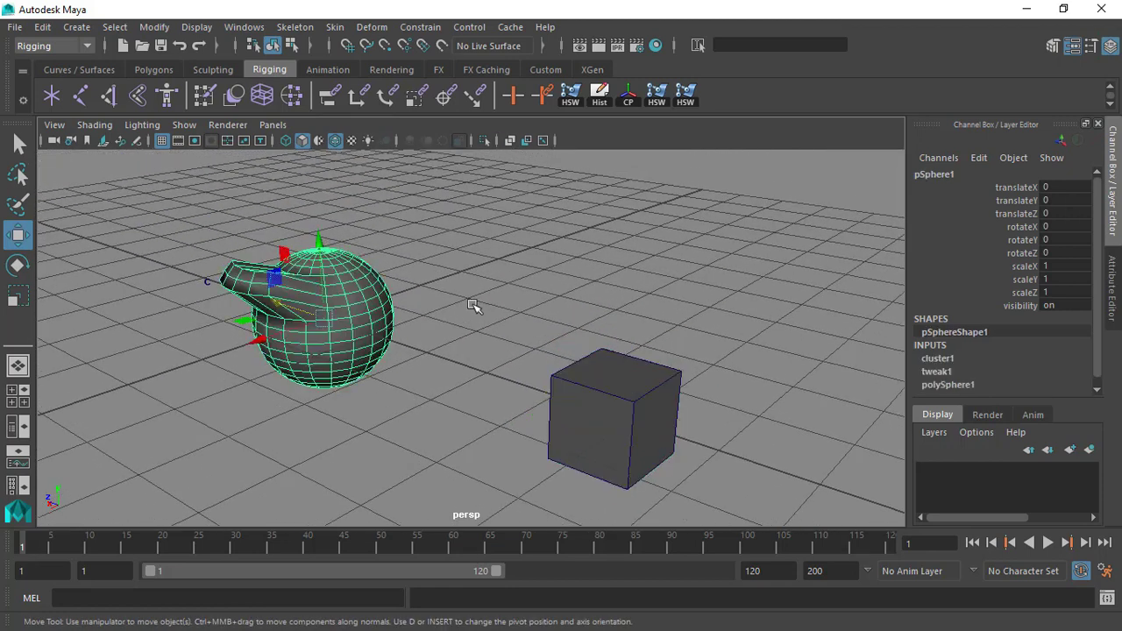
pyautogui.keyDown('alt'); pyautogui.moveTo(471, 308); pyautogui.dragTo(496, 299, button='right'); pyautogui.keyUp('alt')
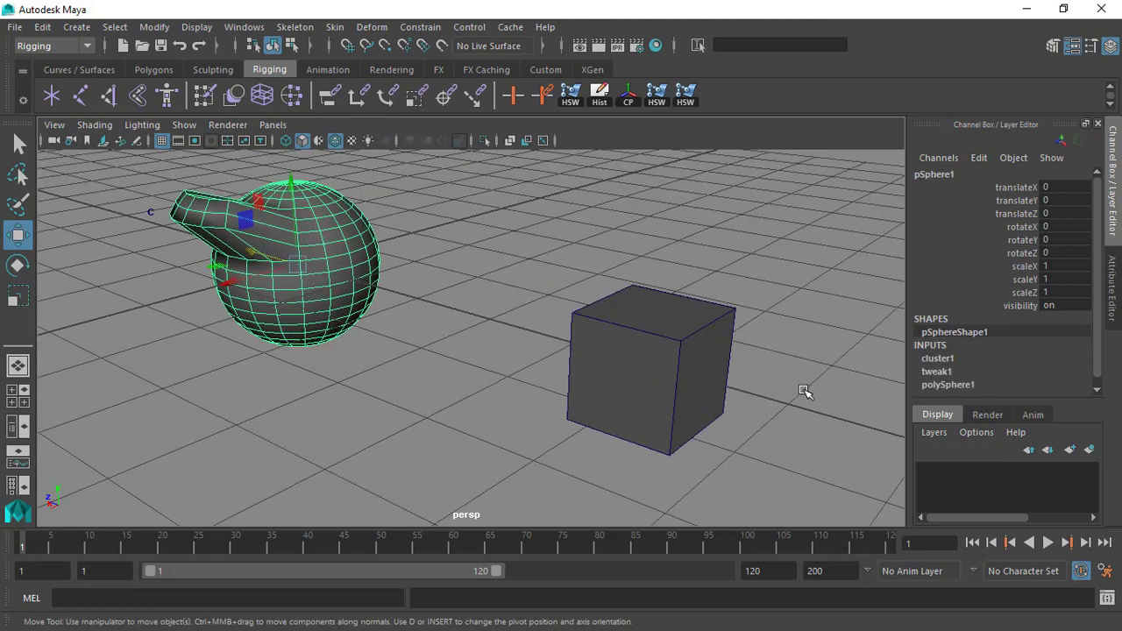
pyautogui.click(706, 345)
pyautogui.click(369, 255)
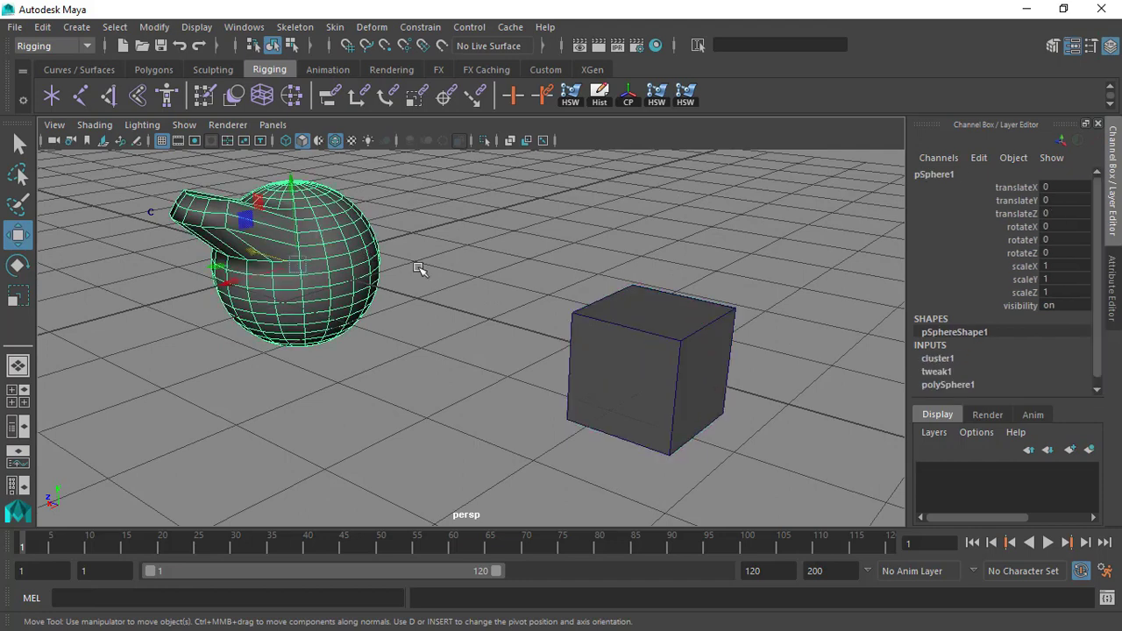
pyautogui.click(631, 342)
pyautogui.click(237, 194)
pyautogui.moveTo(124, 195); pyautogui.dragTo(173, 230)
pyautogui.scroll(-1, 230, 221)
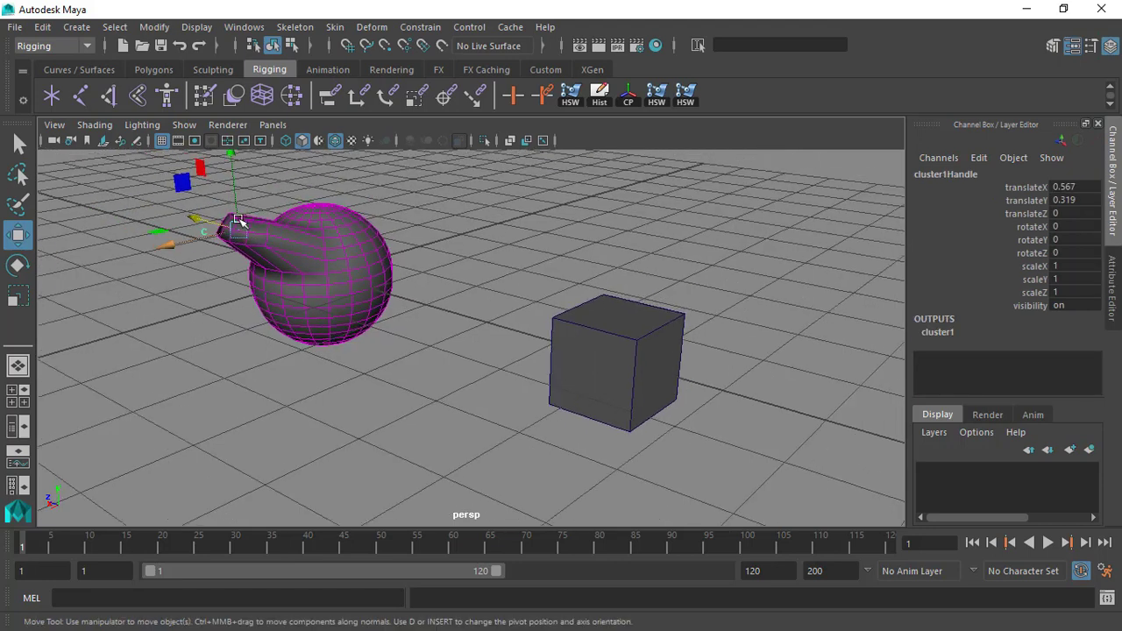
pyautogui.keyDown('alt'); pyautogui.moveTo(237, 221); pyautogui.dragTo(235, 257, button='middle'); pyautogui.keyUp('alt')
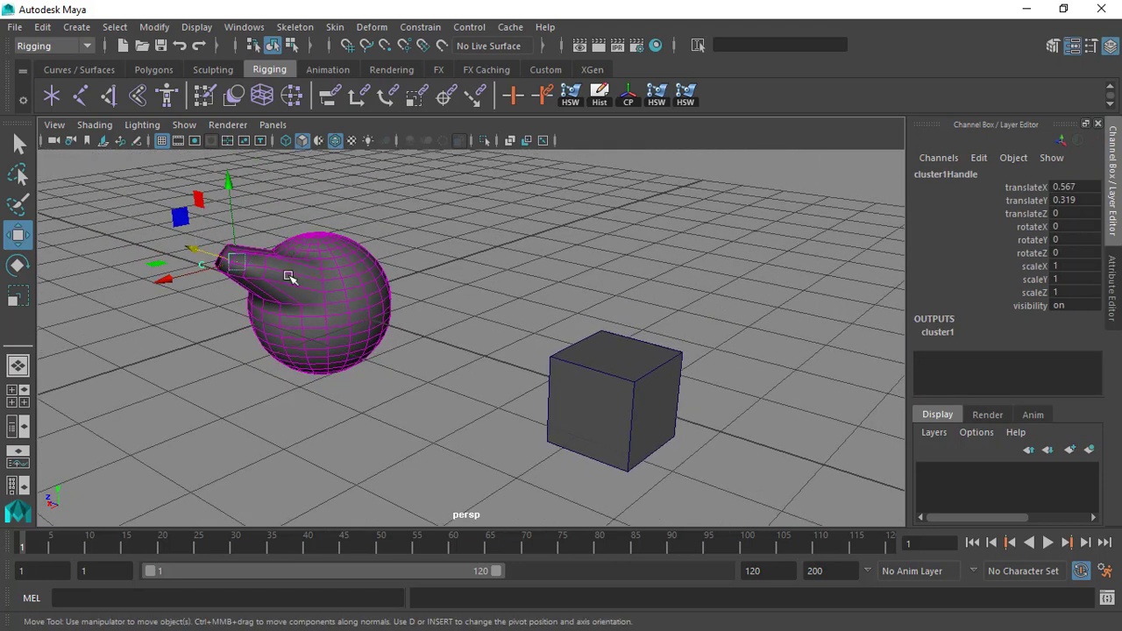
# Parent the cluster handle to the cube, and select the cube.
pyautogui.click(193, 254)
pyautogui.click(201, 262)
pyautogui.click(574, 372)
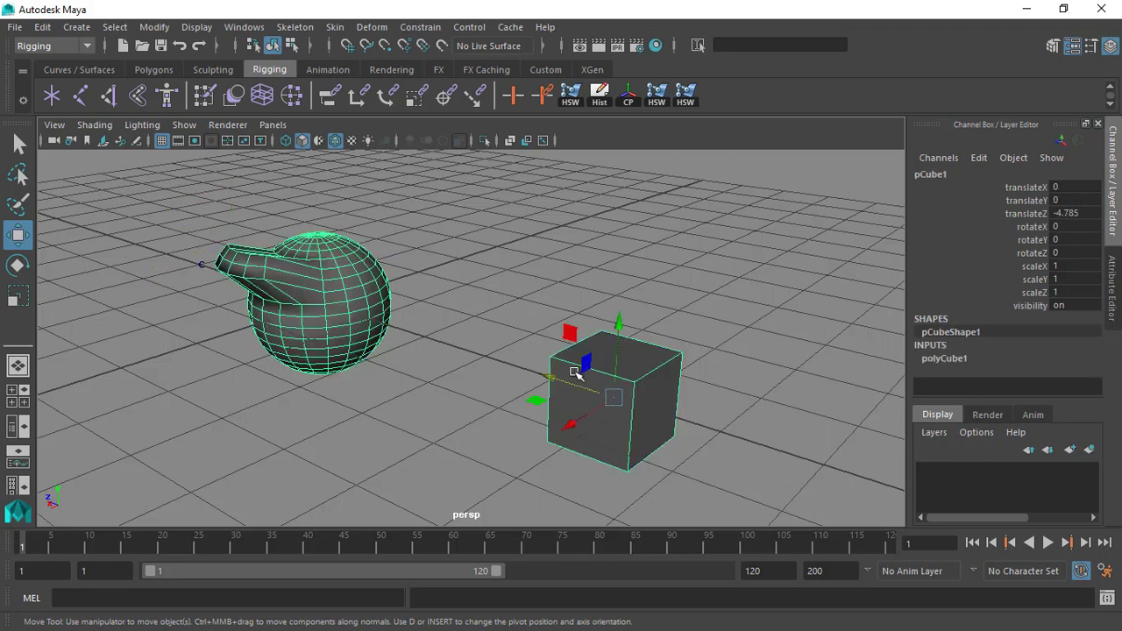
pyautogui.click(354, 231)
pyautogui.click(203, 260)
pyautogui.keyDown('shift'); pyautogui.click(570, 351); pyautogui.keyUp('shift')
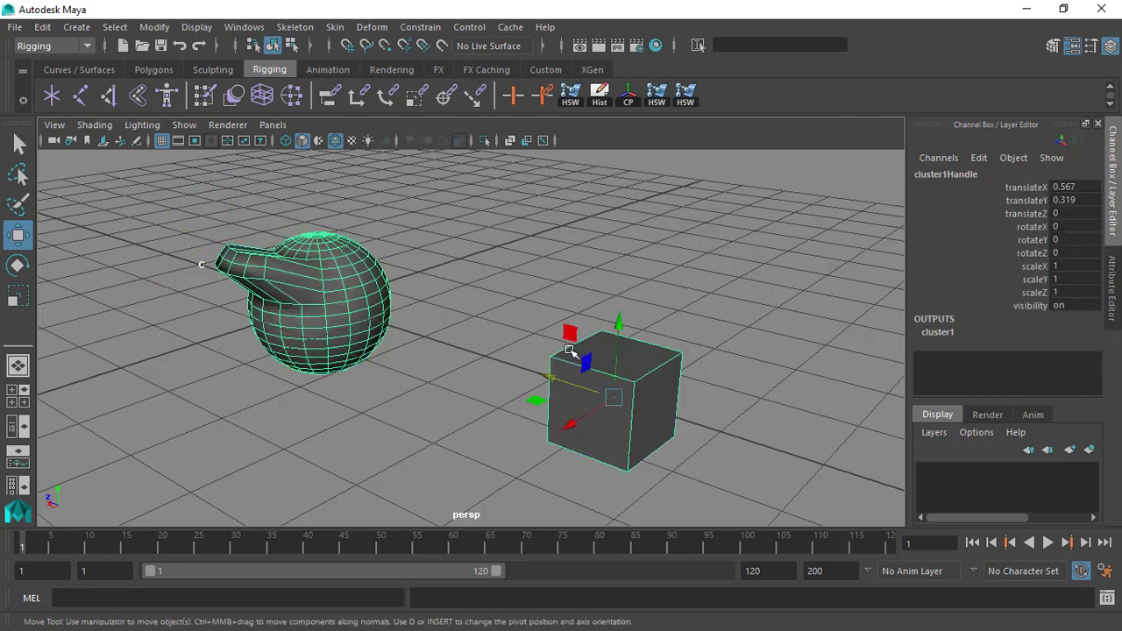
pyautogui.press('p')
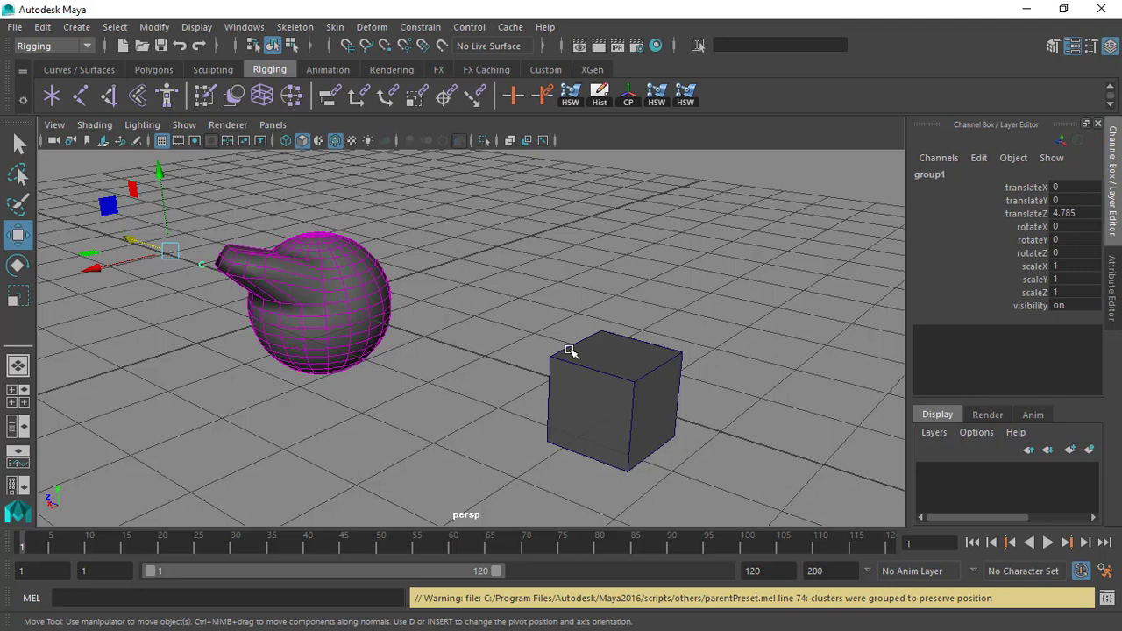
pyautogui.click(570, 351)
pyautogui.scroll(-3, 594, 309)
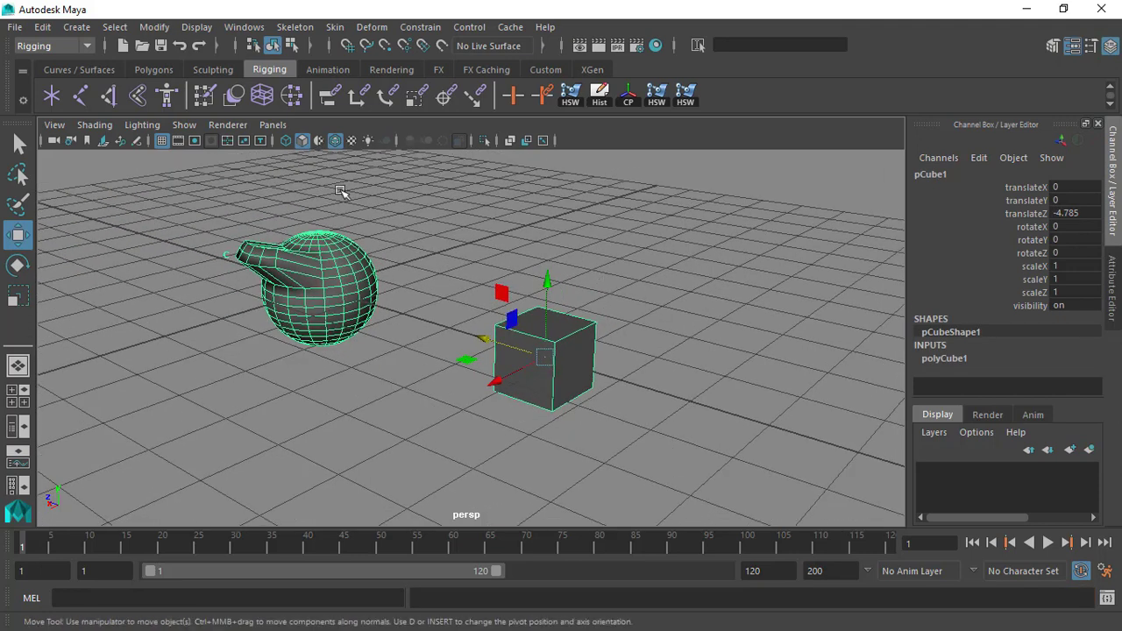
pyautogui.keyDown('alt'); pyautogui.moveTo(413, 286); pyautogui.dragTo(470, 328); pyautogui.keyUp('alt')
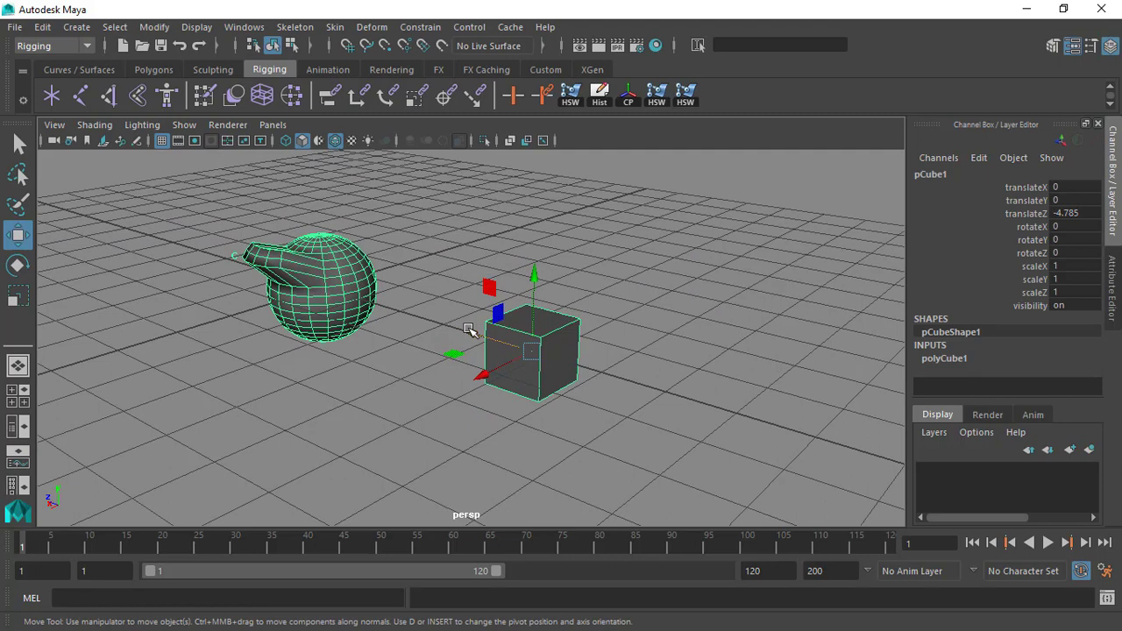
# Open the cluster deformer's options to examine the Relative mode setting, and close them.
pyautogui.click(420, 28)
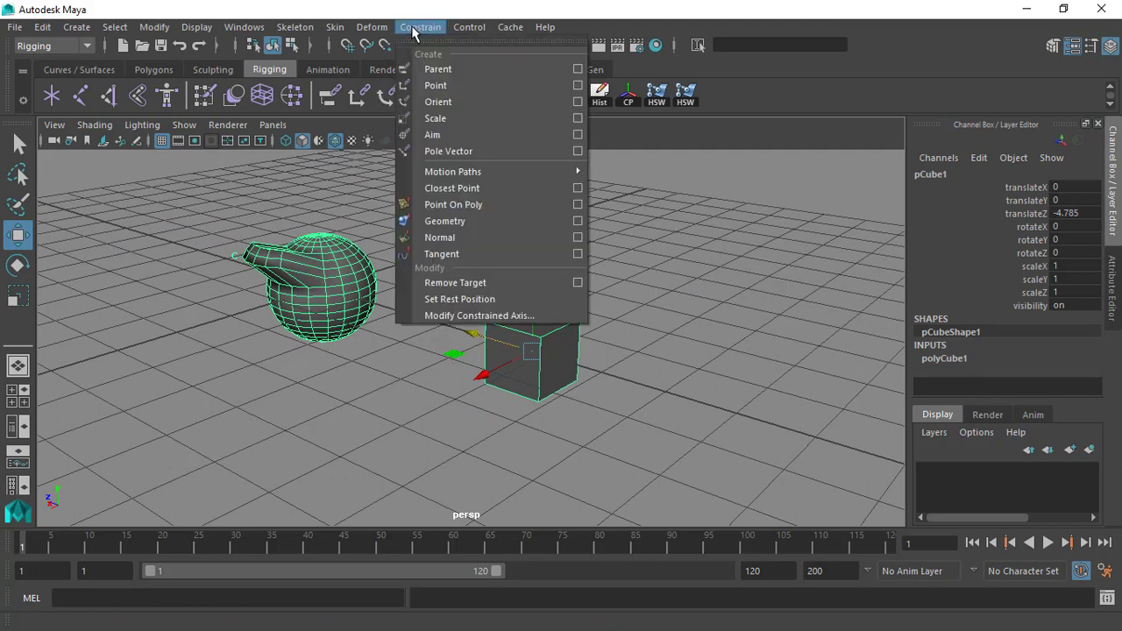
pyautogui.moveTo(372, 28)
pyautogui.click(592, 52)
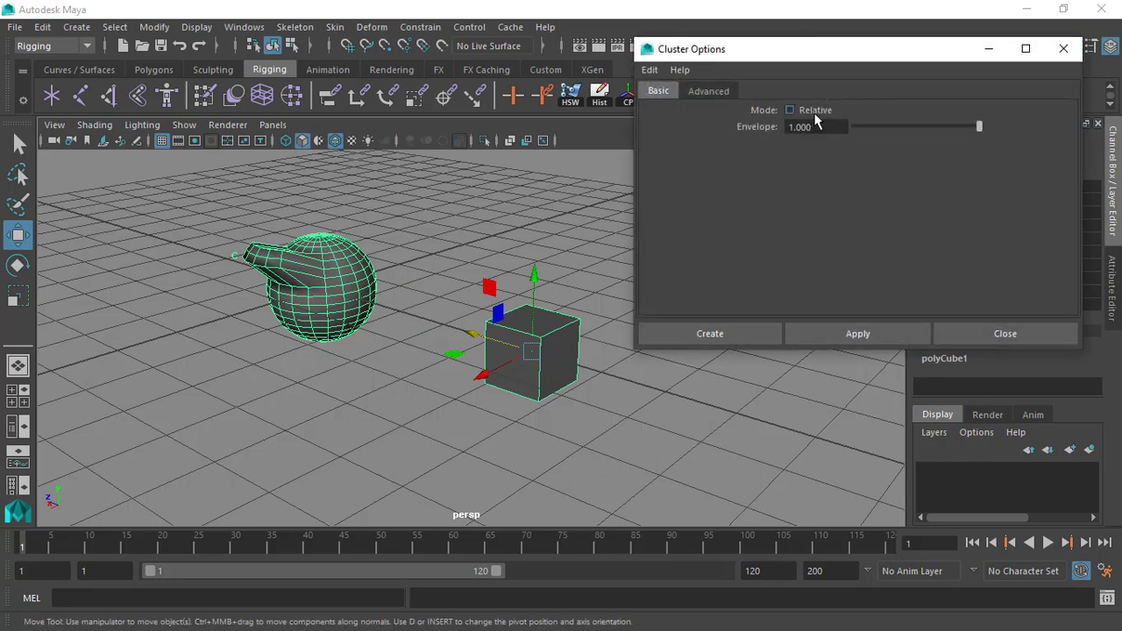
pyautogui.click(1064, 48)
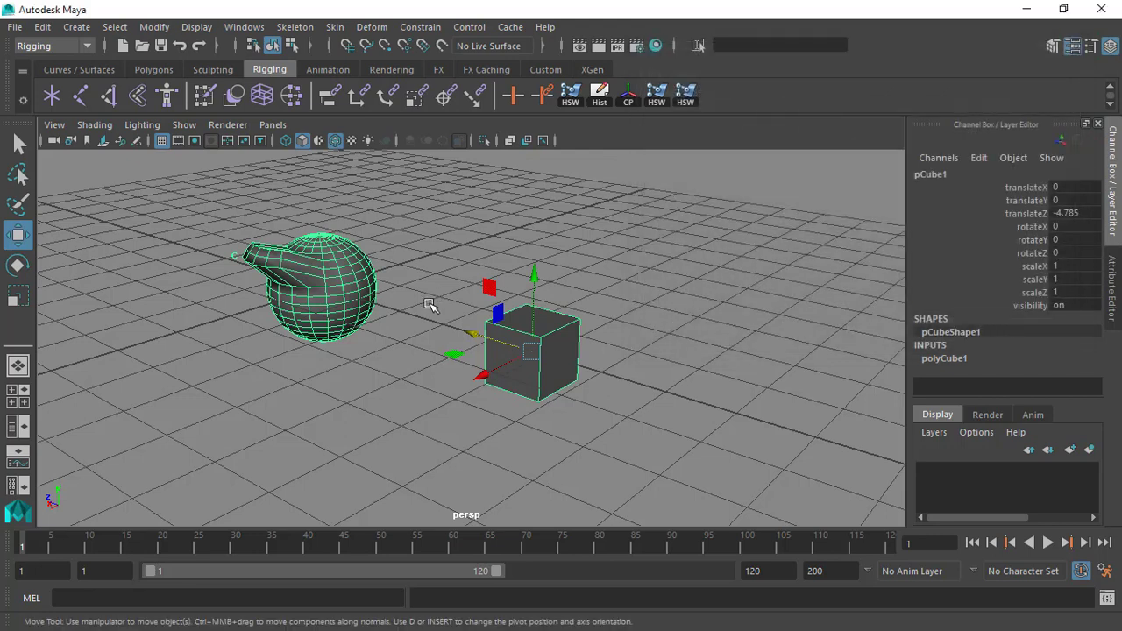
# Test the parented cluster by rotating the cube to about -20.542, -24.158 and -24.205 in X, Y and Z.
pyautogui.click(200, 223)
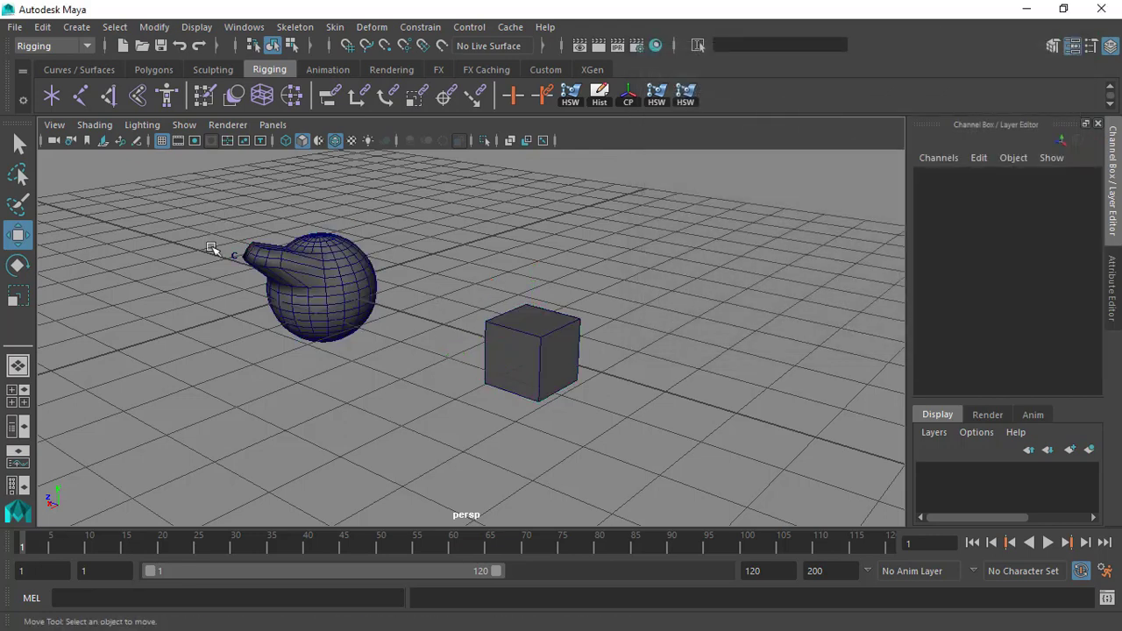
pyautogui.click(499, 324)
pyautogui.press('e')
pyautogui.moveTo(548, 321); pyautogui.dragTo(513, 358)
pyautogui.keyDown('alt'); pyautogui.moveTo(514, 358); pyautogui.dragTo(467, 297); pyautogui.keyUp('alt')
pyautogui.keyDown('alt'); pyautogui.moveTo(443, 194); pyautogui.dragTo(424, 305, button='middle'); pyautogui.keyUp('alt')
pyautogui.keyDown('alt'); pyautogui.moveTo(425, 304); pyautogui.dragTo(341, 343); pyautogui.keyUp('alt')
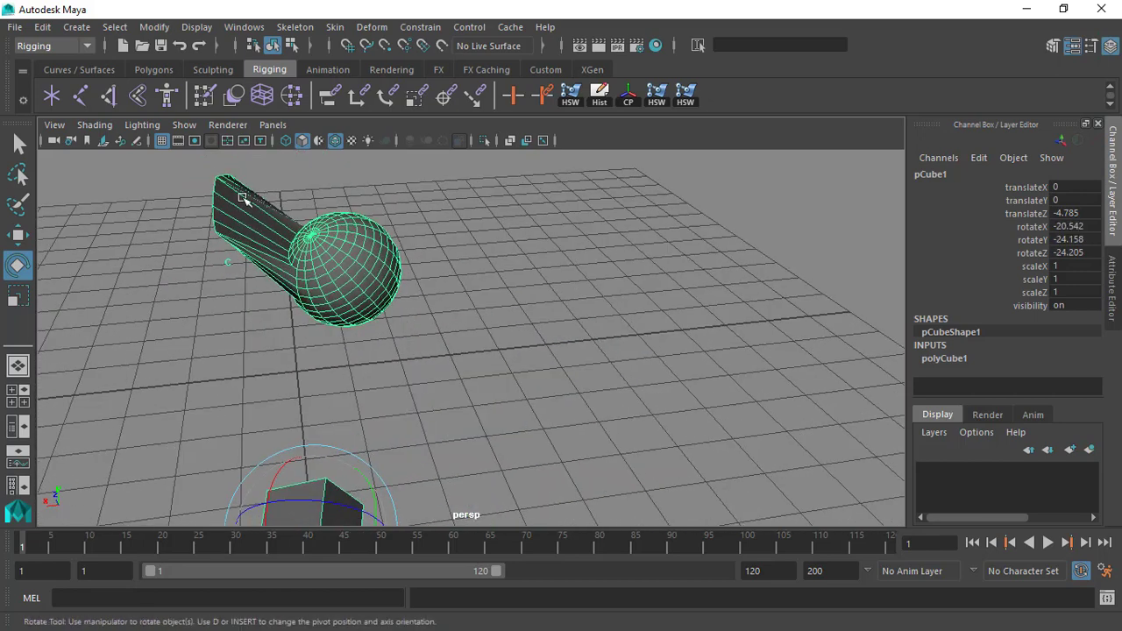
# Keep rotating the cube, to about -24.006 in X, 11.989 in Y and 29.845 in Z, and examine the sphere's deformation.
pyautogui.scroll(4, 341, 253)
pyautogui.keyDown('alt'); pyautogui.moveTo(341, 254); pyautogui.dragTo(394, 351, button='middle'); pyautogui.keyUp('alt')
pyautogui.keyDown('alt'); pyautogui.moveTo(394, 351); pyautogui.dragTo(465, 289); pyautogui.keyUp('alt')
pyautogui.keyDown('alt'); pyautogui.moveTo(165, 295); pyautogui.dragTo(338, 359); pyautogui.keyUp('alt')
pyautogui.keyDown('alt'); pyautogui.moveTo(337, 359); pyautogui.dragTo(281, 375, button='right'); pyautogui.keyUp('alt')
pyautogui.keyDown('alt'); pyautogui.moveTo(281, 375); pyautogui.dragTo(350, 303, button='middle'); pyautogui.keyUp('alt')
pyautogui.keyDown('alt'); pyautogui.moveTo(351, 303); pyautogui.dragTo(360, 412); pyautogui.keyUp('alt')
pyautogui.keyDown('alt'); pyautogui.moveTo(359, 412); pyautogui.dragTo(355, 261, button='middle'); pyautogui.keyUp('alt')
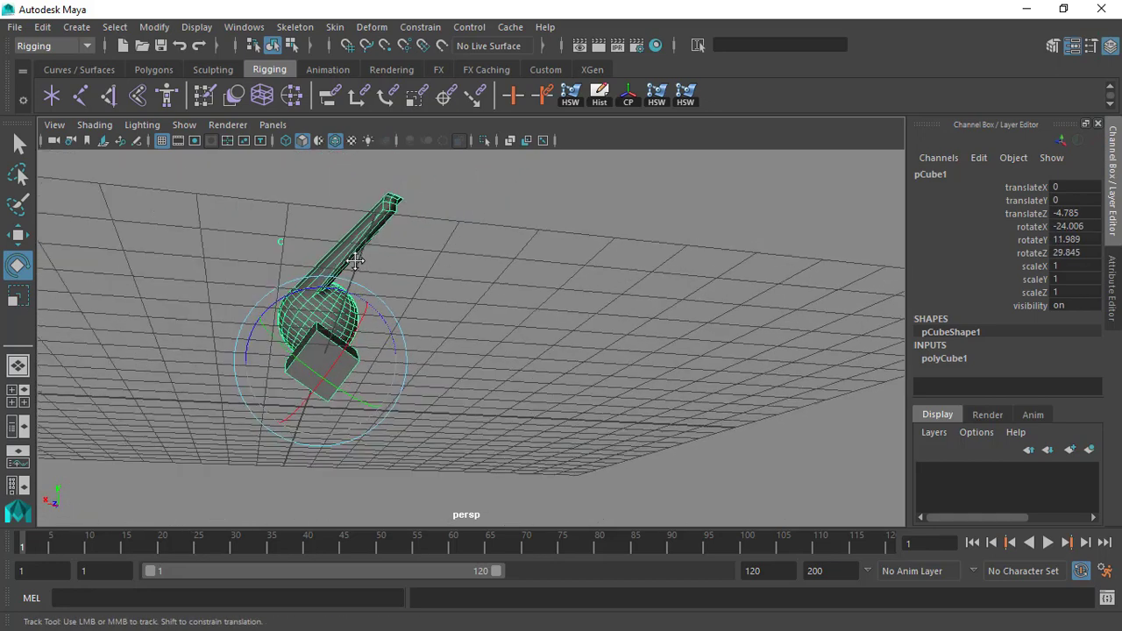
# Rotate the cube further, to about -57.556 in X, -27.165 in Y and 32.825 in Z.
pyautogui.keyDown('alt'); pyautogui.moveTo(355, 260); pyautogui.dragTo(403, 233); pyautogui.keyUp('alt')
pyautogui.keyDown('alt'); pyautogui.moveTo(404, 232); pyautogui.dragTo(465, 306, button='middle'); pyautogui.keyUp('alt')
pyautogui.keyDown('alt'); pyautogui.moveTo(466, 306); pyautogui.dragTo(430, 363, button='right'); pyautogui.keyUp('alt')
pyautogui.keyDown('alt'); pyautogui.moveTo(429, 363); pyautogui.dragTo(357, 354); pyautogui.keyUp('alt')
pyautogui.keyDown('alt'); pyautogui.moveTo(543, 342); pyautogui.dragTo(535, 396); pyautogui.keyUp('alt')
pyautogui.keyDown('alt'); pyautogui.moveTo(431, 334); pyautogui.dragTo(445, 358); pyautogui.keyUp('alt')
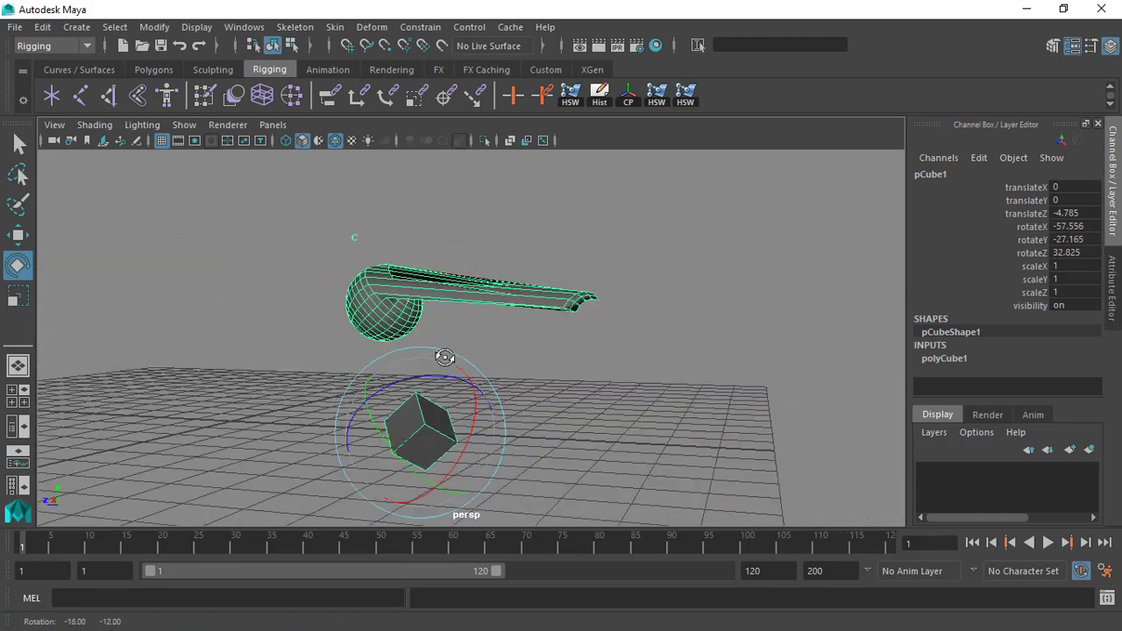
# Undo all the test rotations of the cube.
pyautogui.hotkey('ctrl', 'z')
pyautogui.hotkey('ctrl', 'z')
pyautogui.hotkey('ctrl', 'z')
pyautogui.hotkey('ctrl', 'z')
pyautogui.hotkey('ctrl', 'z')
pyautogui.hotkey('ctrl', 'z')
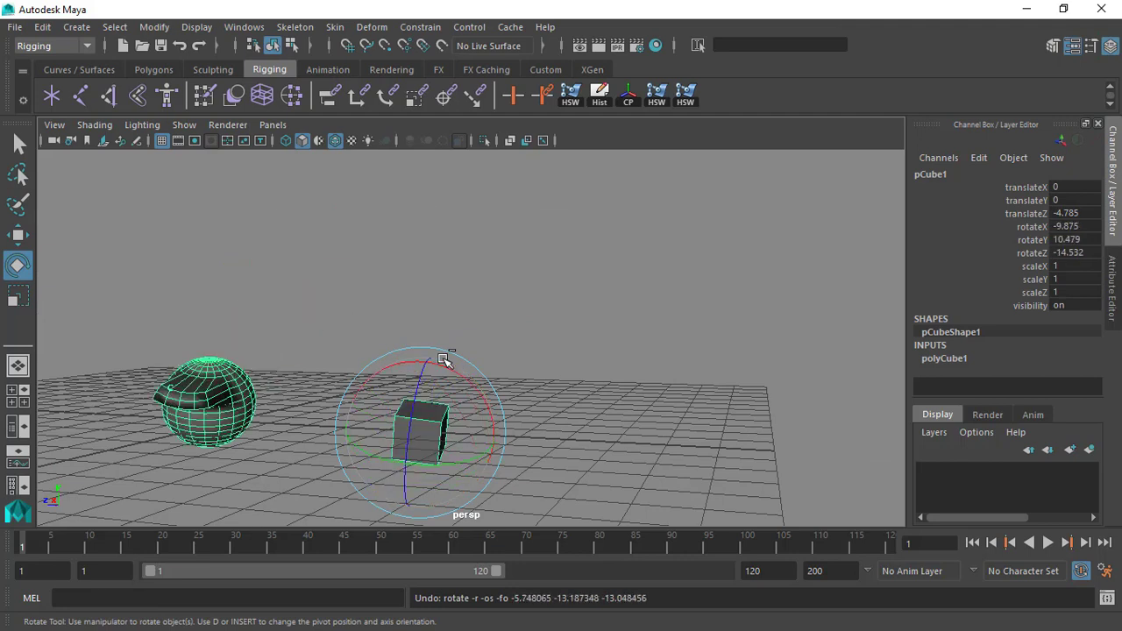
pyautogui.hotkey('ctrl', 'z')
pyautogui.hotkey('ctrl', 'z')
pyautogui.hotkey('ctrl', 'z')
pyautogui.keyDown('alt'); pyautogui.moveTo(446, 359); pyautogui.dragTo(432, 320); pyautogui.keyUp('alt')
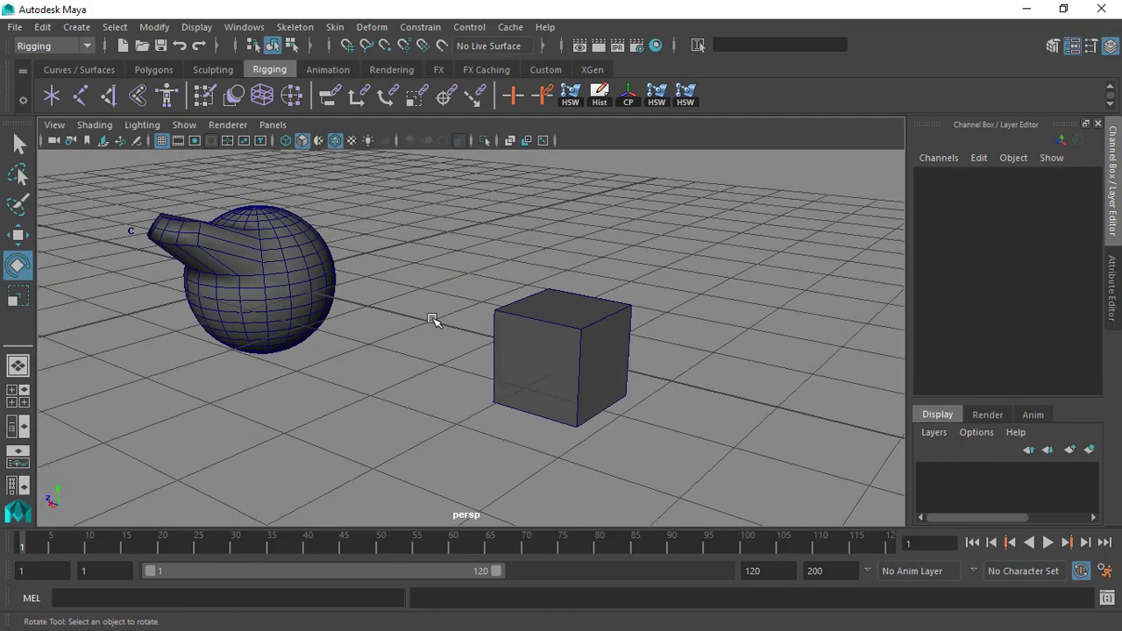
# Select the cluster handle and open the cluster deformer's options to examine the Relative mode setting.
pyautogui.keyDown('alt'); pyautogui.moveTo(332, 289); pyautogui.dragTo(255, 241, button='right'); pyautogui.keyUp('alt')
pyautogui.keyDown('alt'); pyautogui.moveTo(255, 241); pyautogui.dragTo(298, 243, button='middle'); pyautogui.keyUp('alt')
pyautogui.keyDown('alt'); pyautogui.moveTo(298, 243); pyautogui.dragTo(325, 331, button='right'); pyautogui.keyUp('alt')
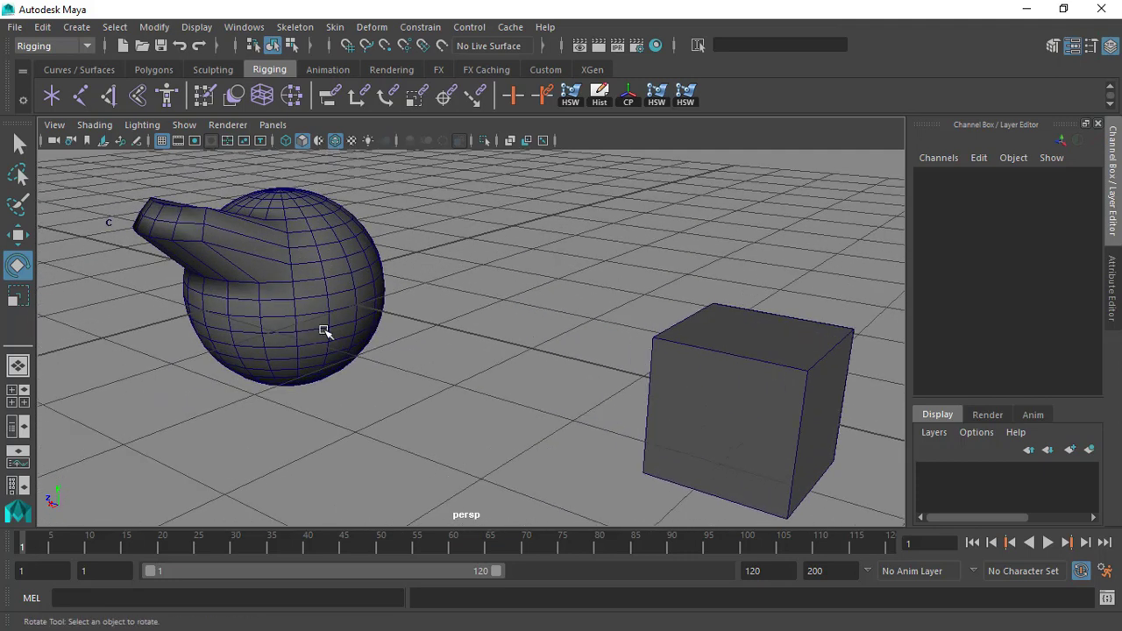
pyautogui.click(92, 204)
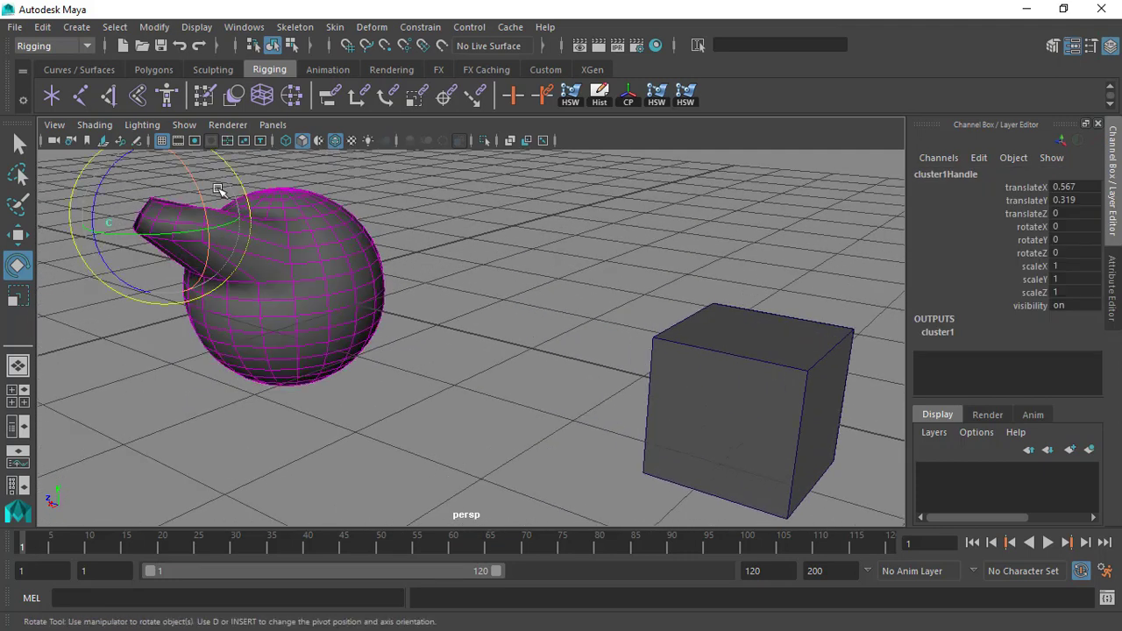
pyautogui.click(372, 27)
pyautogui.click(591, 51)
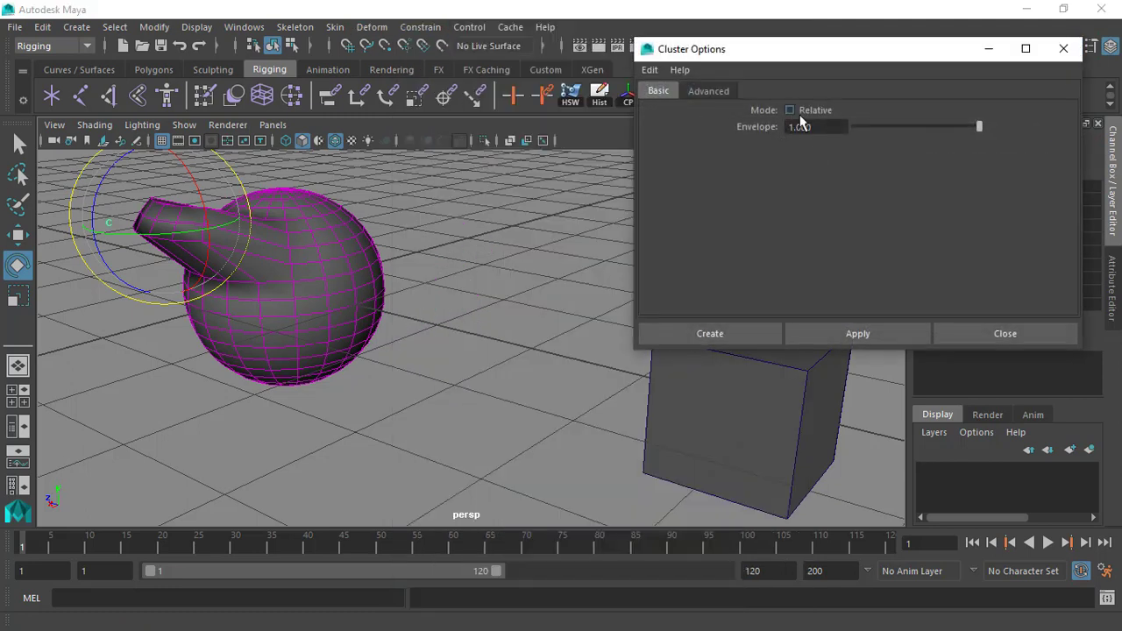
# Undo the recent actions back to the point where only the cluster handle was selected.
pyautogui.keyDown('alt'); pyautogui.moveTo(408, 223); pyautogui.dragTo(466, 276); pyautogui.keyUp('alt')
pyautogui.click(467, 235)
pyautogui.hotkey('ctrl', 'z')
pyautogui.hotkey('ctrl', 'z')
pyautogui.hotkey('ctrl', 'z')
pyautogui.hotkey('ctrl', 'z')
pyautogui.hotkey('ctrl', 'z')
pyautogui.hotkey('ctrl', 'z')
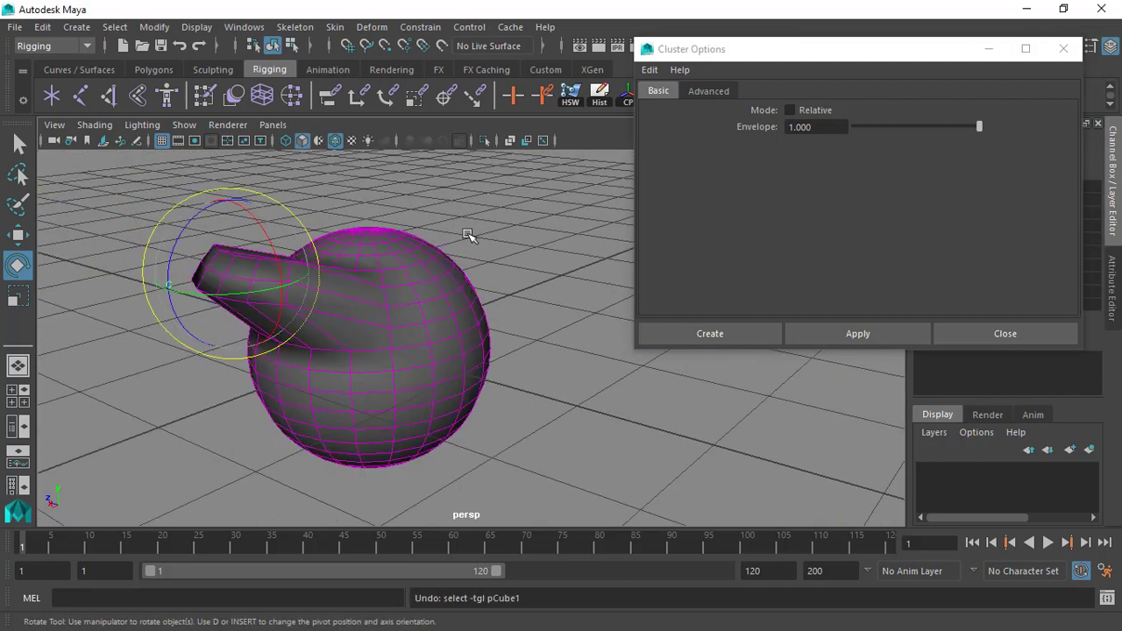
pyautogui.click(468, 235)
pyautogui.hotkey('ctrl', 'z')
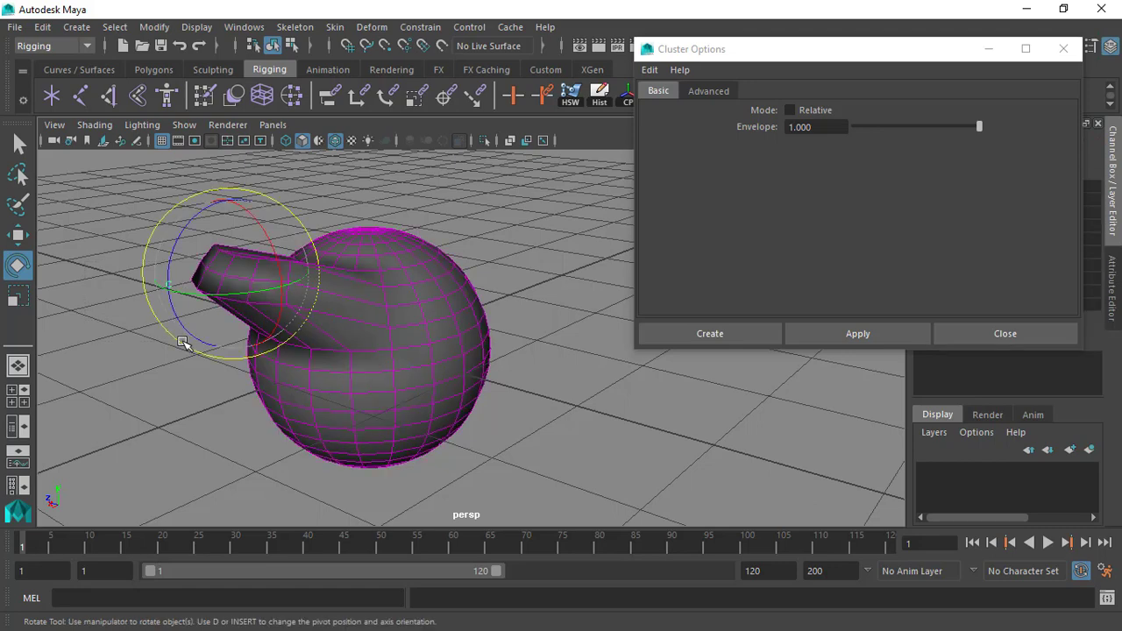
# Remove the existing cluster from the sphere and select the undeformed sphere.
pyautogui.hotkey('ctrl', 'z')
pyautogui.click(256, 326)
pyautogui.keyDown('alt'); pyautogui.moveTo(301, 341); pyautogui.dragTo(324, 285); pyautogui.keyUp('alt')
pyautogui.keyDown('alt'); pyautogui.moveTo(324, 285); pyautogui.dragTo(425, 274, button='right'); pyautogui.keyUp('alt')
pyautogui.keyDown('alt'); pyautogui.moveTo(318, 302); pyautogui.dragTo(145, 350, button='middle'); pyautogui.keyUp('alt')
pyautogui.keyDown('alt'); pyautogui.moveTo(331, 290); pyautogui.dragTo(290, 249); pyautogui.keyUp('alt')
pyautogui.keyDown('alt'); pyautogui.moveTo(331, 254); pyautogui.dragTo(357, 213, button='middle'); pyautogui.keyUp('alt')
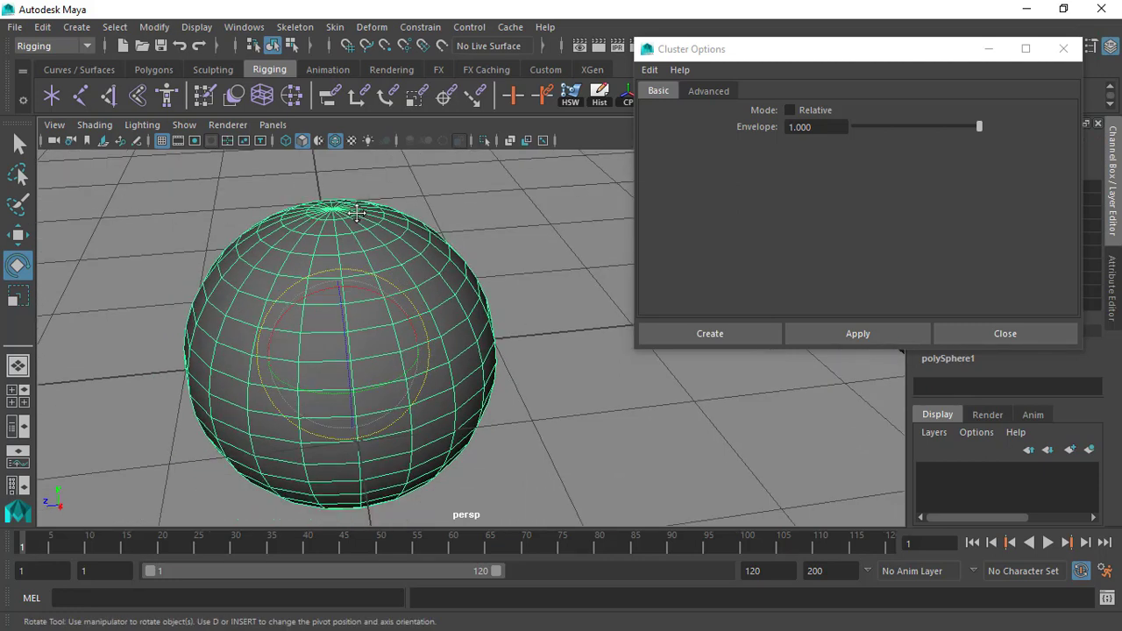
# Switch to component selection and select three neighbouring rows of vertices on the upper side of the sphere.
pyautogui.press('F8')
pyautogui.click(266, 330)
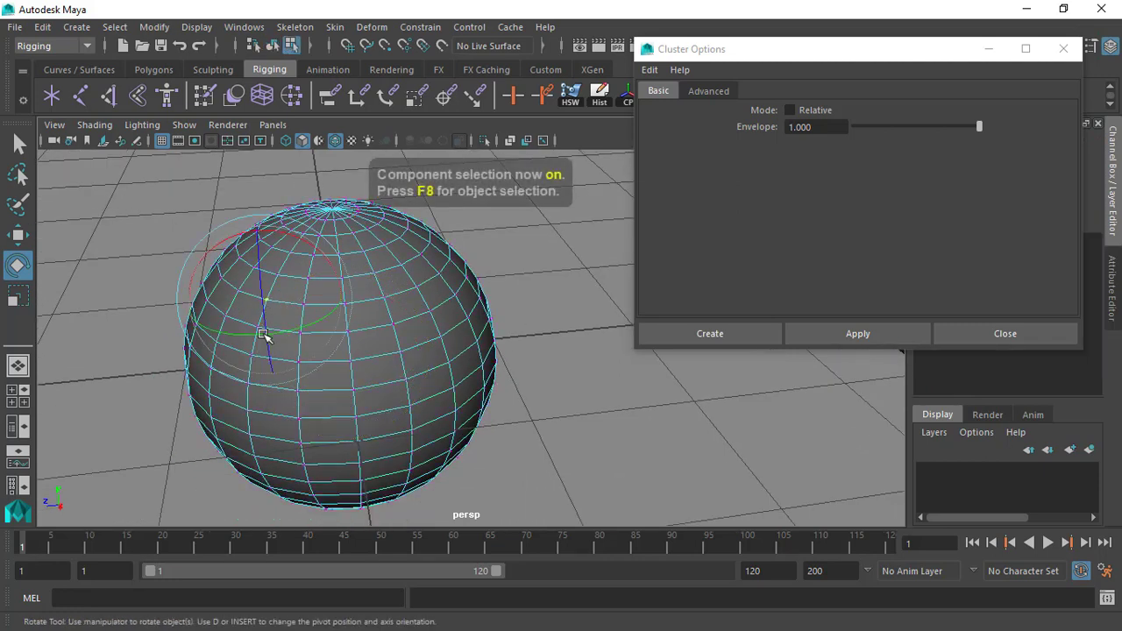
pyautogui.press('q')
pyautogui.keyDown('shift'); pyautogui.click(301, 332); pyautogui.keyUp('shift')
pyautogui.keyDown('shift'); pyautogui.click(304, 305); pyautogui.keyUp('shift')
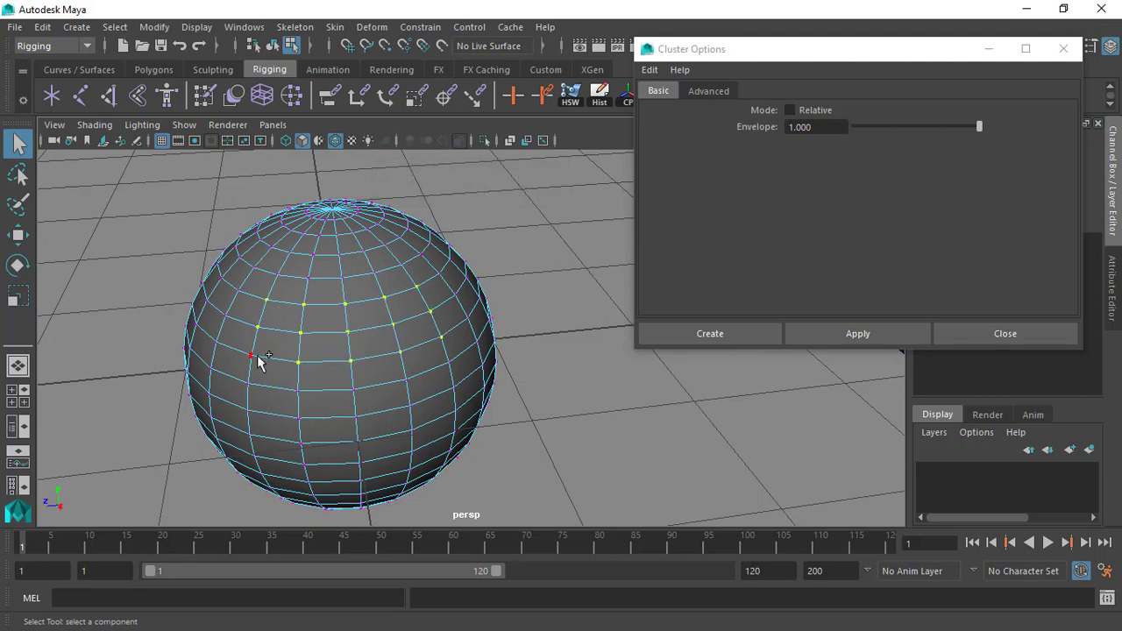
# Create a cluster from the selected vertices with Relative mode enabled and an envelope of 1.000.
pyautogui.scroll(-3, 386, 361)
pyautogui.keyDown('alt'); pyautogui.moveTo(371, 342); pyautogui.dragTo(377, 300); pyautogui.keyUp('alt')
pyautogui.scroll(-1, 360, 295)
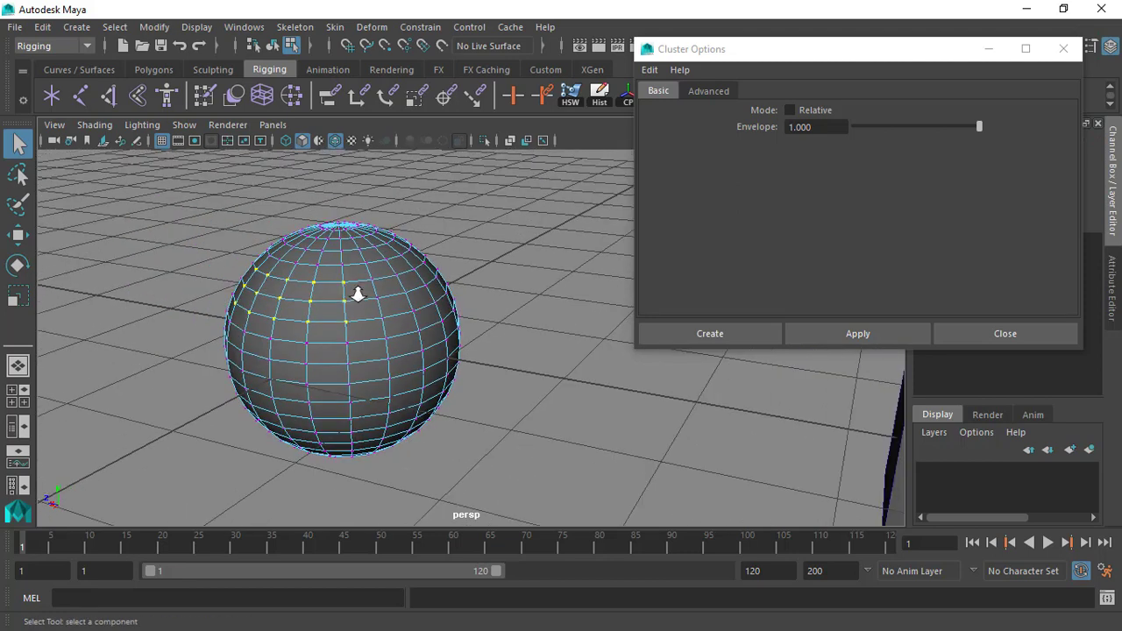
pyautogui.moveTo(707, 56); pyautogui.dragTo(702, 86)
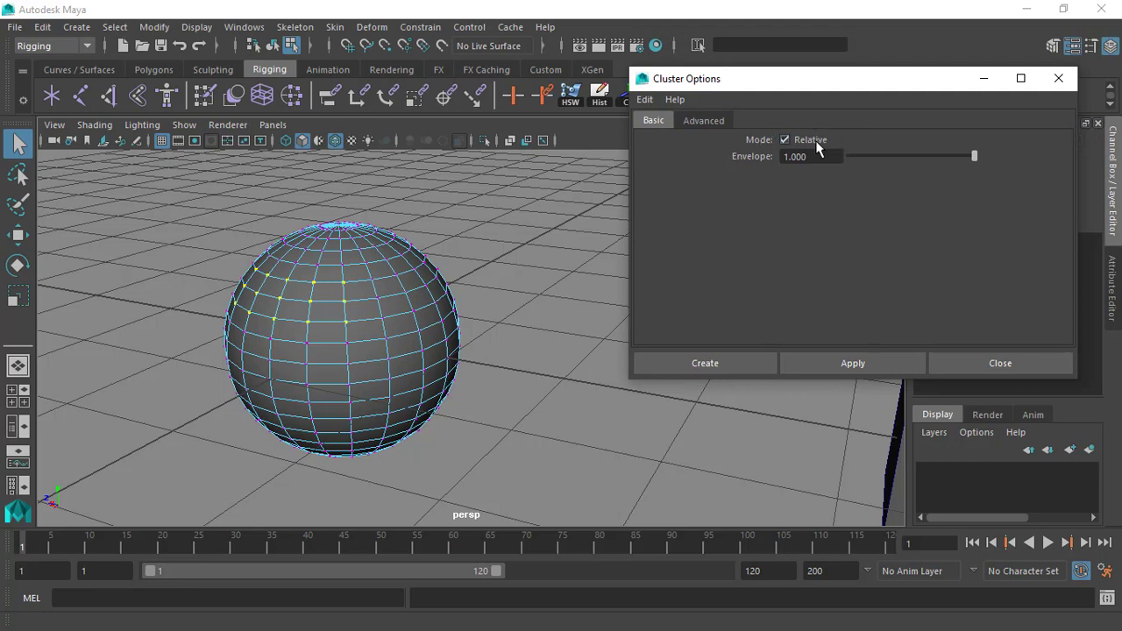
pyautogui.click(705, 362)
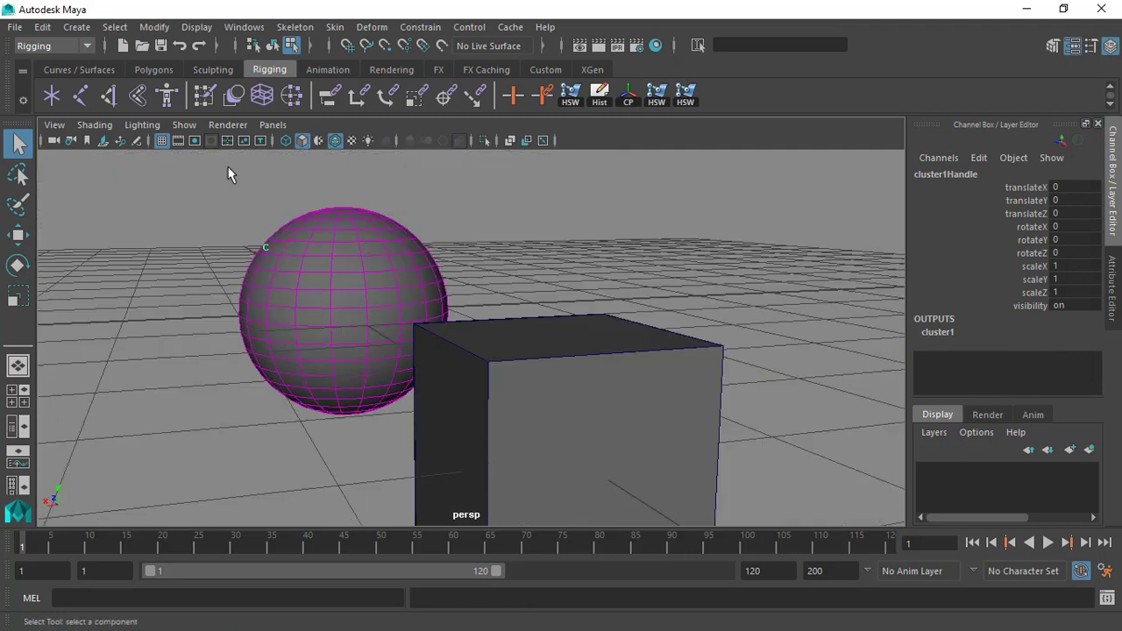
# Move the cluster handle outward to about 0.576 in X and 0.381 in Y, and return to object selection.
pyautogui.scroll(1, 230, 171)
pyautogui.press('w')
pyautogui.scroll(-3, 338, 246)
pyautogui.moveTo(240, 207); pyautogui.dragTo(186, 170)
pyautogui.keyDown('alt'); pyautogui.moveTo(438, 277); pyautogui.dragTo(480, 281); pyautogui.keyUp('alt')
pyautogui.click(386, 263)
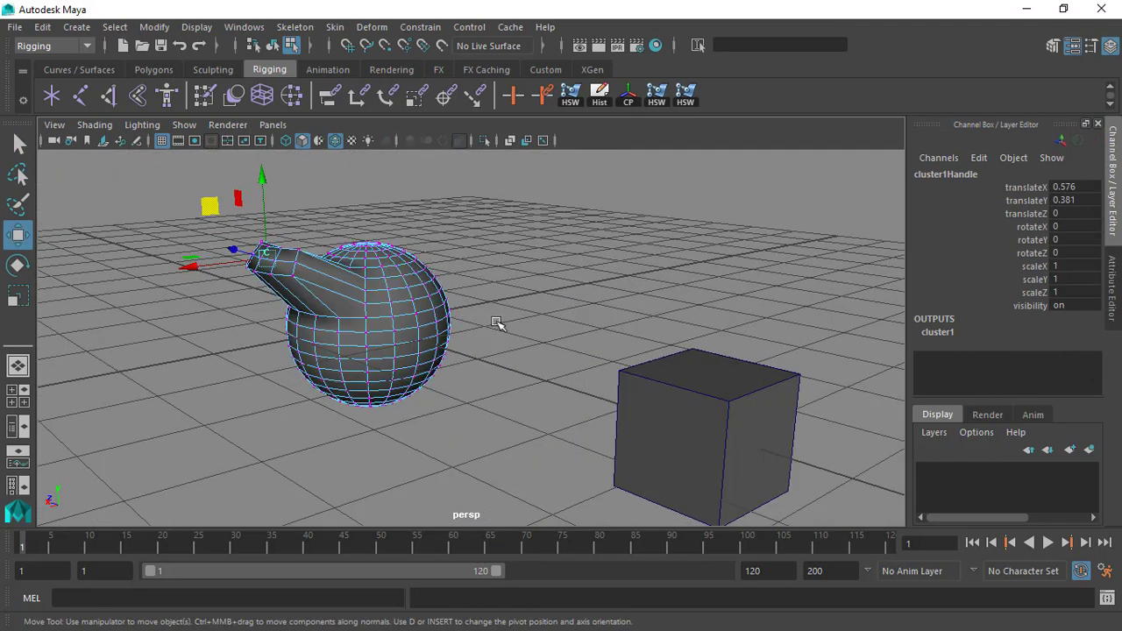
pyautogui.press('F8')
# Try to parent the sphere to the cube.
pyautogui.keyDown('alt'); pyautogui.moveTo(413, 285); pyautogui.dragTo(338, 200); pyautogui.keyUp('alt')
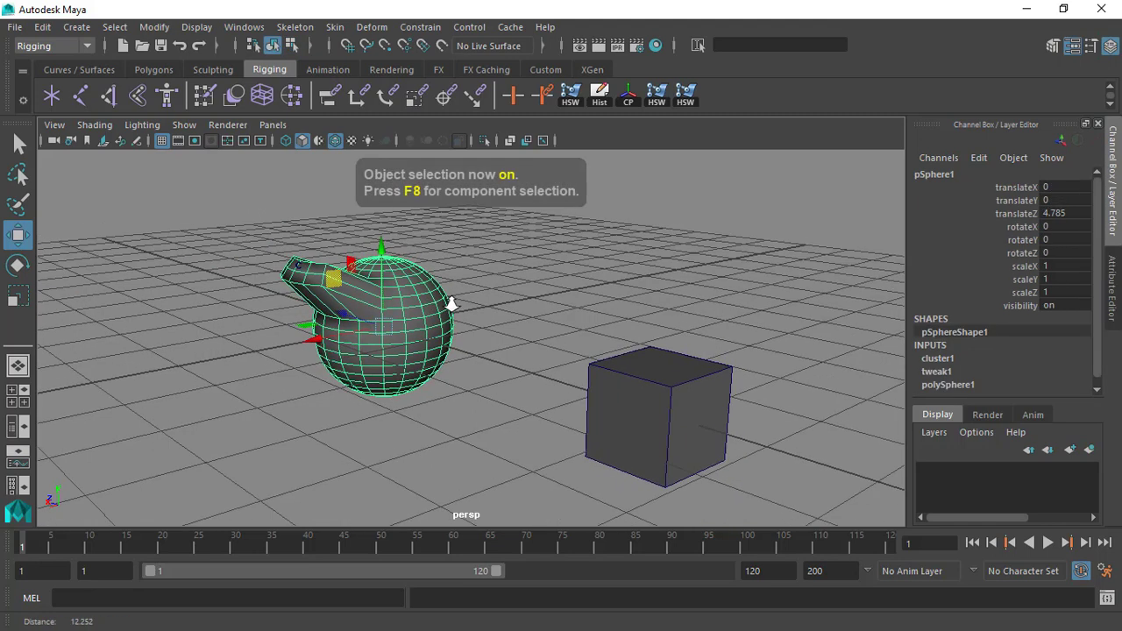
pyautogui.keyDown('alt'); pyautogui.moveTo(479, 263); pyautogui.dragTo(459, 243); pyautogui.keyUp('alt')
pyautogui.click(457, 245)
pyautogui.click(395, 306)
pyautogui.keyDown('shift'); pyautogui.click(623, 377); pyautogui.keyUp('shift')
pyautogui.press('p')
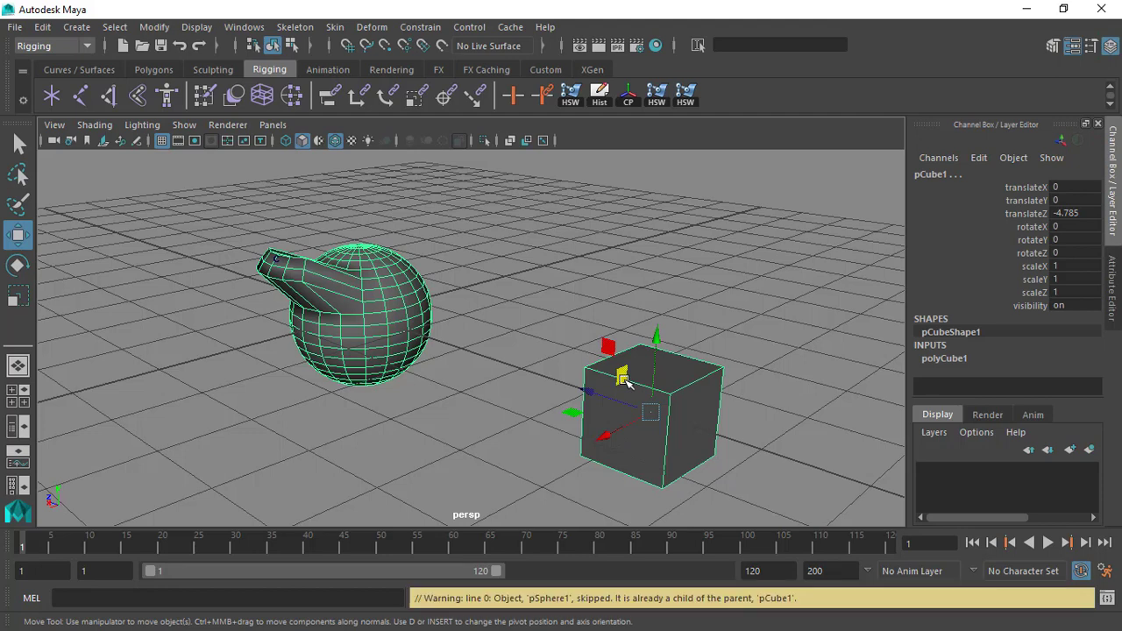
# Switch to wireframe display, select the cluster handle and parent it to the cube.
pyautogui.click(596, 319)
pyautogui.keyDown('alt'); pyautogui.moveTo(421, 243); pyautogui.dragTo(248, 285); pyautogui.keyUp('alt')
pyautogui.click(207, 235)
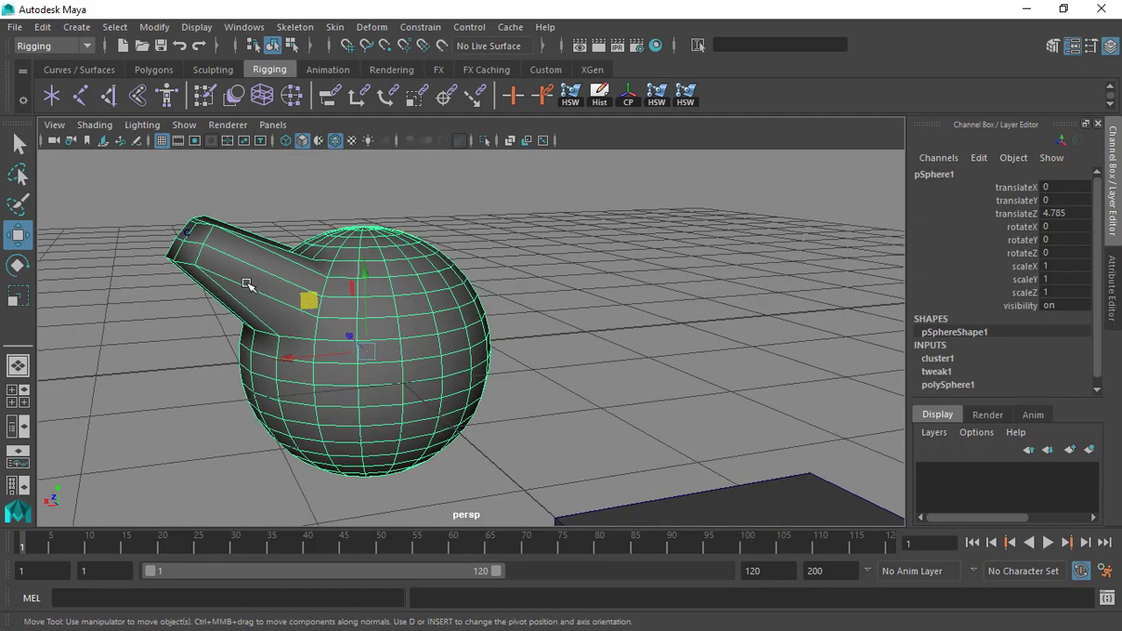
pyautogui.click(124, 215)
pyautogui.click(286, 140)
pyautogui.keyDown('alt'); pyautogui.moveTo(125, 218); pyautogui.dragTo(241, 230); pyautogui.keyUp('alt')
pyautogui.click(151, 222)
pyautogui.click(125, 211)
pyautogui.click(244, 225)
pyautogui.keyDown('alt'); pyautogui.moveTo(478, 344); pyautogui.dragTo(324, 302, button='right'); pyautogui.keyUp('alt')
pyautogui.keyDown('alt'); pyautogui.moveTo(500, 342); pyautogui.dragTo(401, 246, button='middle'); pyautogui.keyUp('alt')
pyautogui.keyDown('alt'); pyautogui.moveTo(401, 245); pyautogui.dragTo(456, 273); pyautogui.keyUp('alt')
pyautogui.keyDown('alt'); pyautogui.moveTo(483, 278); pyautogui.dragTo(399, 263, button='right'); pyautogui.keyUp('alt')
pyautogui.keyDown('shift'); pyautogui.click(647, 345); pyautogui.keyUp('shift')
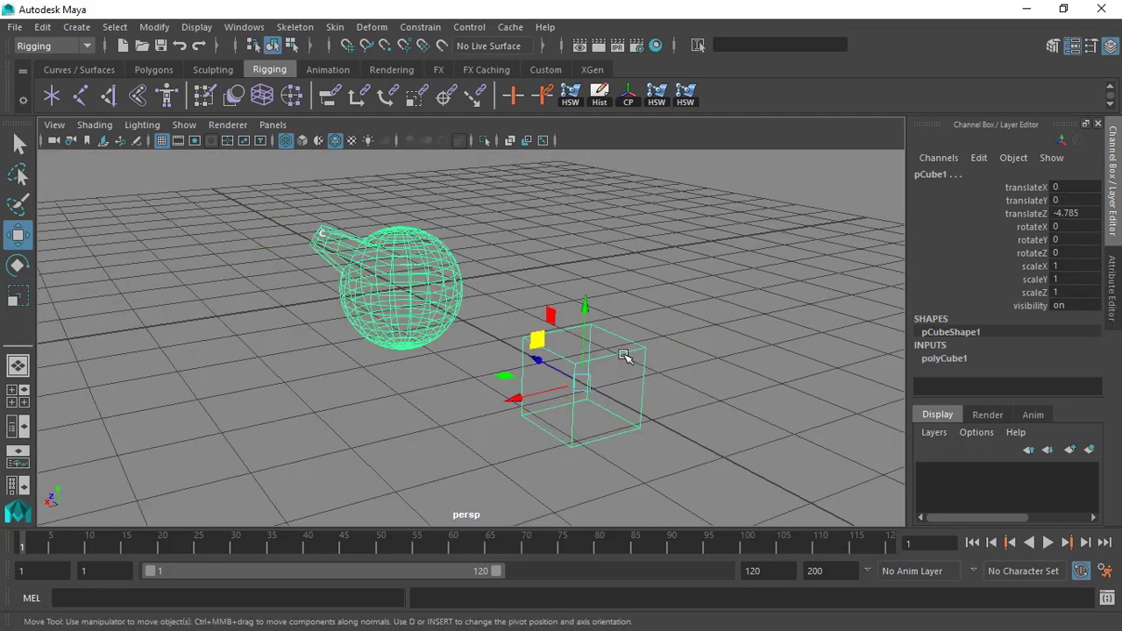
pyautogui.press('p')
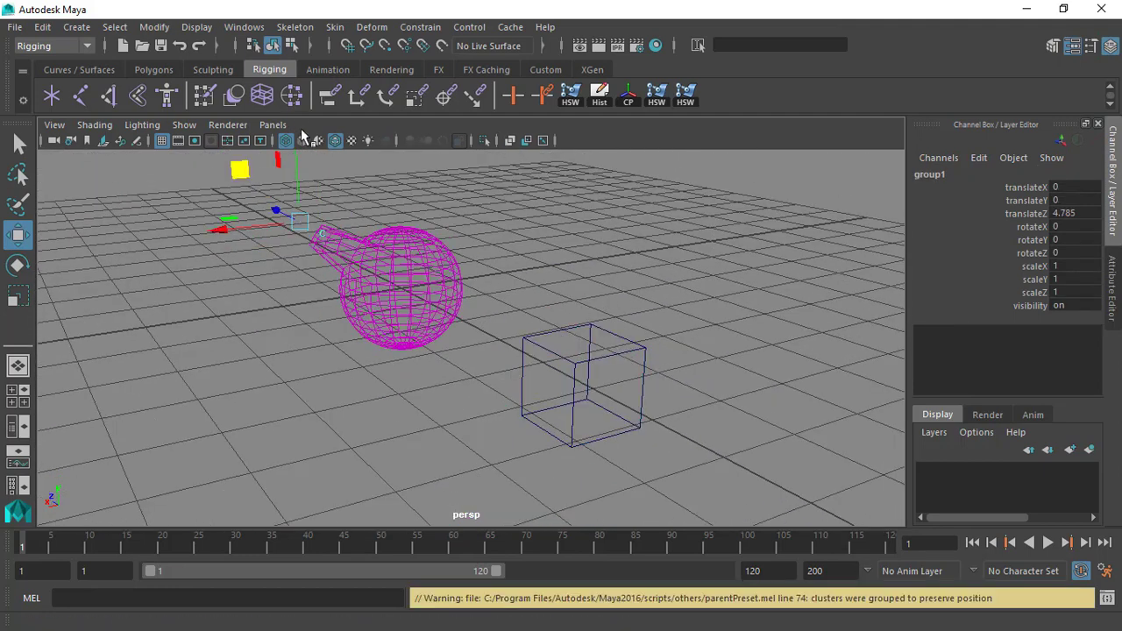
# Return to shaded display and rotate the cube to about -18.881 in X, -33.709 in Y and -25.294 in Z.
pyautogui.click(301, 140)
pyautogui.keyDown('alt'); pyautogui.moveTo(386, 259); pyautogui.dragTo(461, 243); pyautogui.keyUp('alt')
pyautogui.click(553, 342)
pyautogui.keyDown('alt'); pyautogui.moveTo(552, 342); pyautogui.dragTo(532, 356); pyautogui.keyUp('alt')
pyautogui.press('e')
pyautogui.scroll(-3, 572, 312)
pyautogui.keyDown('alt'); pyautogui.moveTo(572, 312); pyautogui.dragTo(523, 386); pyautogui.keyUp('alt')
pyautogui.moveTo(483, 351); pyautogui.dragTo(449, 272)
pyautogui.moveTo(435, 345); pyautogui.dragTo(471, 368)
pyautogui.moveTo(554, 359)
pyautogui.mouseDown()
pyautogui.moveTo(524, 373)
pyautogui.moveTo(554, 363)
pyautogui.mouseUp()
pyautogui.keyDown('alt'); pyautogui.moveTo(583, 361); pyautogui.dragTo(563, 365, button='right'); pyautogui.keyUp('alt')
pyautogui.keyDown('alt'); pyautogui.moveTo(564, 365); pyautogui.dragTo(509, 374, button='middle'); pyautogui.keyUp('alt')
pyautogui.moveTo(505, 374); pyautogui.dragTo(433, 377)
pyautogui.moveTo(487, 354); pyautogui.dragTo(478, 387)
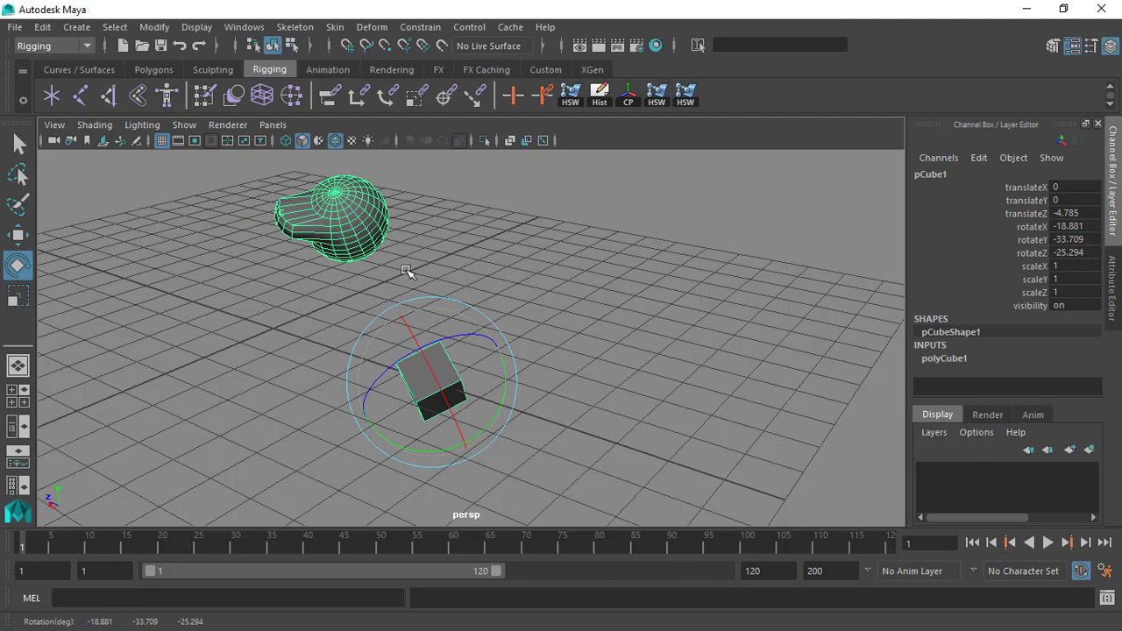
# Undo all the rotations applied to the cube.
pyautogui.keyDown('alt'); pyautogui.moveTo(340, 218); pyautogui.dragTo(340, 245, button='right'); pyautogui.keyUp('alt')
pyautogui.keyDown('alt'); pyautogui.moveTo(340, 246); pyautogui.dragTo(417, 349, button='middle'); pyautogui.keyUp('alt')
pyautogui.keyDown('alt'); pyautogui.moveTo(417, 349); pyautogui.dragTo(408, 326); pyautogui.keyUp('alt')
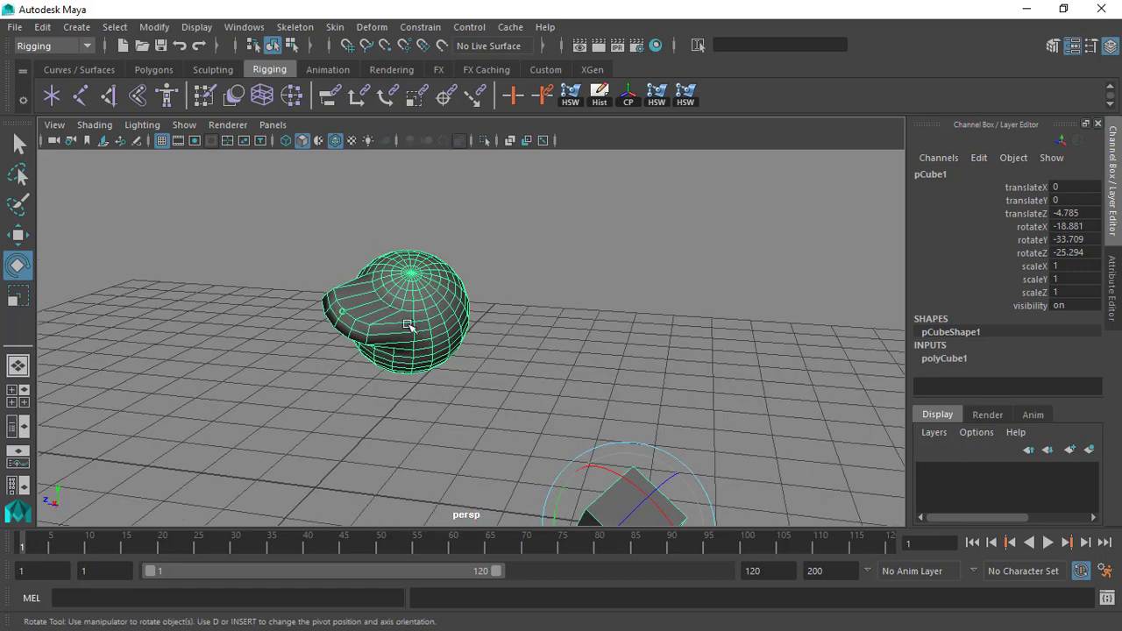
pyautogui.hotkey('ctrl', 'z')
pyautogui.hotkey('ctrl', 'z')
pyautogui.hotkey('ctrl', 'z')
pyautogui.hotkey('ctrl', 'z')
pyautogui.hotkey('ctrl', 'z')
pyautogui.hotkey('ctrl', 'z')
pyautogui.hotkey('ctrl', 'z')
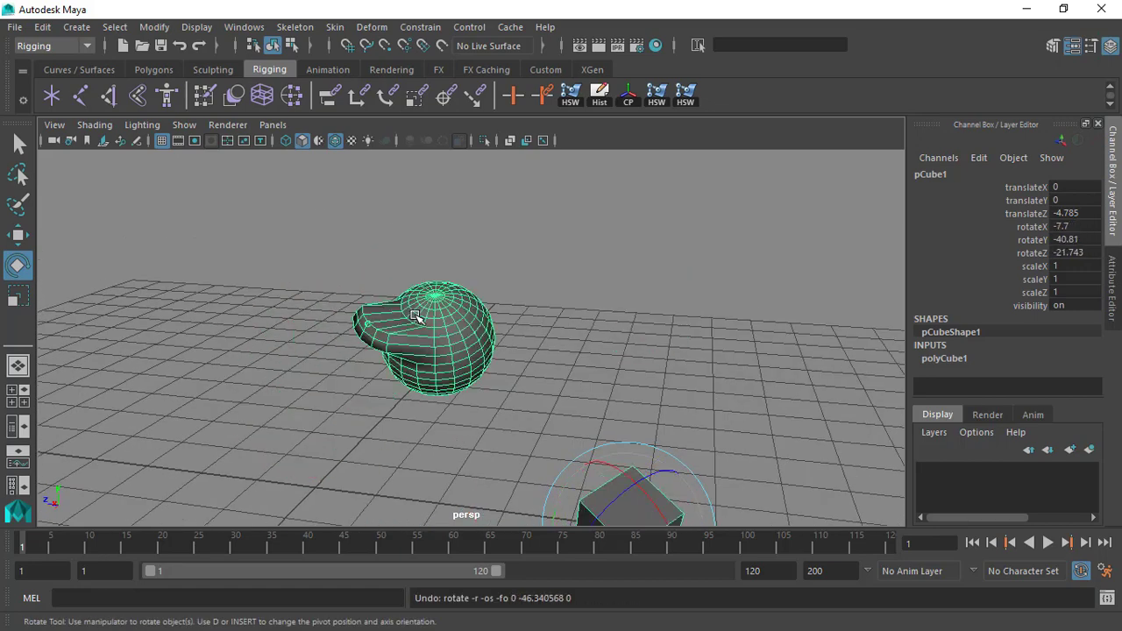
pyautogui.hotkey('ctrl', 'z')
pyautogui.hotkey('ctrl', 'z')
pyautogui.hotkey('ctrl', 'z')
pyautogui.hotkey('ctrl', 'z')
# Select the cluster handle in wireframe display and open the attributes of cluster1 to examine its Relative setting.
pyautogui.moveTo(428, 357)
pyautogui.keyDown('alt'); pyautogui.mouseDown()
pyautogui.moveTo(433, 349)
pyautogui.moveTo(417, 362)
pyautogui.mouseUp(); pyautogui.keyUp('alt')
pyautogui.keyDown('alt'); pyautogui.moveTo(417, 361); pyautogui.dragTo(398, 368, button='right'); pyautogui.keyUp('alt')
pyautogui.keyDown('alt'); pyautogui.moveTo(398, 368); pyautogui.dragTo(580, 261, button='middle'); pyautogui.keyUp('alt')
pyautogui.keyDown('alt'); pyautogui.moveTo(414, 194); pyautogui.dragTo(348, 231, button='right'); pyautogui.keyUp('alt')
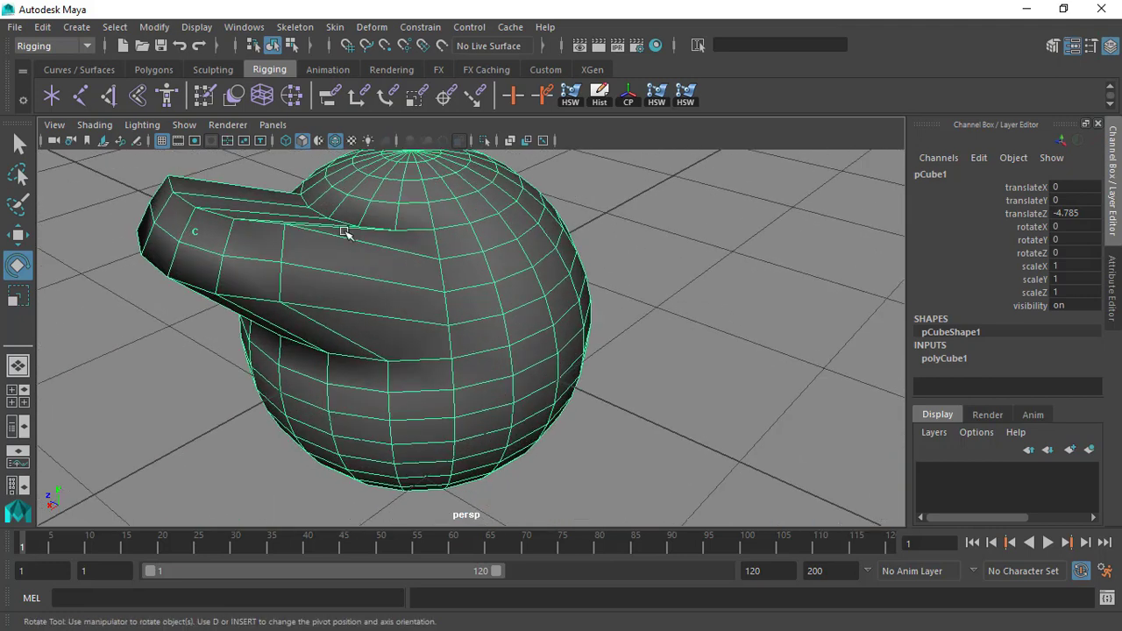
pyautogui.keyDown('alt'); pyautogui.moveTo(348, 231); pyautogui.dragTo(361, 249, button='middle'); pyautogui.keyUp('alt')
pyautogui.click(178, 183)
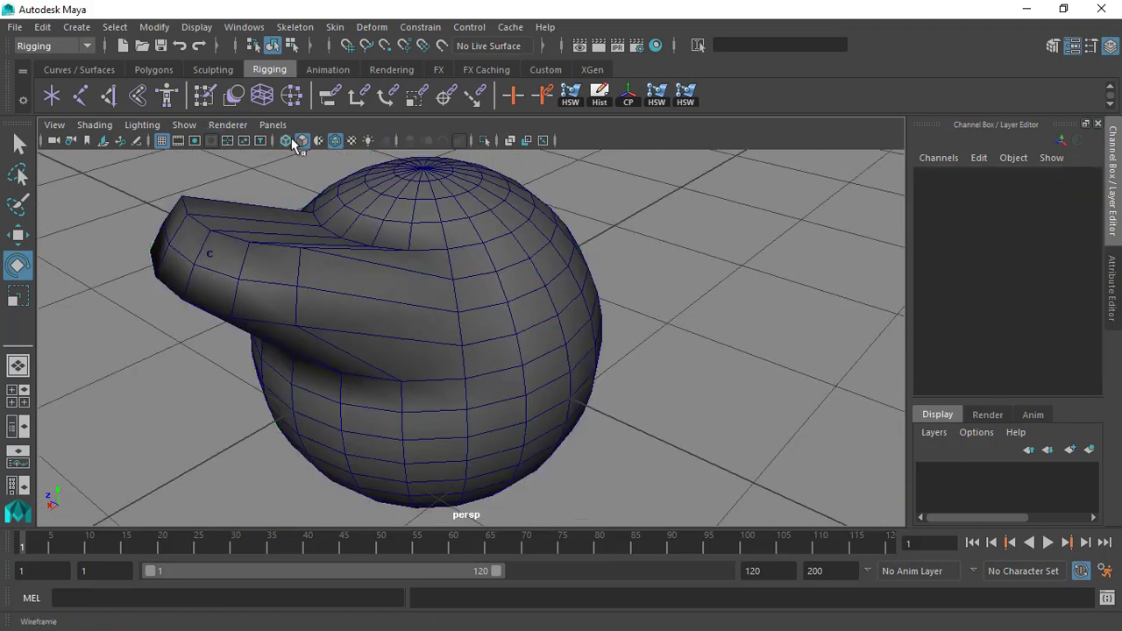
pyautogui.click(286, 140)
pyautogui.click(213, 253)
pyautogui.press('q')
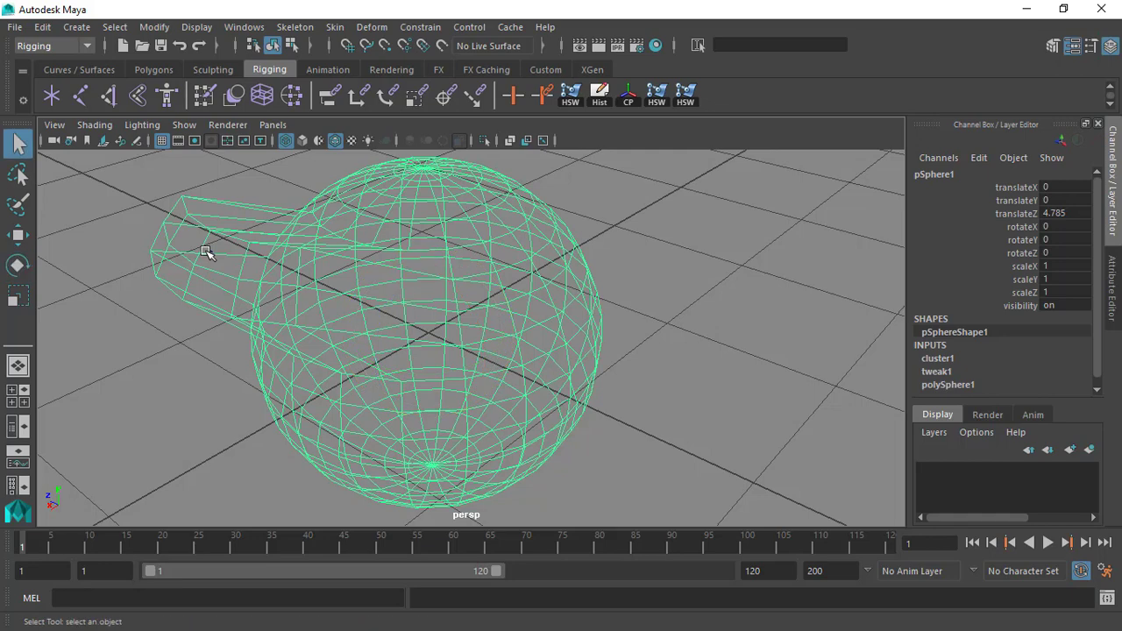
pyautogui.keyDown('alt'); pyautogui.moveTo(249, 340); pyautogui.dragTo(240, 310); pyautogui.keyUp('alt')
pyautogui.keyDown('alt'); pyautogui.moveTo(240, 311); pyautogui.dragTo(302, 347, button='middle'); pyautogui.keyUp('alt')
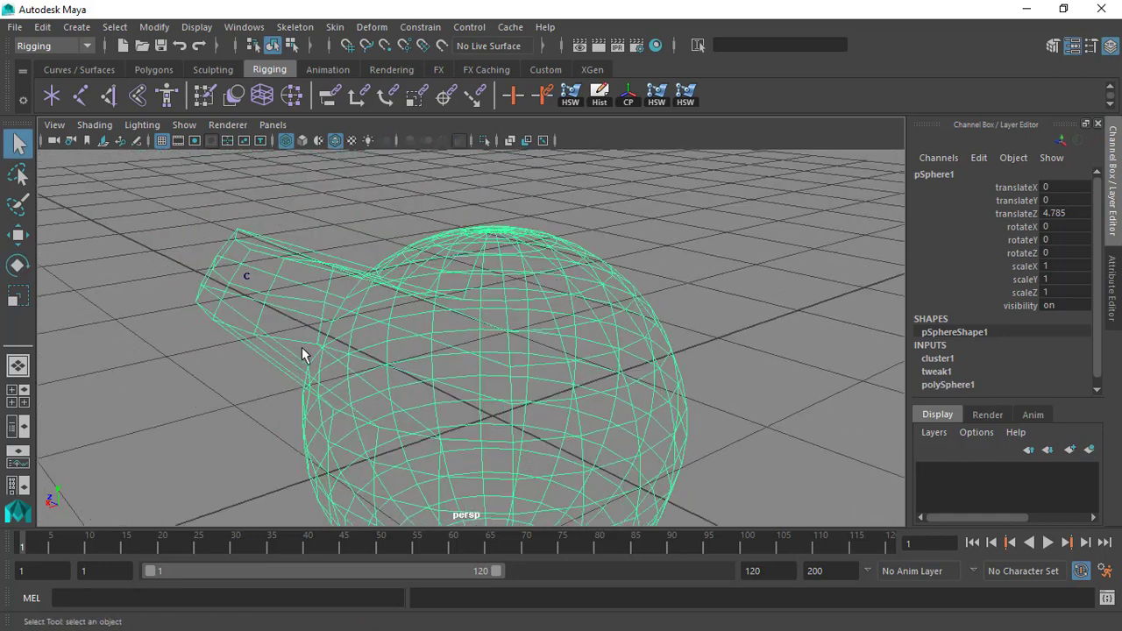
pyautogui.click(248, 276)
pyautogui.scroll(-10, 424, 316)
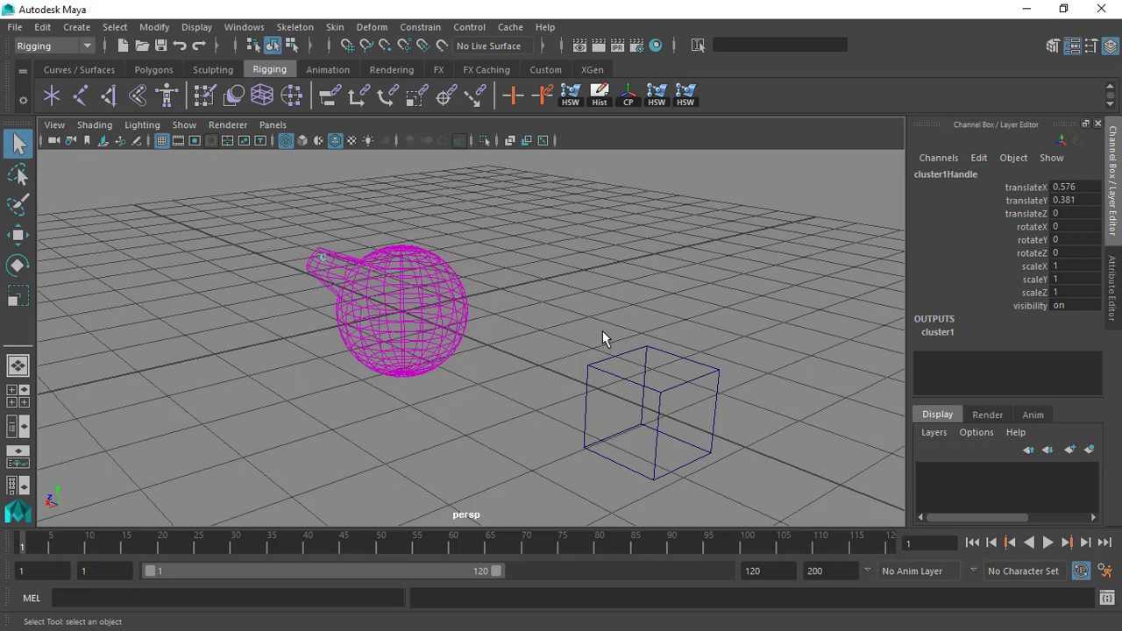
pyautogui.hotkey('ctrl', 'a')
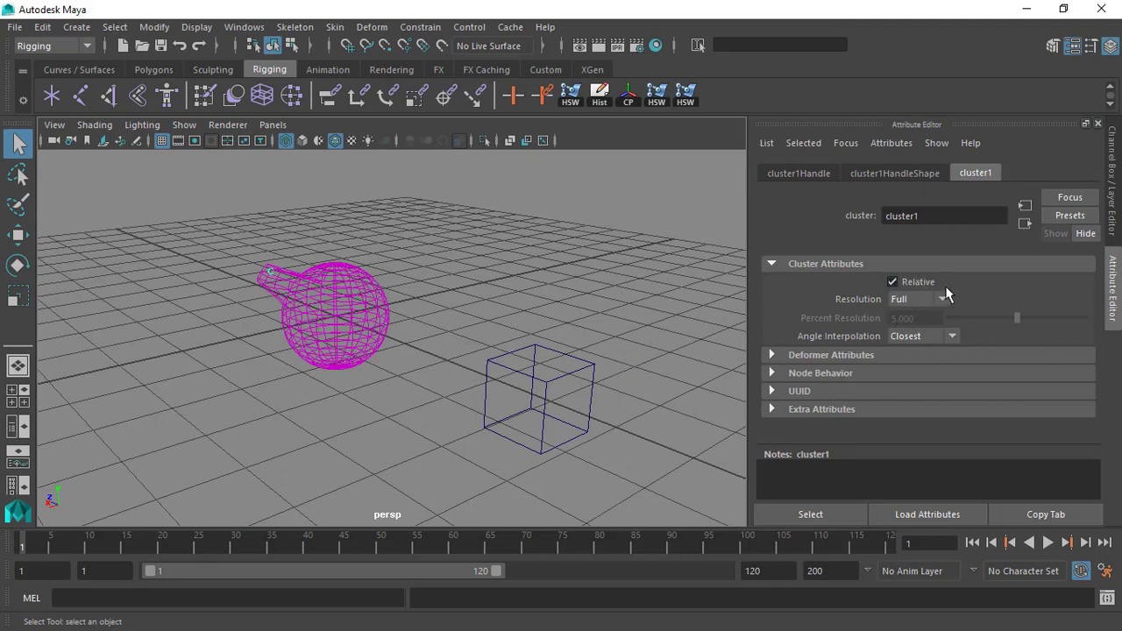
pyautogui.keyDown('alt'); pyautogui.moveTo(425, 244); pyautogui.dragTo(476, 307, button='right'); pyautogui.keyUp('alt')
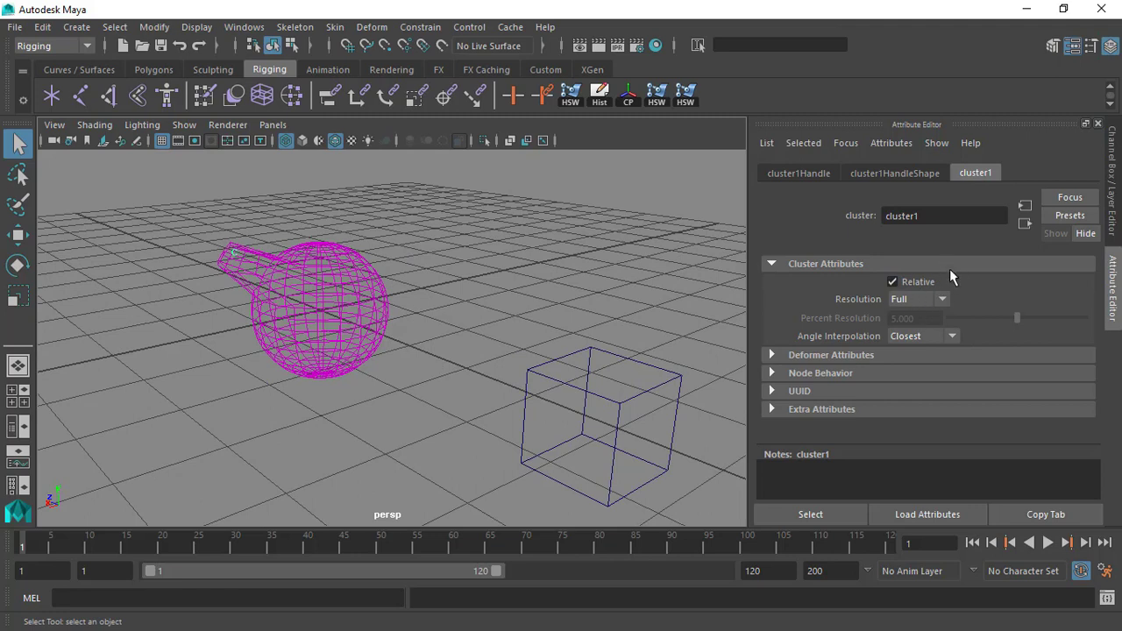
# Offset the cluster handle shape's X origin to 1.532 and activate the Move tool.
pyautogui.click(916, 173)
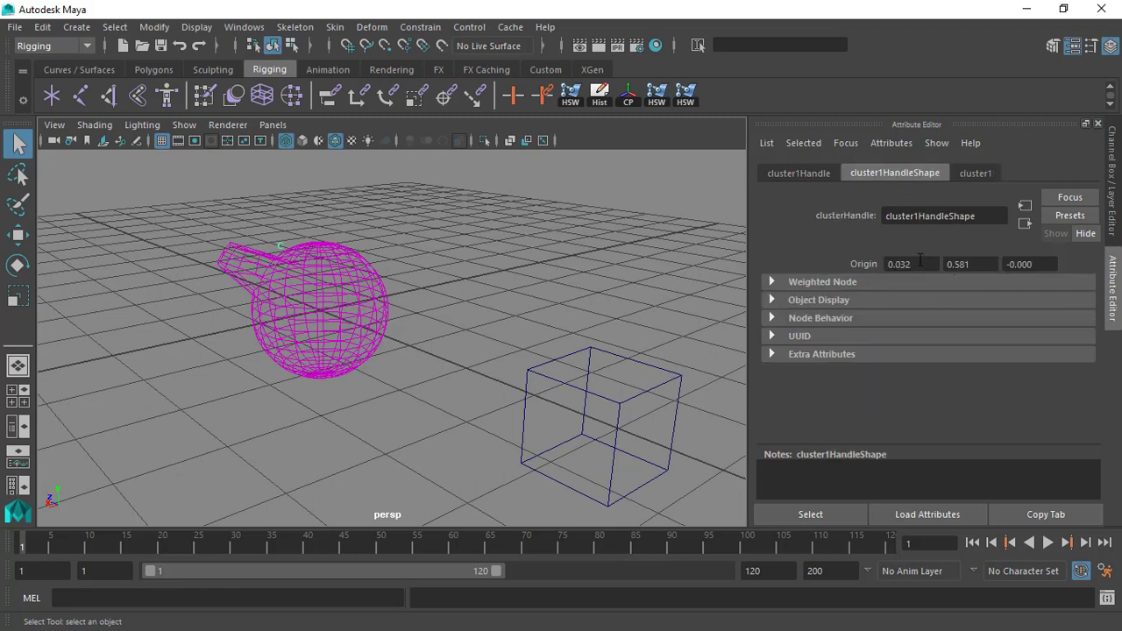
pyautogui.keyDown('alt'); pyautogui.moveTo(476, 243); pyautogui.dragTo(514, 281, button='middle'); pyautogui.keyUp('alt')
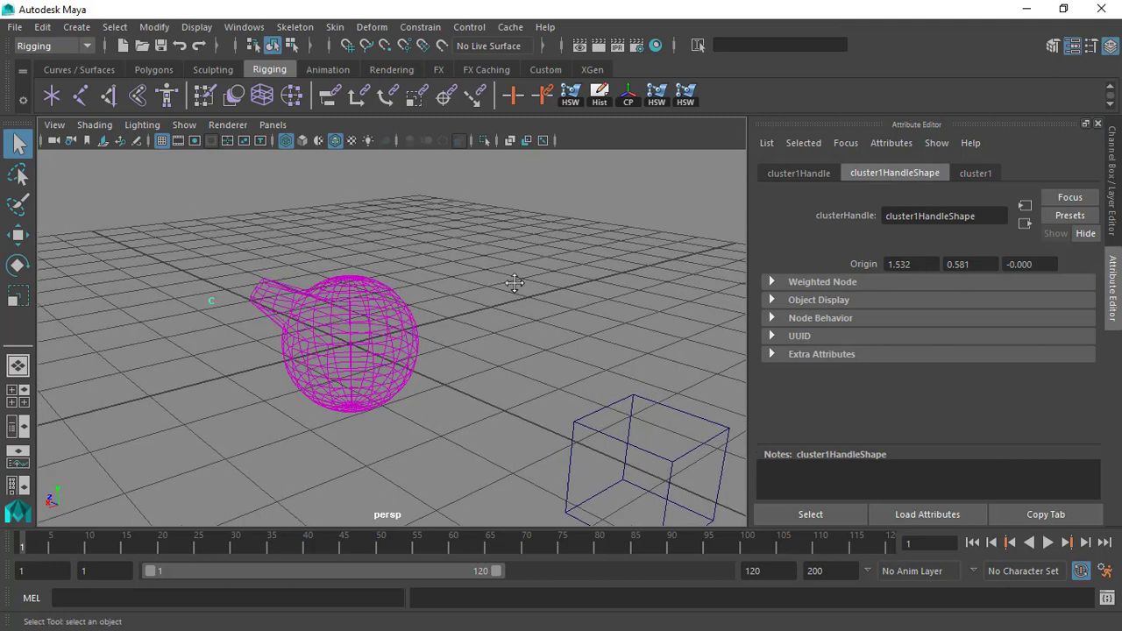
pyautogui.press('w')
pyautogui.keyDown('alt'); pyautogui.moveTo(235, 266); pyautogui.dragTo(209, 263); pyautogui.keyUp('alt')
pyautogui.click(192, 266)
pyautogui.click(222, 303)
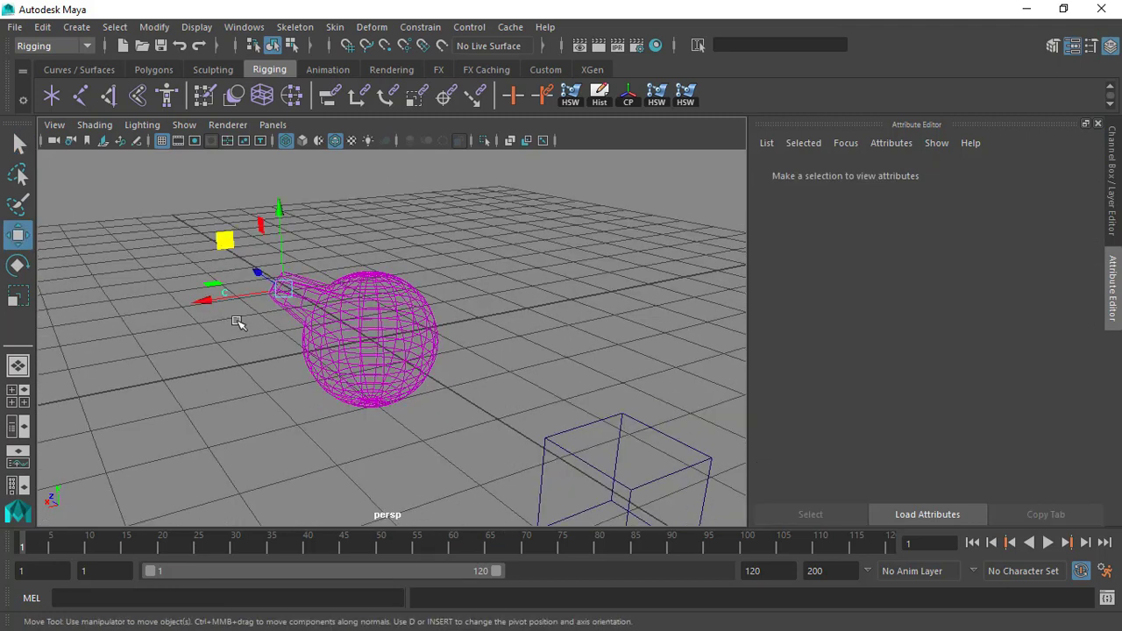
pyautogui.hotkey('ctrl', 'z')
# Bring back the Channel Box and shaded display, and select the sphere to inspect the offset handle from several angles.
pyautogui.hotkey('ctrl', 'a')
pyautogui.keyDown('alt'); pyautogui.moveTo(514, 278); pyautogui.dragTo(360, 282); pyautogui.keyUp('alt')
pyautogui.click(302, 141)
pyautogui.keyDown('alt'); pyautogui.moveTo(412, 280); pyautogui.dragTo(477, 331, button='right'); pyautogui.keyUp('alt')
pyautogui.click(389, 288)
pyautogui.keyDown('alt'); pyautogui.moveTo(388, 289); pyautogui.dragTo(465, 263, button='middle'); pyautogui.keyUp('alt')
pyautogui.keyDown('alt'); pyautogui.moveTo(464, 263); pyautogui.dragTo(510, 388, button='right'); pyautogui.keyUp('alt')
pyautogui.keyDown('alt'); pyautogui.moveTo(510, 389); pyautogui.dragTo(476, 351); pyautogui.keyUp('alt')
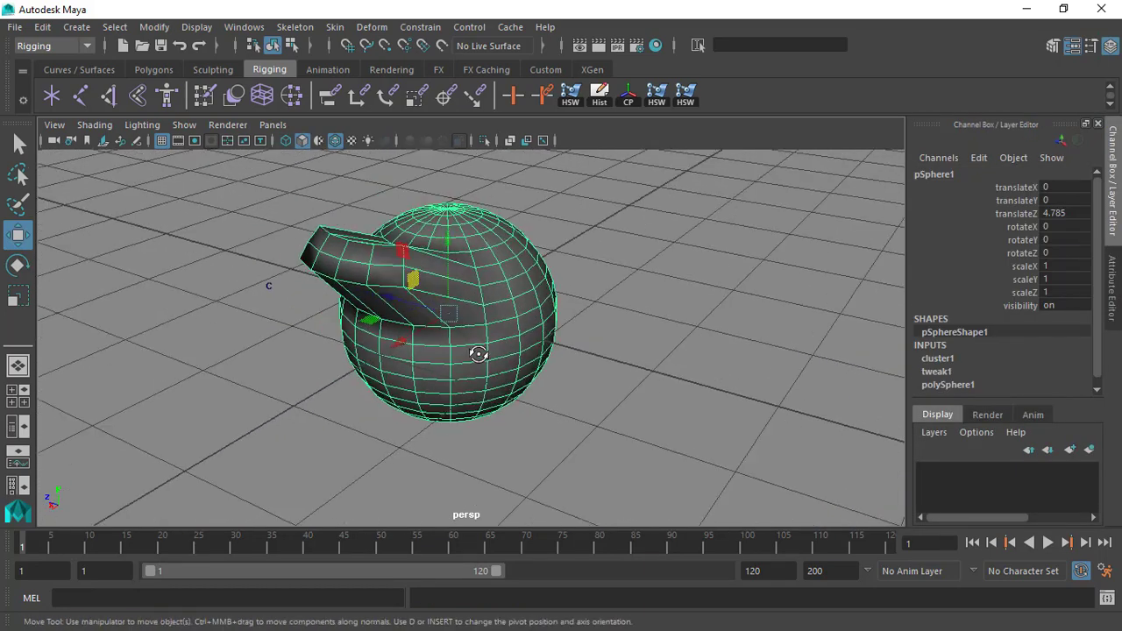
# Delete the cluster handle and select the sphere.
pyautogui.hotkey('ctrl', 'z')
pyautogui.moveTo(254, 265)
pyautogui.mouseDown()
pyautogui.moveTo(281, 301)
pyautogui.moveTo(403, 343)
pyautogui.mouseUp()
pyautogui.press('Delete')
pyautogui.keyDown('alt'); pyautogui.moveTo(404, 344); pyautogui.dragTo(415, 343, button='right'); pyautogui.keyUp('alt')
pyautogui.click(418, 325)
pyautogui.keyDown('alt'); pyautogui.moveTo(386, 302); pyautogui.dragTo(474, 333, button='middle'); pyautogui.keyUp('alt')
pyautogui.keyDown('alt'); pyautogui.moveTo(475, 333); pyautogui.dragTo(504, 345, button='right'); pyautogui.keyUp('alt')
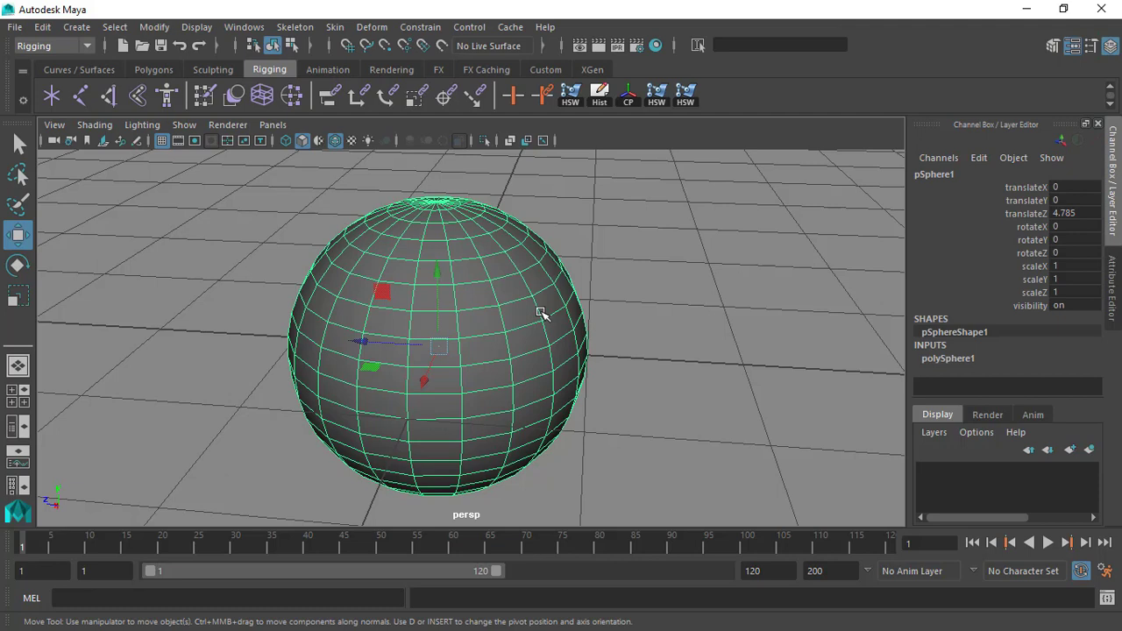
# Switch to component selection and select two neighbouring rows of vertices across the front of the sphere.
pyautogui.press('F8')
pyautogui.keyDown('alt'); pyautogui.moveTo(501, 299); pyautogui.dragTo(296, 333); pyautogui.keyUp('alt')
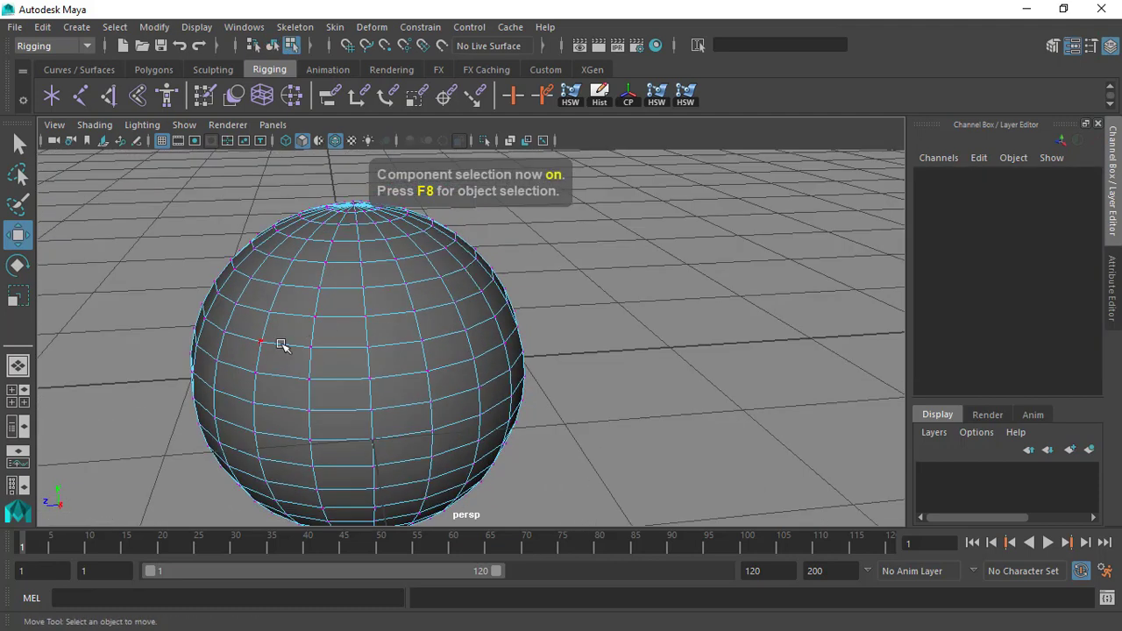
pyautogui.click(277, 372)
pyautogui.keyDown('shift'); pyautogui.click(309, 379); pyautogui.keyUp('shift')
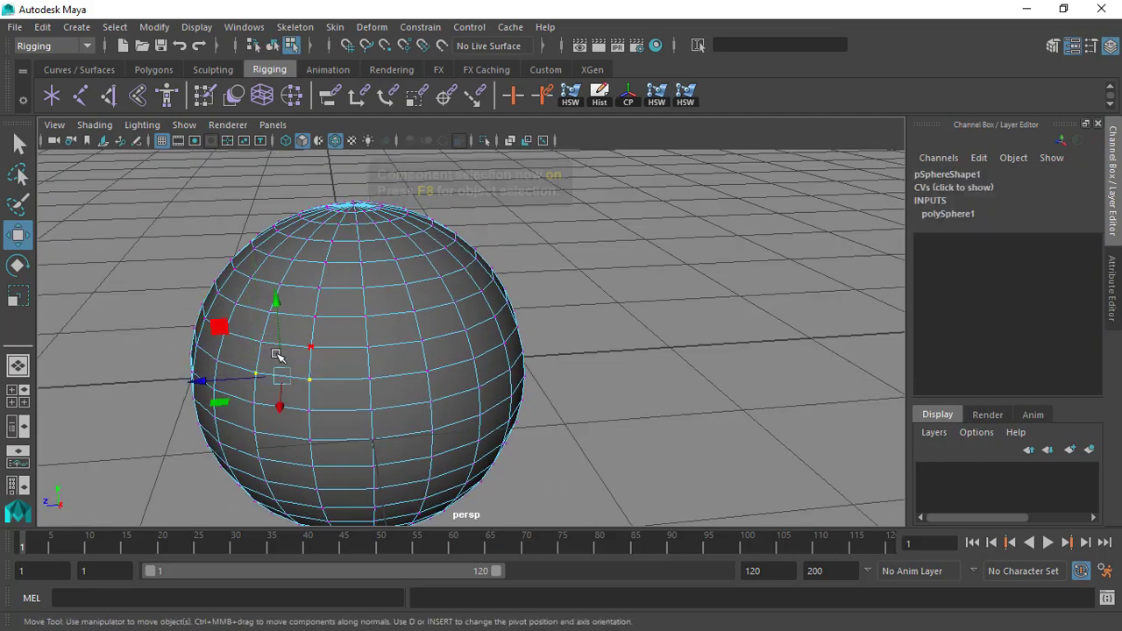
pyautogui.click(587, 241)
pyautogui.click(262, 343)
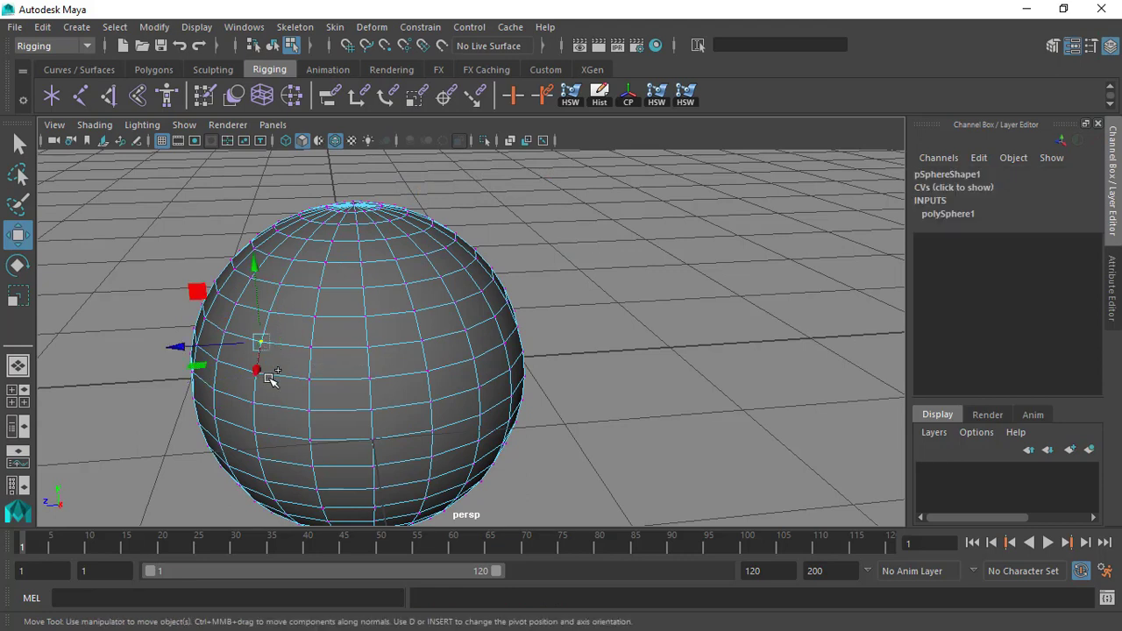
pyautogui.press('q')
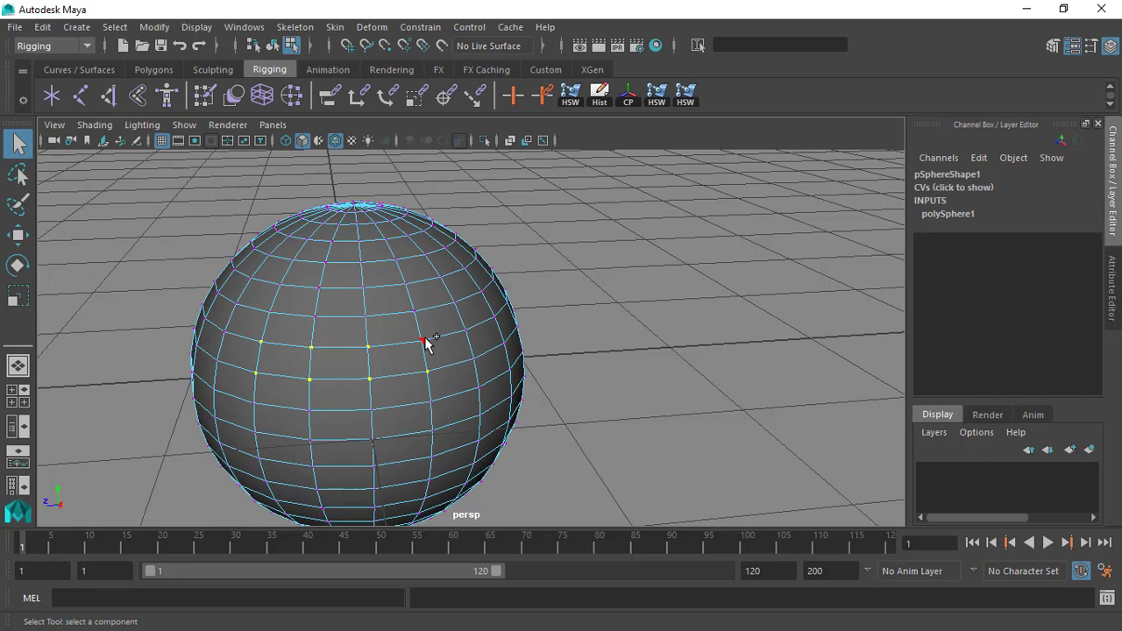
# Open the cluster deformer options and create a Relative cluster with an envelope of 1.000 from the selected vertices.
pyautogui.keyDown('alt'); pyautogui.moveTo(477, 354); pyautogui.dragTo(491, 316); pyautogui.keyUp('alt')
pyautogui.click(372, 27)
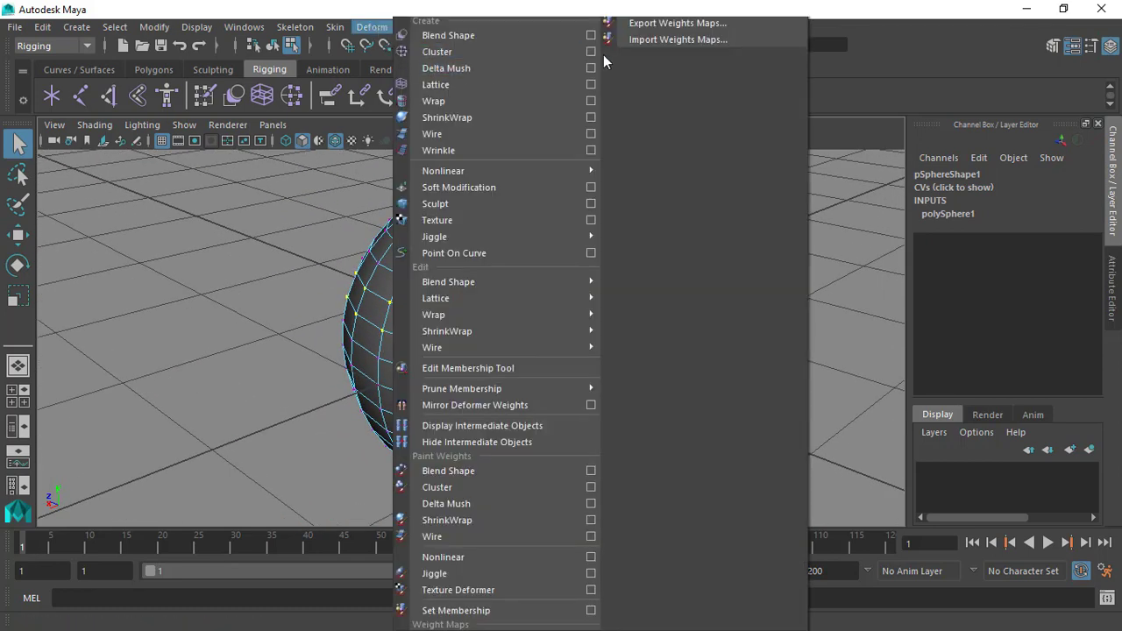
pyautogui.click(592, 48)
pyautogui.keyDown('alt'); pyautogui.moveTo(289, 319); pyautogui.dragTo(364, 303); pyautogui.keyUp('alt')
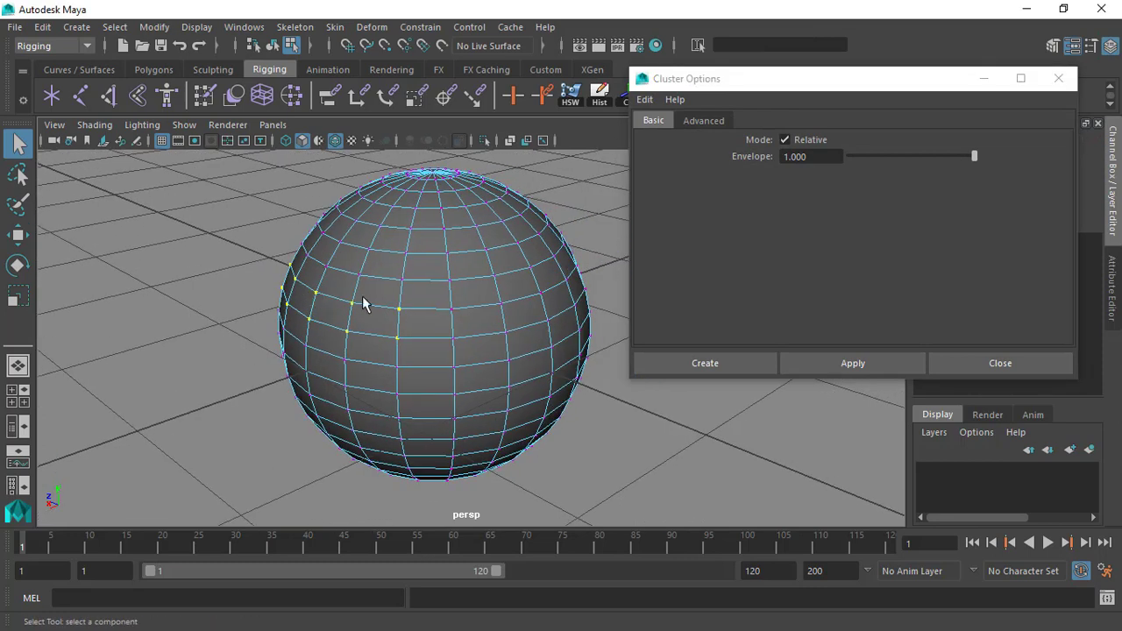
pyautogui.click(707, 363)
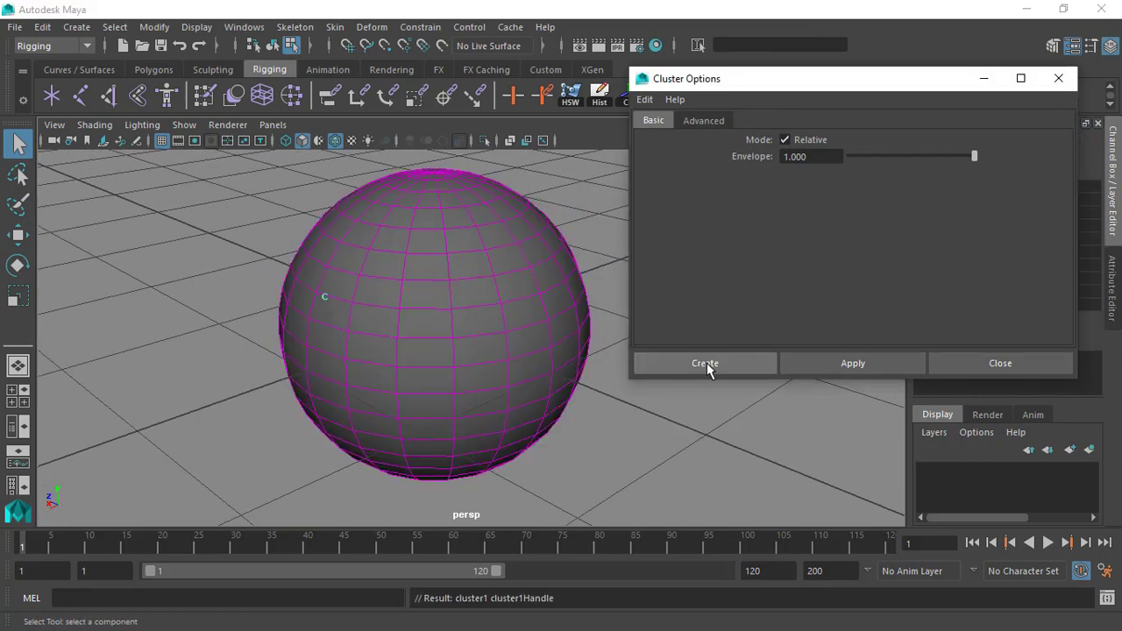
# Try moving the new cluster handle with the Move tool and undo the move.
pyautogui.press('w')
pyautogui.moveTo(278, 265); pyautogui.dragTo(351, 321)
pyautogui.hotkey('ctrl', 'z')
pyautogui.keyDown('alt'); pyautogui.moveTo(233, 297); pyautogui.dragTo(368, 325); pyautogui.keyUp('alt')
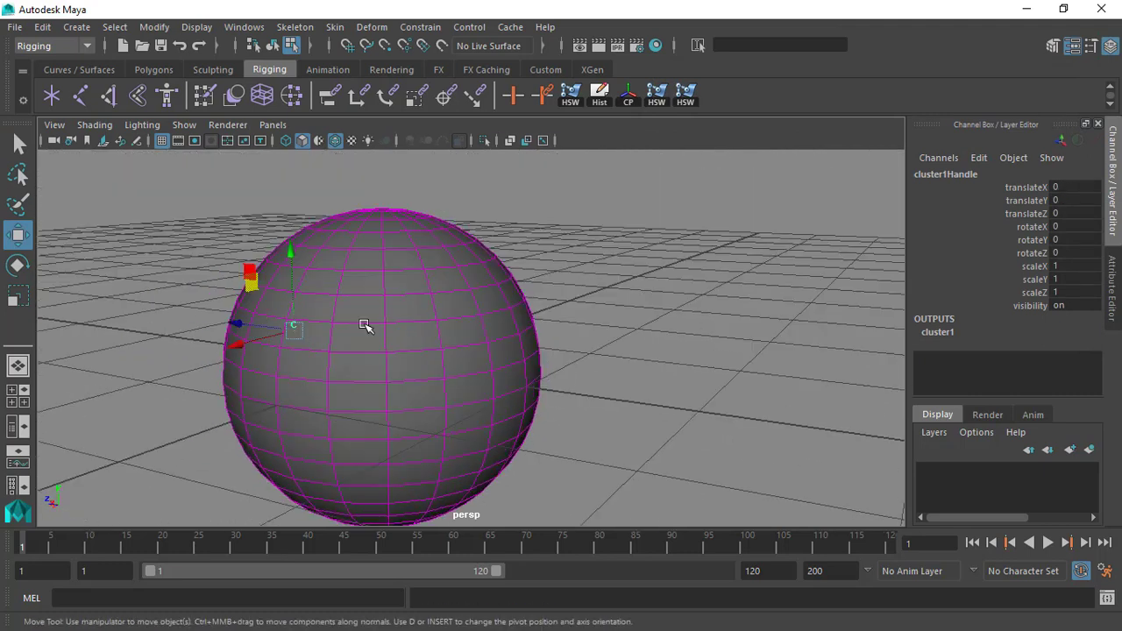
# Return to object selection, show the viewport in wireframe and select the cluster handle inside the sphere.
pyautogui.press('alt')
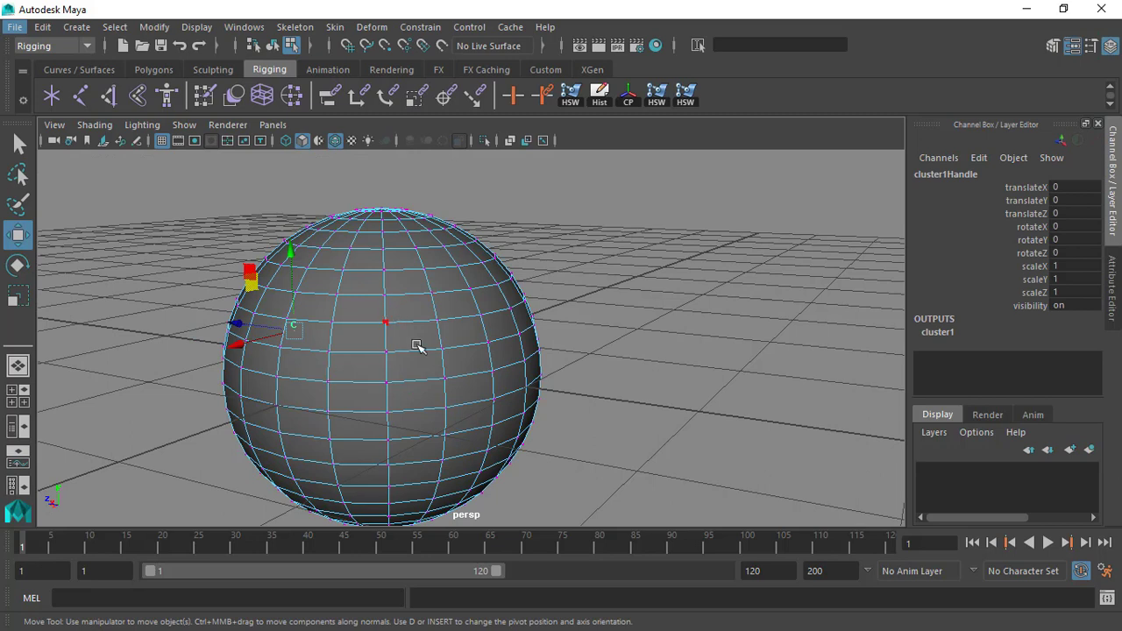
pyautogui.keyDown('alt'); pyautogui.moveTo(371, 333); pyautogui.dragTo(478, 330); pyautogui.keyUp('alt')
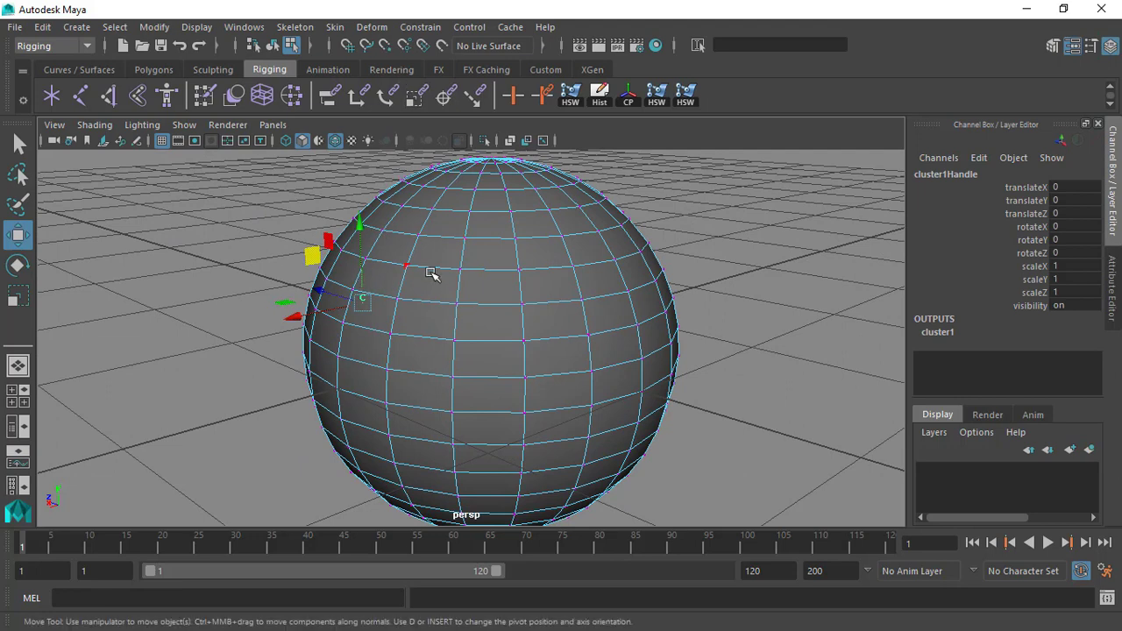
pyautogui.press('F8')
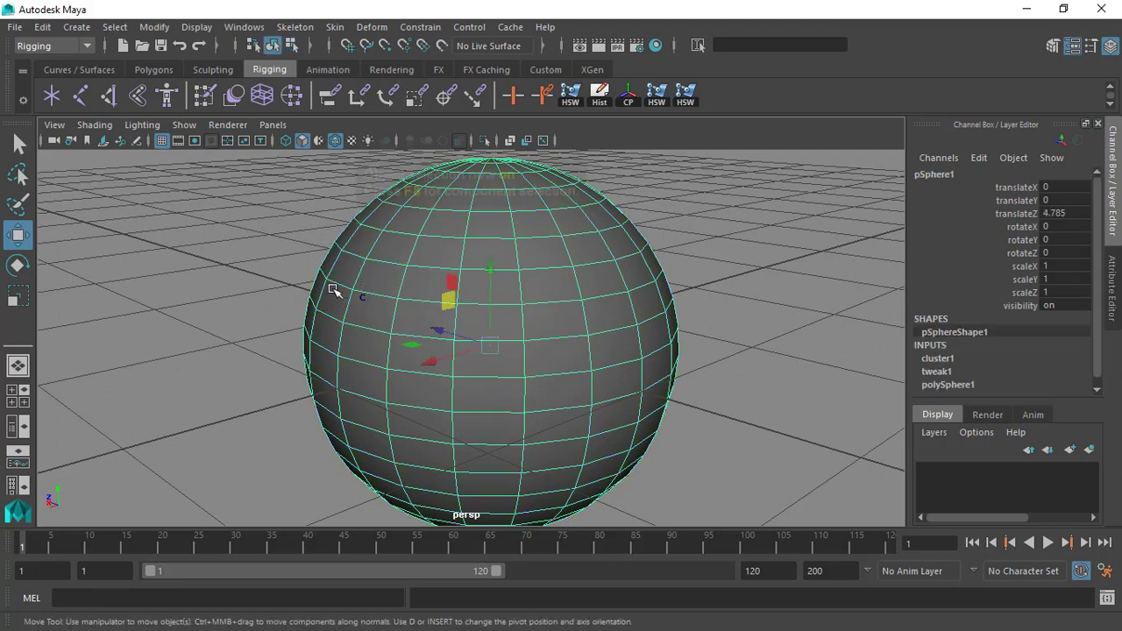
pyautogui.click(296, 277)
pyautogui.click(364, 315)
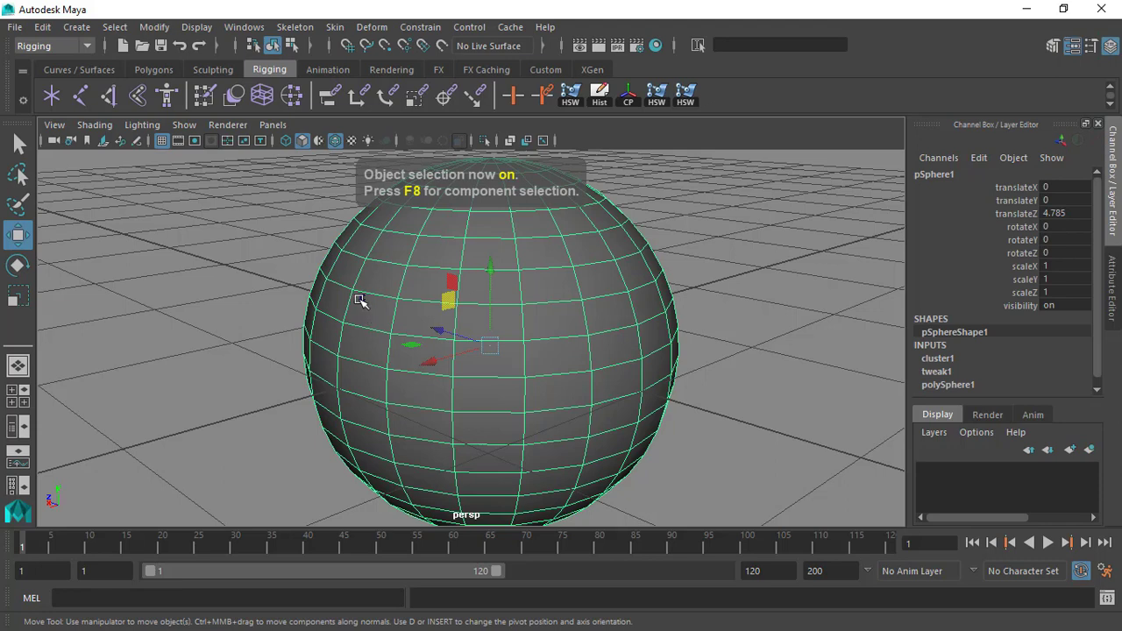
pyautogui.click(271, 271)
pyautogui.scroll(3, 321, 311)
pyautogui.click(286, 140)
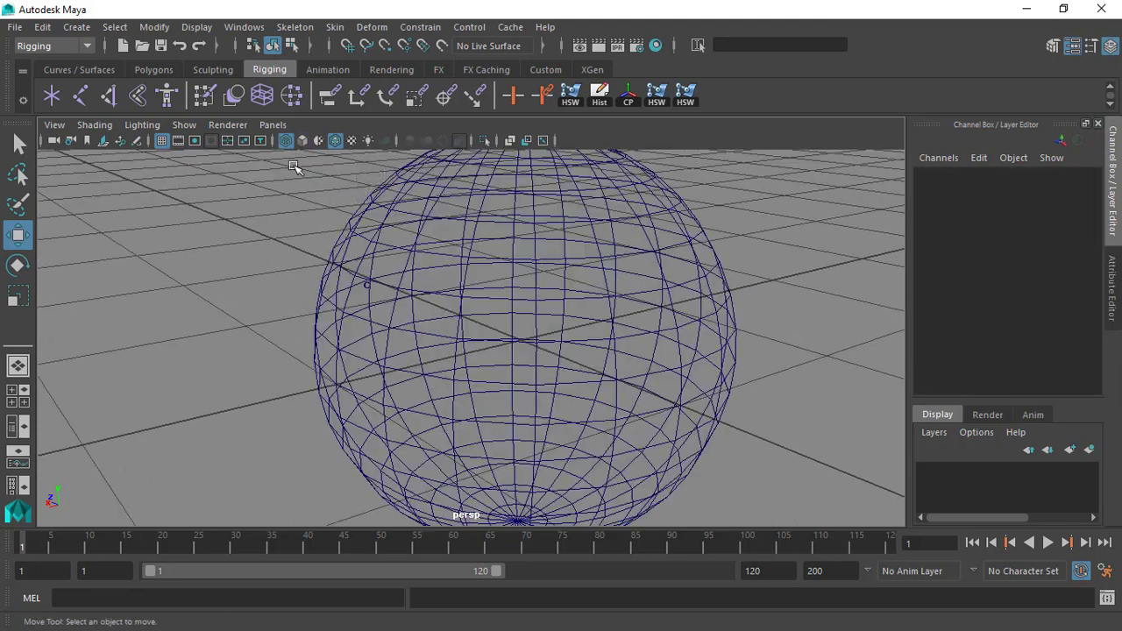
pyautogui.click(369, 289)
pyautogui.scroll(-5, 512, 374)
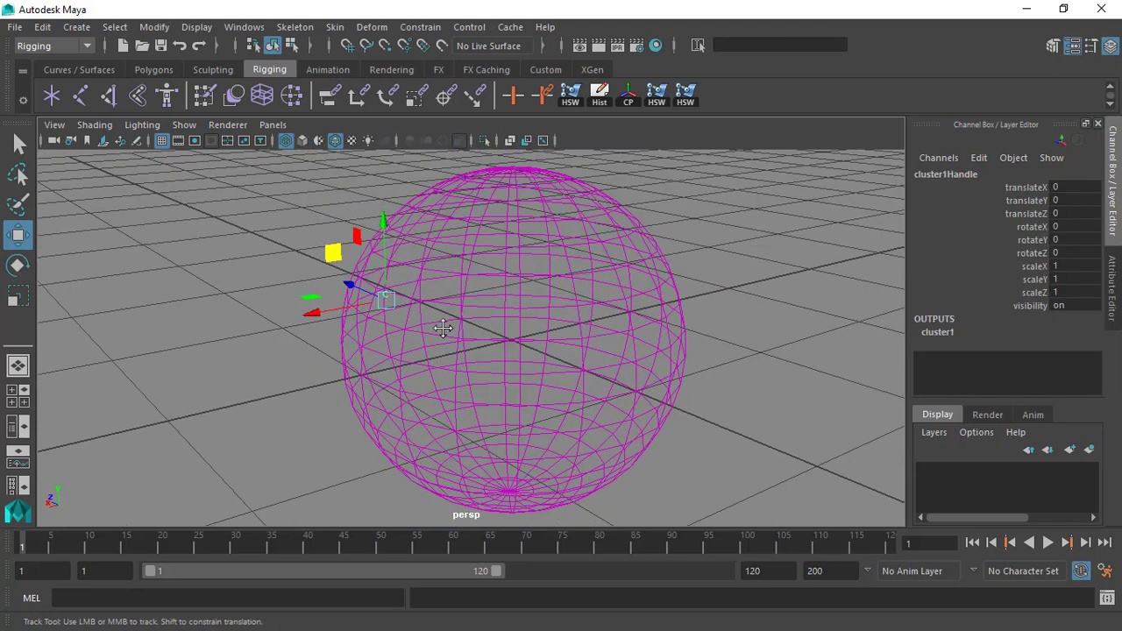
# Offset the cluster handle shape by setting its origin X to 1.336.
pyautogui.hotkey('ctrl', 'a')
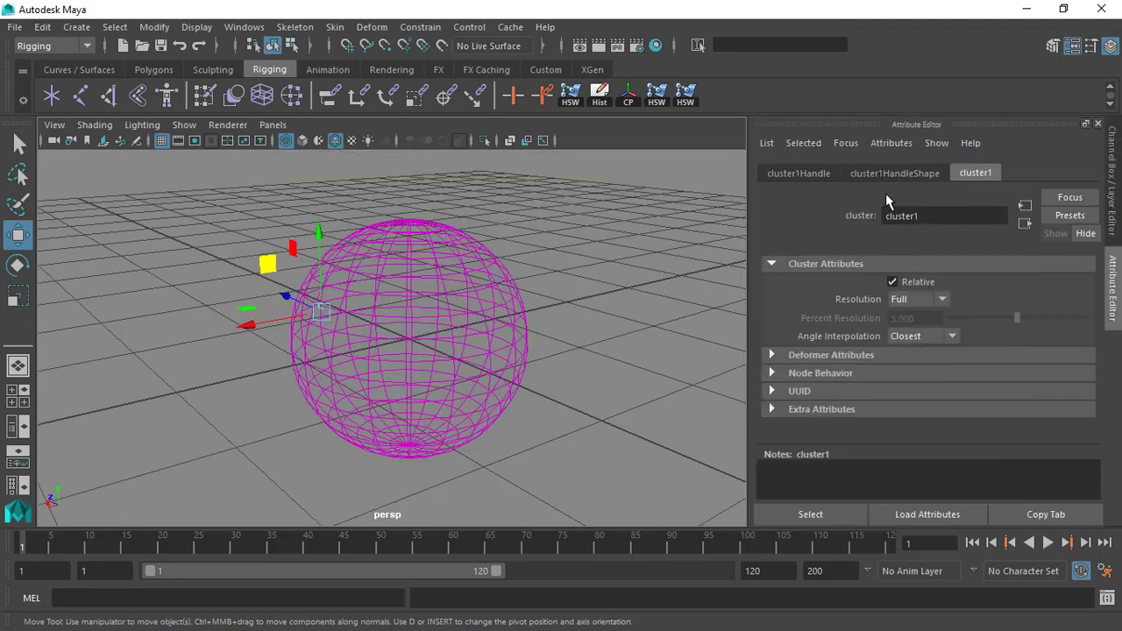
pyautogui.click(885, 174)
pyautogui.keyDown('alt'); pyautogui.moveTo(537, 278); pyautogui.dragTo(477, 243); pyautogui.keyUp('alt')
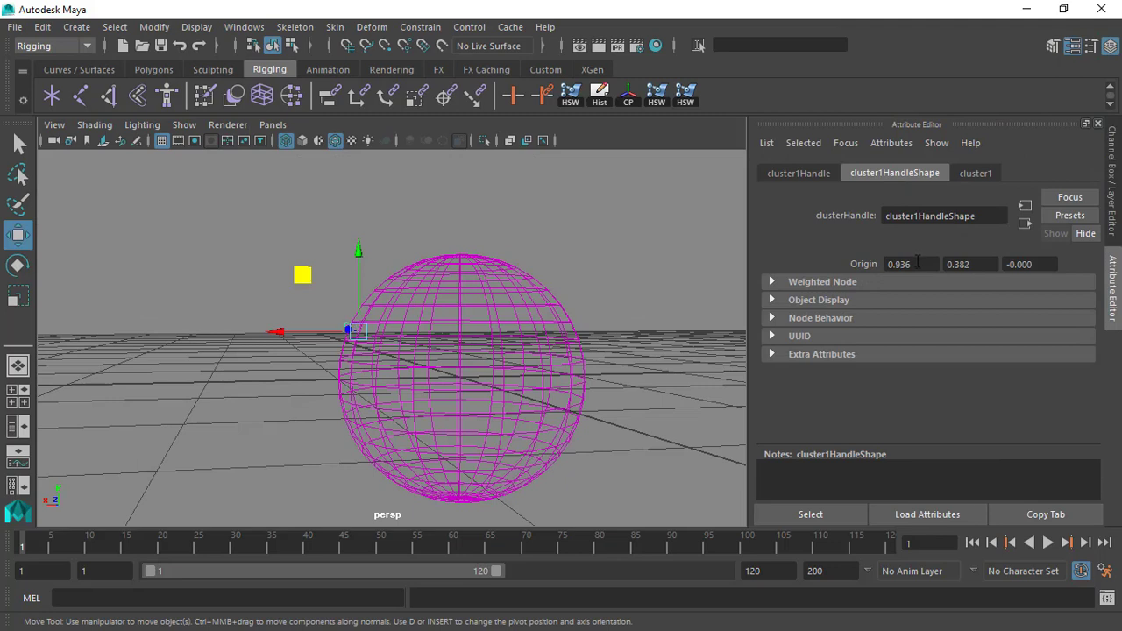
pyautogui.keyDown('alt'); pyautogui.moveTo(469, 268); pyautogui.dragTo(357, 216); pyautogui.keyUp('alt')
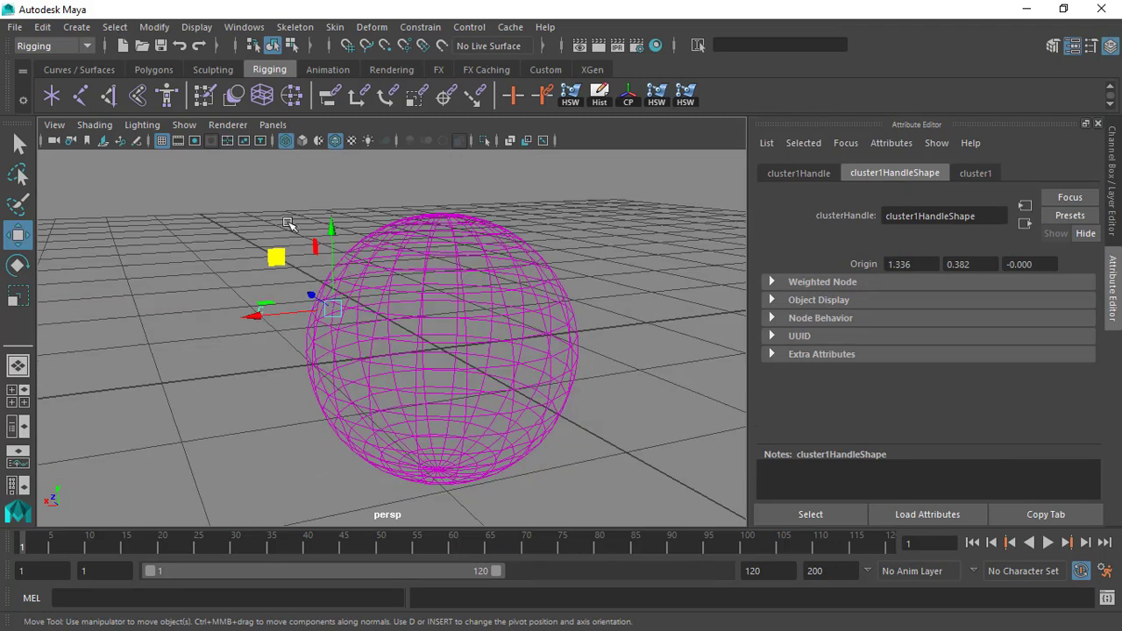
pyautogui.hotkey('ctrl', 'a')
# Return the viewport to smooth shaded display with the cluster handle still selected.
pyautogui.keyDown('alt'); pyautogui.moveTo(454, 276); pyautogui.dragTo(508, 260); pyautogui.keyUp('alt')
pyautogui.keyDown('alt'); pyautogui.moveTo(509, 259); pyautogui.dragTo(440, 277, button='middle'); pyautogui.keyUp('alt')
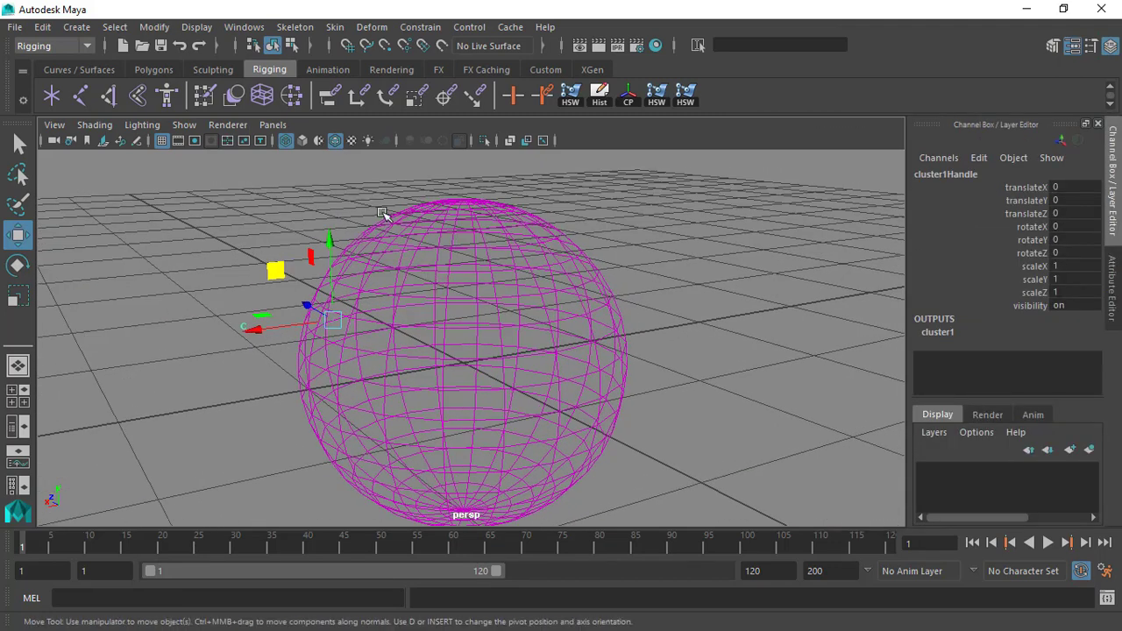
pyautogui.click(304, 141)
pyautogui.keyDown('alt'); pyautogui.moveTo(372, 244); pyautogui.dragTo(446, 271); pyautogui.keyUp('alt')
pyautogui.keyDown('alt'); pyautogui.moveTo(446, 271); pyautogui.dragTo(529, 263, button='middle'); pyautogui.keyUp('alt')
pyautogui.keyDown('alt'); pyautogui.moveTo(607, 227); pyautogui.dragTo(493, 262, button='middle'); pyautogui.keyUp('alt')
pyautogui.moveTo(493, 262)
pyautogui.keyDown('alt'); pyautogui.mouseDown()
pyautogui.moveTo(553, 271)
pyautogui.moveTo(482, 278)
pyautogui.mouseUp(); pyautogui.keyUp('alt')
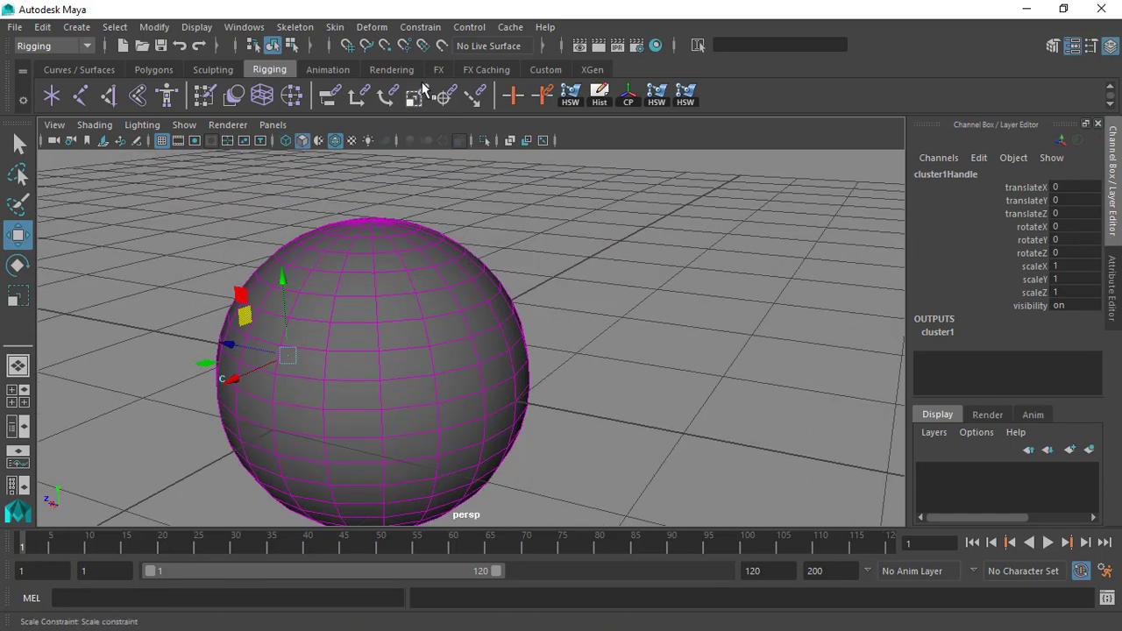
# Use the Edit Membership Tool to remove one pair of vertices in the middle of the two rows from the cluster.
pyautogui.click(386, 27)
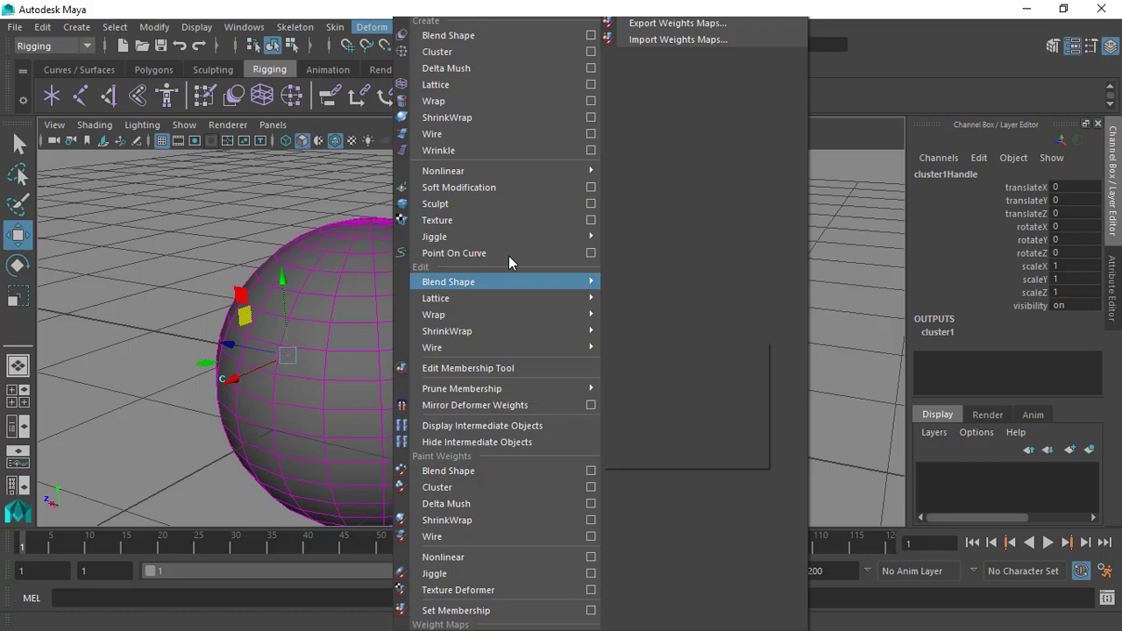
pyautogui.click(476, 368)
pyautogui.scroll(5, 526, 311)
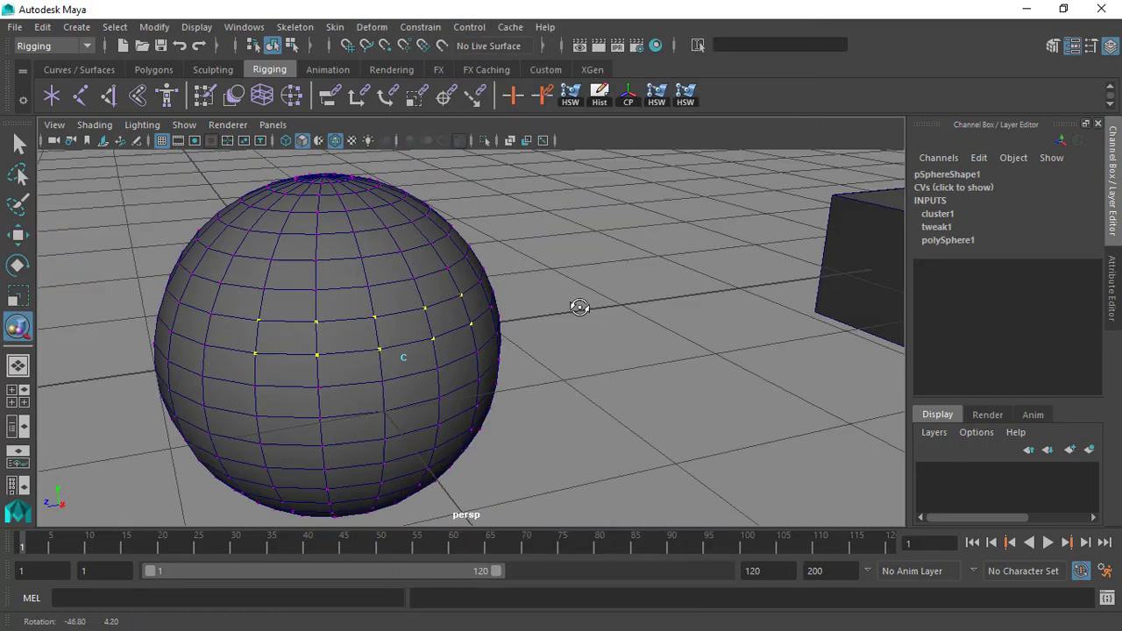
pyautogui.keyDown('alt'); pyautogui.moveTo(496, 331); pyautogui.dragTo(472, 302); pyautogui.keyUp('alt')
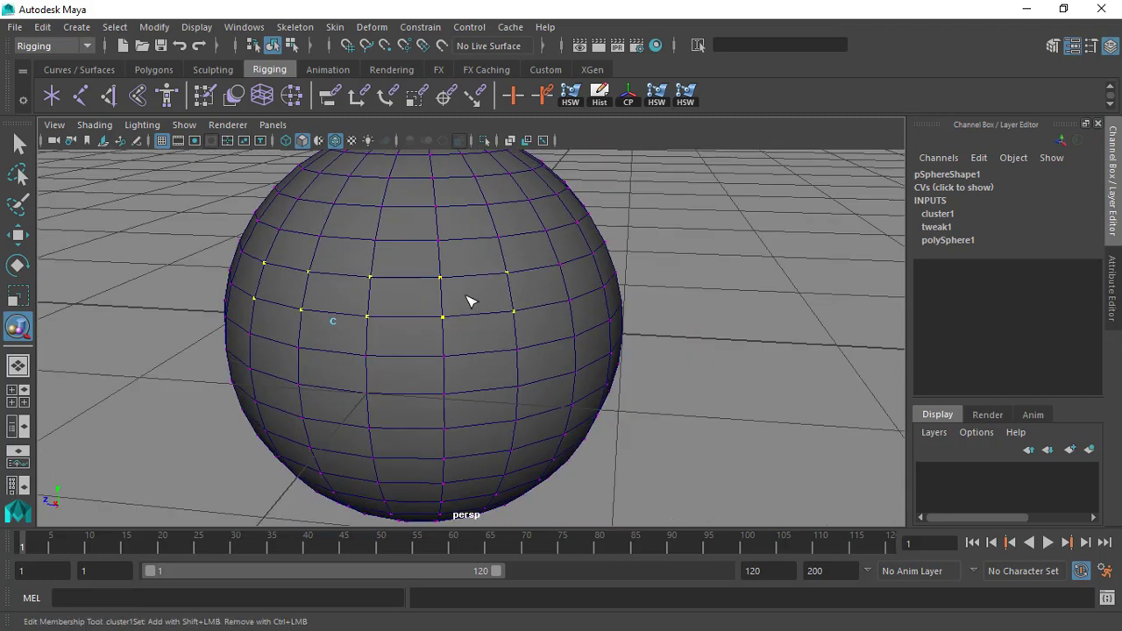
pyautogui.keyDown('alt'); pyautogui.moveTo(340, 283); pyautogui.dragTo(368, 347); pyautogui.keyUp('alt')
pyautogui.keyDown('alt'); pyautogui.moveTo(479, 332); pyautogui.dragTo(435, 327, button='middle'); pyautogui.keyUp('alt')
pyautogui.keyDown('alt'); pyautogui.moveTo(436, 327); pyautogui.dragTo(399, 321, button='right'); pyautogui.keyUp('alt')
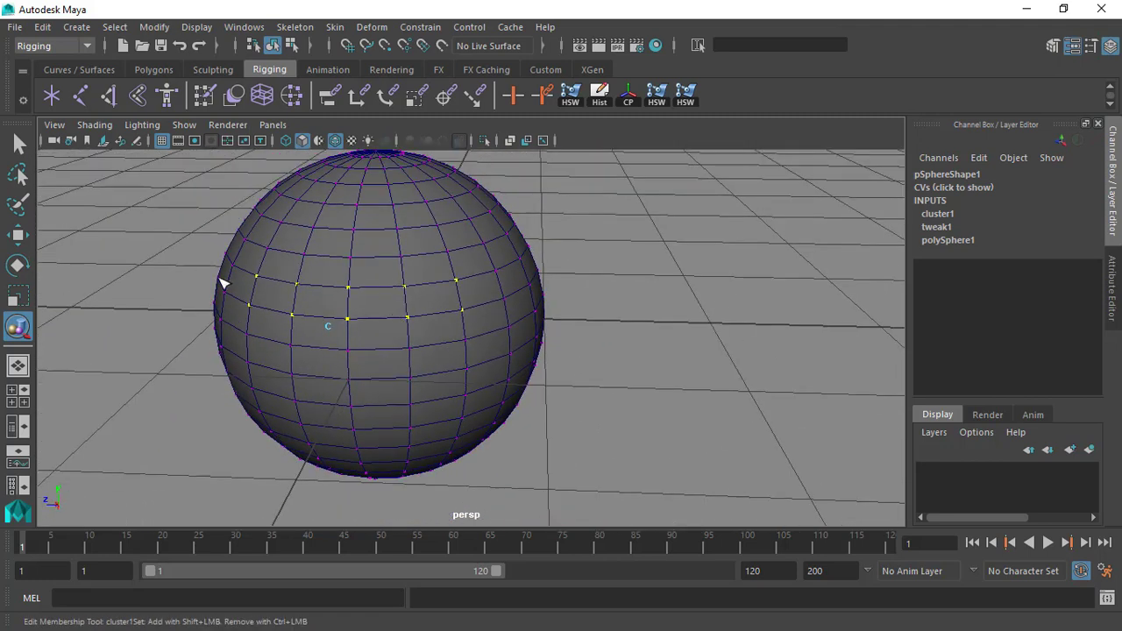
pyautogui.keyDown('alt'); pyautogui.moveTo(458, 281); pyautogui.dragTo(427, 343); pyautogui.keyUp('alt')
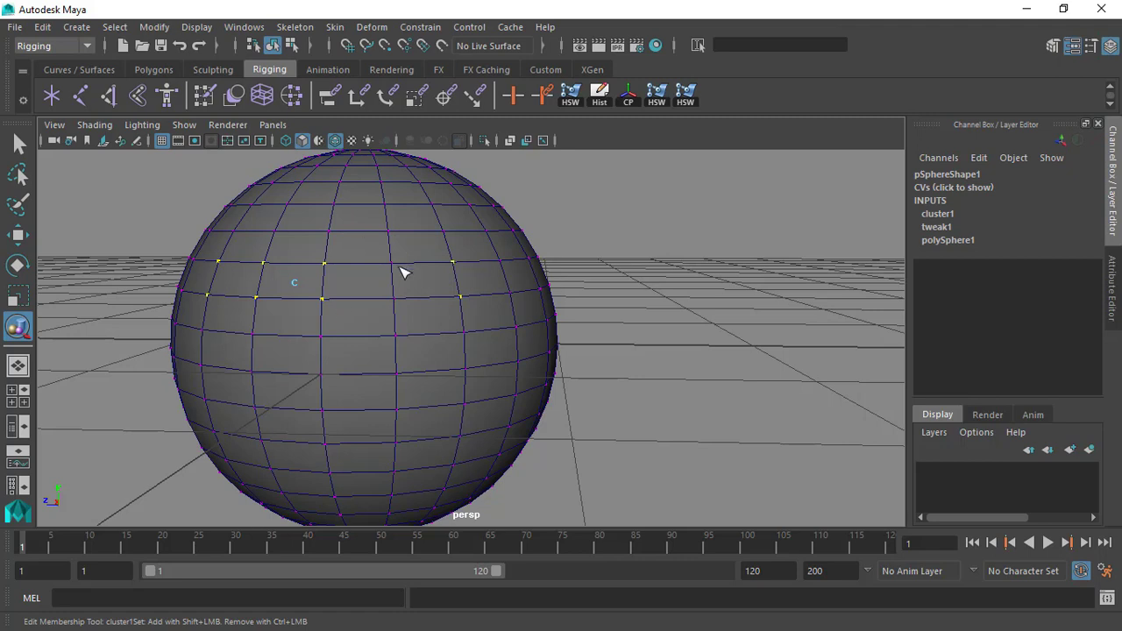
pyautogui.keyDown('alt'); pyautogui.moveTo(394, 288); pyautogui.dragTo(375, 283); pyautogui.keyUp('alt')
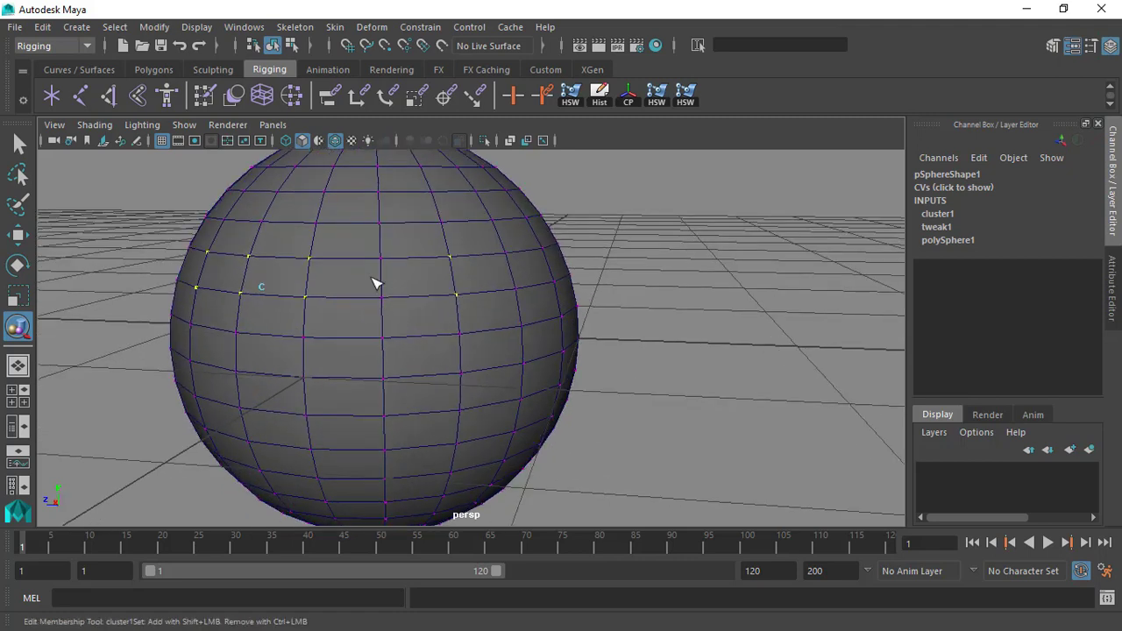
pyautogui.keyDown('alt'); pyautogui.moveTo(443, 282); pyautogui.dragTo(430, 324); pyautogui.keyUp('alt')
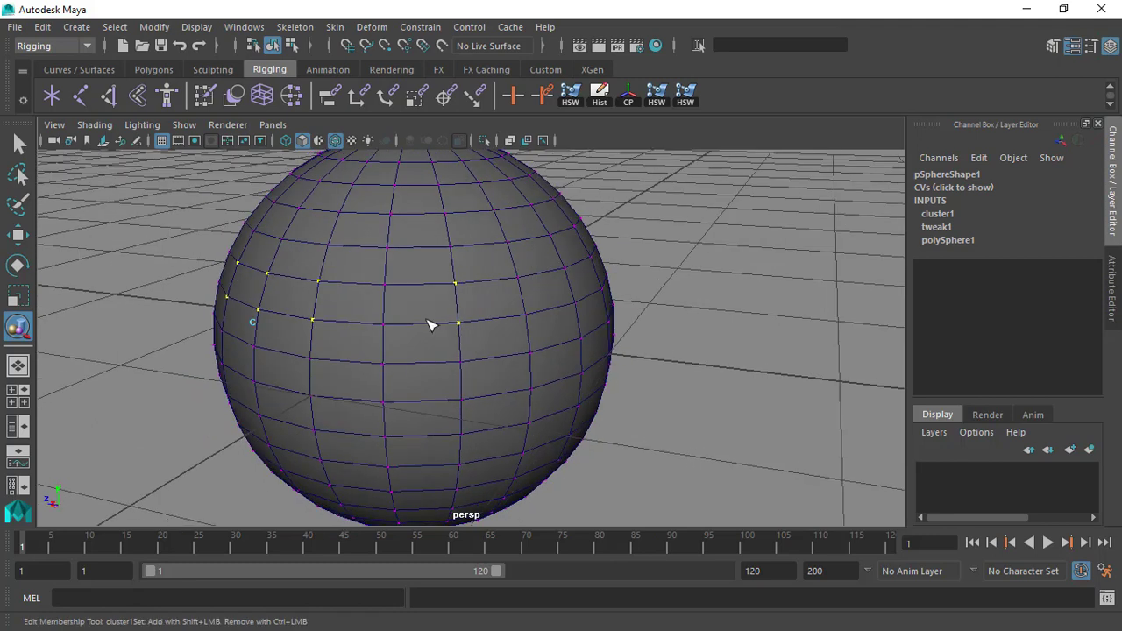
# Select the cluster handle and move it away from the sphere, to about 0.444 in X and 0.217 in Y.
pyautogui.press('q')
pyautogui.click(252, 322)
pyautogui.keyDown('alt'); pyautogui.moveTo(252, 322); pyautogui.dragTo(200, 276); pyautogui.keyUp('alt')
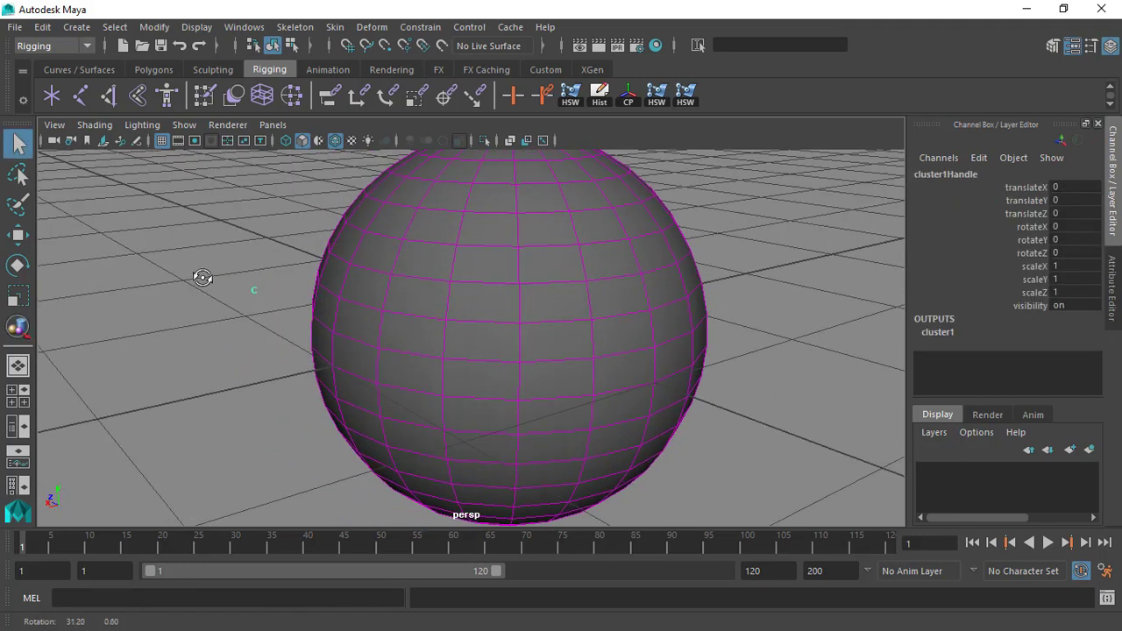
pyautogui.press('w')
pyautogui.keyDown('alt'); pyautogui.moveTo(261, 287); pyautogui.dragTo(243, 263, button='right'); pyautogui.keyUp('alt')
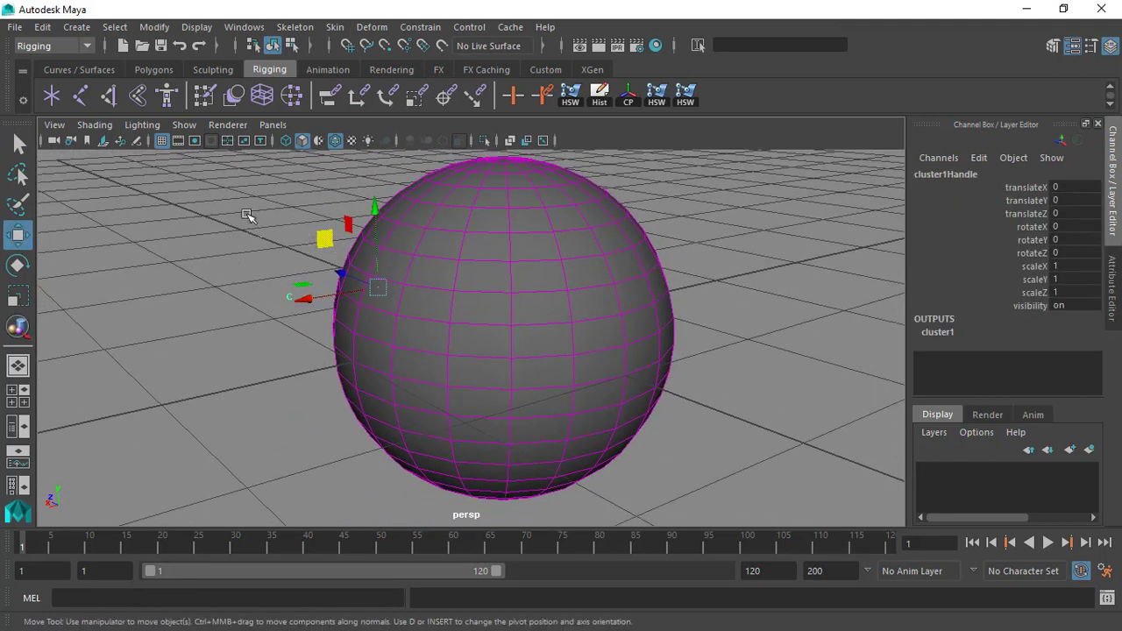
pyautogui.click(329, 270)
pyautogui.click(279, 298)
pyautogui.keyDown('alt'); pyautogui.moveTo(280, 302); pyautogui.dragTo(267, 301); pyautogui.keyUp('alt')
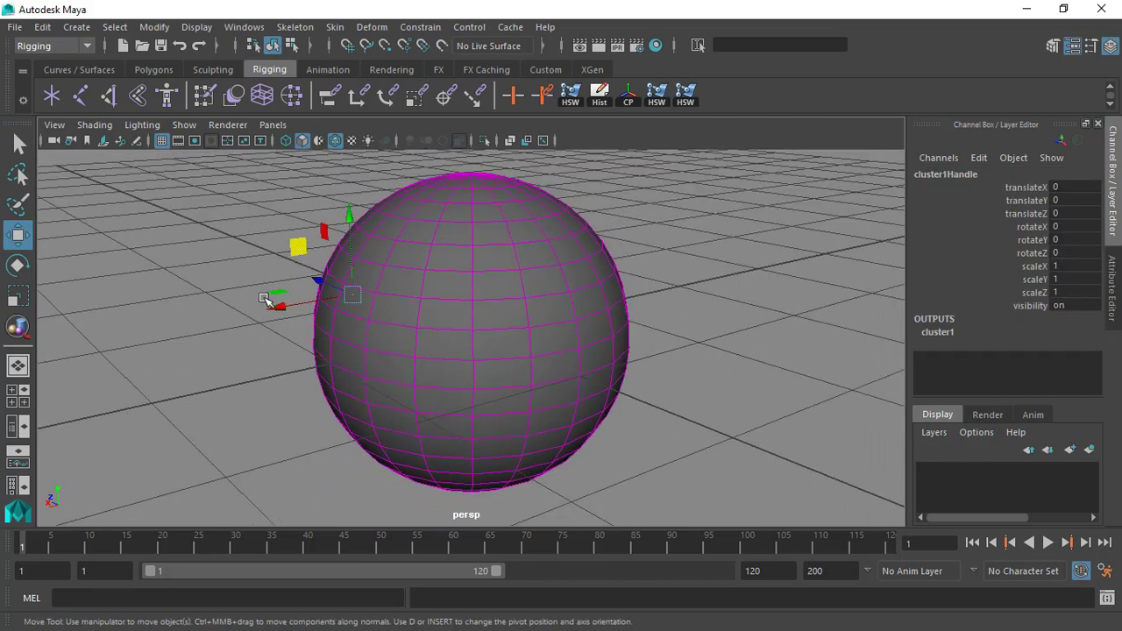
pyautogui.moveTo(298, 252); pyautogui.dragTo(386, 225)
pyautogui.keyDown('alt'); pyautogui.moveTo(385, 233); pyautogui.dragTo(426, 336, button='right'); pyautogui.keyUp('alt')
pyautogui.keyDown('alt'); pyautogui.moveTo(426, 336); pyautogui.dragTo(281, 369); pyautogui.keyUp('alt')
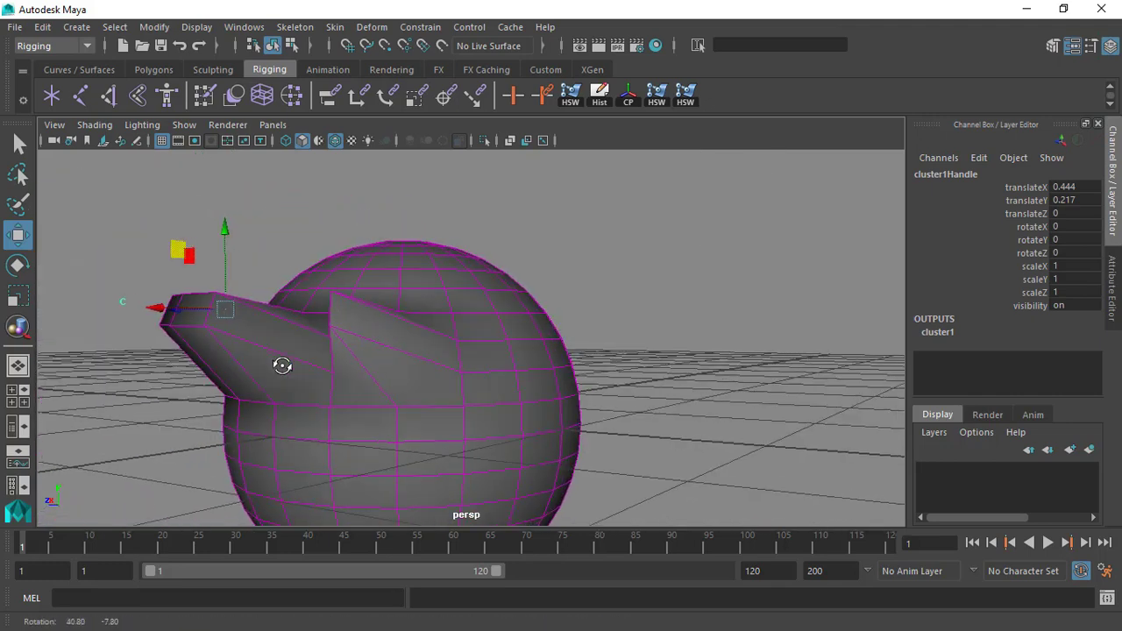
# Activate the Edit Membership Tool again and examine which vertices belong to the cluster on the deformed sphere.
pyautogui.click(373, 27)
pyautogui.moveTo(473, 379)
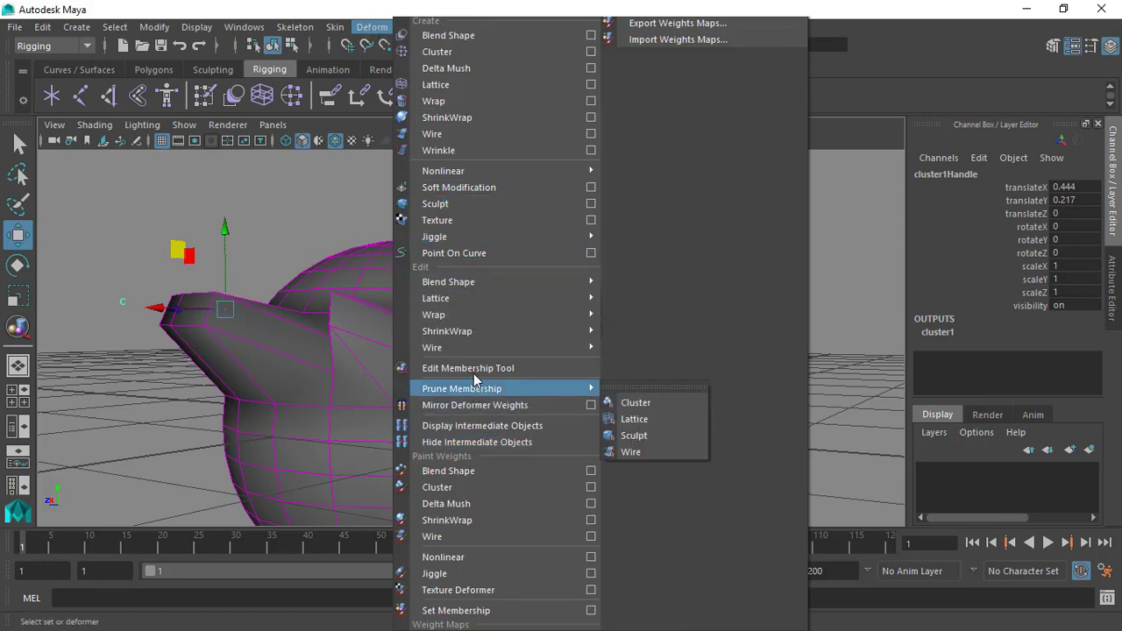
pyautogui.click(531, 367)
pyautogui.keyDown('alt'); pyautogui.moveTo(427, 328); pyautogui.dragTo(316, 373); pyautogui.keyUp('alt')
pyautogui.keyDown('alt'); pyautogui.moveTo(241, 379); pyautogui.dragTo(292, 167); pyautogui.keyUp('alt')
pyautogui.keyDown('alt'); pyautogui.moveTo(292, 167); pyautogui.dragTo(435, 195, button='middle'); pyautogui.keyUp('alt')
pyautogui.keyDown('alt'); pyautogui.moveTo(434, 194); pyautogui.dragTo(220, 423); pyautogui.keyUp('alt')
pyautogui.keyDown('alt'); pyautogui.moveTo(186, 349); pyautogui.dragTo(220, 309, button='middle'); pyautogui.keyUp('alt')
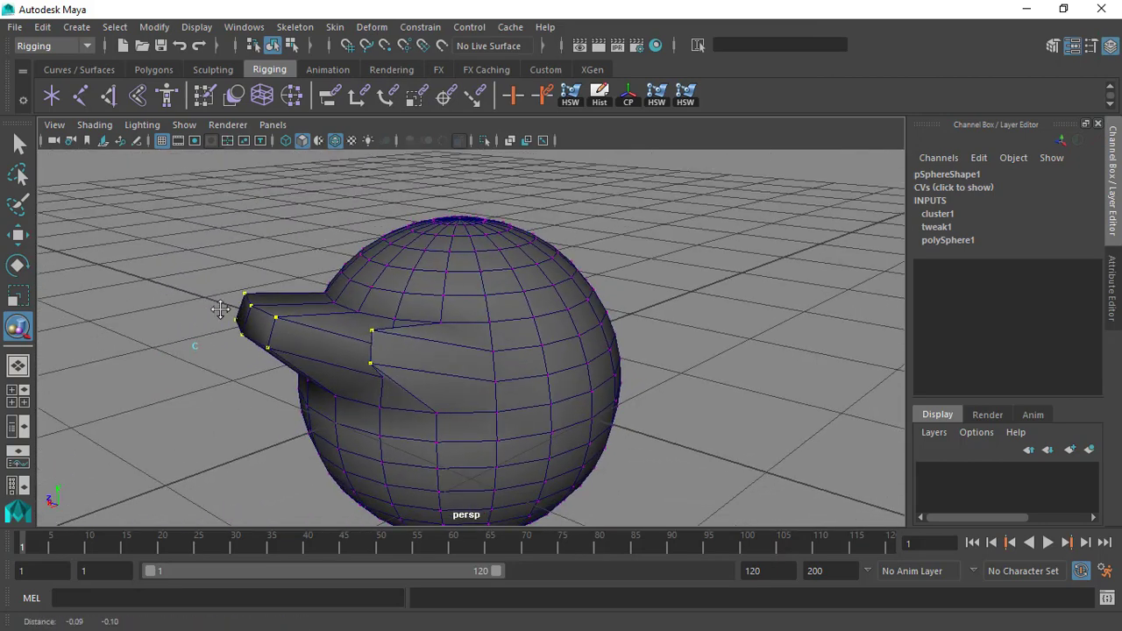
pyautogui.keyDown('alt'); pyautogui.moveTo(220, 309); pyautogui.dragTo(290, 335, button='right'); pyautogui.keyUp('alt')
pyautogui.keyDown('alt'); pyautogui.moveTo(290, 336); pyautogui.dragTo(323, 304, button='middle'); pyautogui.keyUp('alt')
# Undo back to before the cluster handle was moved.
pyautogui.hotkey('ctrl', 'z')
pyautogui.hotkey('ctrl', 'z')
pyautogui.hotkey('ctrl', 'z')
pyautogui.moveTo(308, 322)
pyautogui.keyDown('alt'); pyautogui.mouseDown()
pyautogui.moveTo(319, 311)
pyautogui.moveTo(281, 318)
pyautogui.moveTo(307, 346)
pyautogui.mouseUp(); pyautogui.keyUp('alt')
# Reselect the cluster handle with the Select tool in wireframe display and restore smooth shading.
pyautogui.click(294, 140)
pyautogui.click(17, 143)
pyautogui.click(266, 289)
pyautogui.moveTo(267, 289); pyautogui.dragTo(311, 349)
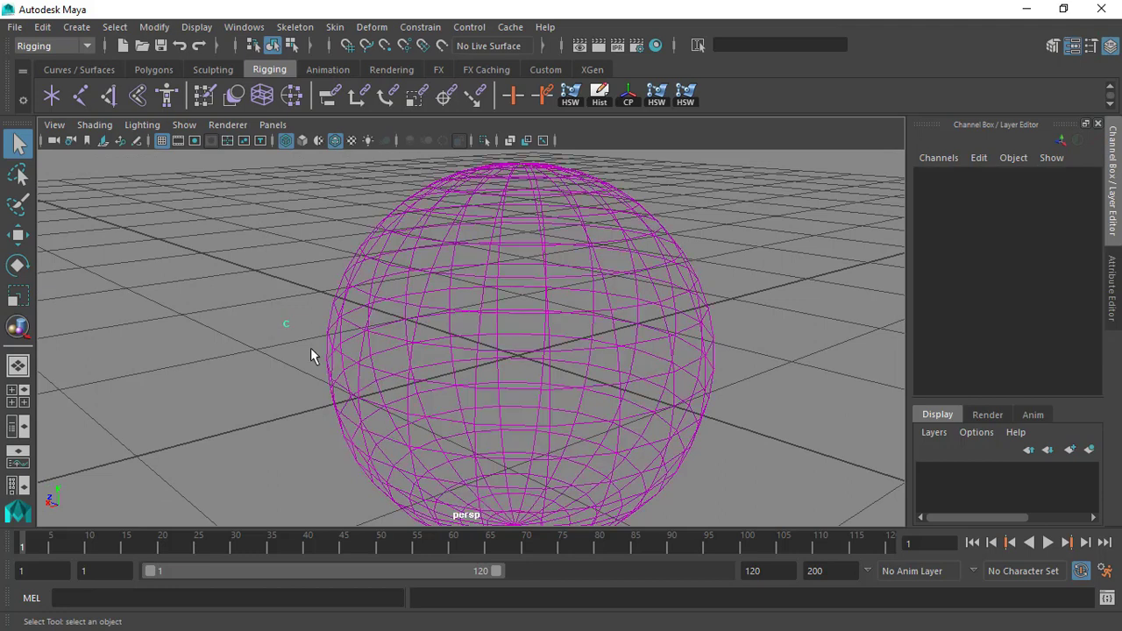
pyautogui.click(303, 142)
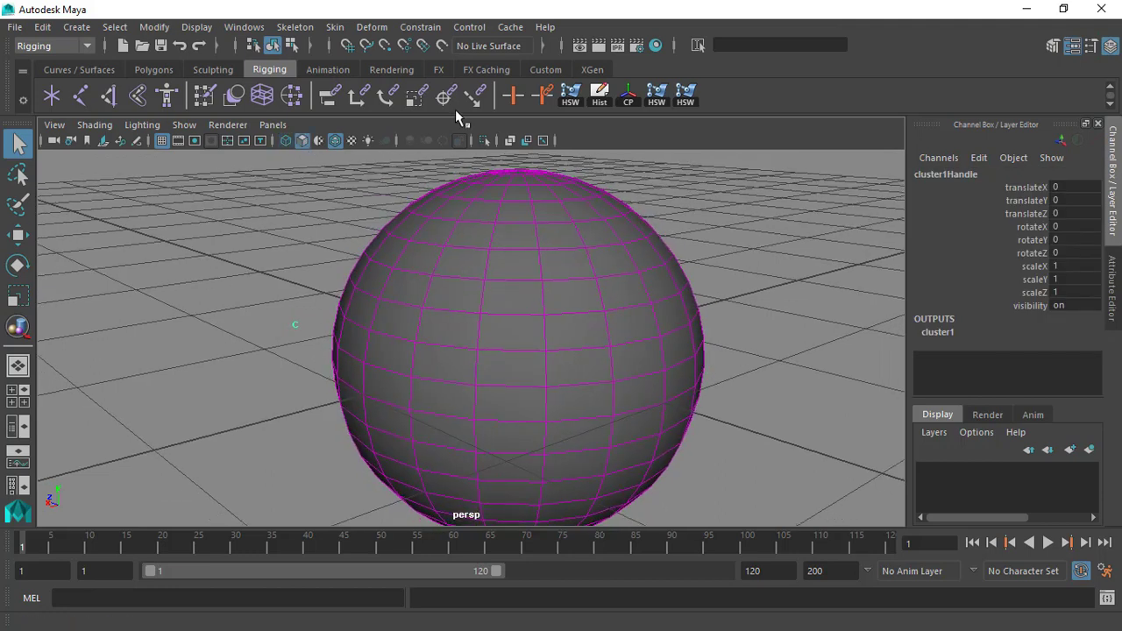
pyautogui.keyDown('alt'); pyautogui.moveTo(446, 248); pyautogui.dragTo(449, 232, button='middle'); pyautogui.keyUp('alt')
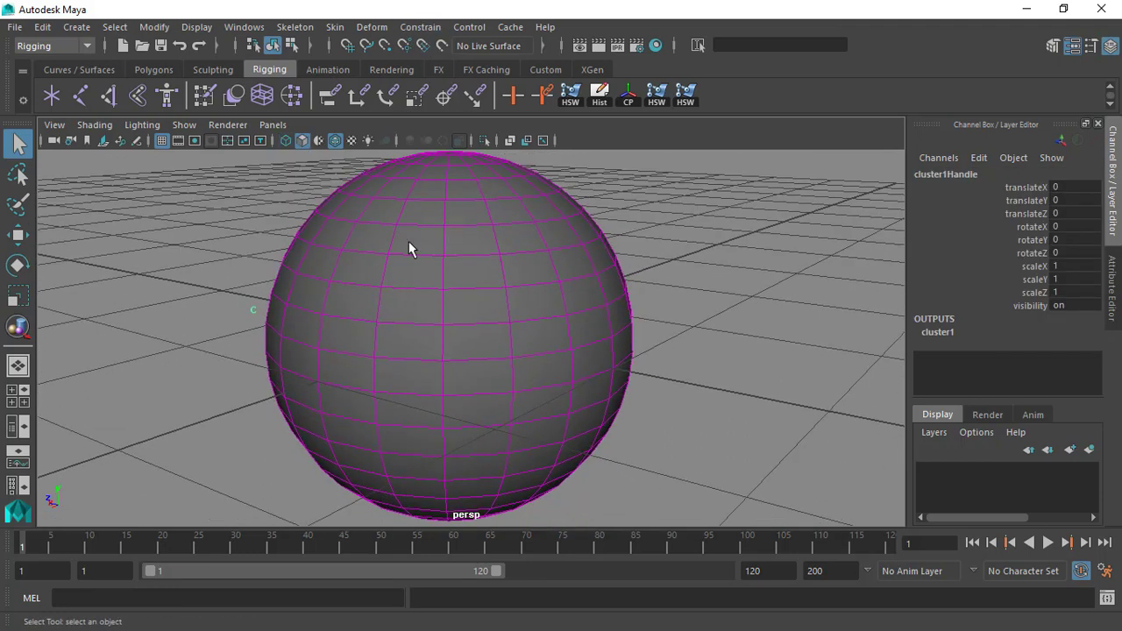
pyautogui.click(409, 243)
pyautogui.keyDown('alt'); pyautogui.moveTo(583, 304); pyautogui.dragTo(368, 278); pyautogui.keyUp('alt')
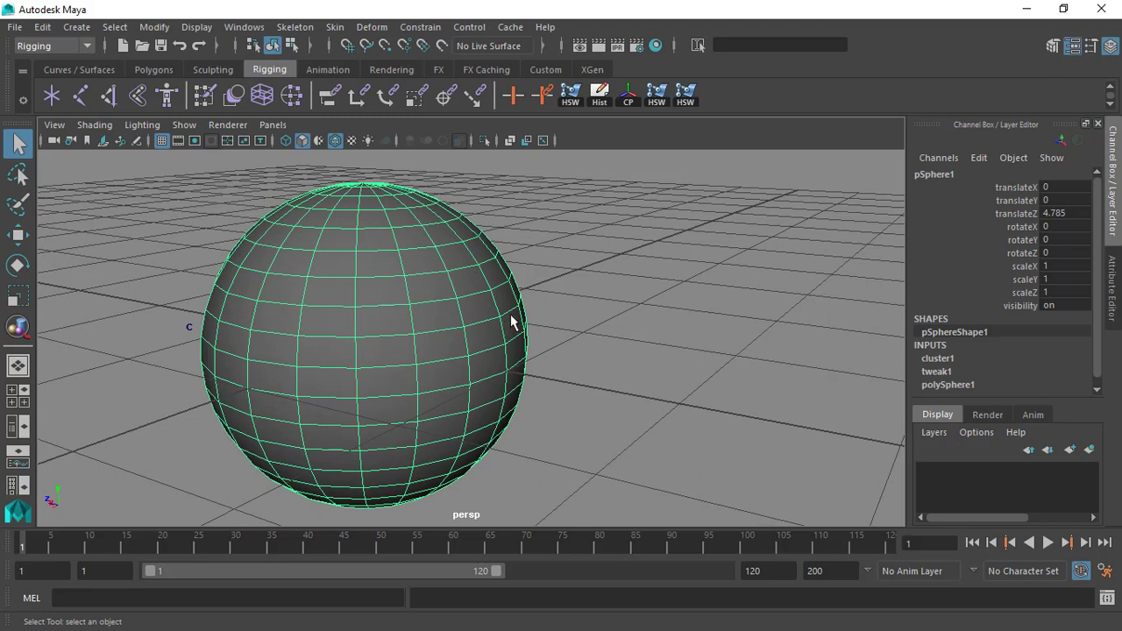
pyautogui.keyDown('alt'); pyautogui.moveTo(309, 313); pyautogui.dragTo(408, 306); pyautogui.keyUp('alt')
pyautogui.keyDown('alt'); pyautogui.moveTo(303, 258); pyautogui.dragTo(260, 287); pyautogui.keyUp('alt')
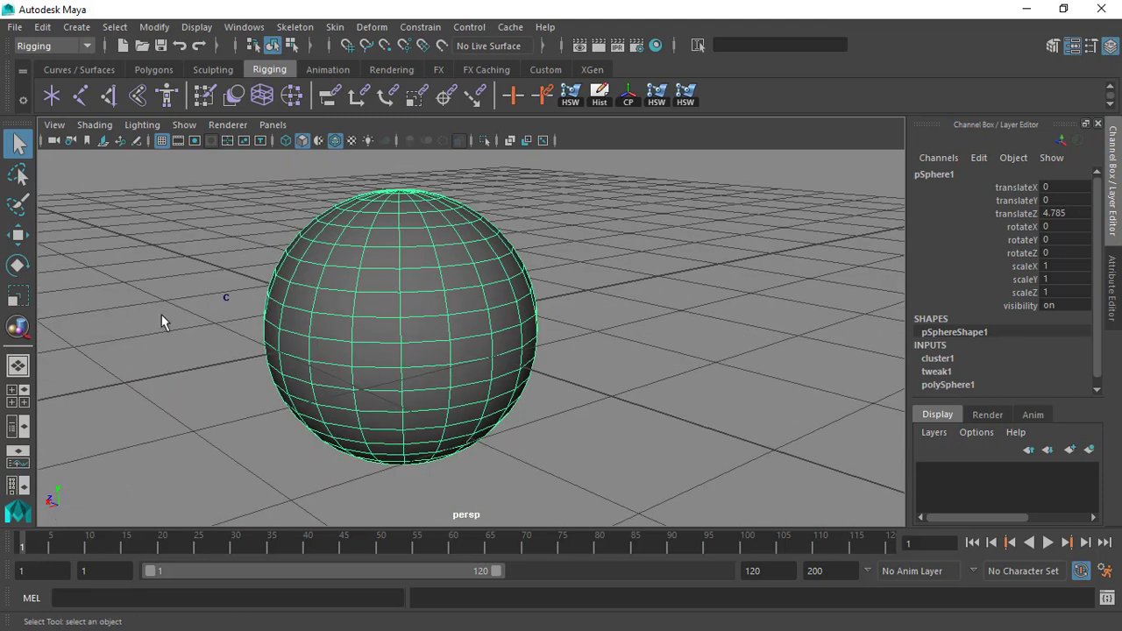
pyautogui.click(207, 239)
pyautogui.moveTo(199, 271); pyautogui.dragTo(256, 308)
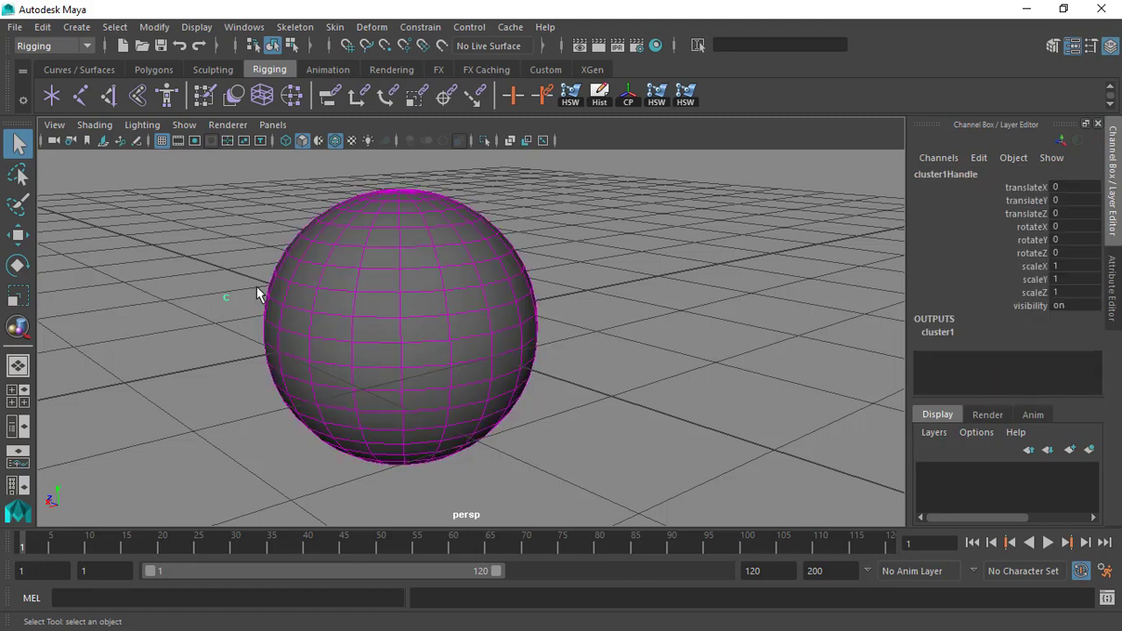
# Select the sphere and switch it to vertex selection mode.
pyautogui.click(345, 261)
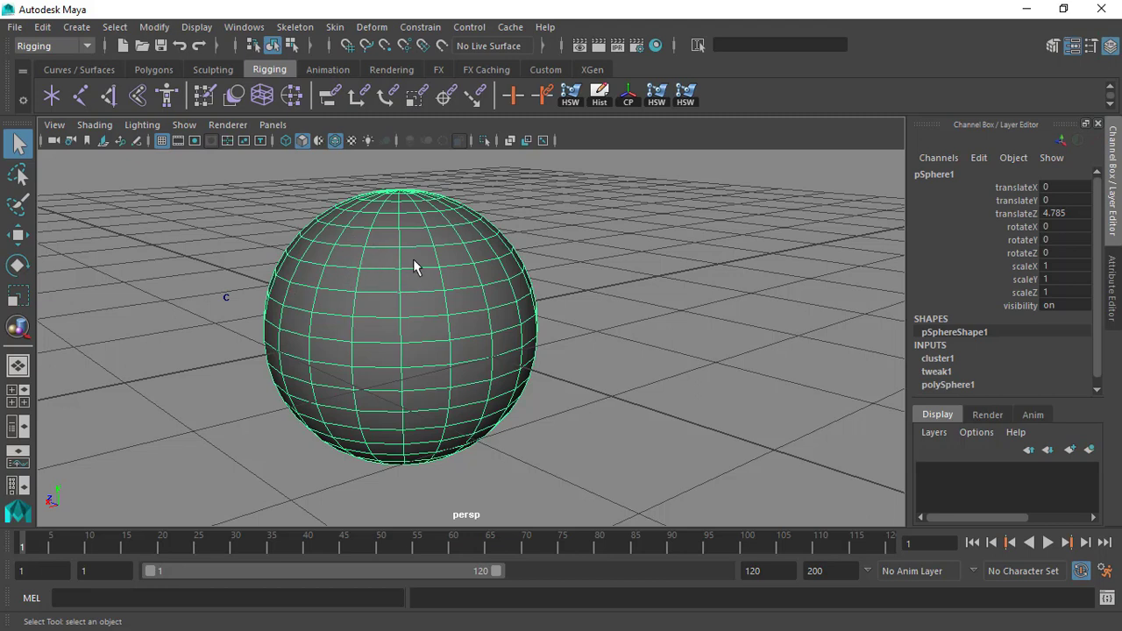
pyautogui.keyDown('alt'); pyautogui.moveTo(425, 274); pyautogui.dragTo(550, 263); pyautogui.keyUp('alt')
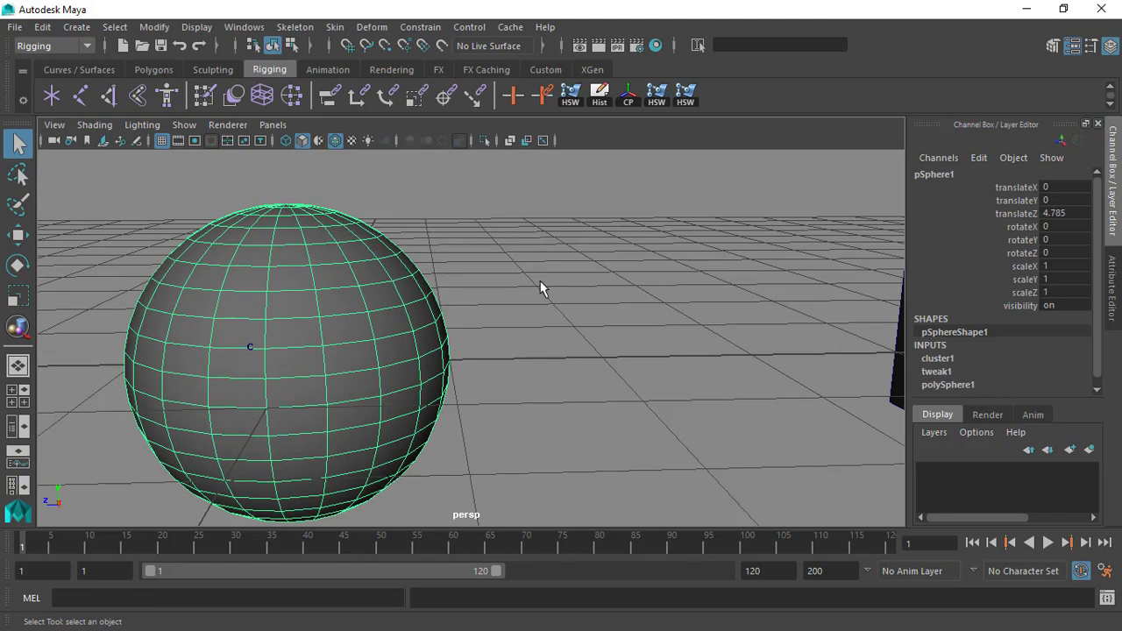
pyautogui.keyDown('alt'); pyautogui.moveTo(540, 280); pyautogui.dragTo(501, 288); pyautogui.keyUp('alt')
pyautogui.keyDown('alt'); pyautogui.moveTo(501, 288); pyautogui.dragTo(467, 337, button='right'); pyautogui.keyUp('alt')
pyautogui.keyDown('alt'); pyautogui.moveTo(467, 337); pyautogui.dragTo(357, 294); pyautogui.keyUp('alt')
pyautogui.rightClick(389, 274)
pyautogui.click(322, 182)
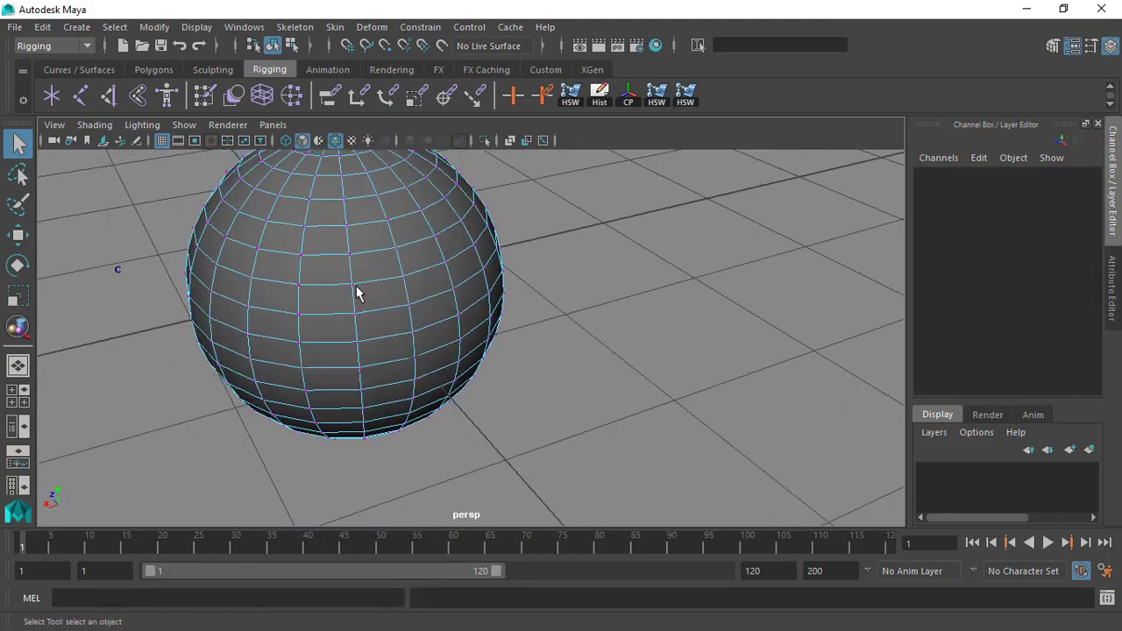
# Select a patch of neighbouring vertices across three rows on the side of the sphere.
pyautogui.click(353, 286)
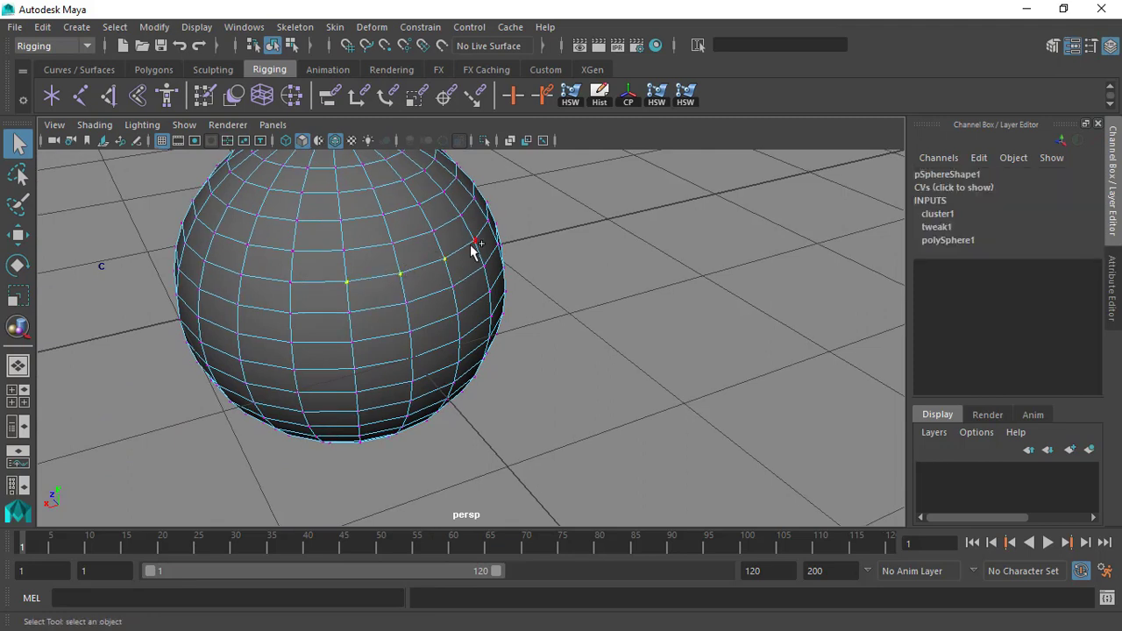
pyautogui.keyDown('alt'); pyautogui.moveTo(499, 306); pyautogui.dragTo(367, 311); pyautogui.keyUp('alt')
pyautogui.keyDown('shift'); pyautogui.click(352, 333); pyautogui.keyUp('shift')
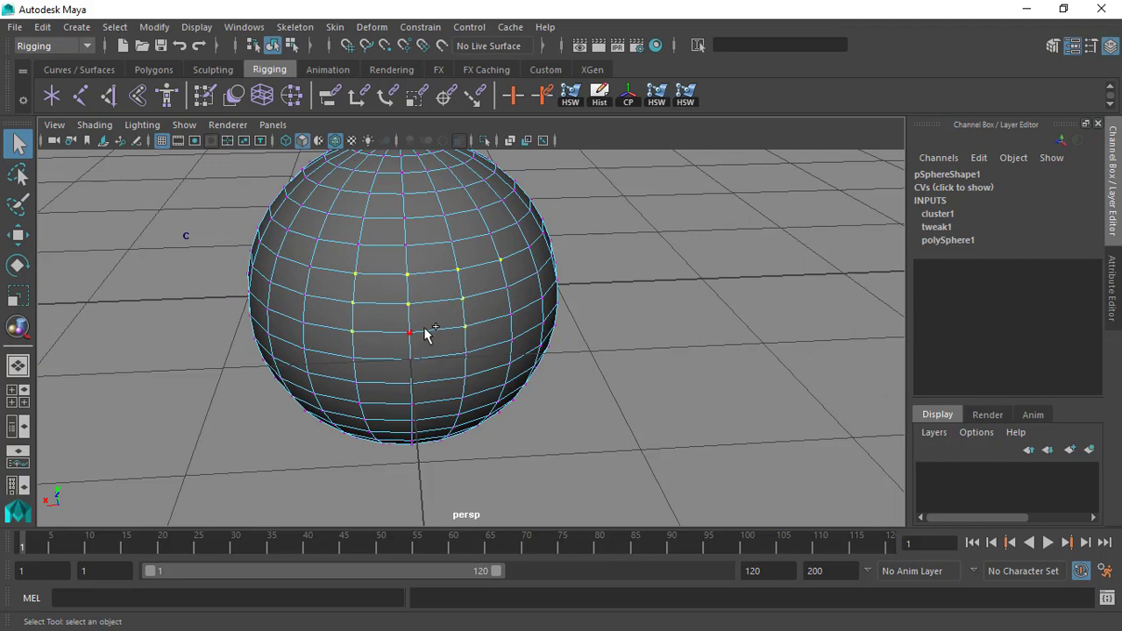
pyautogui.keyDown('alt'); pyautogui.moveTo(499, 303); pyautogui.dragTo(518, 251); pyautogui.keyUp('alt')
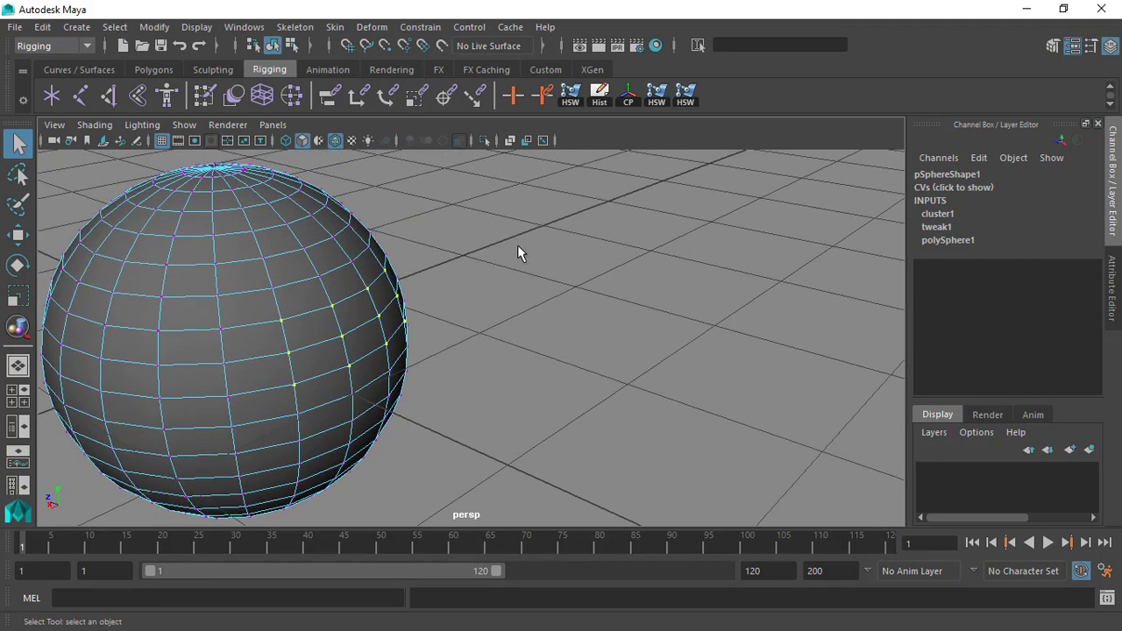
# Open the Lattice deformer options for the selected vertices and reset the settings to their defaults.
pyautogui.click(372, 26)
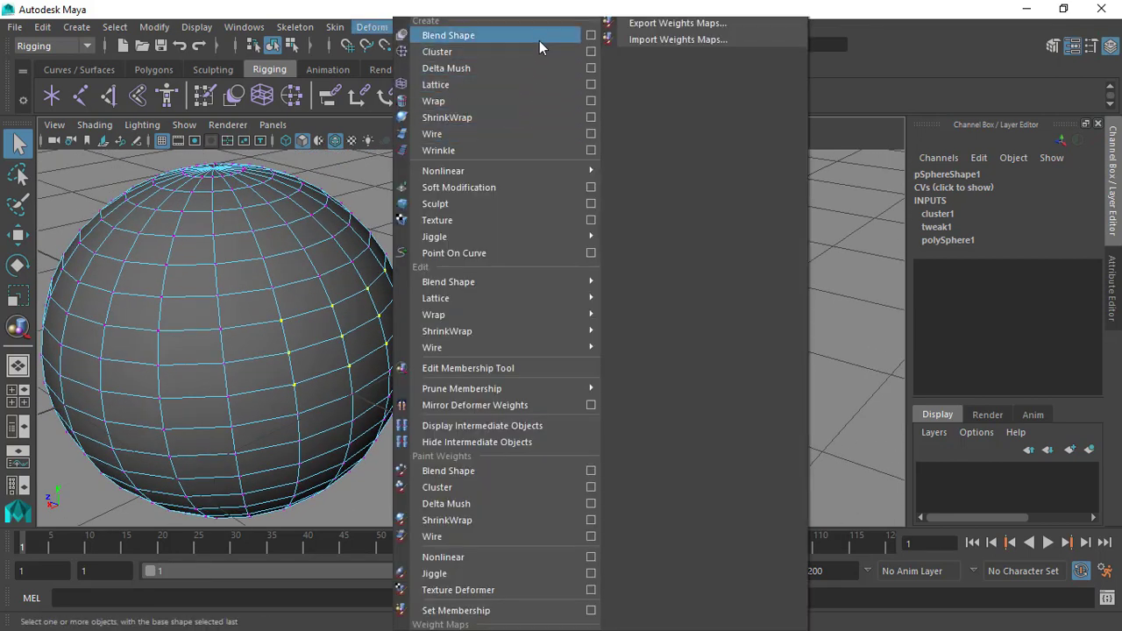
pyautogui.click(591, 85)
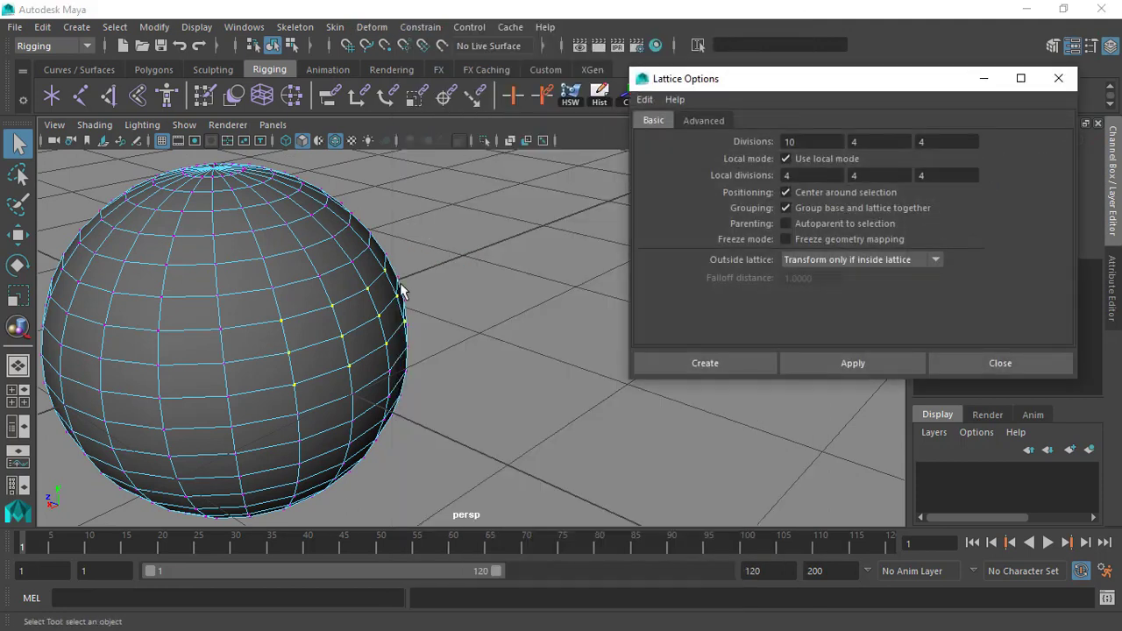
pyautogui.keyDown('alt'); pyautogui.moveTo(399, 282); pyautogui.dragTo(356, 249, button='right'); pyautogui.keyUp('alt')
pyautogui.keyDown('alt'); pyautogui.moveTo(370, 272); pyautogui.dragTo(347, 262, button='middle'); pyautogui.keyUp('alt')
pyautogui.keyDown('alt'); pyautogui.moveTo(348, 263); pyautogui.dragTo(375, 194); pyautogui.keyUp('alt')
pyautogui.keyDown('alt'); pyautogui.moveTo(357, 198); pyautogui.dragTo(362, 239, button='right'); pyautogui.keyUp('alt')
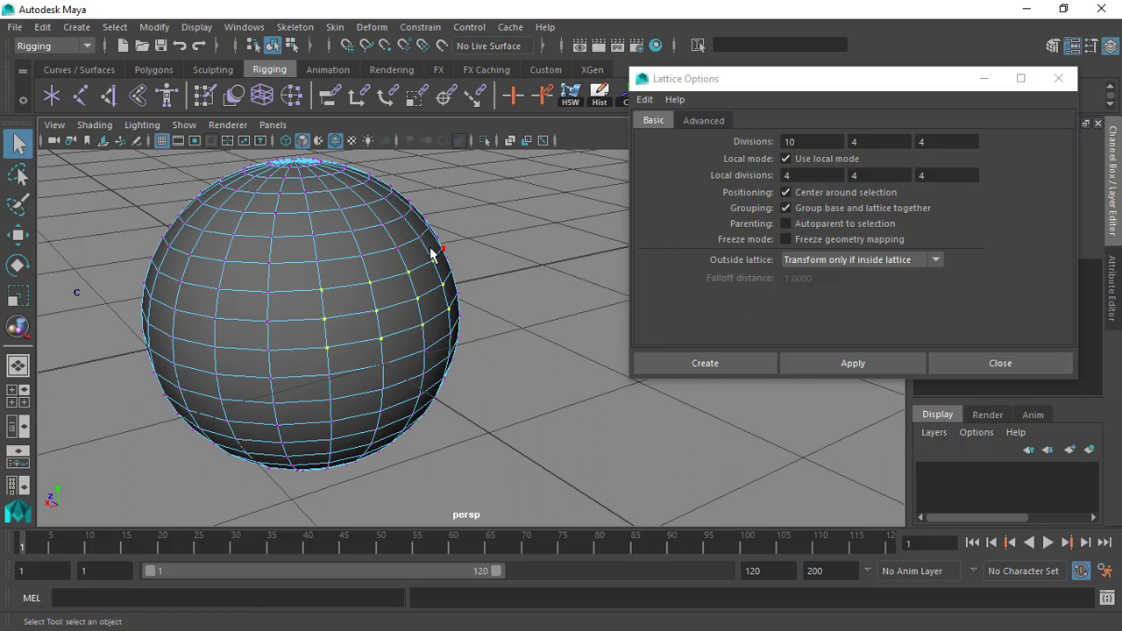
pyautogui.keyDown('alt'); pyautogui.moveTo(531, 259); pyautogui.dragTo(448, 268); pyautogui.keyUp('alt')
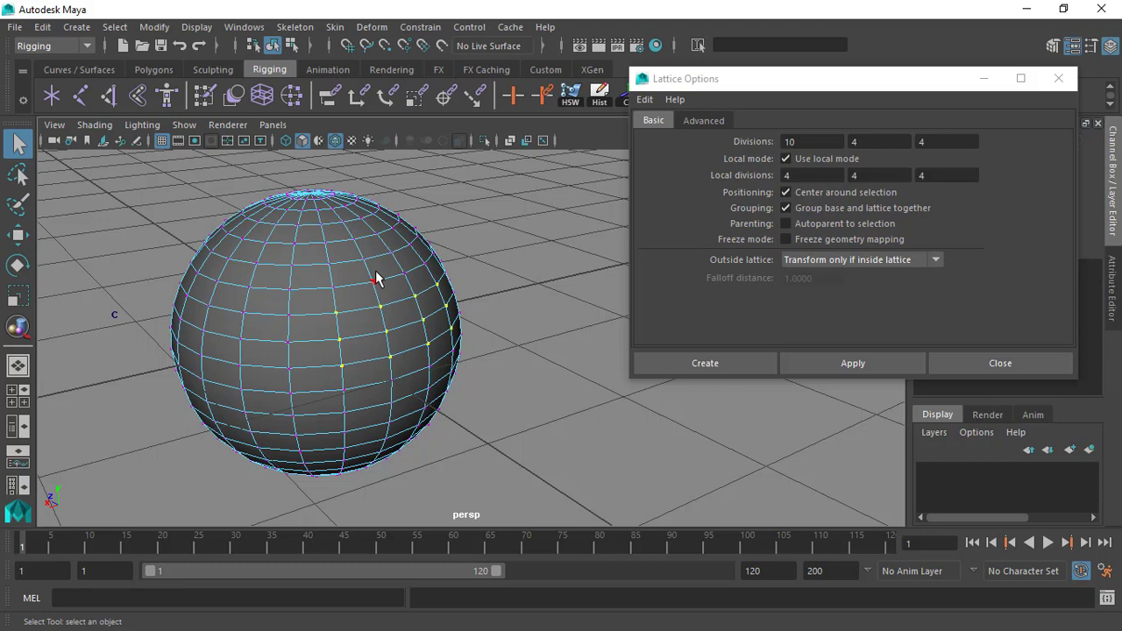
pyautogui.click(646, 99)
pyautogui.moveTo(673, 100)
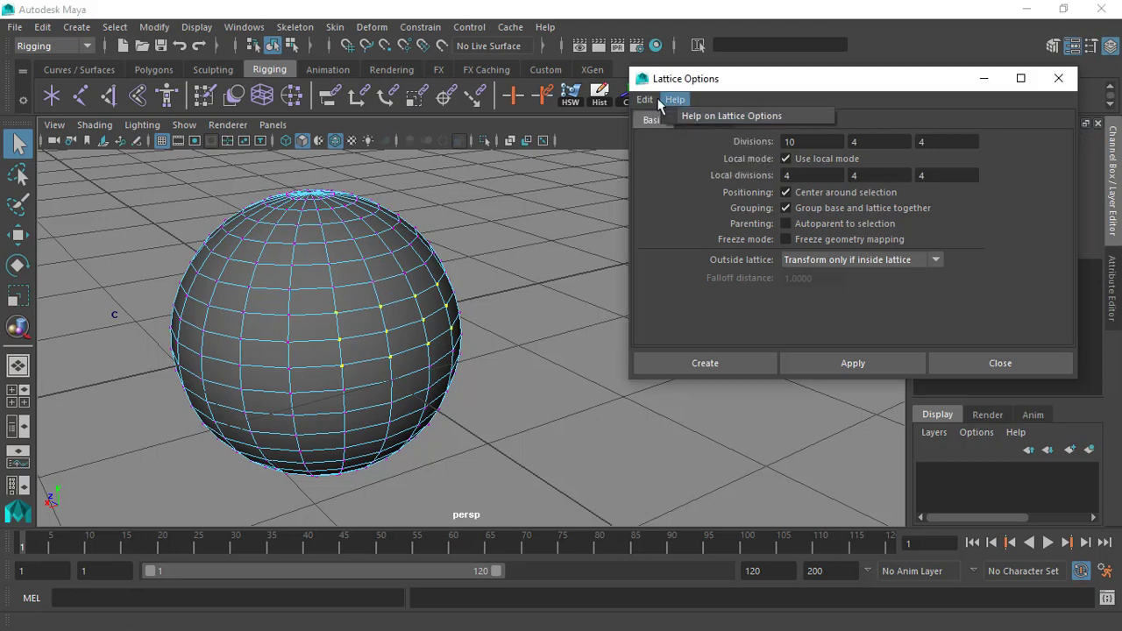
pyautogui.click(682, 132)
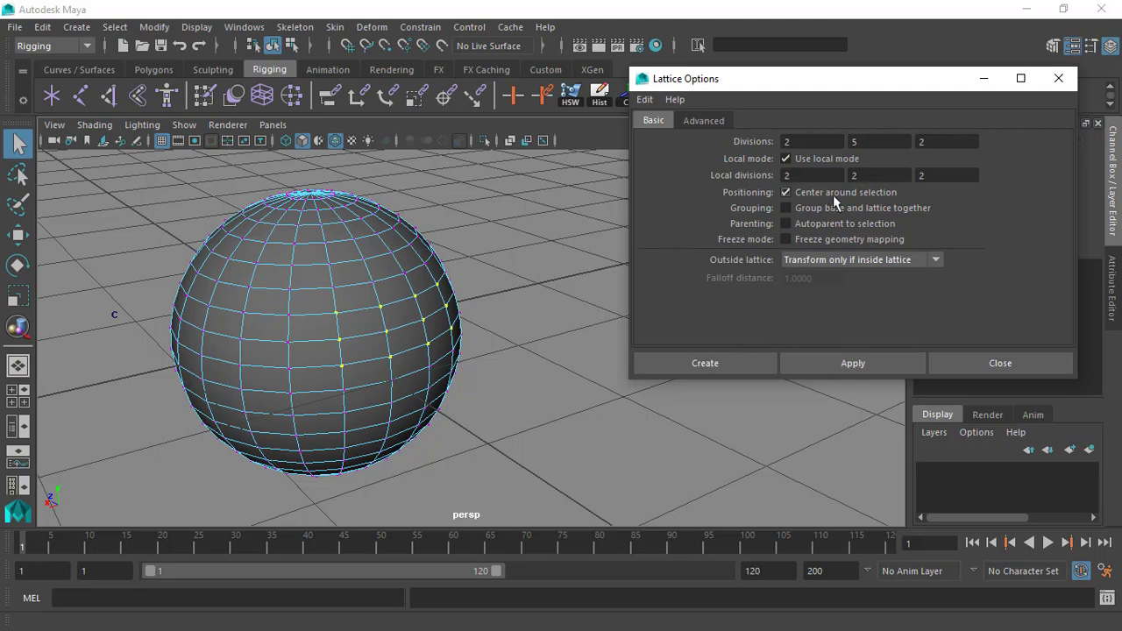
# Set the lattice divisions to 5, 5 and 5, and create the lattice around the selected vertices.
pyautogui.write('5')
pyautogui.press('Tab')
pyautogui.press('Tab')
pyautogui.write('5')
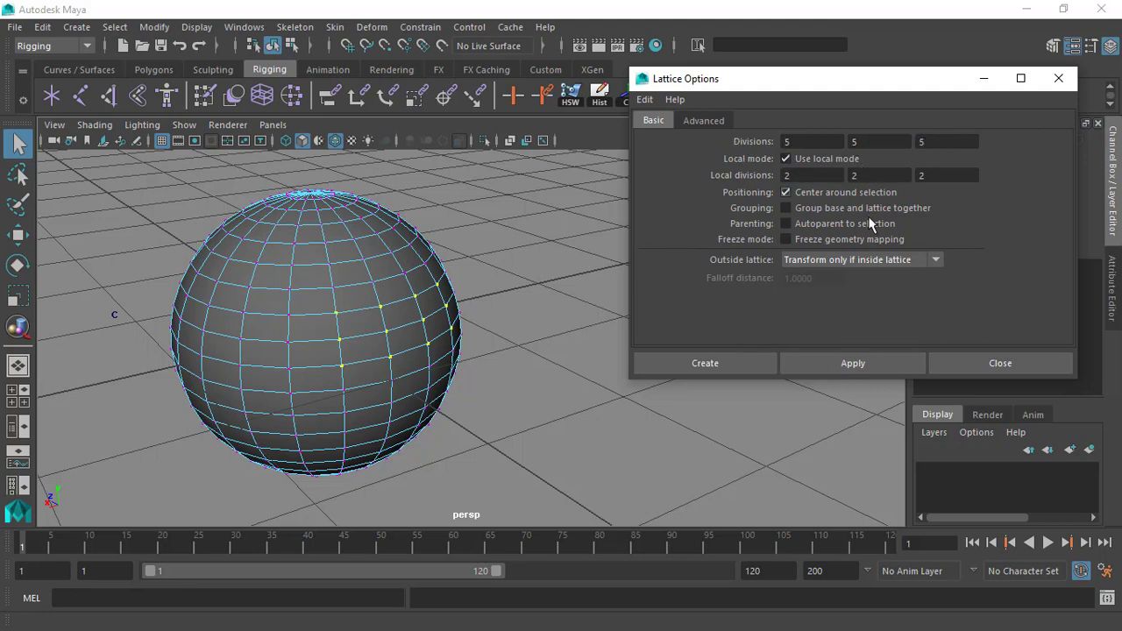
pyautogui.click(708, 363)
# Examine from several angles how the new lattice encloses the chosen part of the sphere.
pyautogui.keyDown('alt'); pyautogui.moveTo(570, 318); pyautogui.dragTo(526, 309); pyautogui.keyUp('alt')
pyautogui.moveTo(526, 309)
pyautogui.keyDown('alt'); pyautogui.mouseDown(button='right')
pyautogui.moveTo(503, 303)
pyautogui.moveTo(530, 310)
pyautogui.mouseUp(button='right'); pyautogui.keyUp('alt')
pyautogui.keyDown('alt'); pyautogui.moveTo(509, 311); pyautogui.dragTo(562, 267, button='middle'); pyautogui.keyUp('alt')
pyautogui.keyDown('alt'); pyautogui.moveTo(531, 255); pyautogui.dragTo(503, 250, button='right'); pyautogui.keyUp('alt')
pyautogui.keyDown('alt'); pyautogui.moveTo(502, 250); pyautogui.dragTo(214, 245); pyautogui.keyUp('alt')
pyautogui.keyDown('alt'); pyautogui.moveTo(263, 273); pyautogui.dragTo(298, 293); pyautogui.keyUp('alt')
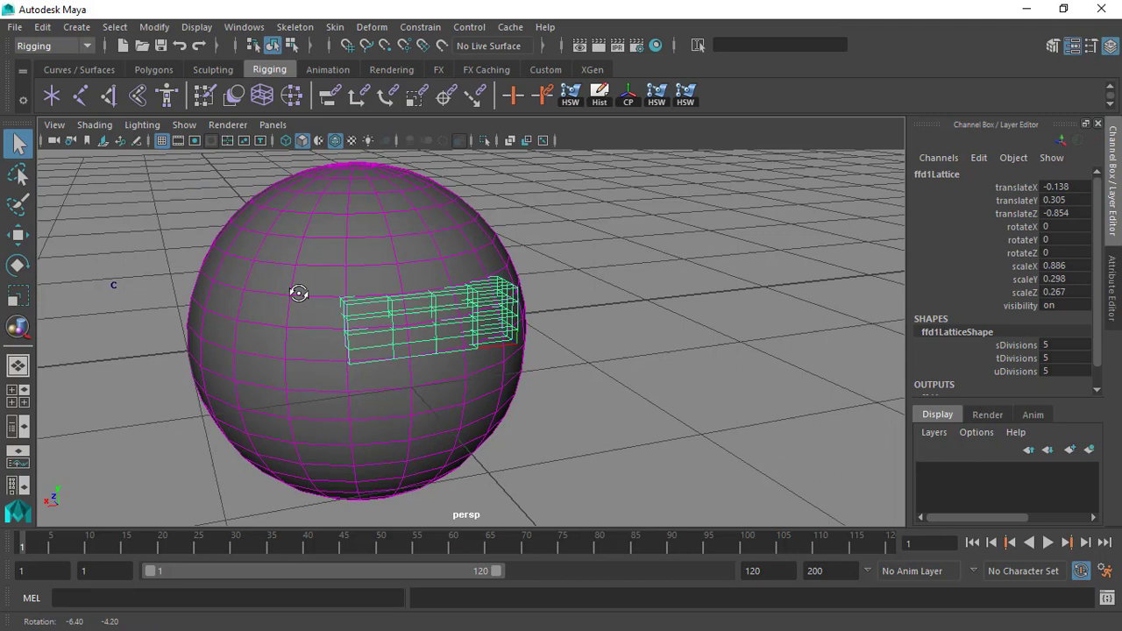
pyautogui.keyDown('alt'); pyautogui.moveTo(298, 293); pyautogui.dragTo(621, 325, button='right'); pyautogui.keyUp('alt')
pyautogui.keyDown('alt'); pyautogui.moveTo(621, 325); pyautogui.dragTo(501, 298); pyautogui.keyUp('alt')
pyautogui.keyDown('alt'); pyautogui.moveTo(501, 298); pyautogui.dragTo(453, 297, button='middle'); pyautogui.keyUp('alt')
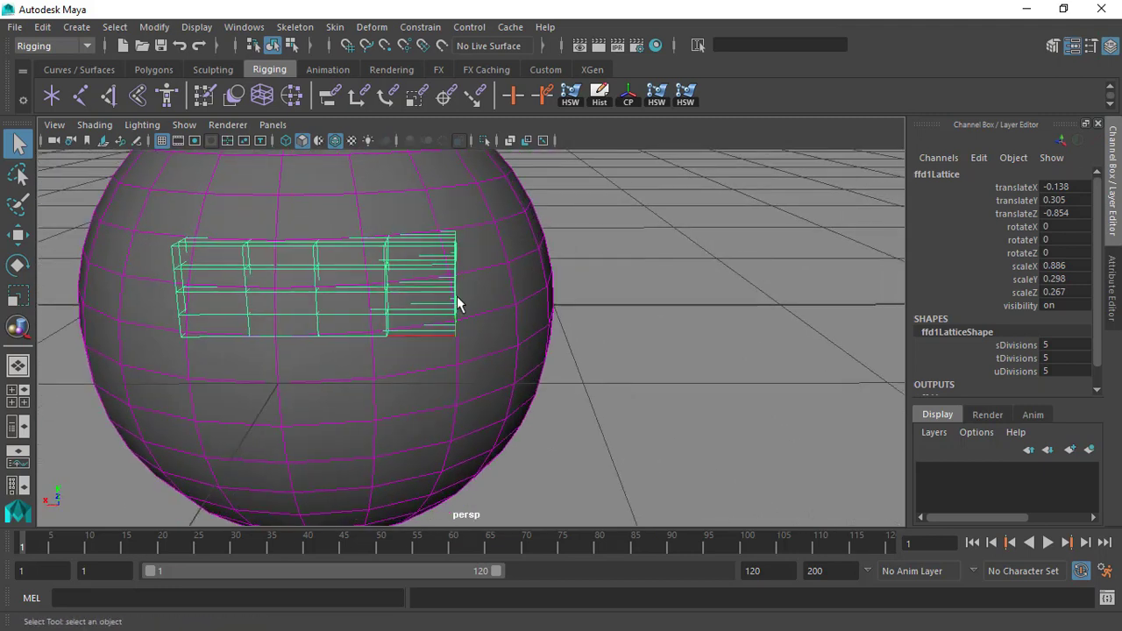
# Switch to component selection and select the lattice points in the two end columns of the lattice.
pyautogui.press('F8')
pyautogui.keyDown('alt'); pyautogui.moveTo(538, 293); pyautogui.dragTo(495, 283, button='right'); pyautogui.keyUp('alt')
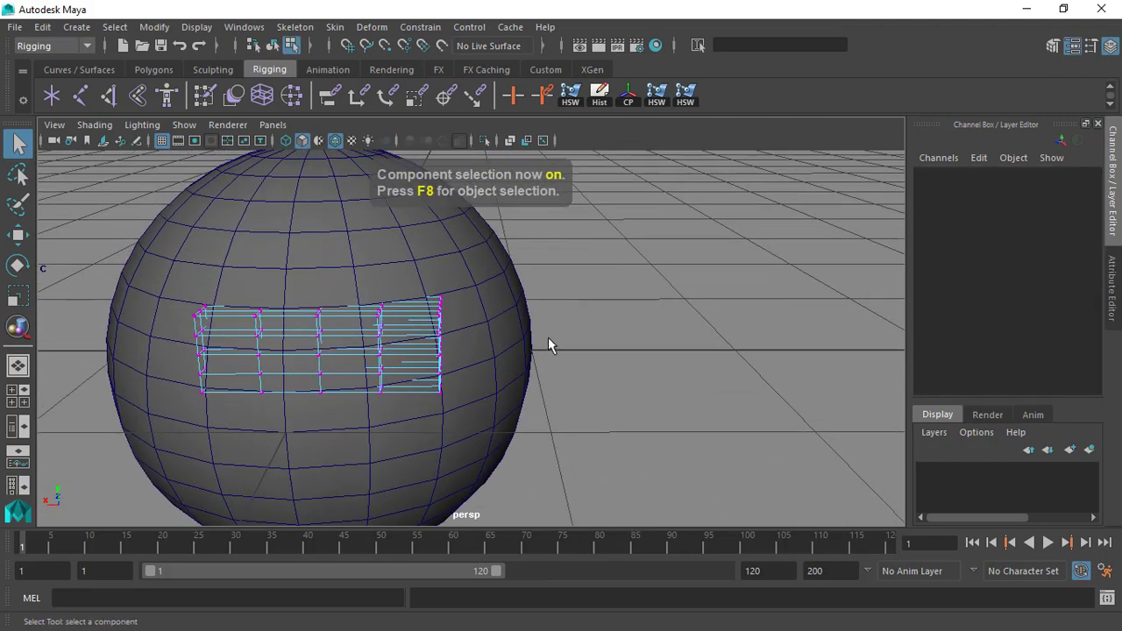
pyautogui.keyDown('alt'); pyautogui.moveTo(548, 340); pyautogui.dragTo(473, 296); pyautogui.keyUp('alt')
pyautogui.moveTo(506, 233); pyautogui.dragTo(384, 458)
pyautogui.keyDown('alt'); pyautogui.moveTo(383, 458); pyautogui.dragTo(587, 353); pyautogui.keyUp('alt')
pyautogui.keyDown('alt'); pyautogui.moveTo(587, 346); pyautogui.dragTo(539, 311, button='middle'); pyautogui.keyUp('alt')
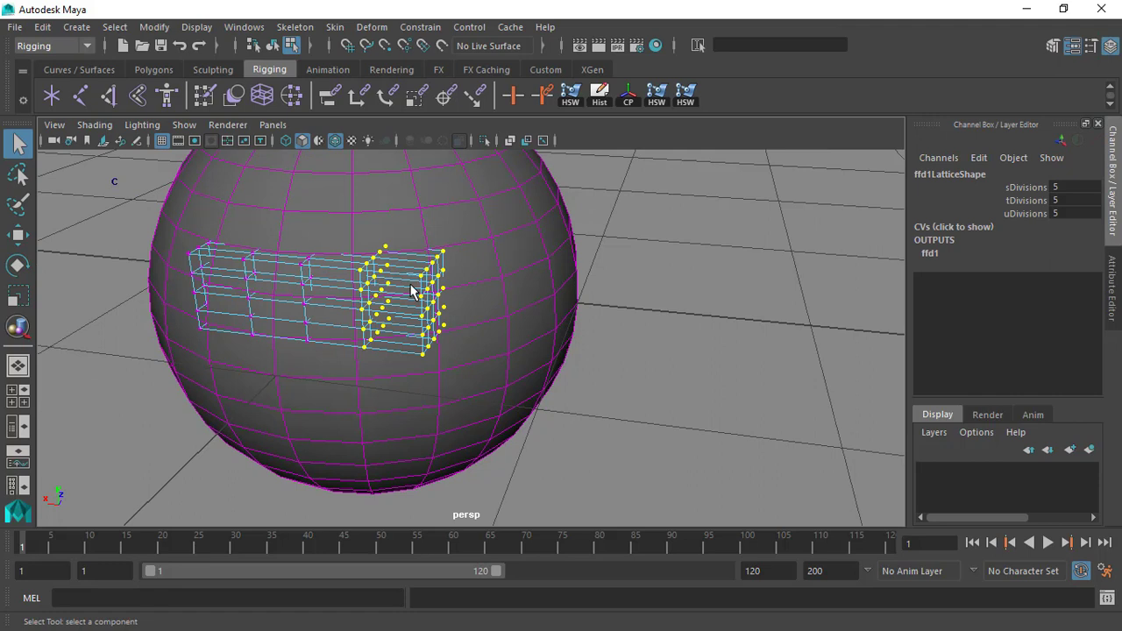
pyautogui.keyDown('alt'); pyautogui.moveTo(412, 290); pyautogui.dragTo(407, 249); pyautogui.keyUp('alt')
# Try moving the selected lattice points with the Move tool and undo each move.
pyautogui.moveTo(287, 423); pyautogui.dragTo(391, 406)
pyautogui.press('w')
pyautogui.moveTo(488, 221); pyautogui.dragTo(428, 233)
pyautogui.hotkey('ctrl', 'z')
pyautogui.keyDown('alt'); pyautogui.moveTo(520, 264); pyautogui.dragTo(430, 313, button='middle'); pyautogui.keyUp('alt')
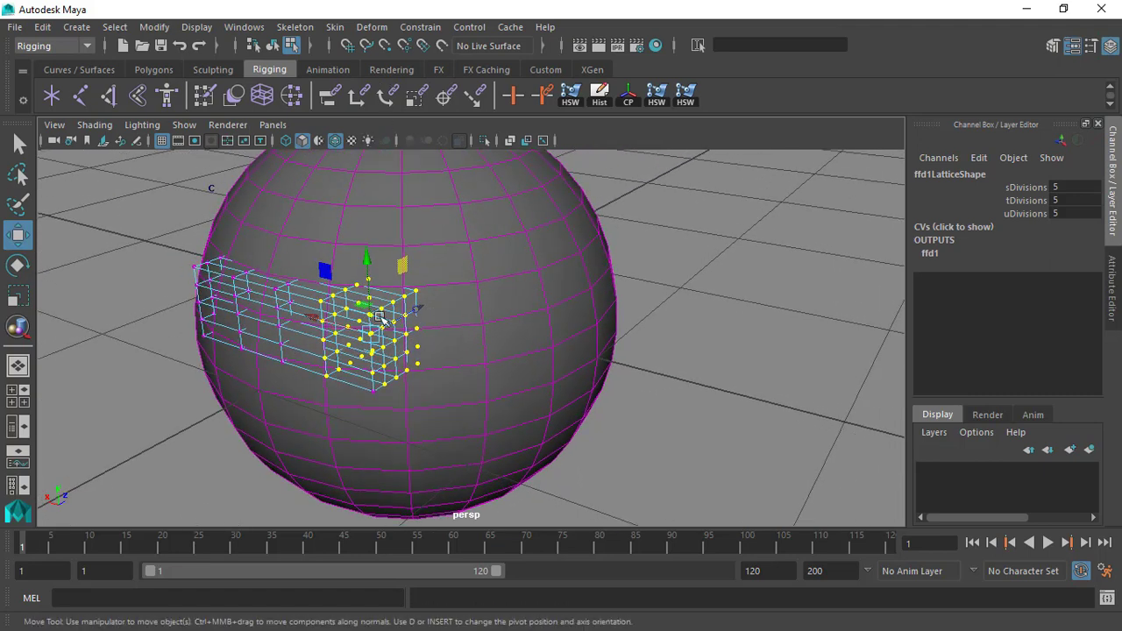
pyautogui.moveTo(403, 267); pyautogui.dragTo(428, 255)
pyautogui.hotkey('ctrl', 'z')
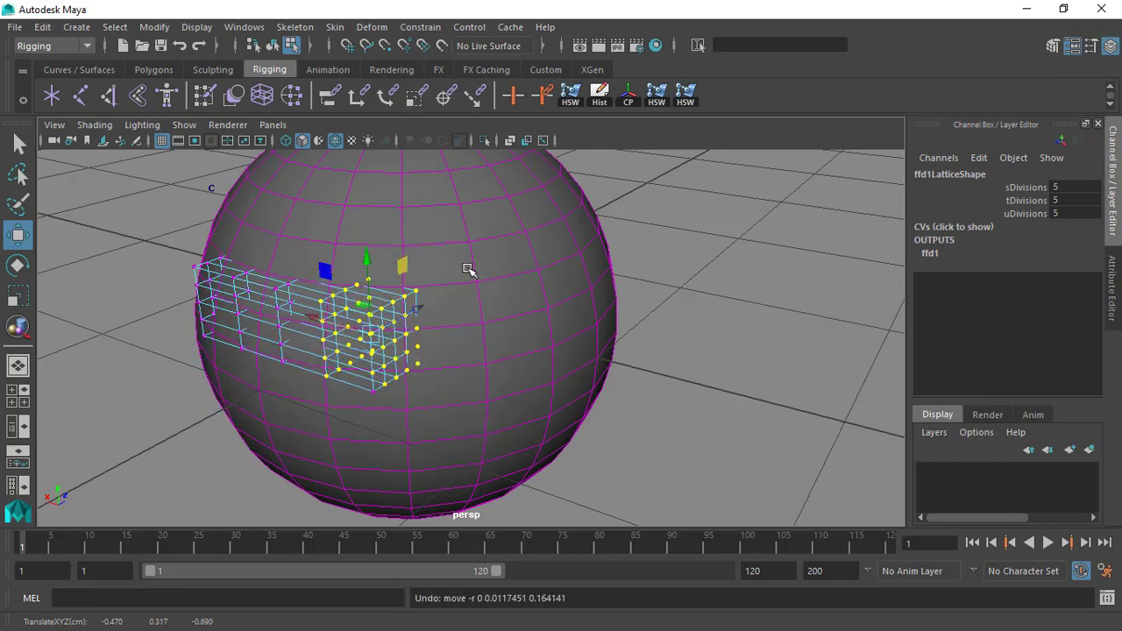
# Create a cluster on the selected lattice points with Relative mode on and an envelope of 1.000.
pyautogui.click(372, 27)
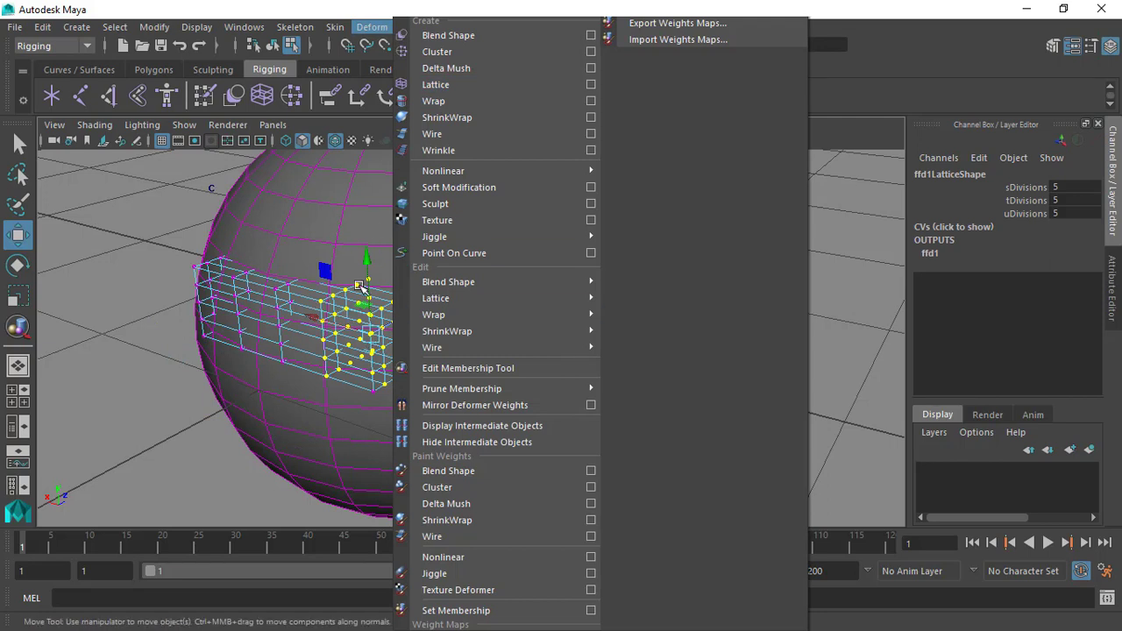
pyautogui.click(592, 52)
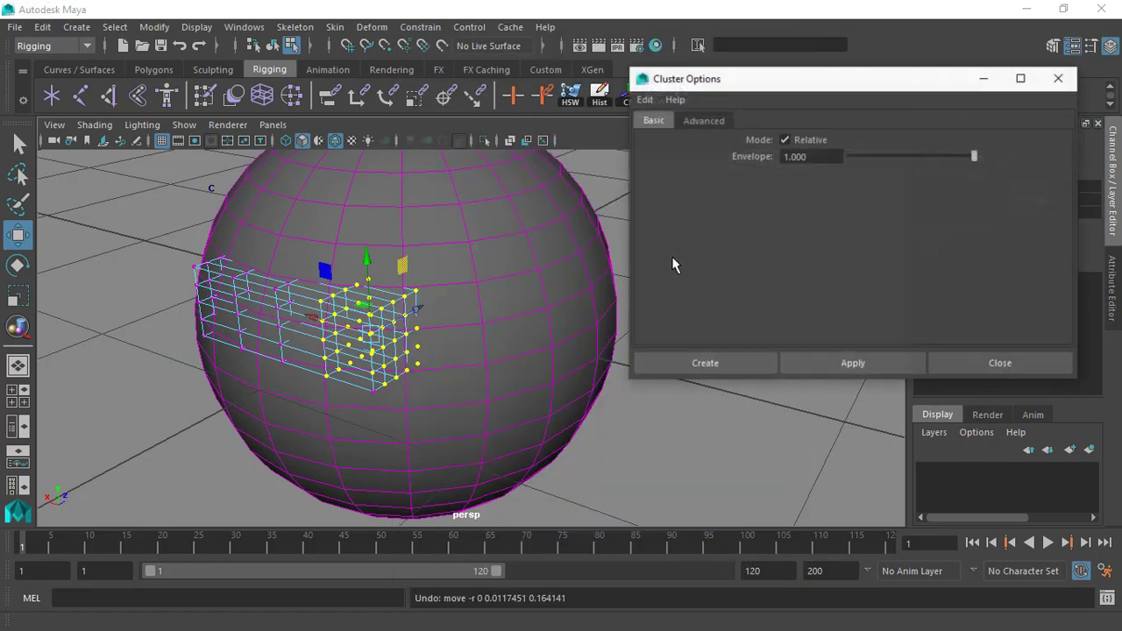
pyautogui.click(709, 361)
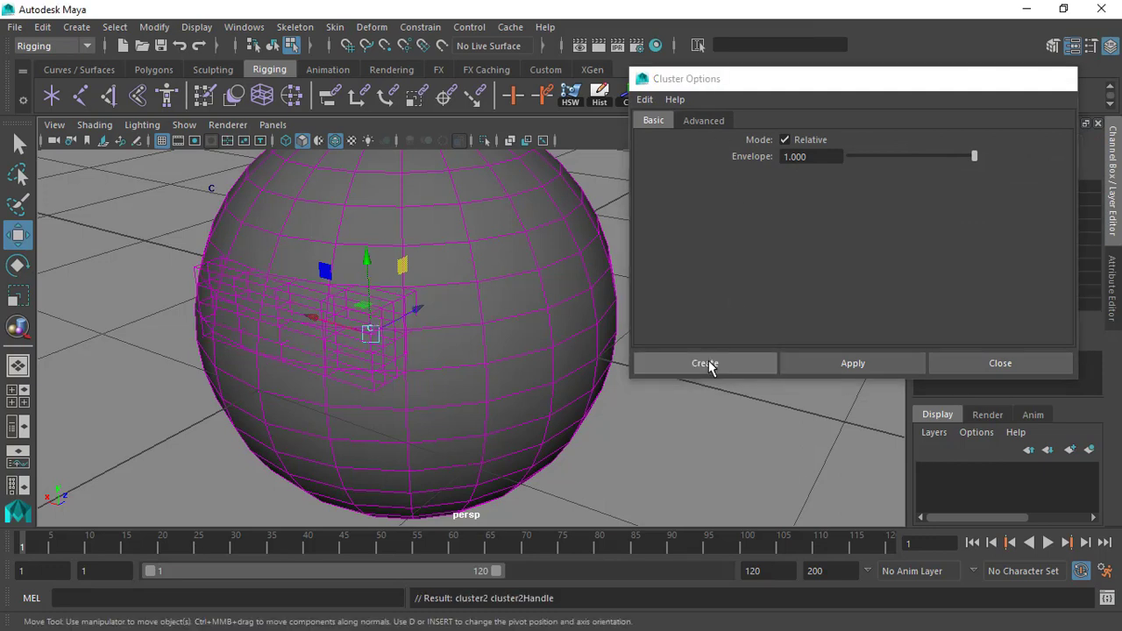
pyautogui.keyDown('alt'); pyautogui.moveTo(709, 360); pyautogui.dragTo(636, 363); pyautogui.keyUp('alt')
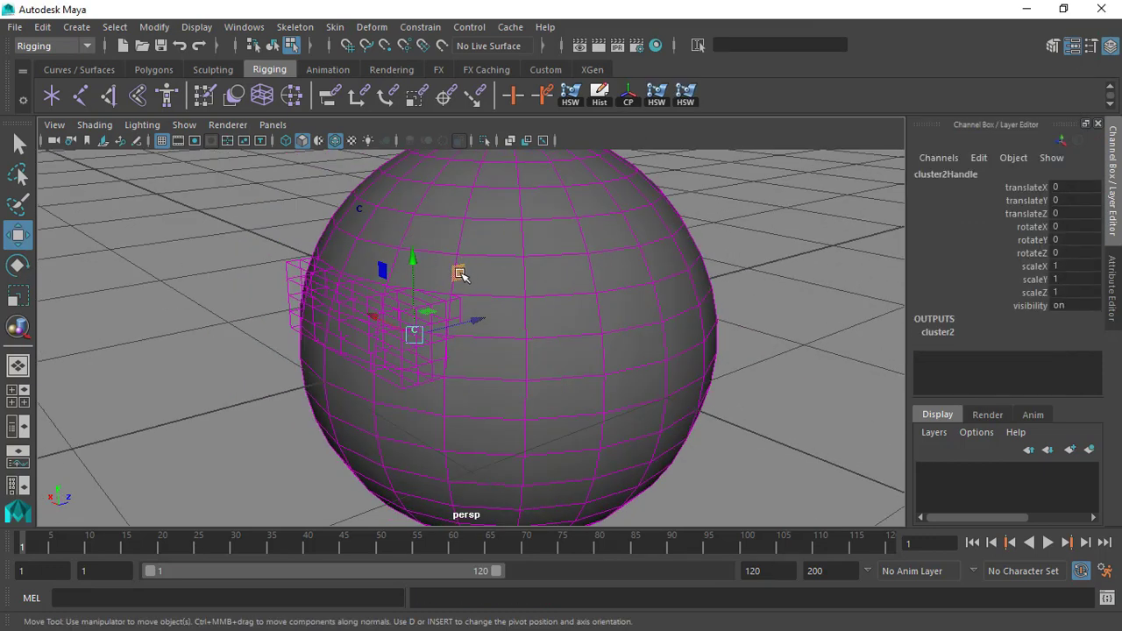
# Edit the Origin attribute of the new cluster handle's shape to offset the handle from the lattice points.
pyautogui.hotkey('ctrl', 'a')
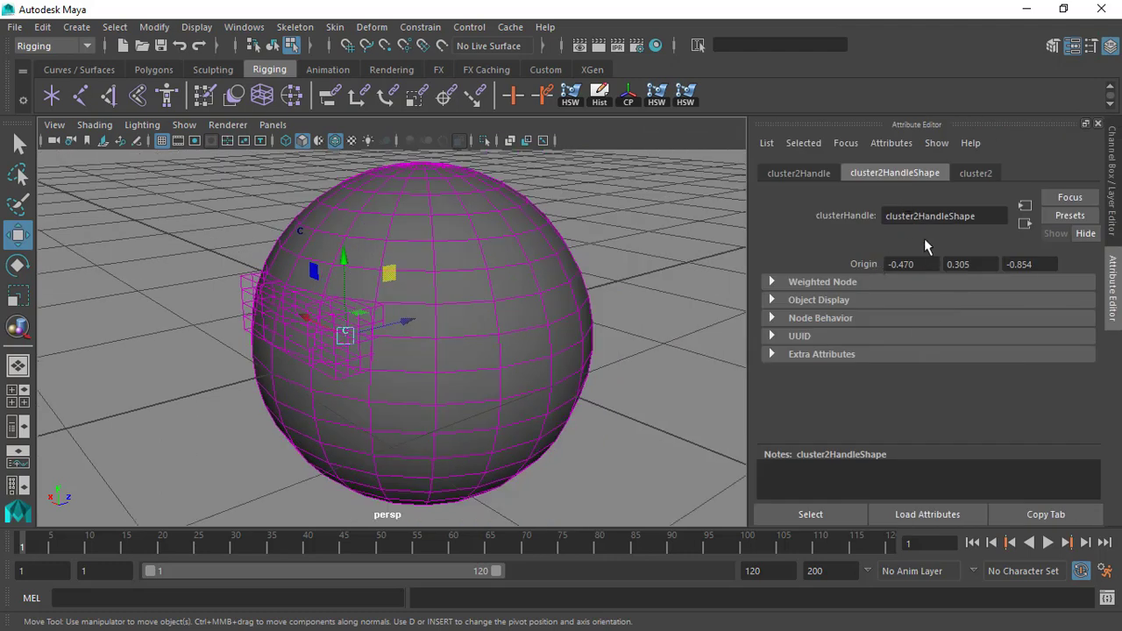
pyautogui.keyDown('ctrl'); pyautogui.moveTo(932, 268); pyautogui.dragTo(1018, 281); pyautogui.keyUp('ctrl')
pyautogui.hotkey('ctrl', 'a')
# Move the new cluster handle away from the sphere, to about 0.304 in Y and -0.383 in Z.
pyautogui.keyDown('alt'); pyautogui.moveTo(541, 271); pyautogui.dragTo(368, 185); pyautogui.keyUp('alt')
pyautogui.keyDown('alt'); pyautogui.moveTo(344, 258); pyautogui.dragTo(380, 293); pyautogui.keyUp('alt')
pyautogui.moveTo(386, 186); pyautogui.dragTo(383, 291)
pyautogui.keyDown('alt'); pyautogui.moveTo(383, 291); pyautogui.dragTo(455, 310); pyautogui.keyUp('alt')
pyautogui.keyDown('alt'); pyautogui.moveTo(394, 326); pyautogui.dragTo(315, 255); pyautogui.keyUp('alt')
pyautogui.moveTo(394, 270); pyautogui.dragTo(404, 257)
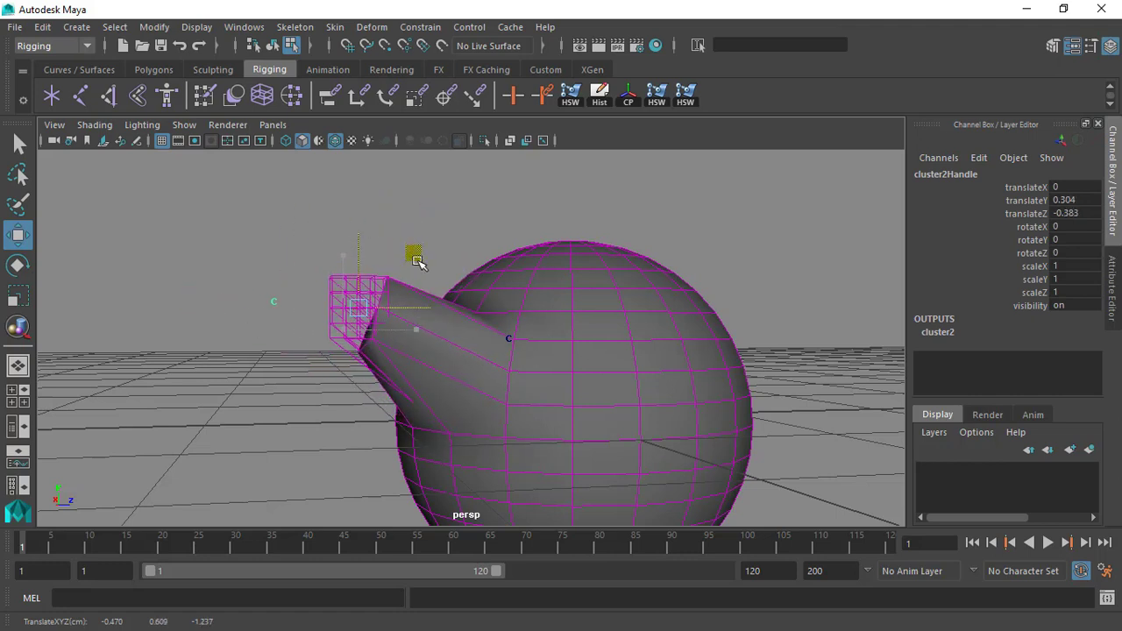
# Try another move of the lattice's cluster handle and undo all of the handle's moves.
pyautogui.hotkey('ctrl', 'z')
pyautogui.keyDown('alt'); pyautogui.moveTo(417, 255); pyautogui.dragTo(425, 303); pyautogui.keyUp('alt')
pyautogui.hotkey('ctrl', 'z')
pyautogui.hotkey('ctrl', 'z')
pyautogui.hotkey('ctrl', 'z')
pyautogui.hotkey('ctrl', 'z')
pyautogui.hotkey('ctrl', 'z')
pyautogui.hotkey('ctrl', 'z')
pyautogui.hotkey('ctrl', 'z')
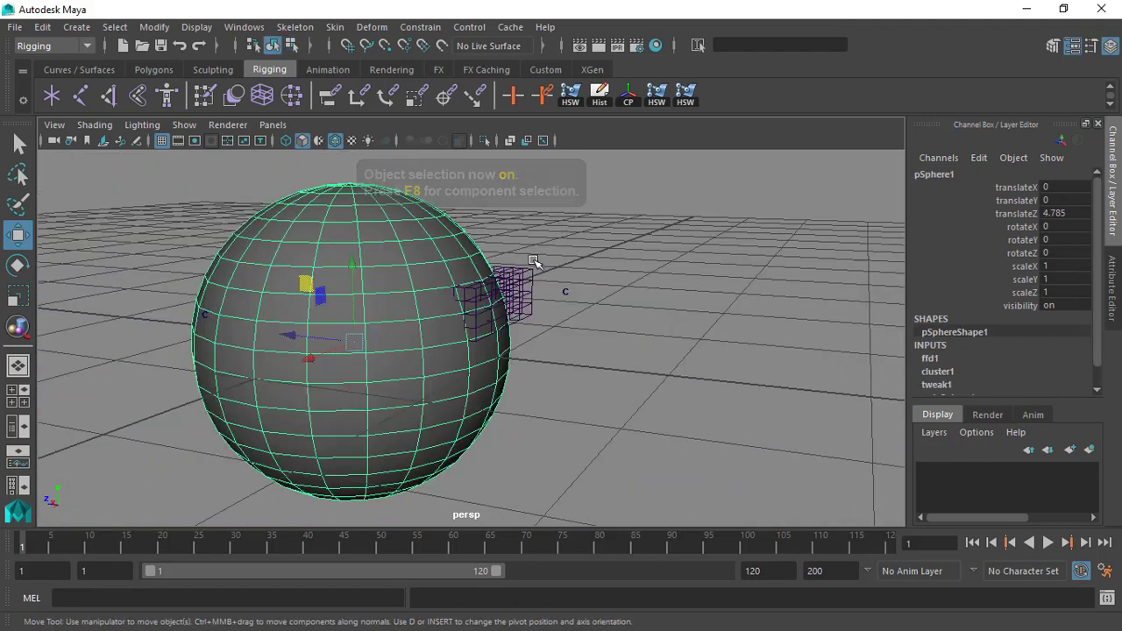
# Select the sphere in object mode and activate the Paint Set Membership Tool with its tool settings open.
pyautogui.keyDown('alt'); pyautogui.moveTo(523, 263); pyautogui.dragTo(306, 293); pyautogui.keyUp('alt')
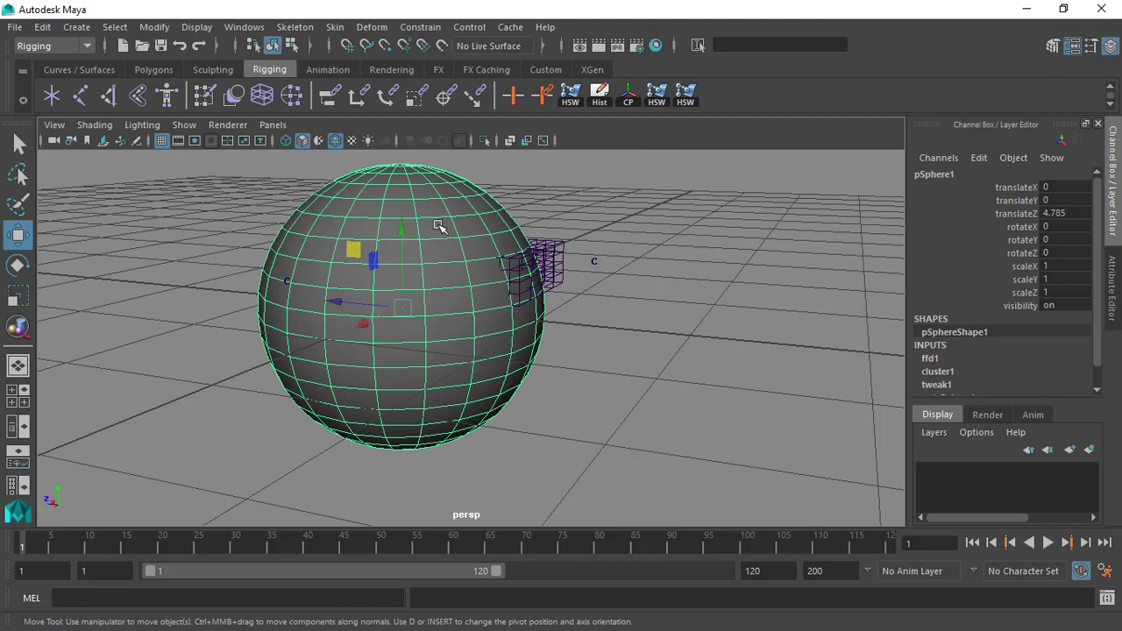
pyautogui.keyDown('alt'); pyautogui.moveTo(441, 226); pyautogui.dragTo(462, 237); pyautogui.keyUp('alt')
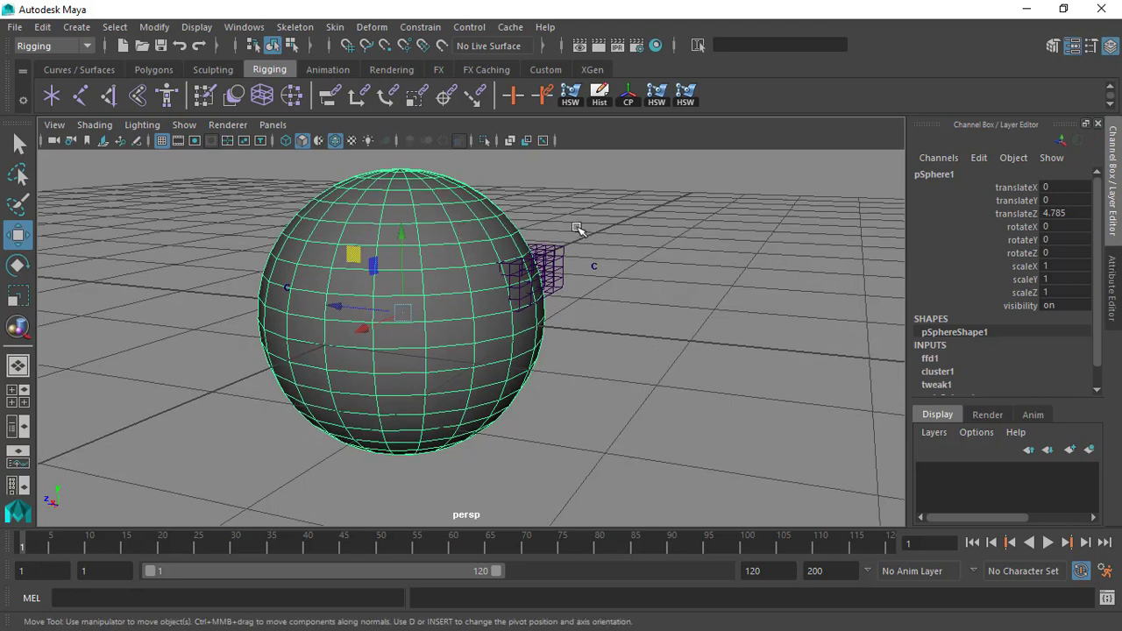
pyautogui.keyDown('alt'); pyautogui.moveTo(577, 229); pyautogui.dragTo(581, 273, button='middle'); pyautogui.keyUp('alt')
pyautogui.keyDown('alt'); pyautogui.moveTo(581, 273); pyautogui.dragTo(583, 294, button='right'); pyautogui.keyUp('alt')
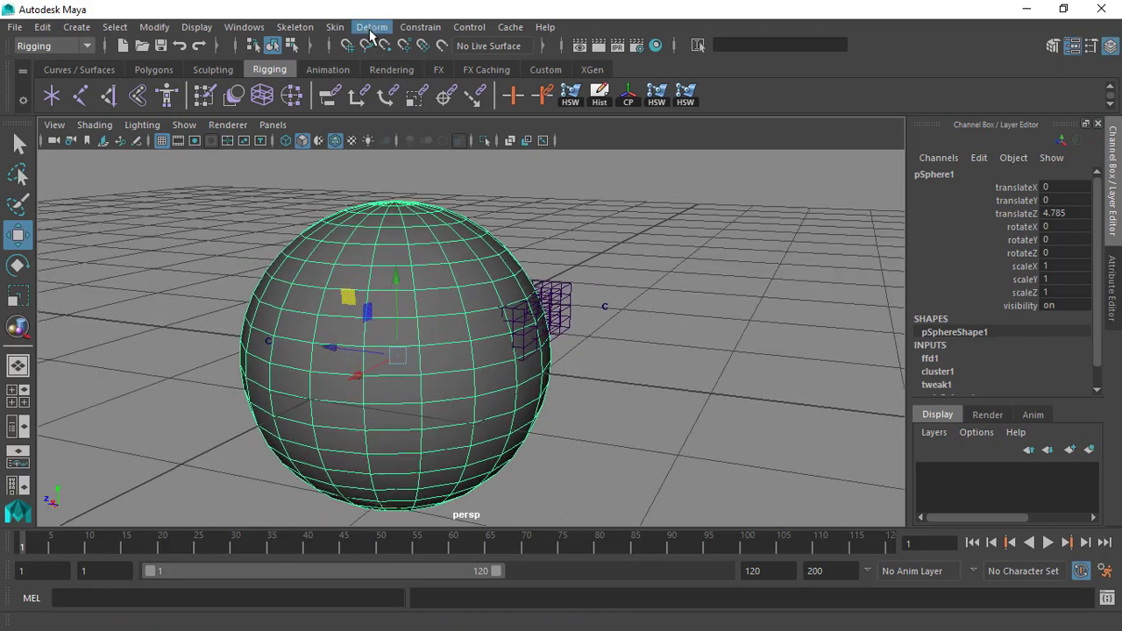
pyautogui.click(231, 275)
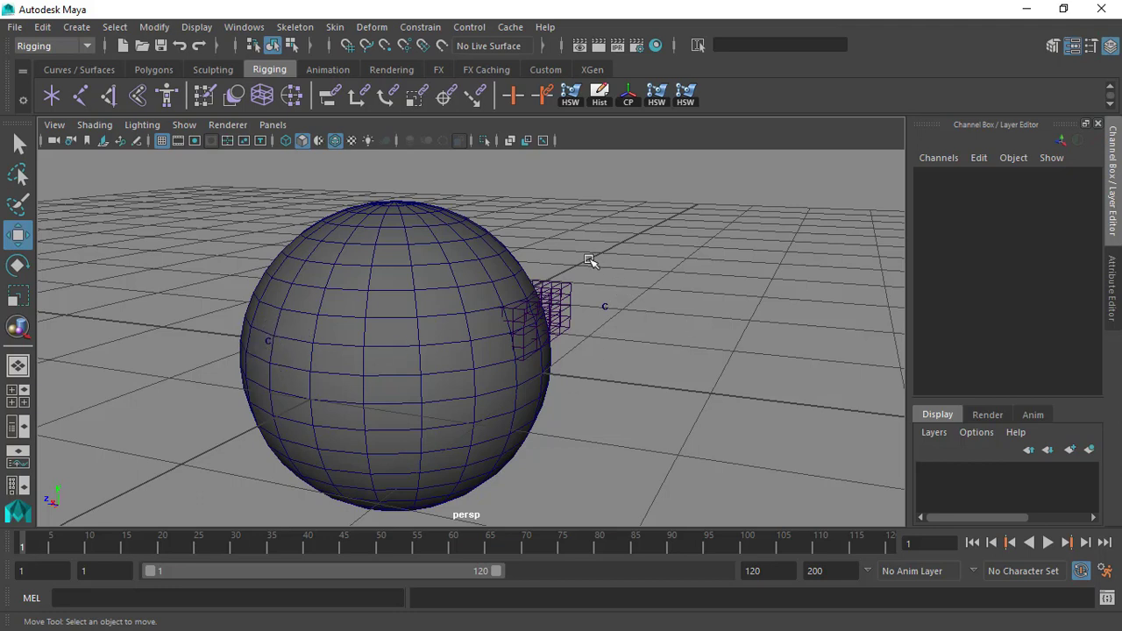
pyautogui.click(388, 238)
pyautogui.click(372, 27)
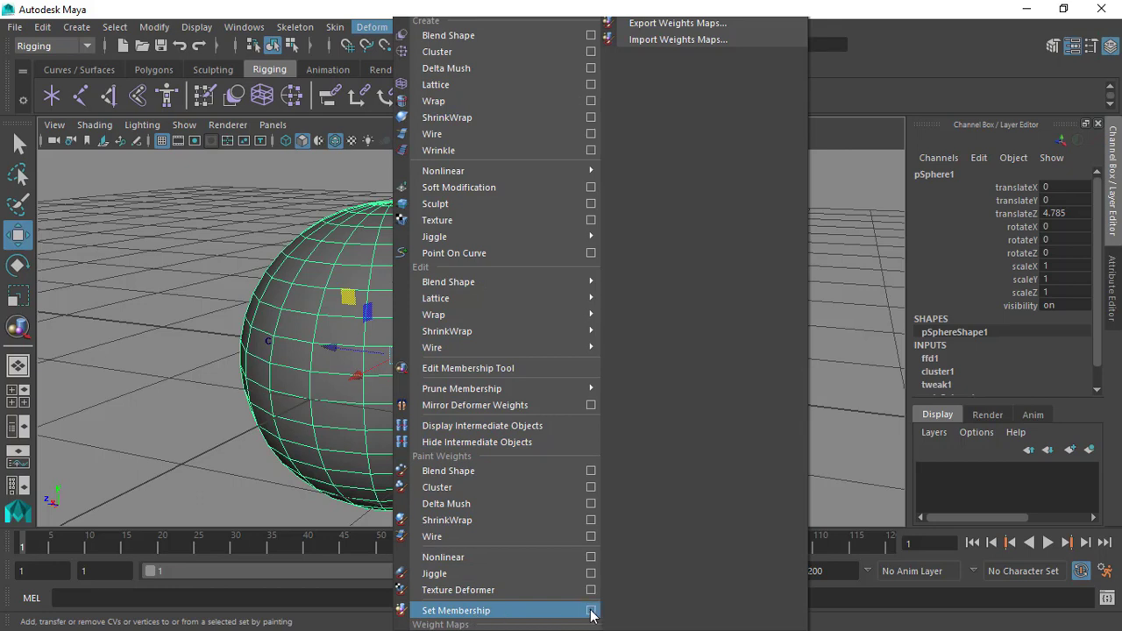
pyautogui.click(545, 610)
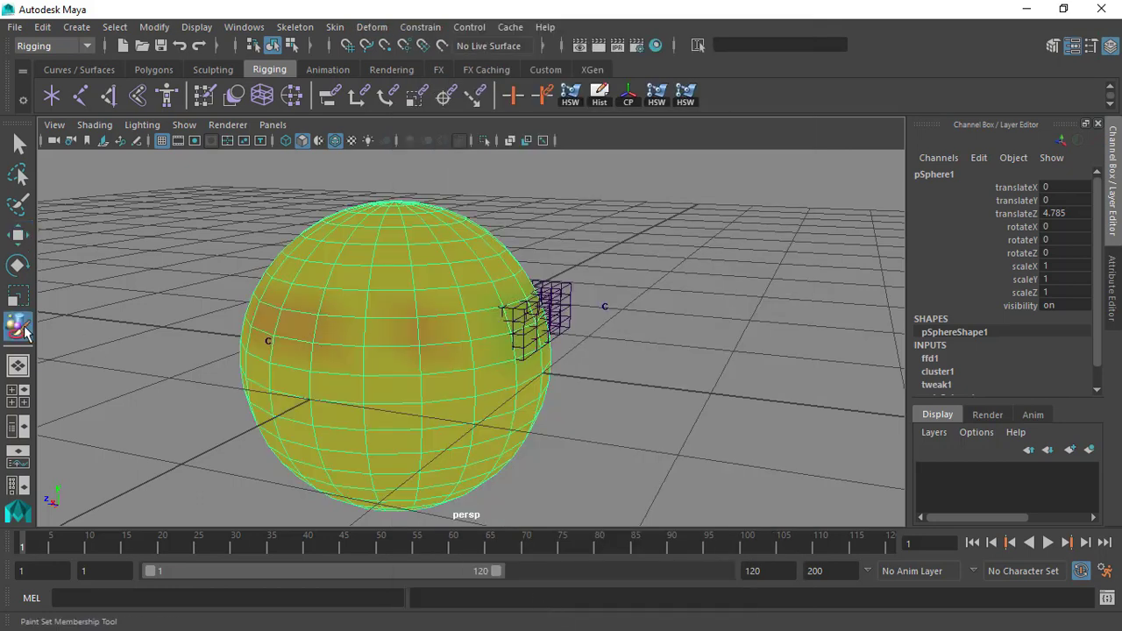
pyautogui.doubleClick(19, 329)
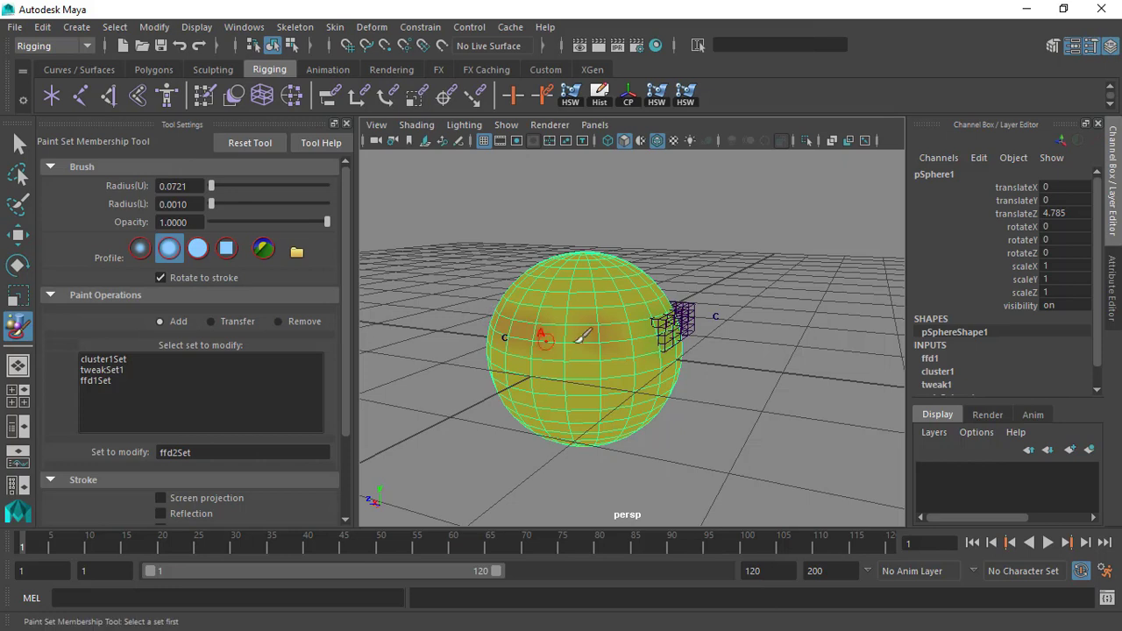
# Enlarge the Paint Set Membership brush to an upper radius of about 0.2392.
pyautogui.keyDown('alt'); pyautogui.moveTo(582, 339); pyautogui.dragTo(639, 365, button='right'); pyautogui.keyUp('alt')
pyautogui.keyDown('alt'); pyautogui.moveTo(639, 366); pyautogui.dragTo(676, 335, button='middle'); pyautogui.keyUp('alt')
pyautogui.keyDown('alt'); pyautogui.moveTo(676, 335); pyautogui.dragTo(706, 312, button='right'); pyautogui.keyUp('alt')
pyautogui.keyDown('alt'); pyautogui.moveTo(706, 312); pyautogui.dragTo(727, 336, button='middle'); pyautogui.keyUp('alt')
pyautogui.moveTo(727, 336)
pyautogui.keyDown('alt'); pyautogui.mouseDown()
pyautogui.moveTo(799, 351)
pyautogui.moveTo(729, 343)
pyautogui.mouseUp(); pyautogui.keyUp('alt')
pyautogui.press('b')
pyautogui.moveTo(614, 303); pyautogui.dragTo(653, 298)
pyautogui.moveTo(653, 298)
pyautogui.keyDown('alt'); pyautogui.mouseDown()
pyautogui.moveTo(643, 295)
pyautogui.moveTo(669, 299)
pyautogui.mouseUp(); pyautogui.keyUp('alt')
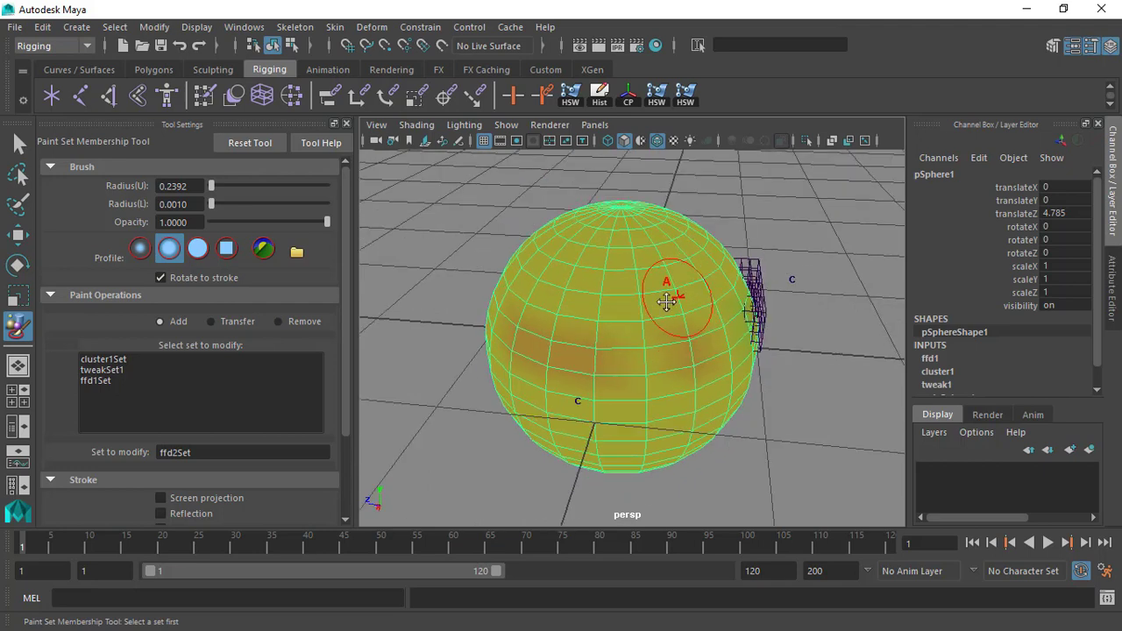
pyautogui.keyDown('alt'); pyautogui.moveTo(669, 299); pyautogui.dragTo(629, 314, button='middle'); pyautogui.keyUp('alt')
pyautogui.moveTo(672, 360)
pyautogui.keyDown('alt'); pyautogui.mouseDown()
pyautogui.moveTo(636, 365)
pyautogui.moveTo(660, 351)
pyautogui.mouseUp(); pyautogui.keyUp('alt')
pyautogui.keyDown('alt'); pyautogui.moveTo(605, 280); pyautogui.dragTo(634, 286, button='right'); pyautogui.keyUp('alt')
pyautogui.keyDown('alt'); pyautogui.moveTo(664, 313); pyautogui.dragTo(564, 230); pyautogui.keyUp('alt')
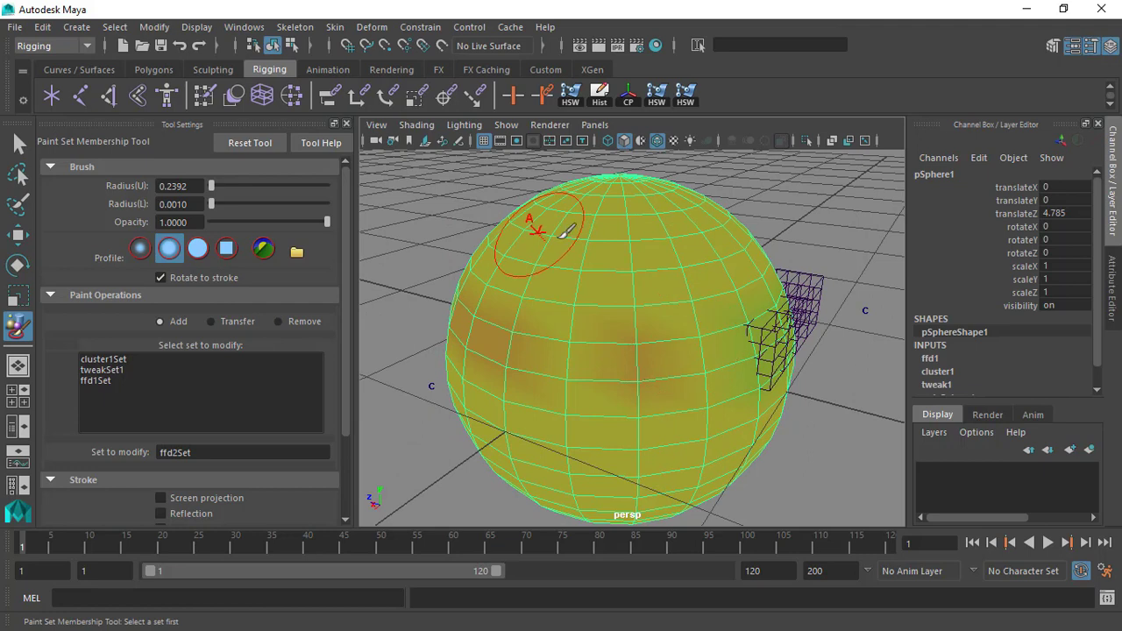
# Highlight the members of cluster1Set, tweakSet1 and ffd1Set in turn, leaving cluster1Set as the set to modify.
pyautogui.click(98, 360)
pyautogui.click(101, 381)
pyautogui.click(105, 371)
pyautogui.click(107, 360)
pyautogui.click(106, 369)
pyautogui.click(110, 380)
pyautogui.click(113, 359)
pyautogui.click(114, 371)
pyautogui.click(116, 360)
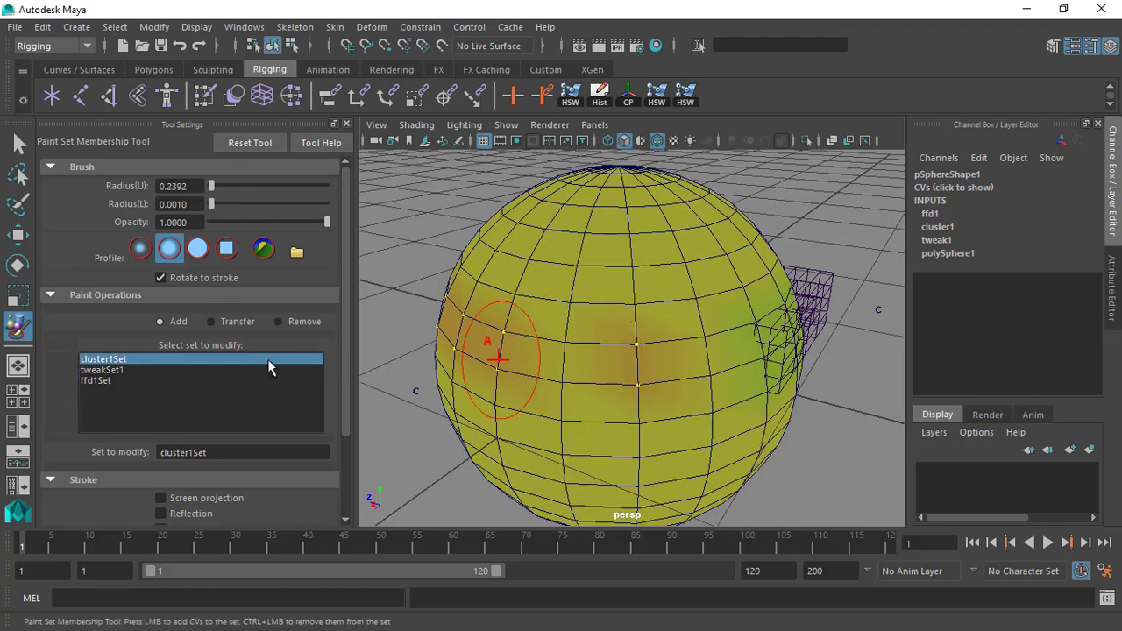
pyautogui.click(126, 370)
pyautogui.click(120, 360)
# Reduce the brush to an upper radius of about 0.0823 and paint the two vertices in the band's gap into cluster1Set.
pyautogui.moveTo(626, 313)
pyautogui.keyDown('alt'); pyautogui.mouseDown()
pyautogui.moveTo(671, 313)
pyautogui.moveTo(648, 314)
pyautogui.moveTo(688, 342)
pyautogui.moveTo(624, 342)
pyautogui.mouseUp(); pyautogui.keyUp('alt')
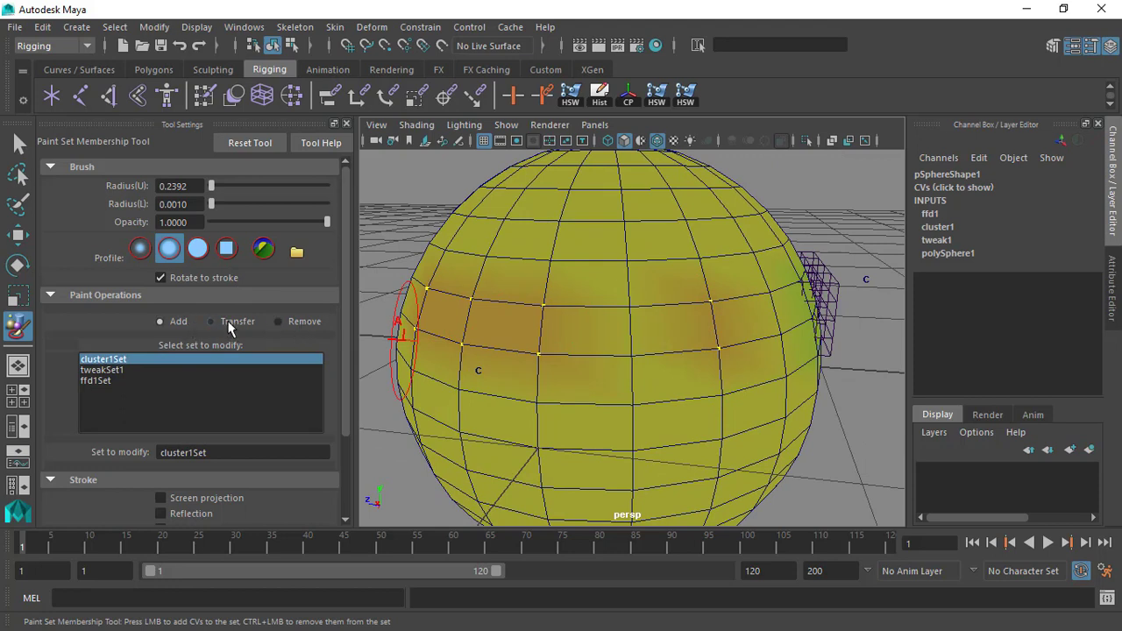
pyautogui.scroll(1, 661, 336)
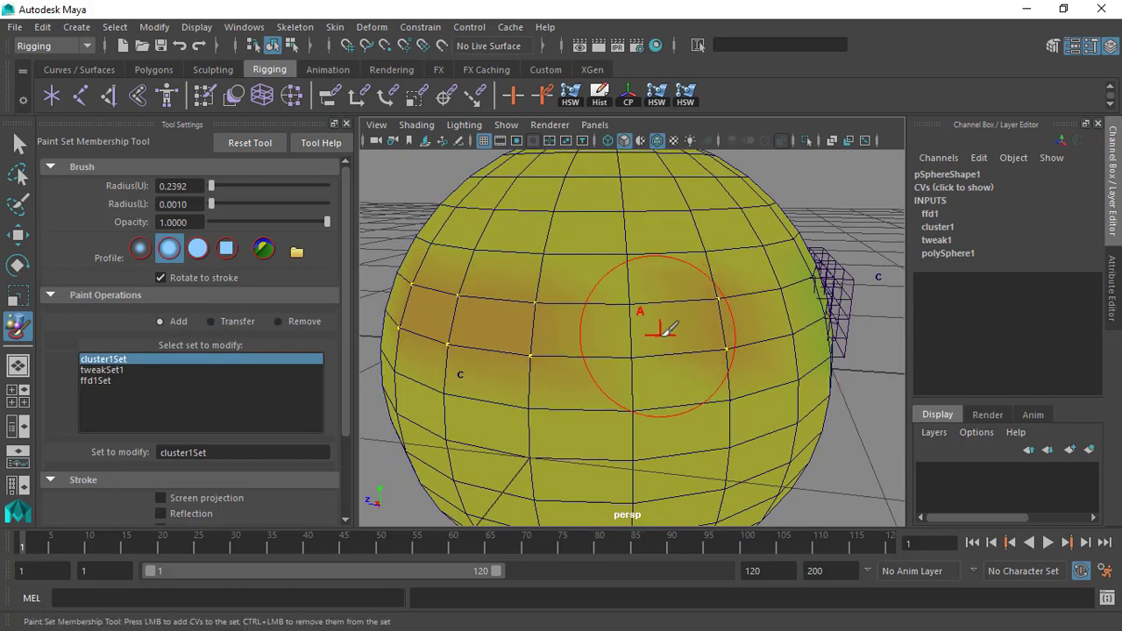
pyautogui.press('b')
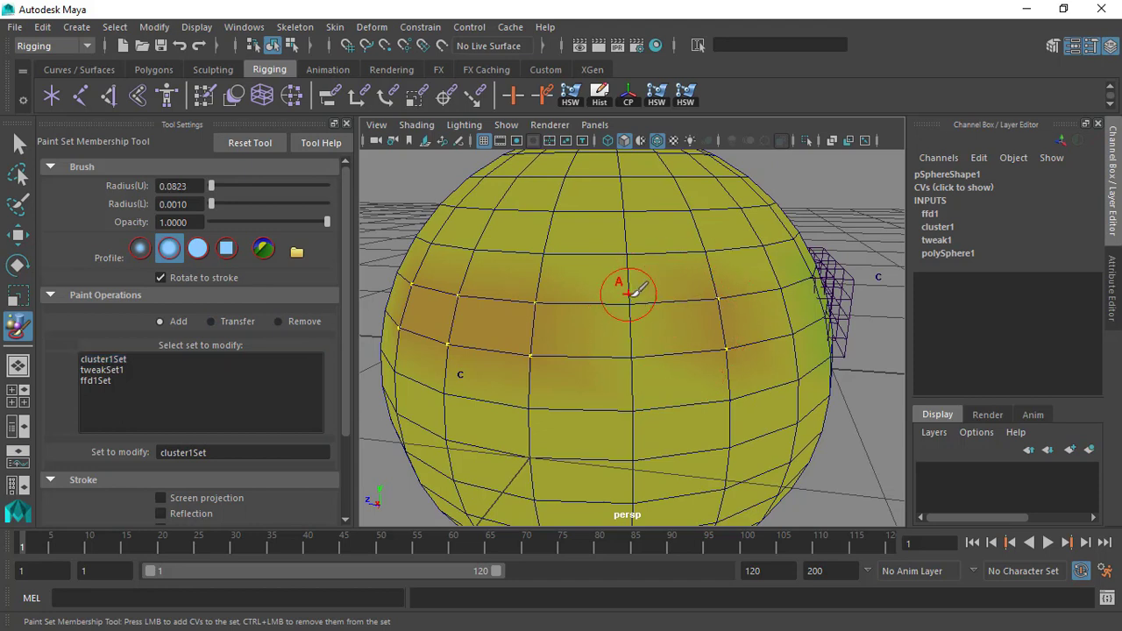
pyautogui.keyDown('alt'); pyautogui.moveTo(690, 301); pyautogui.dragTo(668, 302); pyautogui.keyUp('alt')
pyautogui.click(96, 362)
pyautogui.moveTo(722, 273)
pyautogui.keyDown('alt'); pyautogui.mouseDown()
pyautogui.moveTo(640, 303)
pyautogui.moveTo(644, 342)
pyautogui.mouseUp(); pyautogui.keyUp('alt')
pyautogui.moveTo(614, 301); pyautogui.dragTo(664, 364)
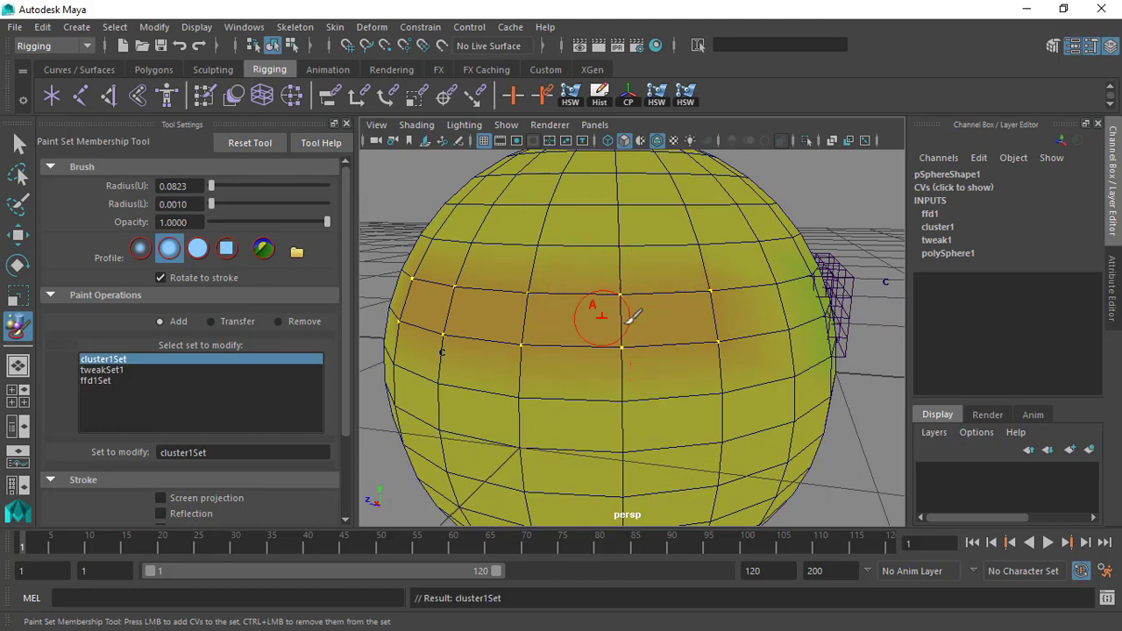
# Try adding vertices above the band to cluster1Set, undo those strokes, and paint two vertices just below the band into the set.
pyautogui.moveTo(708, 326)
pyautogui.keyDown('alt'); pyautogui.mouseDown()
pyautogui.moveTo(614, 326)
pyautogui.moveTo(771, 282)
pyautogui.moveTo(616, 248)
pyautogui.moveTo(675, 295)
pyautogui.mouseUp(); pyautogui.keyUp('alt')
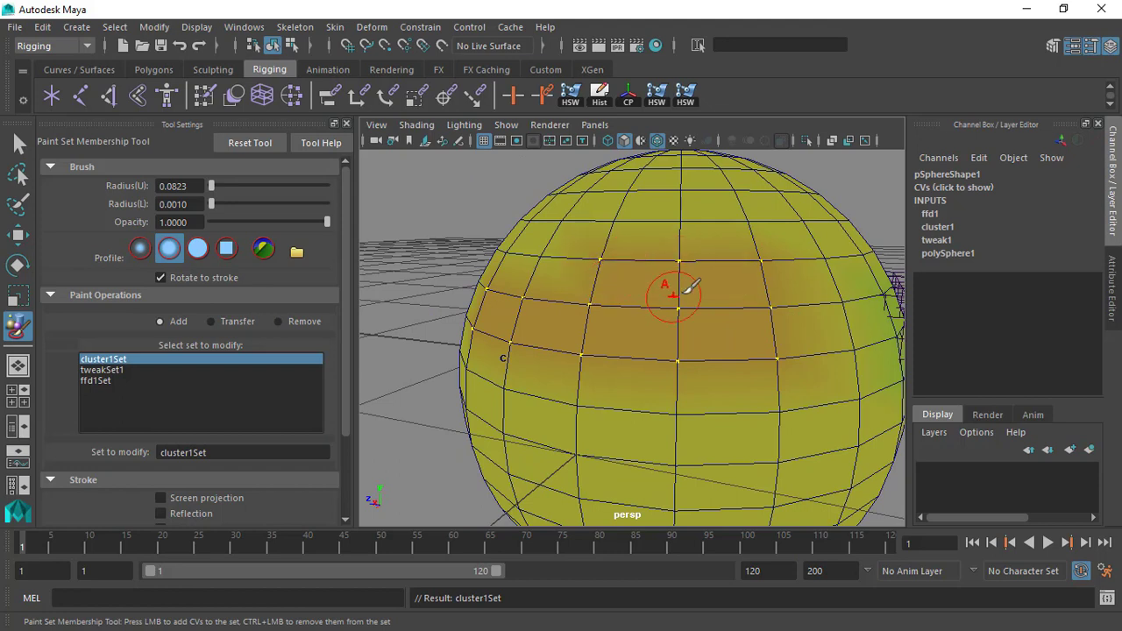
pyautogui.keyDown('alt'); pyautogui.moveTo(737, 318); pyautogui.dragTo(757, 339); pyautogui.keyUp('alt')
pyautogui.hotkey('ctrl', 'z')
pyautogui.hotkey('ctrl', 'z')
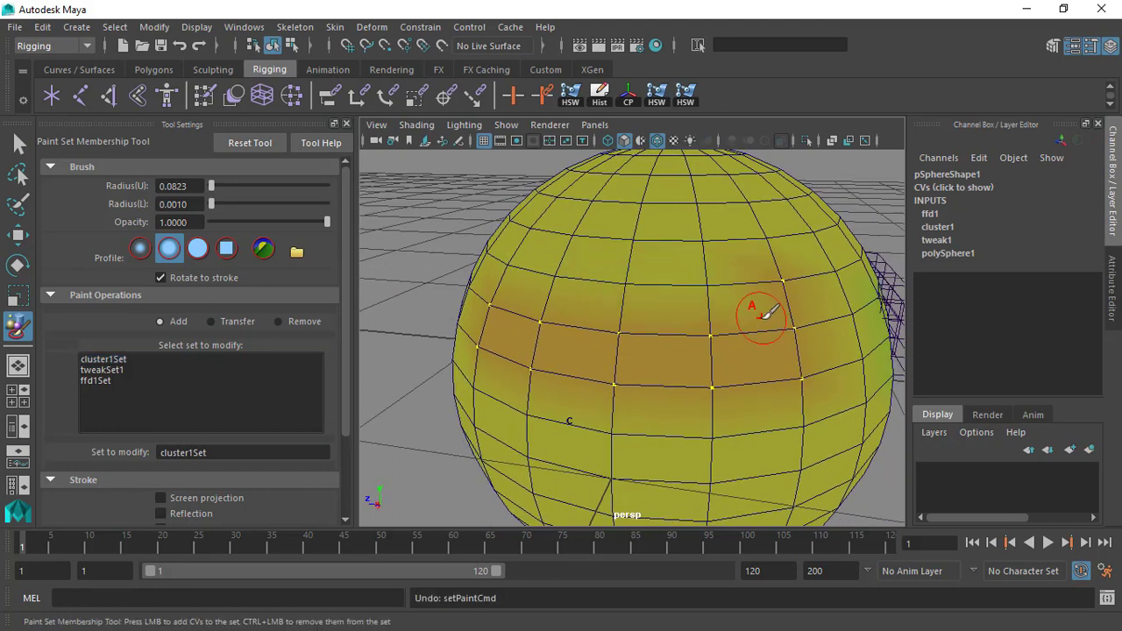
pyautogui.moveTo(710, 306)
pyautogui.keyDown('alt'); pyautogui.mouseDown()
pyautogui.moveTo(714, 366)
pyautogui.moveTo(737, 383)
pyautogui.moveTo(688, 352)
pyautogui.moveTo(680, 374)
pyautogui.mouseUp(); pyautogui.keyUp('alt')
pyautogui.keyDown('alt'); pyautogui.moveTo(784, 400); pyautogui.dragTo(729, 381, button='right'); pyautogui.keyUp('alt')
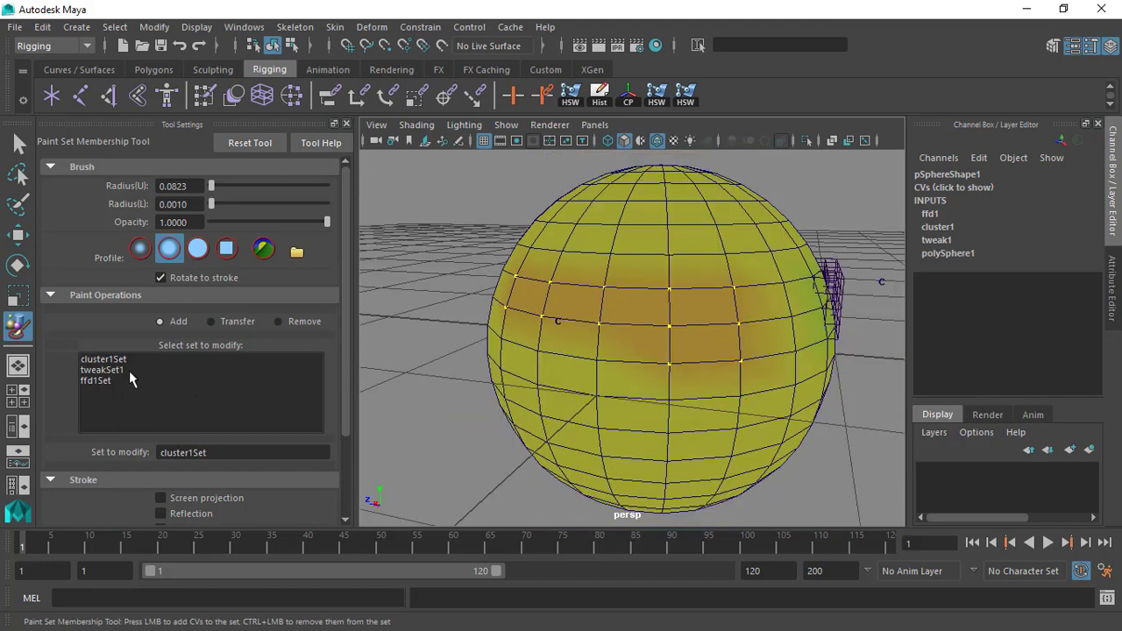
# Make ffd1Set the set to modify and paint the row of vertices above the lattice into it.
pyautogui.click(102, 382)
pyautogui.keyDown('alt'); pyautogui.moveTo(659, 304); pyautogui.dragTo(661, 311); pyautogui.keyUp('alt')
pyautogui.keyDown('alt'); pyautogui.moveTo(687, 292); pyautogui.dragTo(762, 288, button='right'); pyautogui.keyUp('alt')
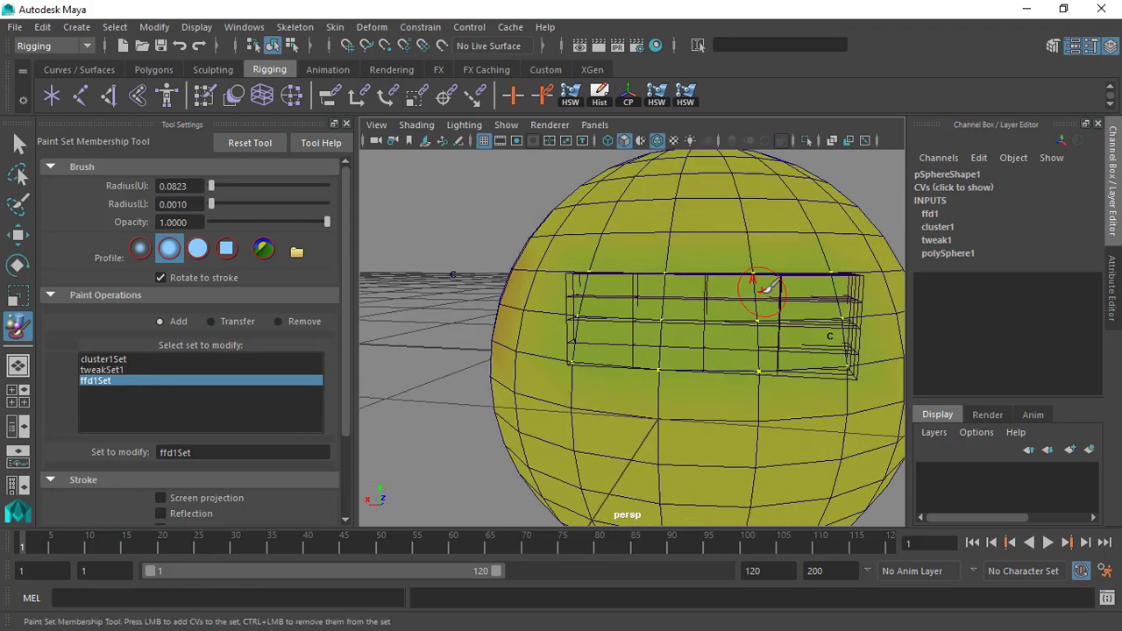
pyautogui.keyDown('alt'); pyautogui.moveTo(761, 304); pyautogui.dragTo(780, 307); pyautogui.keyUp('alt')
pyautogui.moveTo(768, 240); pyautogui.dragTo(626, 235)
pyautogui.moveTo(792, 230)
pyautogui.keyDown('alt'); pyautogui.mouseDown()
pyautogui.moveTo(752, 246)
pyautogui.moveTo(816, 299)
pyautogui.moveTo(404, 352)
pyautogui.mouseUp(); pyautogui.keyUp('alt')
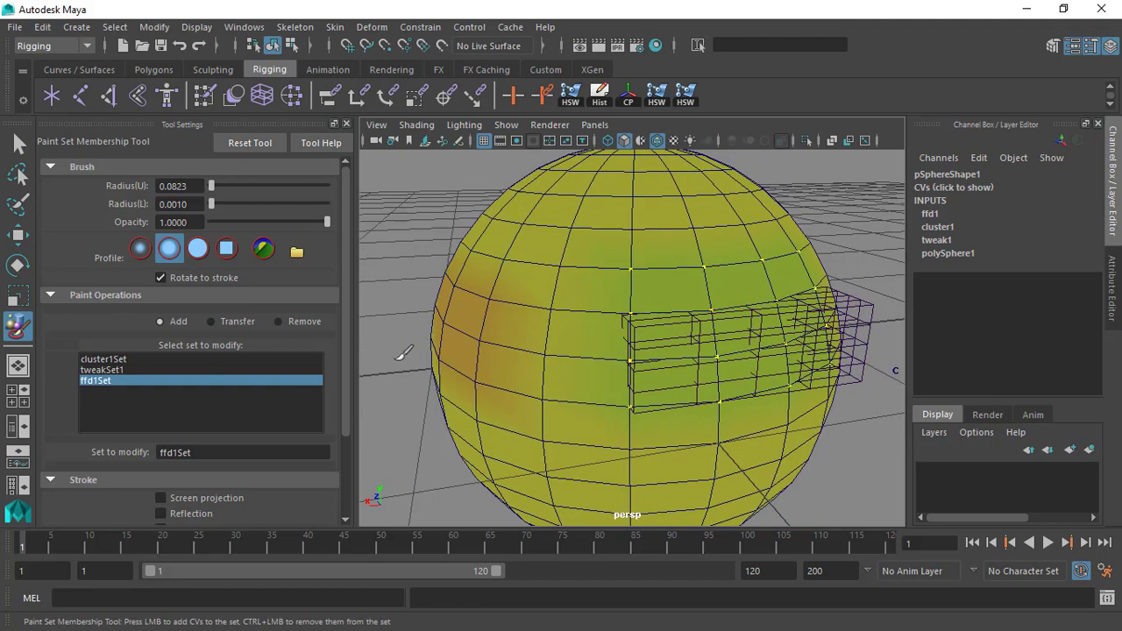
# Change the paint operation to Remove and paint the vertex row above the lattice out of ffd1Set.
pyautogui.click(304, 323)
pyautogui.keyDown('alt'); pyautogui.moveTo(714, 300); pyautogui.dragTo(594, 251); pyautogui.keyUp('alt')
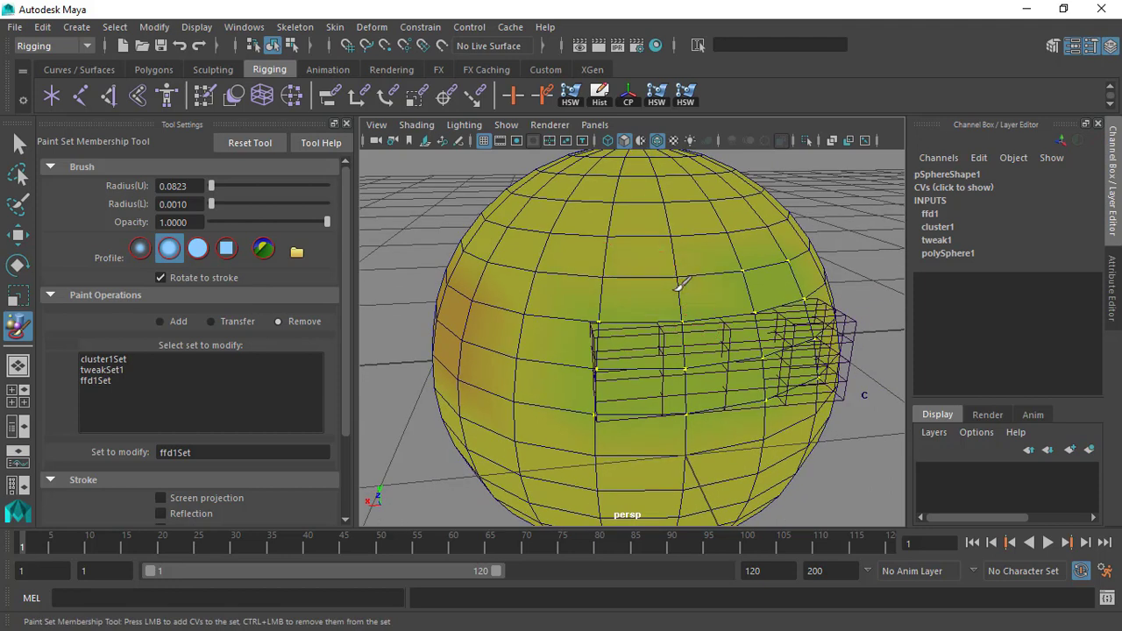
pyautogui.keyDown('alt'); pyautogui.moveTo(800, 289); pyautogui.dragTo(719, 274); pyautogui.keyUp('alt')
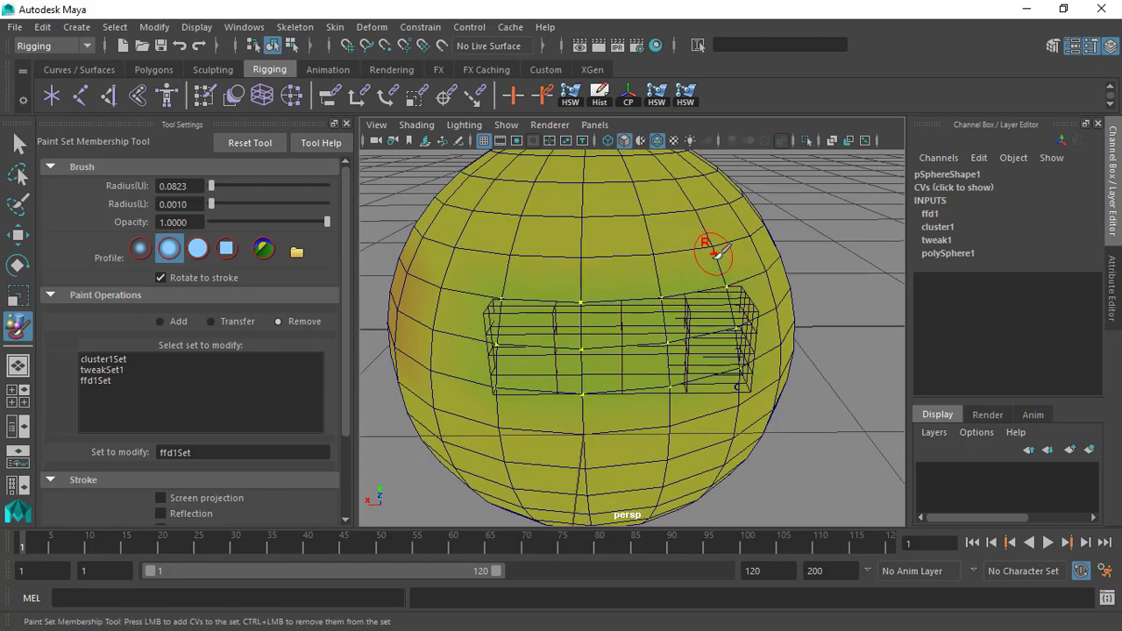
pyautogui.scroll(3, 689, 288)
pyautogui.keyDown('alt'); pyautogui.moveTo(681, 404); pyautogui.dragTo(654, 343); pyautogui.keyUp('alt')
# Select the lattice's cluster handle and move it to about 0.15 in Y and -0.415 in Z.
pyautogui.scroll(-2, 680, 323)
pyautogui.click(19, 143)
pyautogui.keyDown('alt'); pyautogui.moveTo(894, 359); pyautogui.dragTo(488, 302); pyautogui.keyUp('alt')
pyautogui.click(402, 254)
pyautogui.keyDown('alt'); pyautogui.moveTo(402, 254); pyautogui.dragTo(450, 329); pyautogui.keyUp('alt')
pyautogui.click(367, 292)
pyautogui.keyDown('alt'); pyautogui.moveTo(372, 299); pyautogui.dragTo(652, 374); pyautogui.keyUp('alt')
pyautogui.press('w')
pyautogui.moveTo(662, 276); pyautogui.dragTo(552, 235)
pyautogui.keyDown('alt'); pyautogui.moveTo(553, 235); pyautogui.dragTo(764, 321); pyautogui.keyUp('alt')
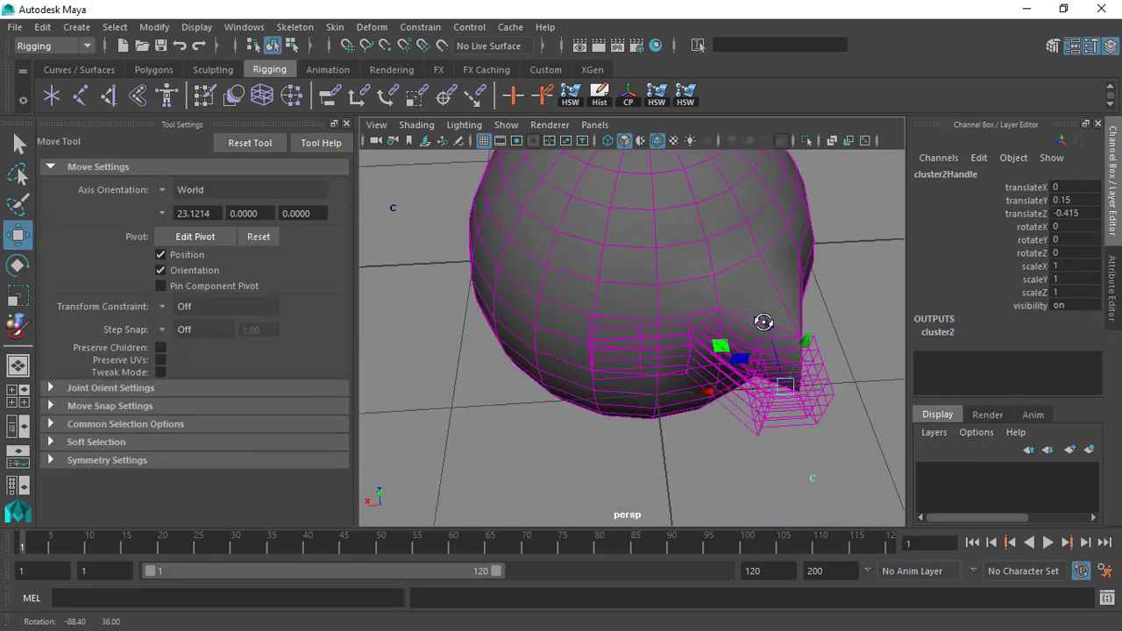
# Examine the stretched lattice and the sphere's deformed surface from several angles.
pyautogui.keyDown('alt'); pyautogui.moveTo(777, 328); pyautogui.dragTo(702, 304, button='middle'); pyautogui.keyUp('alt')
pyautogui.keyDown('alt'); pyautogui.moveTo(701, 303); pyautogui.dragTo(769, 393, button='right'); pyautogui.keyUp('alt')
pyautogui.keyDown('alt'); pyautogui.moveTo(768, 393); pyautogui.dragTo(804, 351); pyautogui.keyUp('alt')
pyautogui.keyDown('alt'); pyautogui.moveTo(804, 351); pyautogui.dragTo(814, 368, button='middle'); pyautogui.keyUp('alt')
pyautogui.keyDown('alt'); pyautogui.moveTo(813, 368); pyautogui.dragTo(787, 333); pyautogui.keyUp('alt')
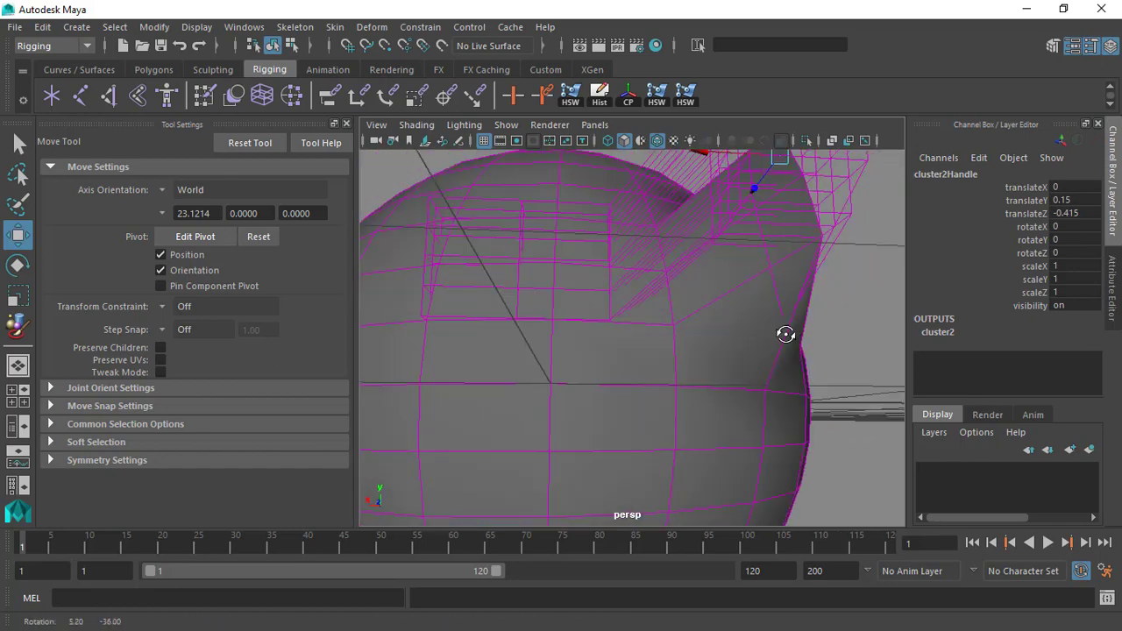
pyautogui.keyDown('alt'); pyautogui.moveTo(712, 262); pyautogui.dragTo(721, 307, button='middle'); pyautogui.keyUp('alt')
pyautogui.keyDown('alt'); pyautogui.moveTo(721, 308); pyautogui.dragTo(675, 293); pyautogui.keyUp('alt')
pyautogui.keyDown('alt'); pyautogui.moveTo(675, 293); pyautogui.dragTo(644, 351, button='right'); pyautogui.keyUp('alt')
pyautogui.keyDown('alt'); pyautogui.moveTo(704, 241); pyautogui.dragTo(739, 370); pyautogui.keyUp('alt')
pyautogui.keyDown('alt'); pyautogui.moveTo(738, 370); pyautogui.dragTo(753, 369, button='right'); pyautogui.keyUp('alt')
pyautogui.keyDown('alt'); pyautogui.moveTo(753, 369); pyautogui.dragTo(757, 391); pyautogui.keyUp('alt')
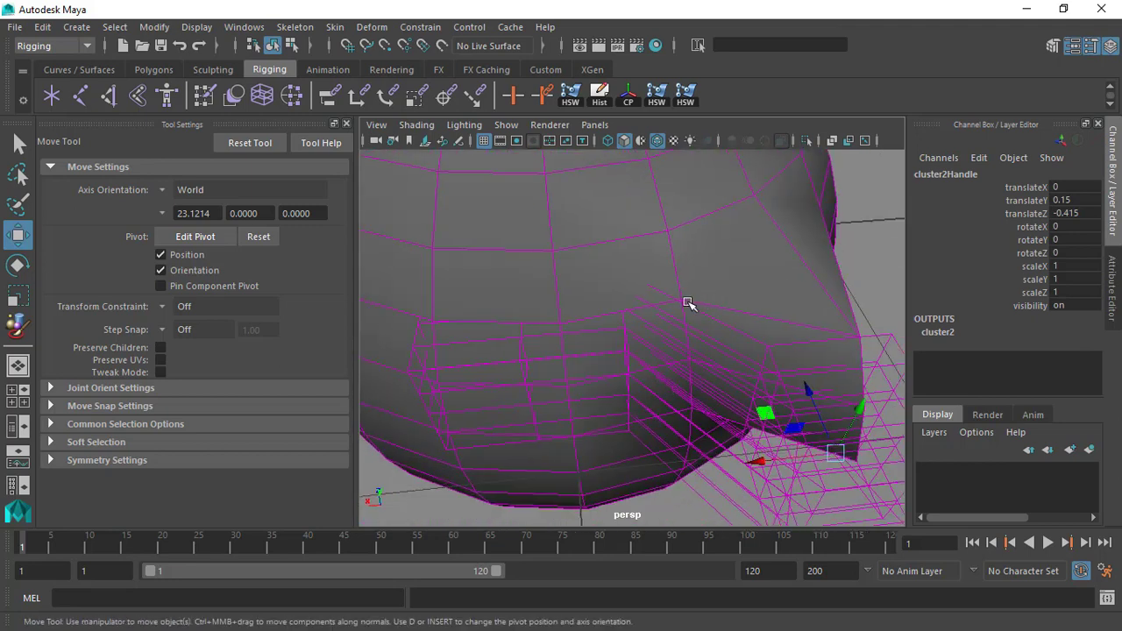
pyautogui.keyDown('alt'); pyautogui.moveTo(686, 391); pyautogui.dragTo(651, 328, button='right'); pyautogui.keyUp('alt')
pyautogui.keyDown('alt'); pyautogui.moveTo(655, 373); pyautogui.dragTo(641, 289); pyautogui.keyUp('alt')
pyautogui.keyDown('alt'); pyautogui.moveTo(641, 290); pyautogui.dragTo(629, 279, button='right'); pyautogui.keyUp('alt')
pyautogui.keyDown('alt'); pyautogui.moveTo(834, 325); pyautogui.dragTo(660, 320); pyautogui.keyUp('alt')
pyautogui.keyDown('alt'); pyautogui.moveTo(660, 342); pyautogui.dragTo(669, 367, button='right'); pyautogui.keyUp('alt')
pyautogui.keyDown('alt'); pyautogui.moveTo(669, 367); pyautogui.dragTo(681, 383); pyautogui.keyUp('alt')
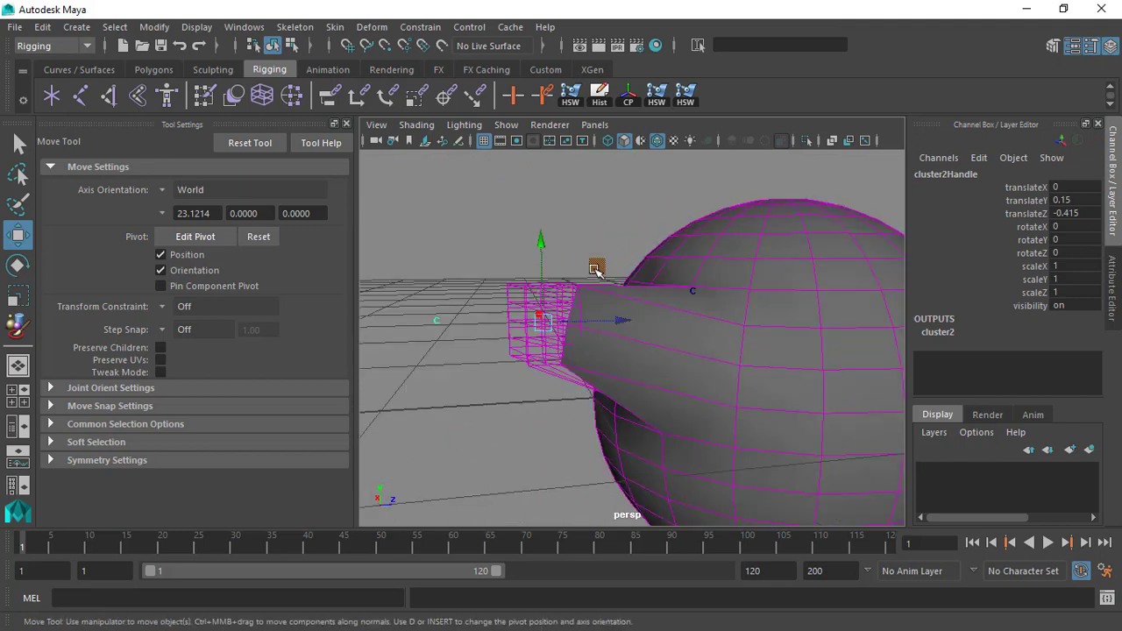
pyautogui.moveTo(595, 269); pyautogui.dragTo(621, 300)
pyautogui.keyDown('alt'); pyautogui.moveTo(624, 302); pyautogui.dragTo(789, 286); pyautogui.keyUp('alt')
pyautogui.keyDown('alt'); pyautogui.moveTo(735, 326); pyautogui.dragTo(756, 375, button='right'); pyautogui.keyUp('alt')
pyautogui.keyDown('alt'); pyautogui.moveTo(777, 318); pyautogui.dragTo(692, 334); pyautogui.keyUp('alt')
pyautogui.keyDown('alt'); pyautogui.moveTo(656, 253); pyautogui.dragTo(681, 238); pyautogui.keyUp('alt')
pyautogui.hotkey('ctrl', 'z')
# Select the sphere's own cluster handle and move it to about 0.324 in X and 0.171 in Y.
pyautogui.keyDown('alt'); pyautogui.moveTo(619, 277); pyautogui.dragTo(717, 295); pyautogui.keyUp('alt')
pyautogui.keyDown('alt'); pyautogui.moveTo(491, 288); pyautogui.dragTo(657, 283, button='middle'); pyautogui.keyUp('alt')
pyautogui.keyDown('alt'); pyautogui.moveTo(628, 300); pyautogui.dragTo(666, 303); pyautogui.keyUp('alt')
pyautogui.keyDown('alt'); pyautogui.moveTo(667, 303); pyautogui.dragTo(619, 246, button='right'); pyautogui.keyUp('alt')
pyautogui.keyDown('alt'); pyautogui.moveTo(617, 285); pyautogui.dragTo(516, 282); pyautogui.keyUp('alt')
pyautogui.click(504, 322)
pyautogui.moveTo(512, 337); pyautogui.dragTo(473, 294)
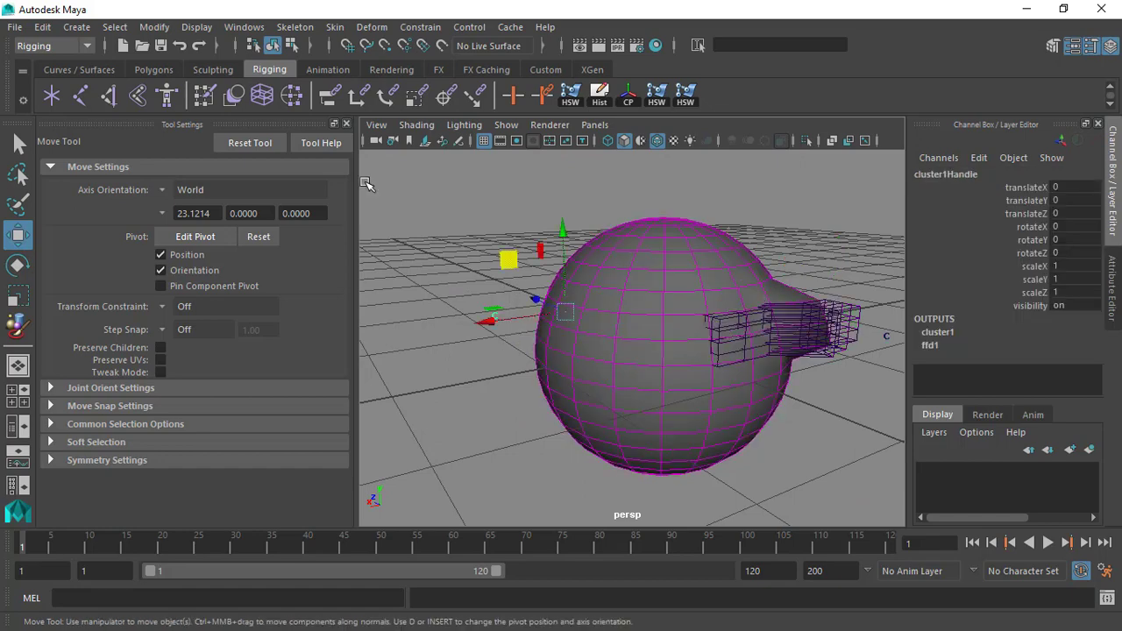
pyautogui.click(347, 124)
pyautogui.keyDown('alt'); pyautogui.moveTo(425, 246); pyautogui.dragTo(362, 278); pyautogui.keyUp('alt')
pyautogui.moveTo(282, 232); pyautogui.dragTo(342, 219)
pyautogui.keyDown('alt'); pyautogui.moveTo(468, 243); pyautogui.dragTo(317, 312); pyautogui.keyUp('alt')
pyautogui.doubleClick(12, 335)
pyautogui.moveTo(572, 291)
pyautogui.keyDown('alt'); pyautogui.mouseDown()
pyautogui.moveTo(642, 296)
pyautogui.moveTo(670, 321)
pyautogui.mouseUp(); pyautogui.keyUp('alt')
pyautogui.scroll(4, 569, 323)
pyautogui.scroll(-3, 607, 288)
pyautogui.click(371, 28)
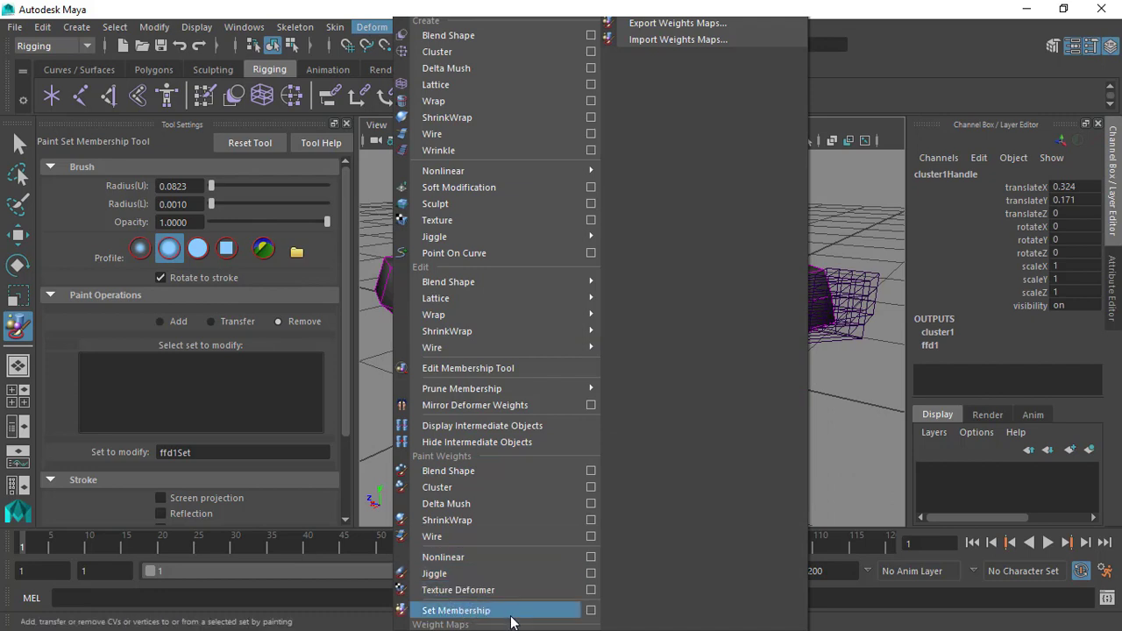
pyautogui.click(512, 613)
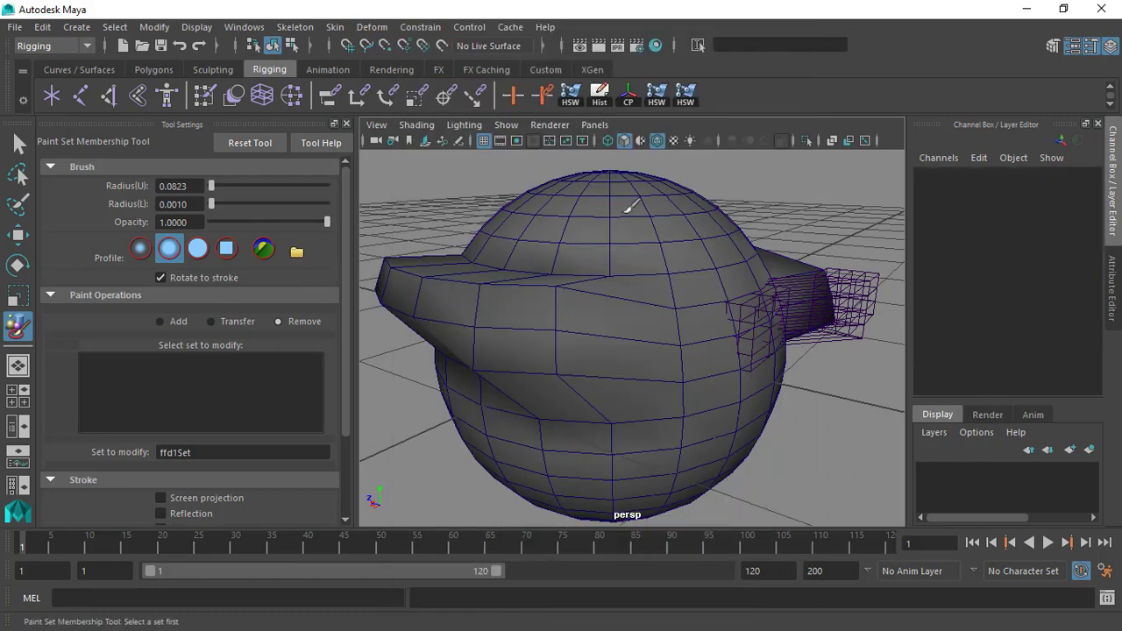
pyautogui.press('q')
# Select the deformed sphere and activate the Paint Set Membership Tool on it.
pyautogui.click(628, 235)
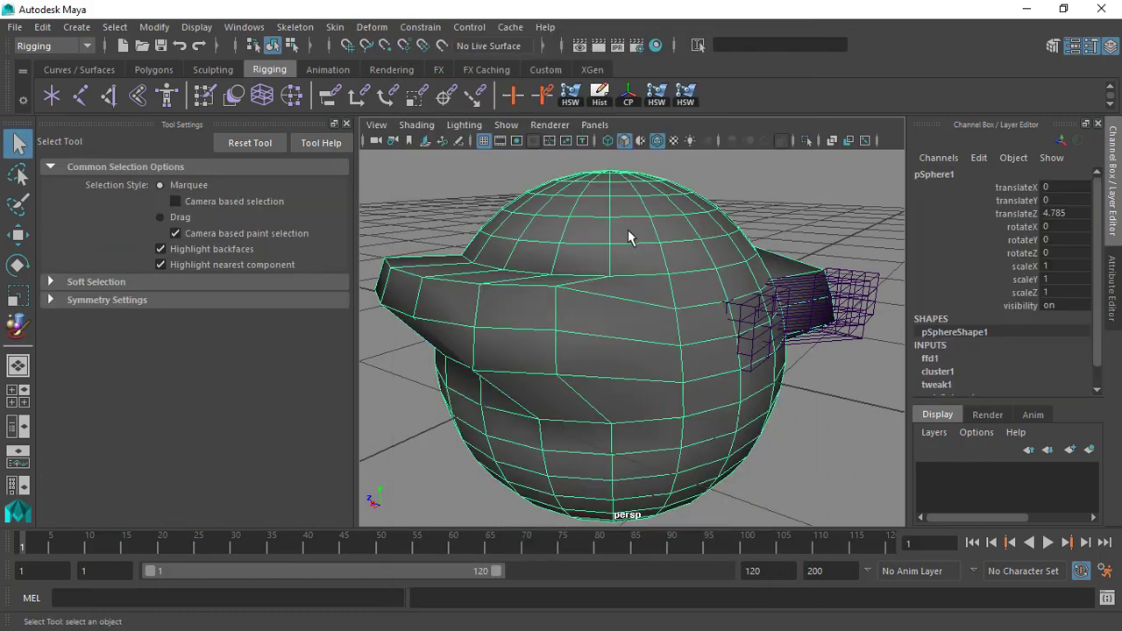
pyautogui.click(371, 26)
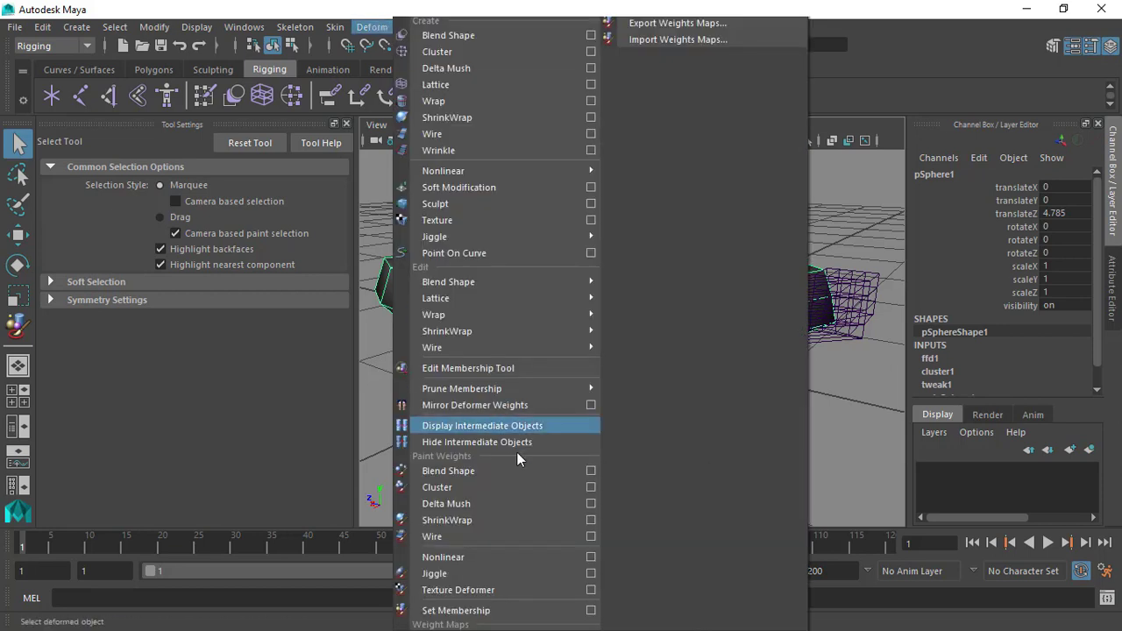
pyautogui.click(494, 616)
pyautogui.scroll(-3, 579, 298)
pyautogui.scroll(2, 597, 297)
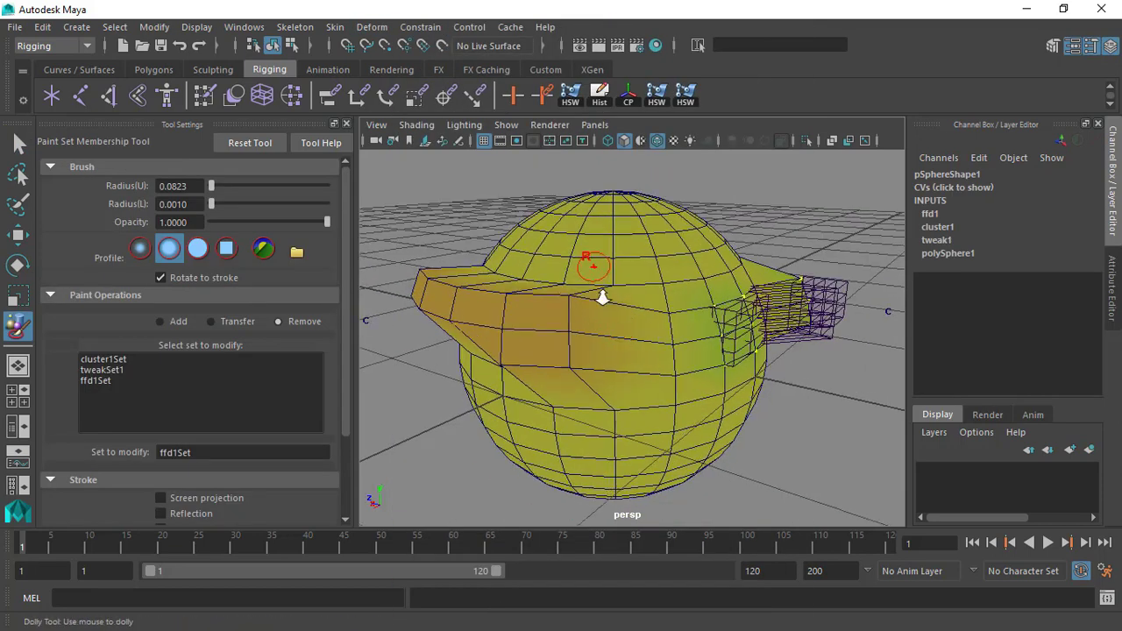
pyautogui.scroll(1, 603, 298)
# Compare which vertices of the deformed sphere belong to cluster1Set, tweakSet1 and ffd1Set, ending on ffd1Set.
pyautogui.click(113, 360)
pyautogui.click(112, 370)
pyautogui.click(110, 381)
pyautogui.click(112, 359)
pyautogui.click(111, 381)
pyautogui.click(113, 359)
pyautogui.click(112, 380)
pyautogui.click(113, 359)
pyautogui.click(112, 370)
pyautogui.click(112, 381)
pyautogui.keyDown('alt'); pyautogui.moveTo(518, 333); pyautogui.dragTo(465, 234); pyautogui.keyUp('alt')
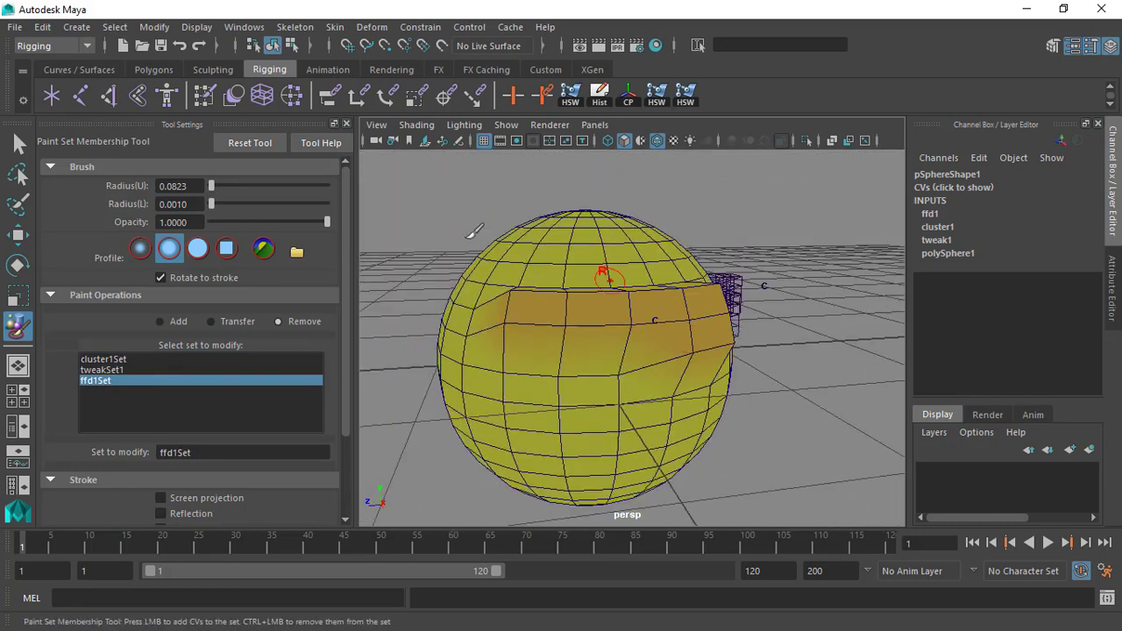
# Close the tool settings, return to the Select Tool and select the sphere's cluster handle.
pyautogui.click(346, 123)
pyautogui.moveTo(504, 310)
pyautogui.keyDown('alt'); pyautogui.mouseDown()
pyautogui.moveTo(484, 287)
pyautogui.moveTo(454, 314)
pyautogui.moveTo(232, 293)
pyautogui.mouseUp(); pyautogui.keyUp('alt')
pyautogui.press('q')
pyautogui.moveTo(123, 262)
pyautogui.mouseDown()
pyautogui.moveTo(187, 331)
pyautogui.moveTo(381, 319)
pyautogui.moveTo(379, 302)
pyautogui.mouseUp()
pyautogui.scroll(2, 251, 197)
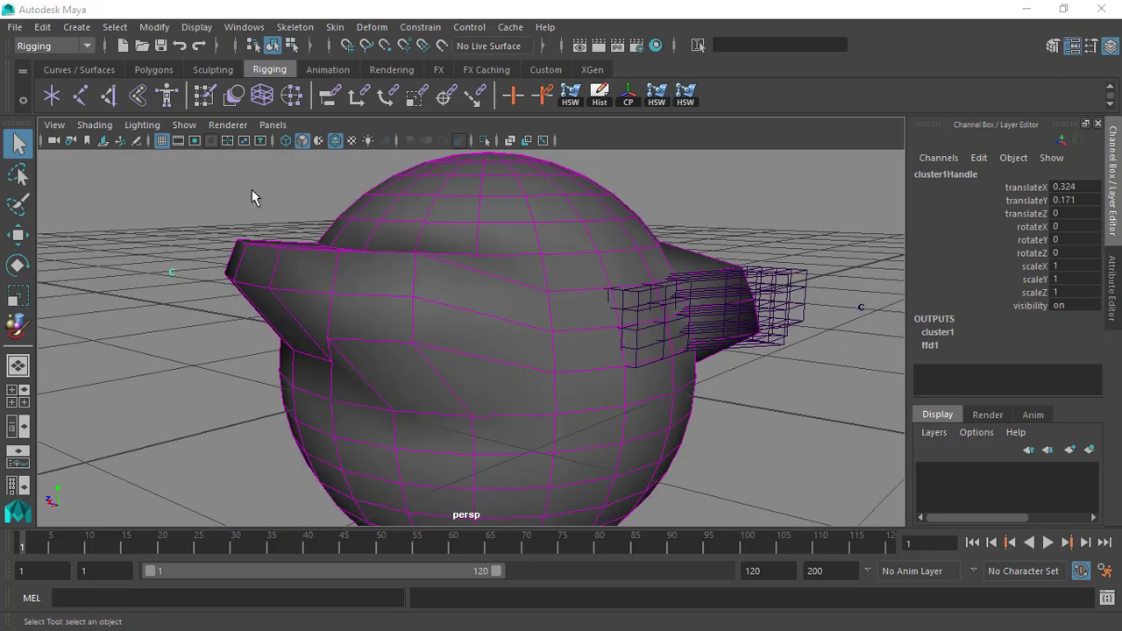
pyautogui.keyDown('alt'); pyautogui.moveTo(384, 290); pyautogui.dragTo(400, 275); pyautogui.keyUp('alt')
pyautogui.click(390, 281)
pyautogui.click(159, 280)
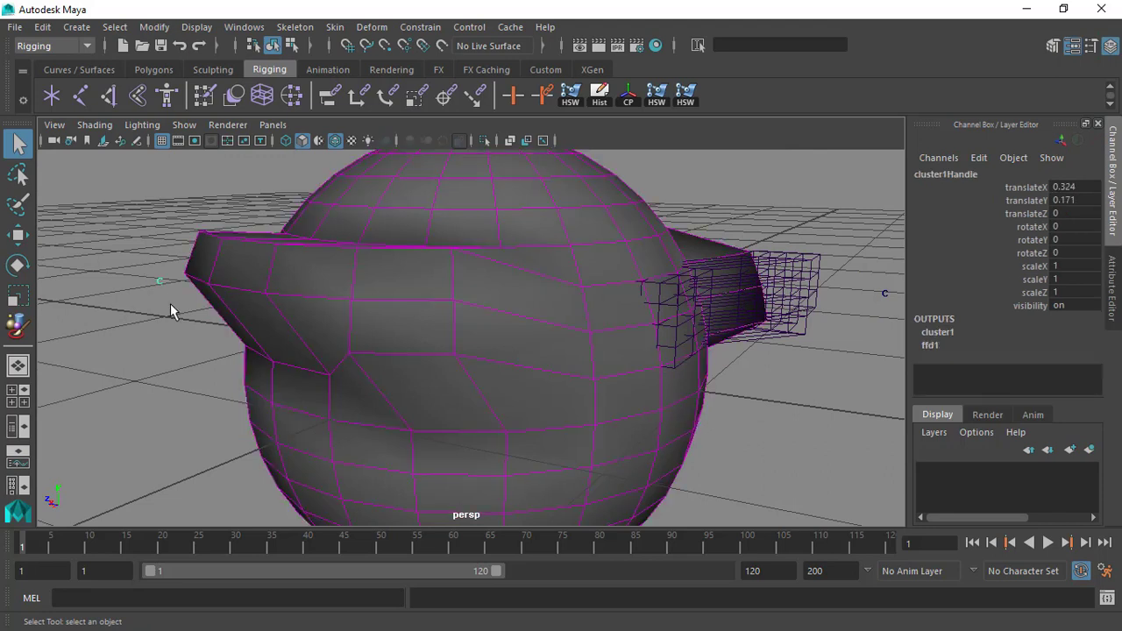
# Set the sphere's cluster handle translateX and translateY to 0.
pyautogui.keyDown('alt'); pyautogui.moveTo(325, 254); pyautogui.dragTo(301, 356); pyautogui.keyUp('alt')
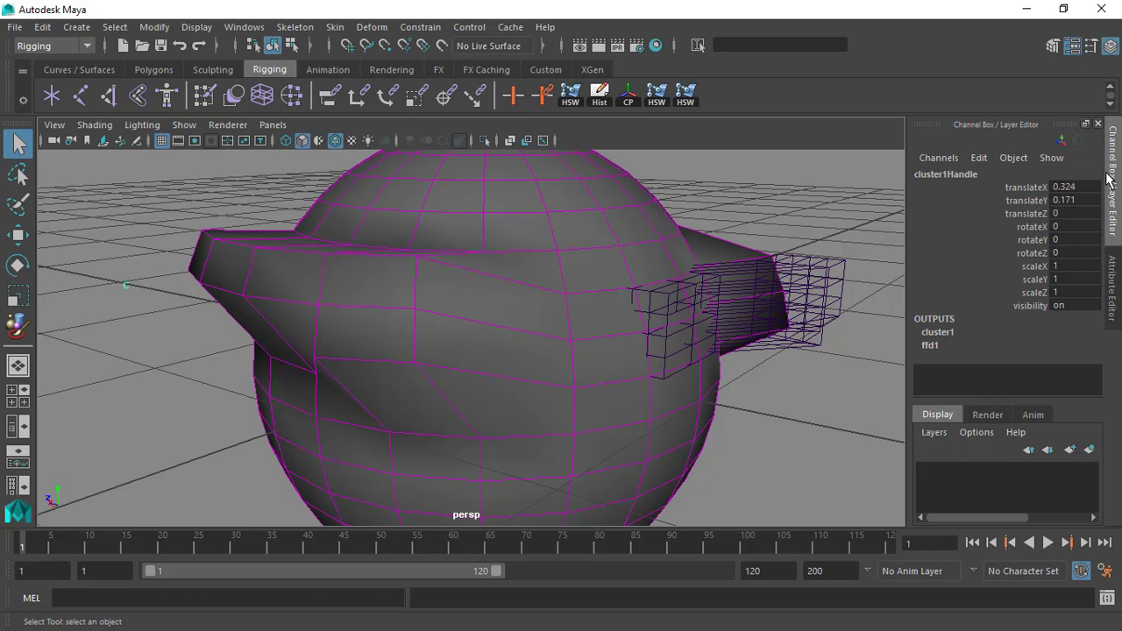
pyautogui.moveTo(1090, 186); pyautogui.dragTo(1090, 210)
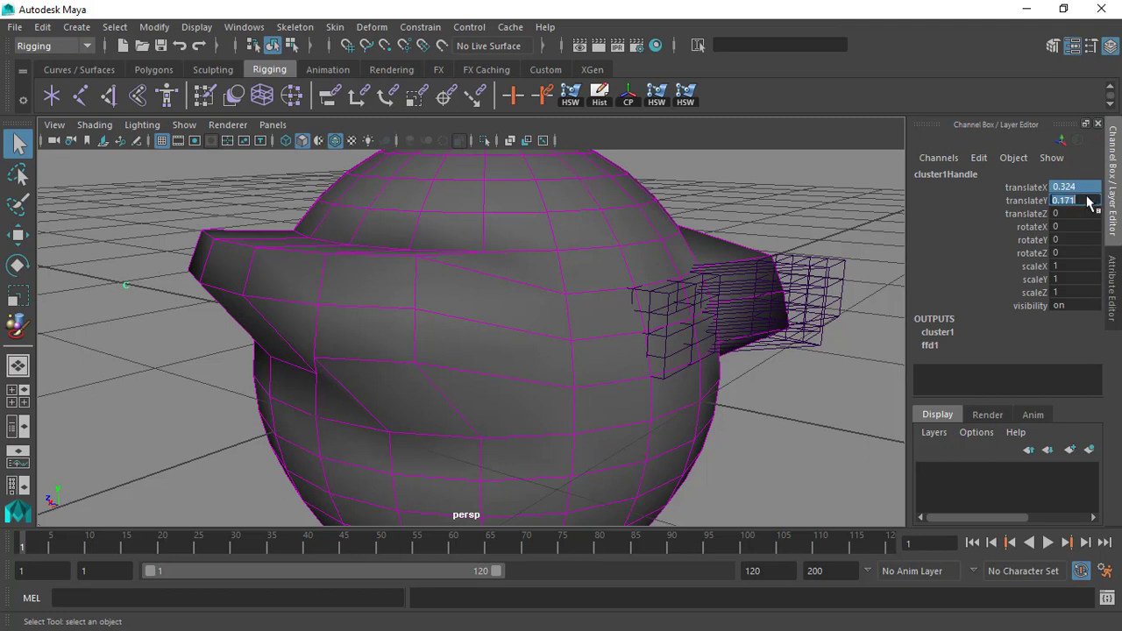
pyautogui.write('0')
pyautogui.press('Return')
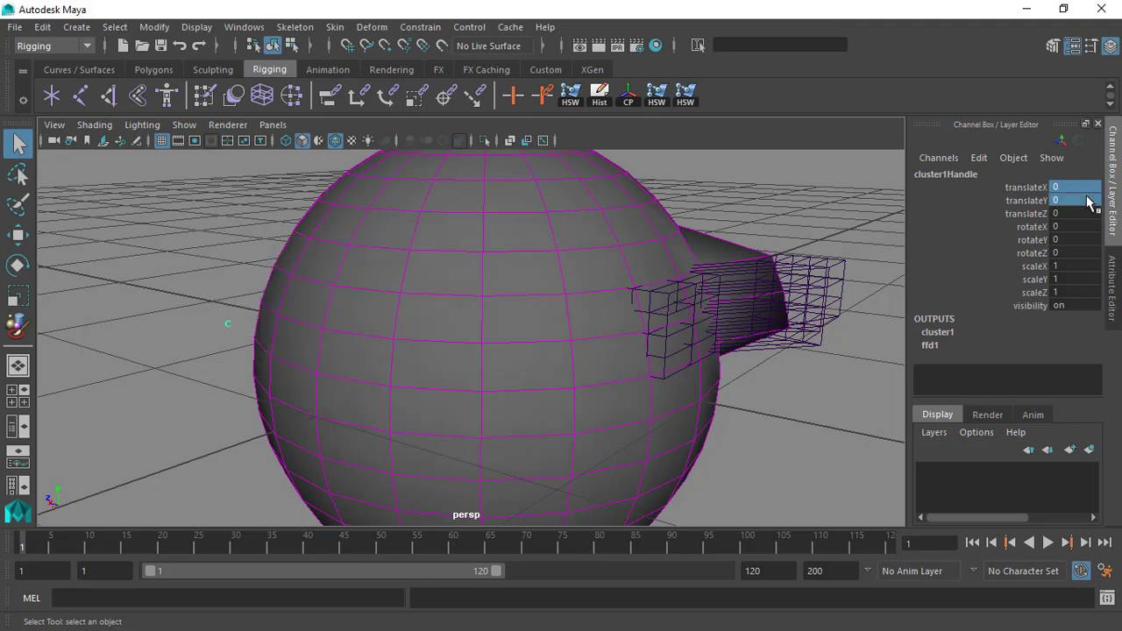
# Examine the sphere and the position of its cluster handle from several angles.
pyautogui.click(370, 310)
pyautogui.keyDown('alt'); pyautogui.moveTo(371, 313); pyautogui.dragTo(451, 310); pyautogui.keyUp('alt')
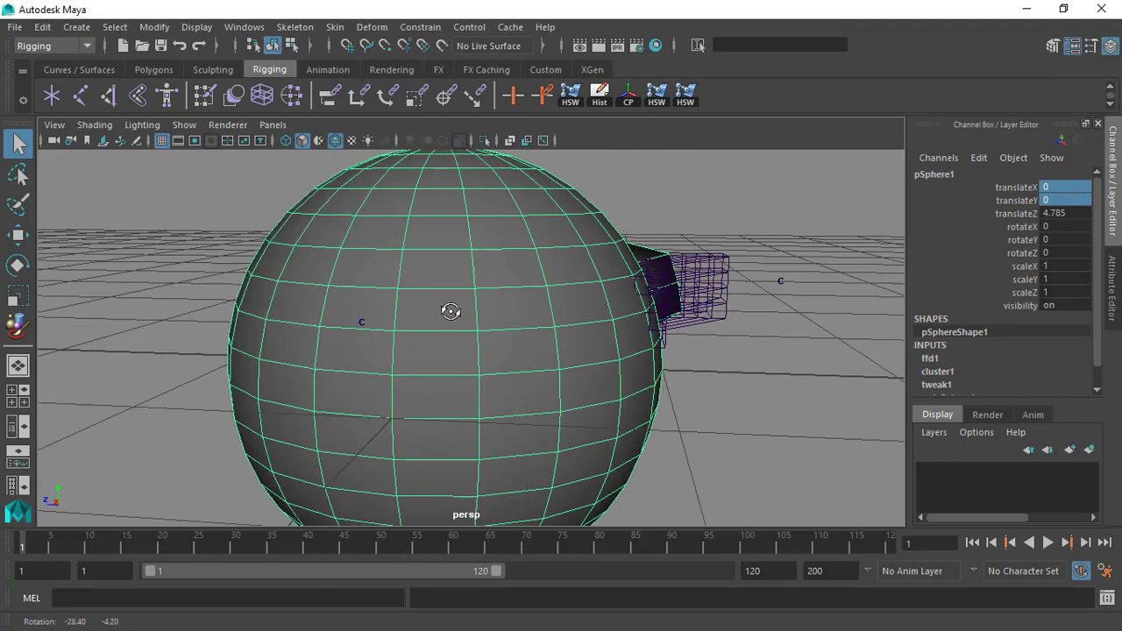
pyautogui.keyDown('alt'); pyautogui.moveTo(507, 301); pyautogui.dragTo(504, 299, button='middle'); pyautogui.keyUp('alt')
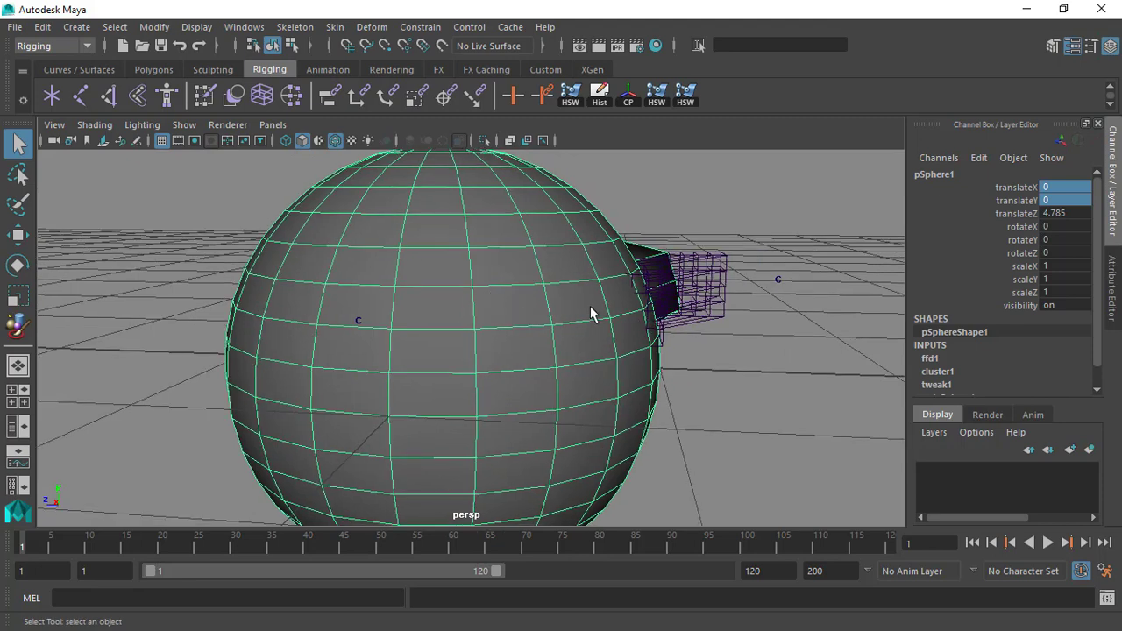
pyautogui.scroll(-3, 499, 314)
pyautogui.scroll(1, 503, 330)
pyautogui.keyDown('alt'); pyautogui.moveTo(524, 325); pyautogui.dragTo(505, 306, button='middle'); pyautogui.keyUp('alt')
pyautogui.scroll(1, 500, 299)
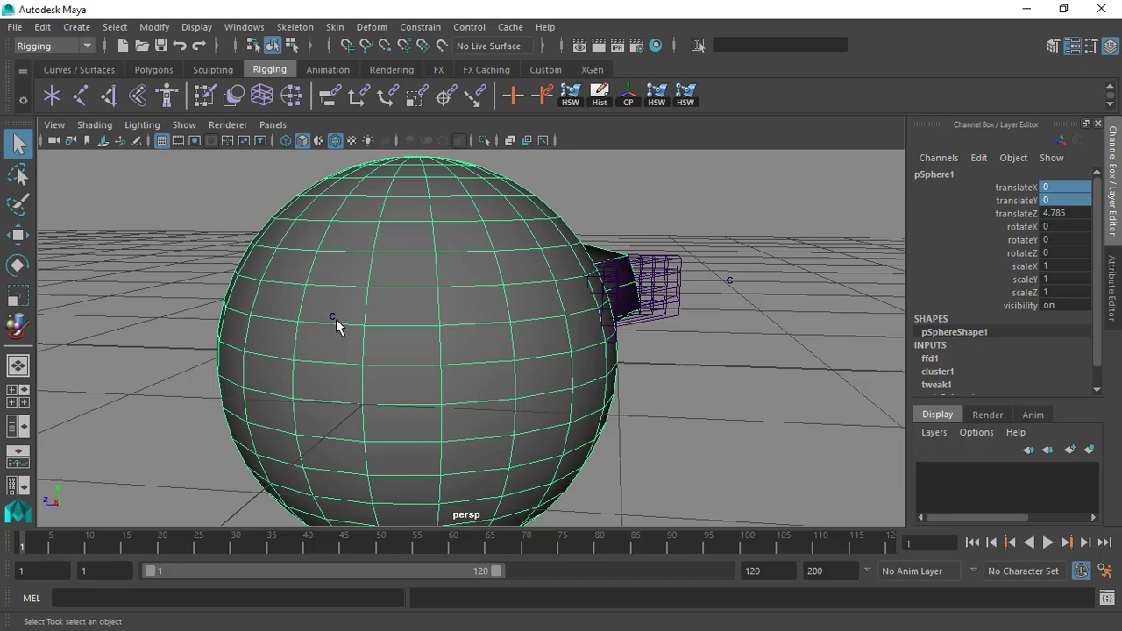
pyautogui.keyDown('alt'); pyautogui.moveTo(334, 318); pyautogui.dragTo(247, 333); pyautogui.keyUp('alt')
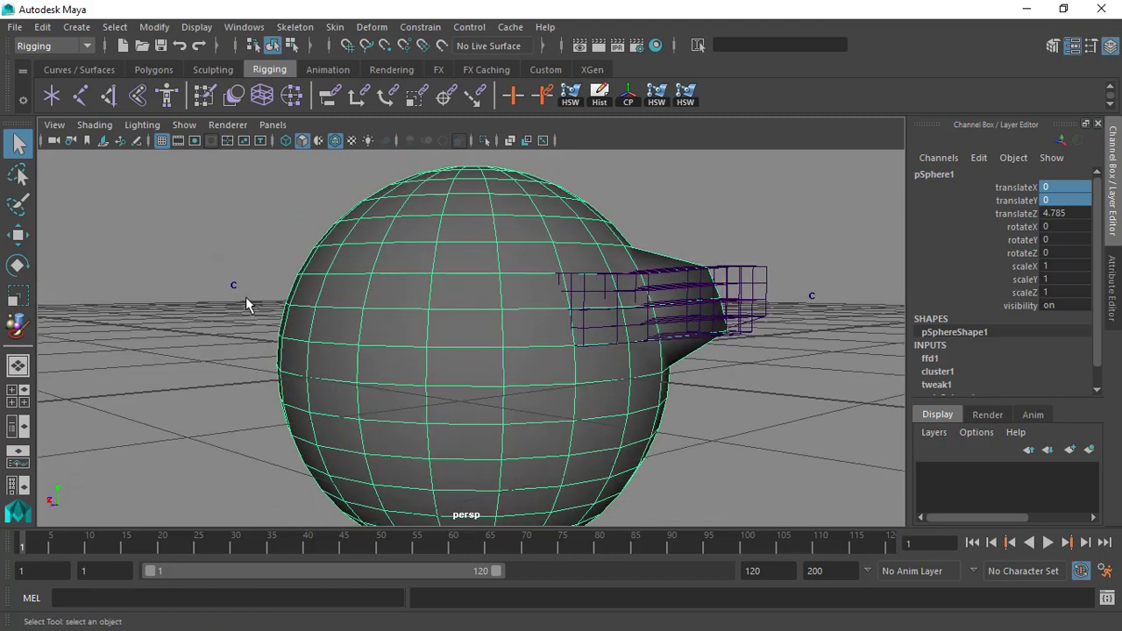
# Select the sphere's cluster handle and activate the Edit Membership Tool for its set.
pyautogui.click(234, 285)
pyautogui.click(372, 27)
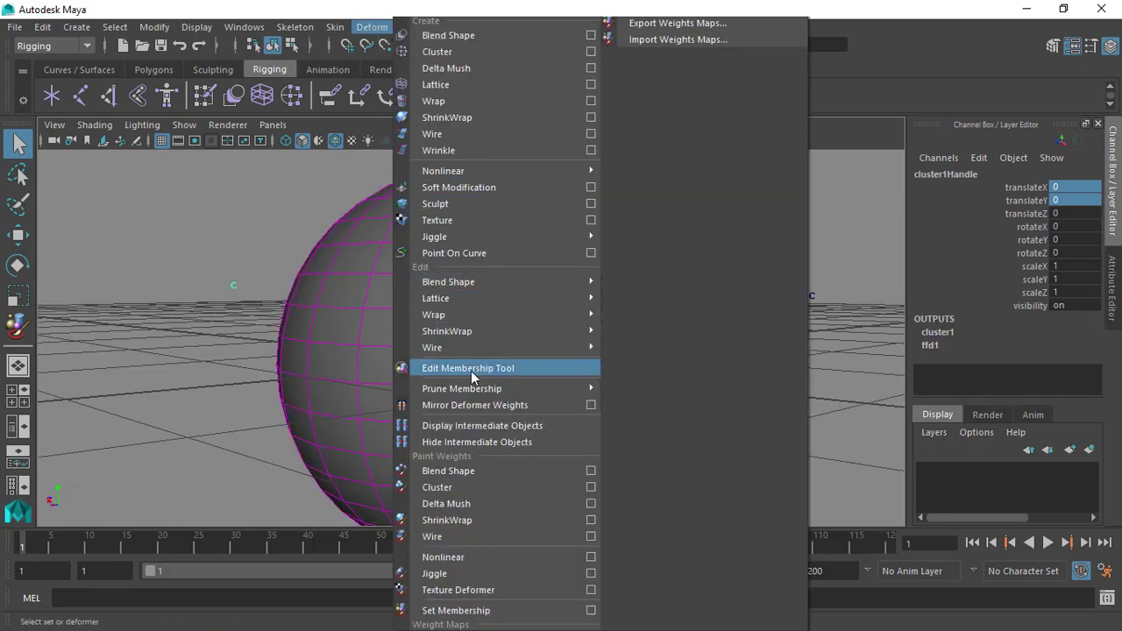
pyautogui.click(504, 369)
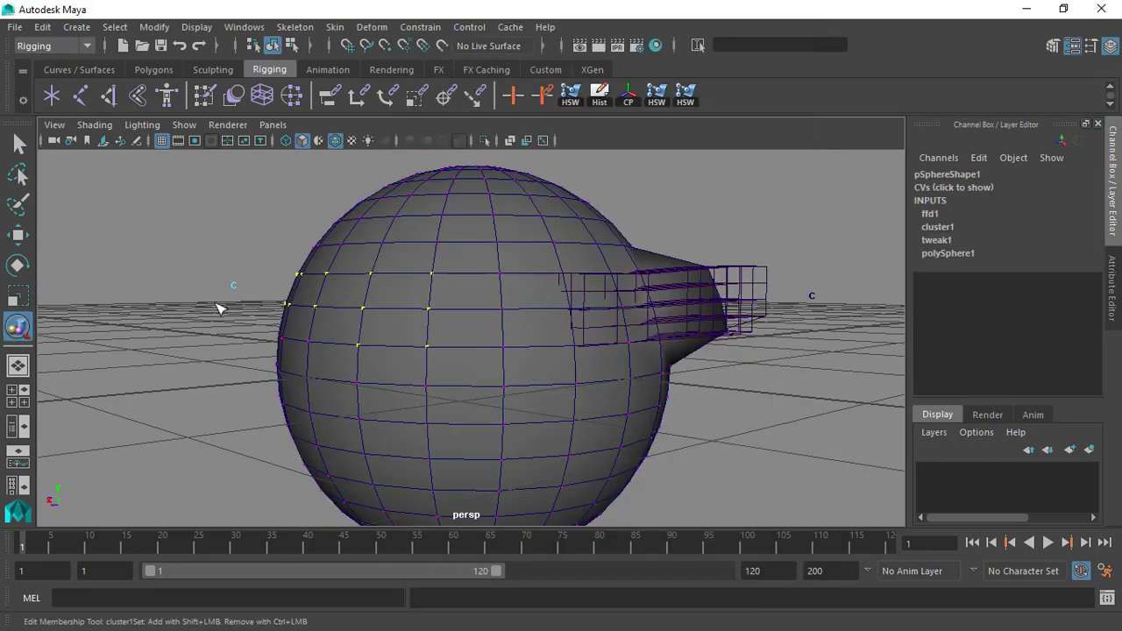
pyautogui.keyDown('alt'); pyautogui.moveTo(233, 282); pyautogui.dragTo(448, 283); pyautogui.keyUp('alt')
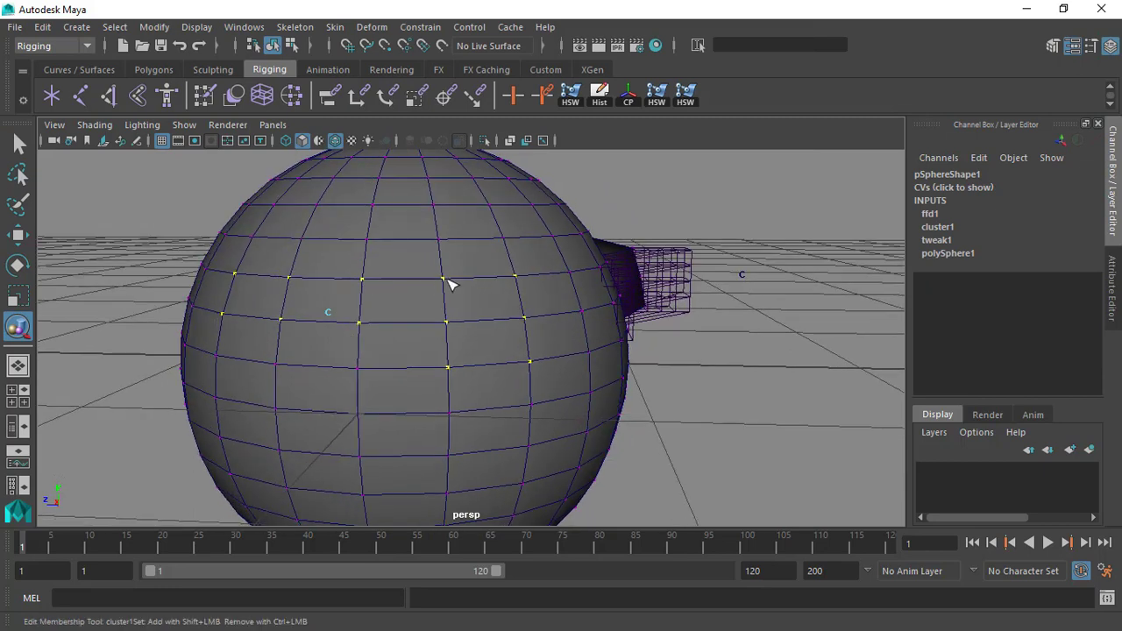
# Leave the Edit Membership Tool and select three vertices, one above another, on the sphere within the existing cluster's area.
pyautogui.keyDown('alt'); pyautogui.moveTo(388, 315); pyautogui.dragTo(330, 316); pyautogui.keyUp('alt')
pyautogui.keyDown('alt'); pyautogui.moveTo(330, 315); pyautogui.dragTo(407, 357, button='right'); pyautogui.keyUp('alt')
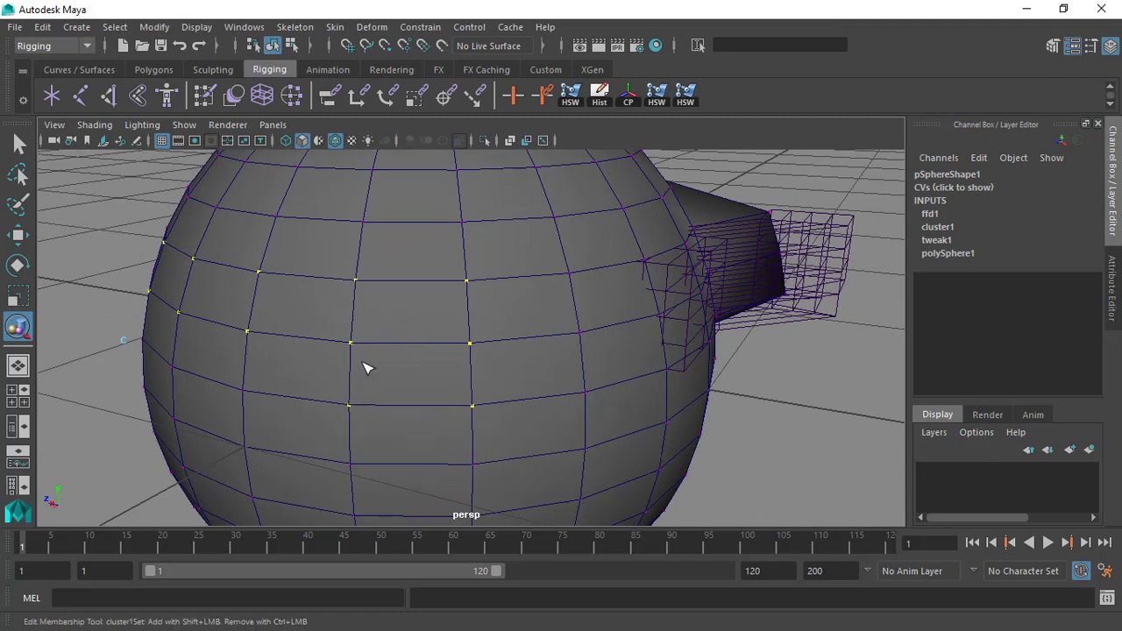
pyautogui.keyDown('alt'); pyautogui.moveTo(367, 368); pyautogui.dragTo(331, 290, button='right'); pyautogui.keyUp('alt')
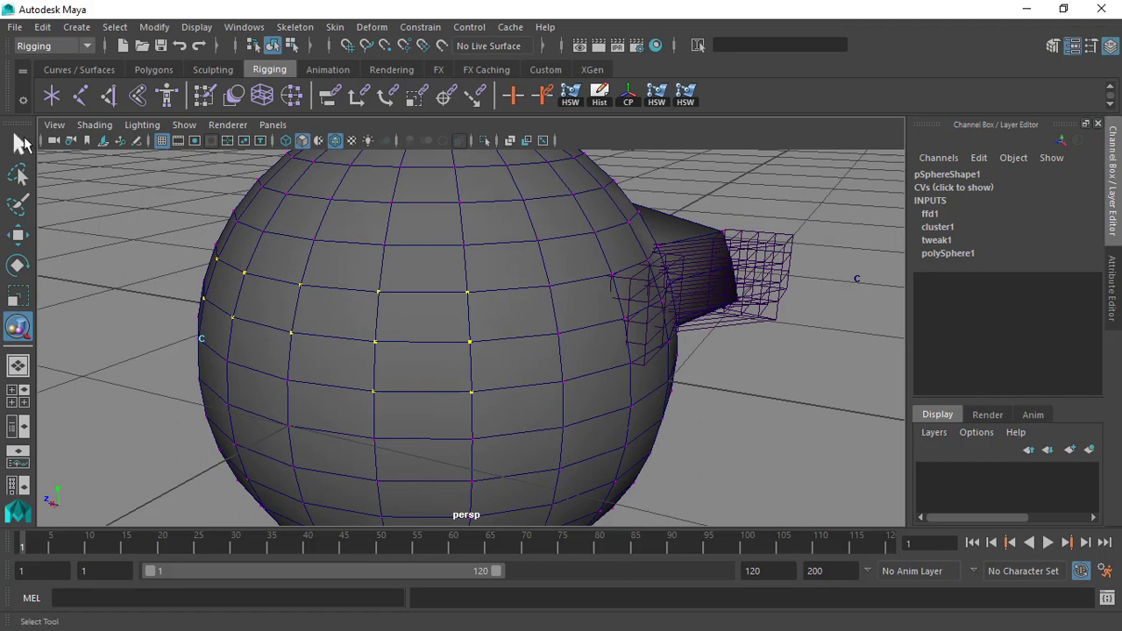
pyautogui.click(21, 145)
pyautogui.click(367, 244)
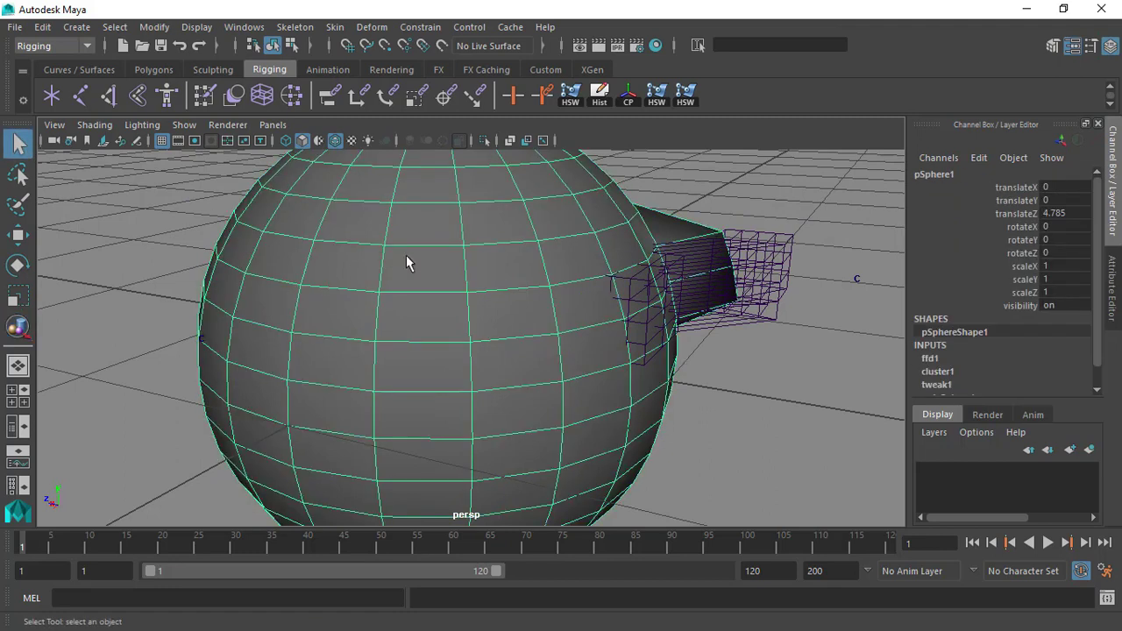
pyautogui.press('F8')
pyautogui.click(391, 351)
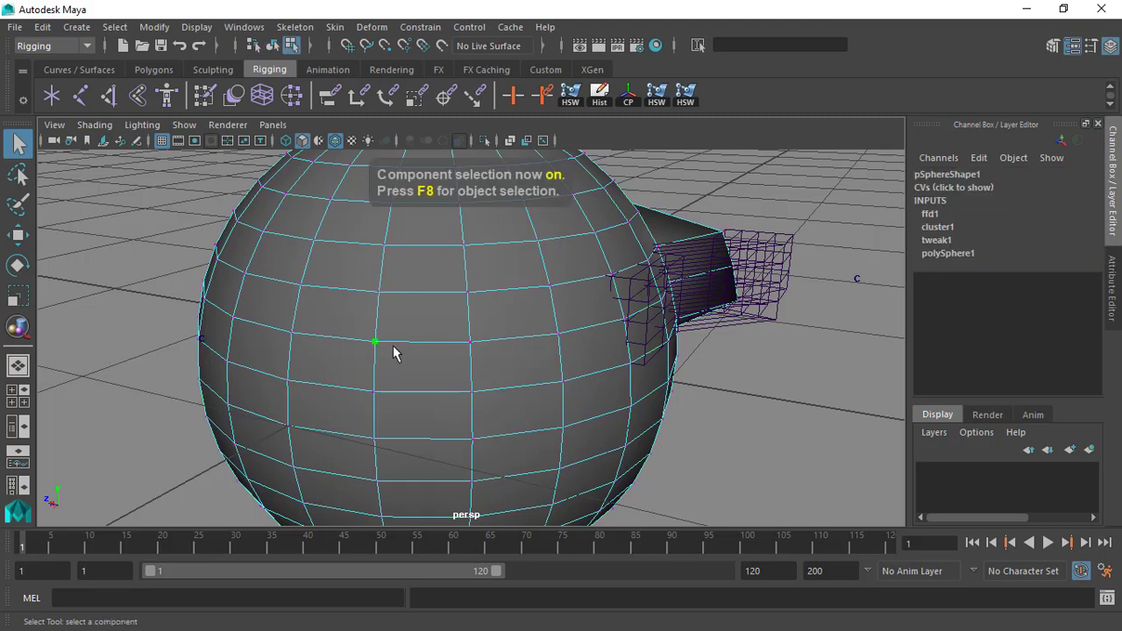
pyautogui.click(382, 292)
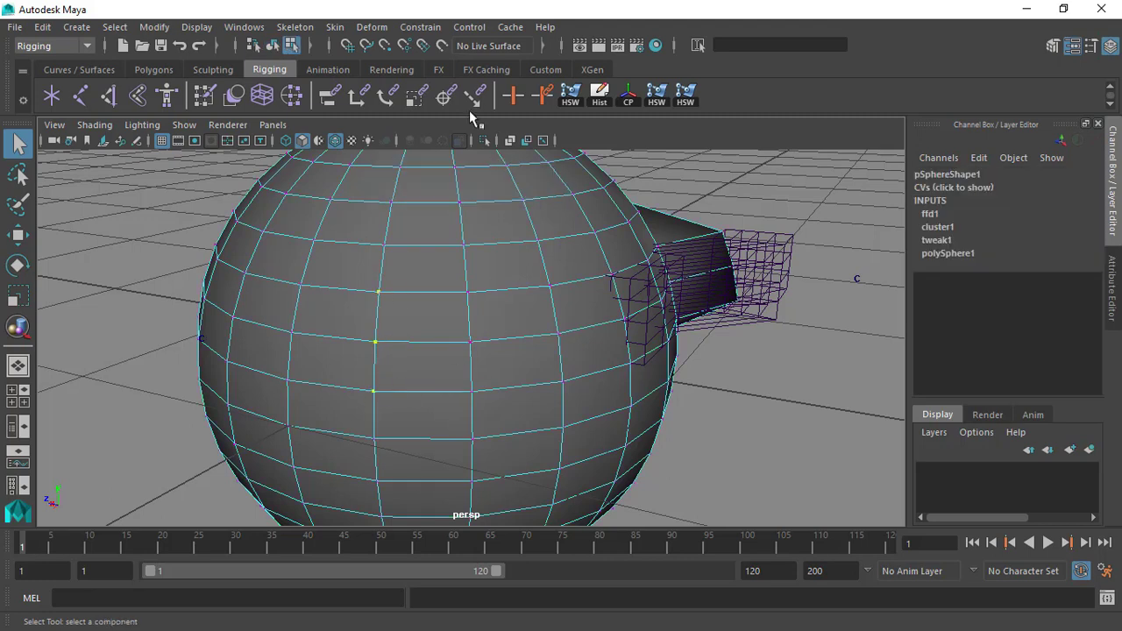
# Create a cluster from the three selected vertices and offset its handle from the sphere by changing the handle shape's Origin X.
pyautogui.click(370, 26)
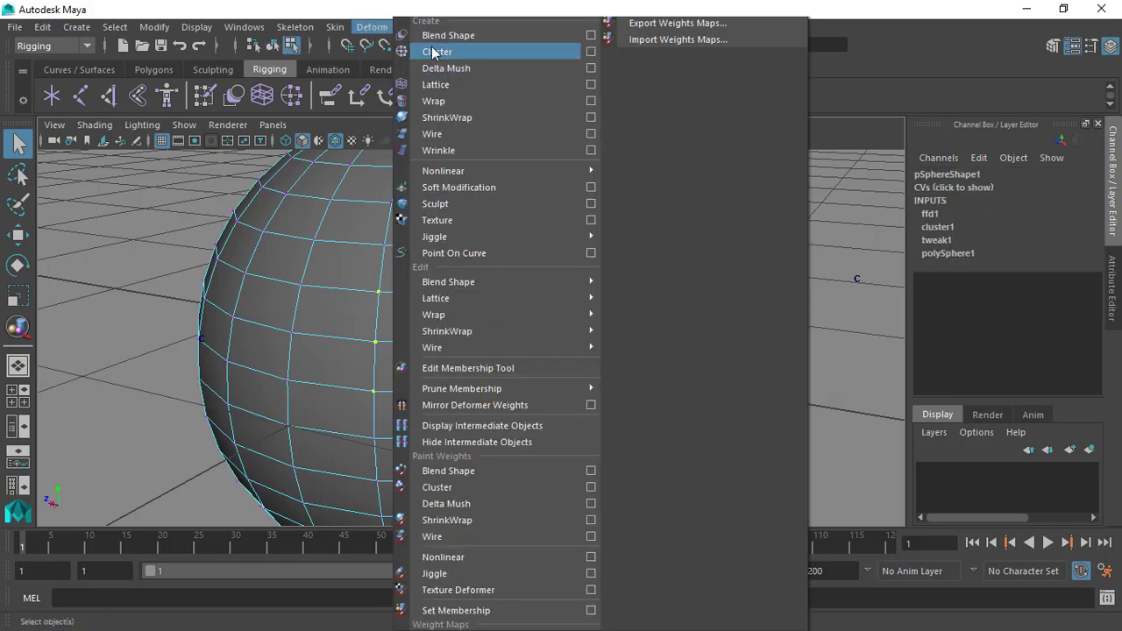
pyautogui.click(434, 52)
pyautogui.keyDown('alt'); pyautogui.moveTo(480, 289); pyautogui.dragTo(403, 293); pyautogui.keyUp('alt')
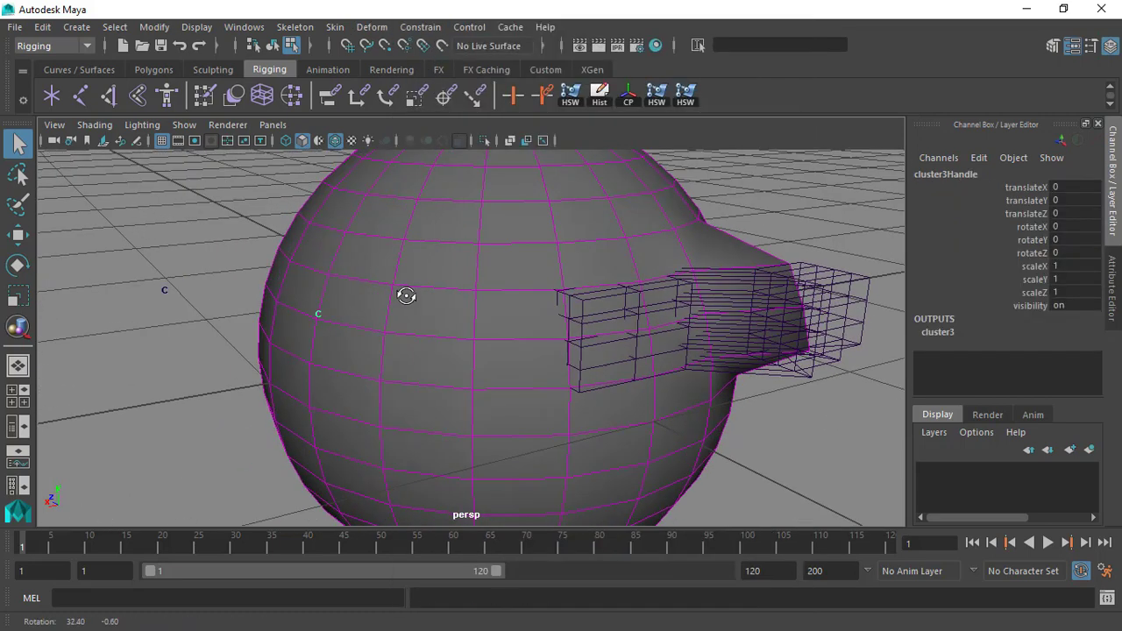
pyautogui.hotkey('ctrl', 'a')
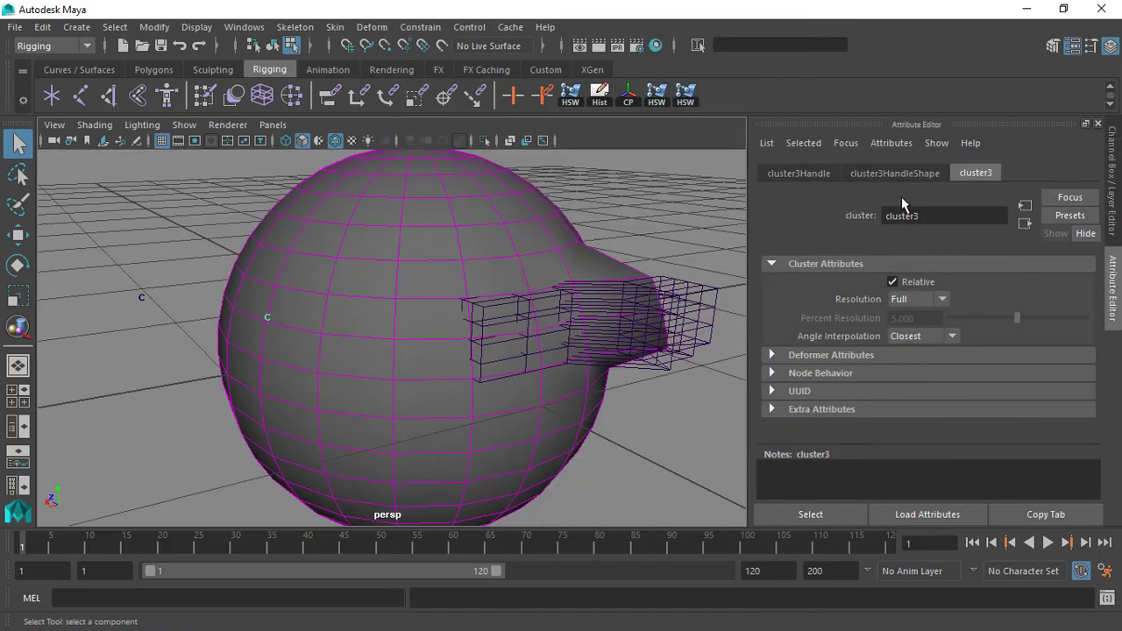
pyautogui.click(898, 175)
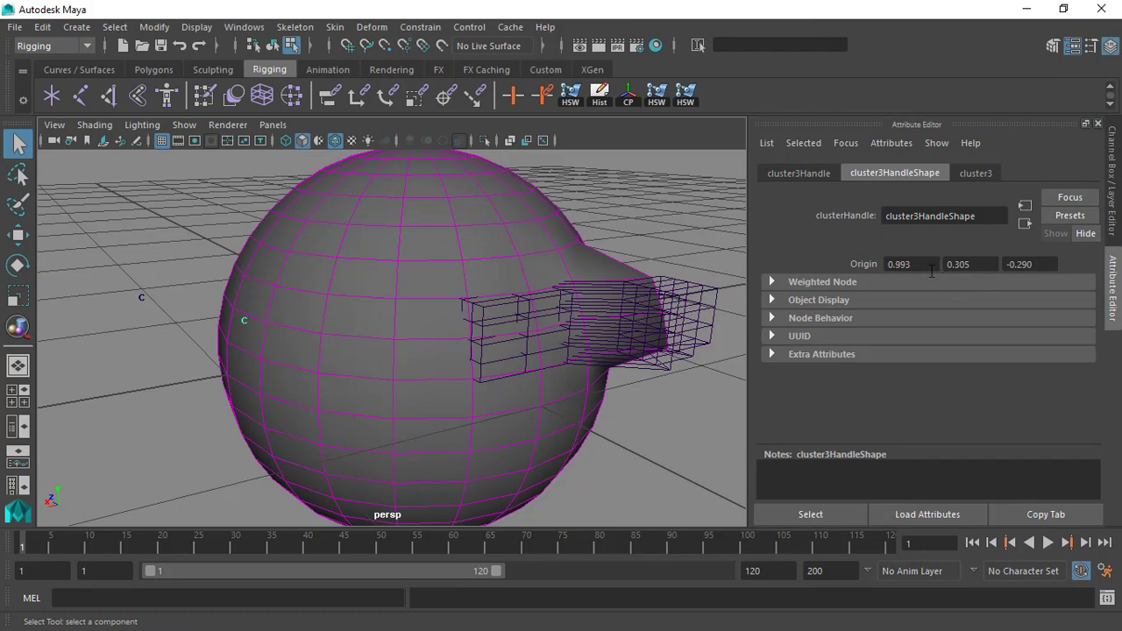
pyautogui.keyDown('ctrl'); pyautogui.moveTo(934, 269); pyautogui.dragTo(917, 268); pyautogui.keyUp('ctrl')
pyautogui.moveTo(311, 242)
pyautogui.keyDown('alt'); pyautogui.mouseDown()
pyautogui.moveTo(301, 276)
pyautogui.moveTo(341, 299)
pyautogui.moveTo(325, 283)
pyautogui.moveTo(326, 238)
pyautogui.mouseUp(); pyautogui.keyUp('alt')
pyautogui.hotkey('ctrl', 'a')
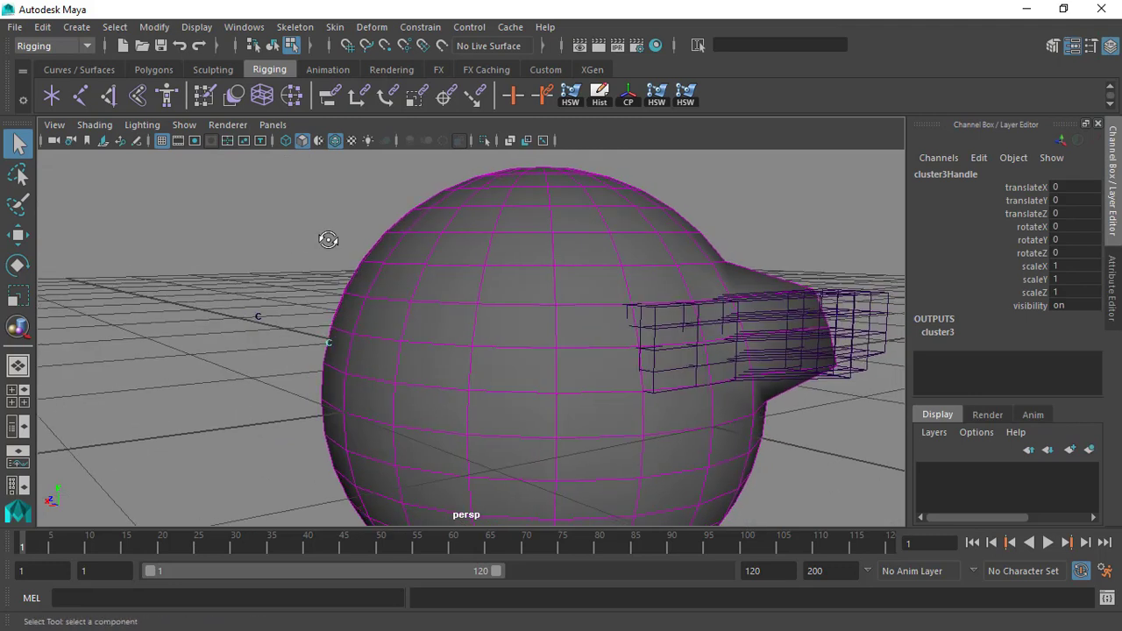
# Try moving the new cluster's handle outward and up in X and Y to test how it pulls the vertices.
pyautogui.press('w')
pyautogui.keyDown('alt'); pyautogui.moveTo(406, 309); pyautogui.dragTo(368, 270); pyautogui.keyUp('alt')
pyautogui.keyDown('alt'); pyautogui.moveTo(397, 314); pyautogui.dragTo(331, 321); pyautogui.keyUp('alt')
pyautogui.moveTo(275, 263); pyautogui.dragTo(252, 227)
pyautogui.keyDown('alt'); pyautogui.moveTo(253, 227); pyautogui.dragTo(219, 300); pyautogui.keyUp('alt')
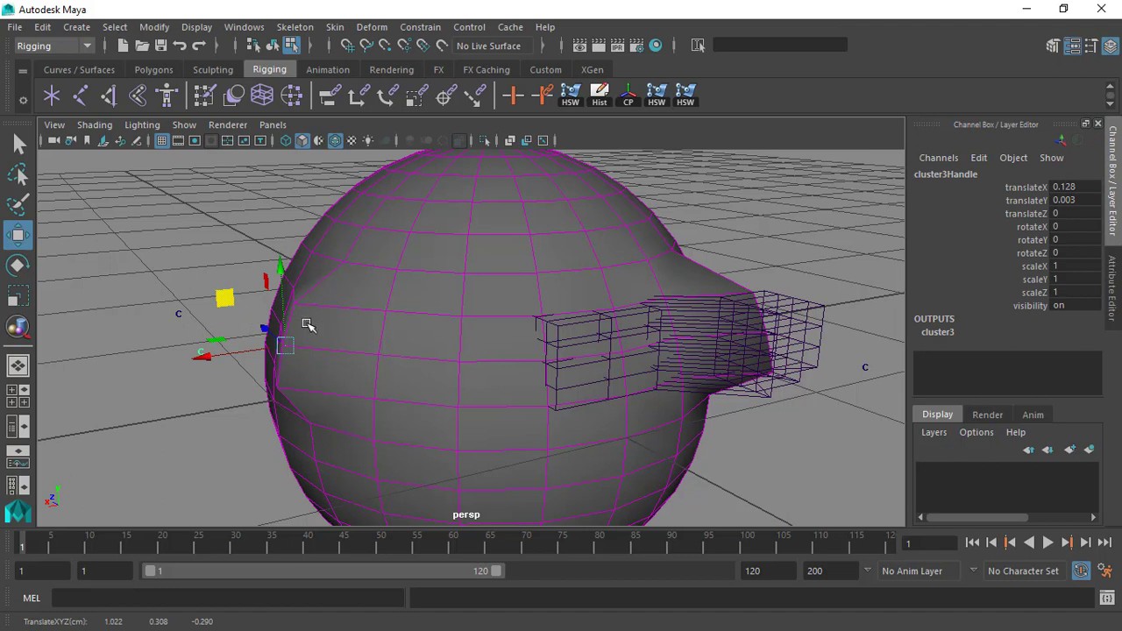
pyautogui.moveTo(233, 304); pyautogui.dragTo(200, 255)
pyautogui.moveTo(208, 295)
pyautogui.mouseDown()
pyautogui.moveTo(187, 298)
pyautogui.moveTo(195, 303)
pyautogui.mouseUp()
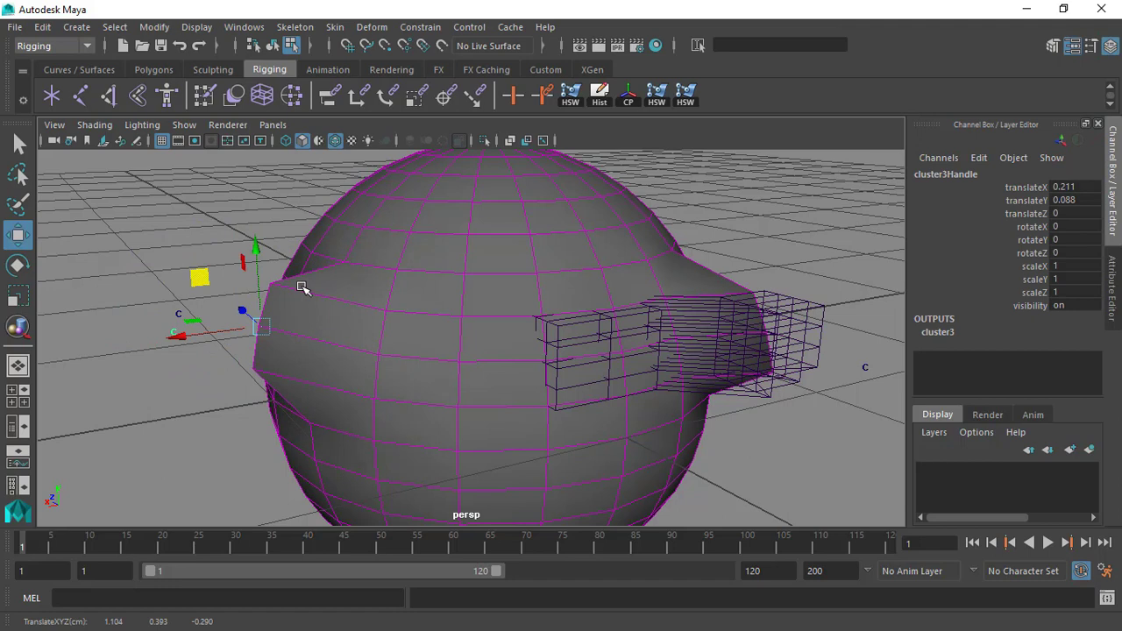
pyautogui.moveTo(200, 279); pyautogui.dragTo(198, 250)
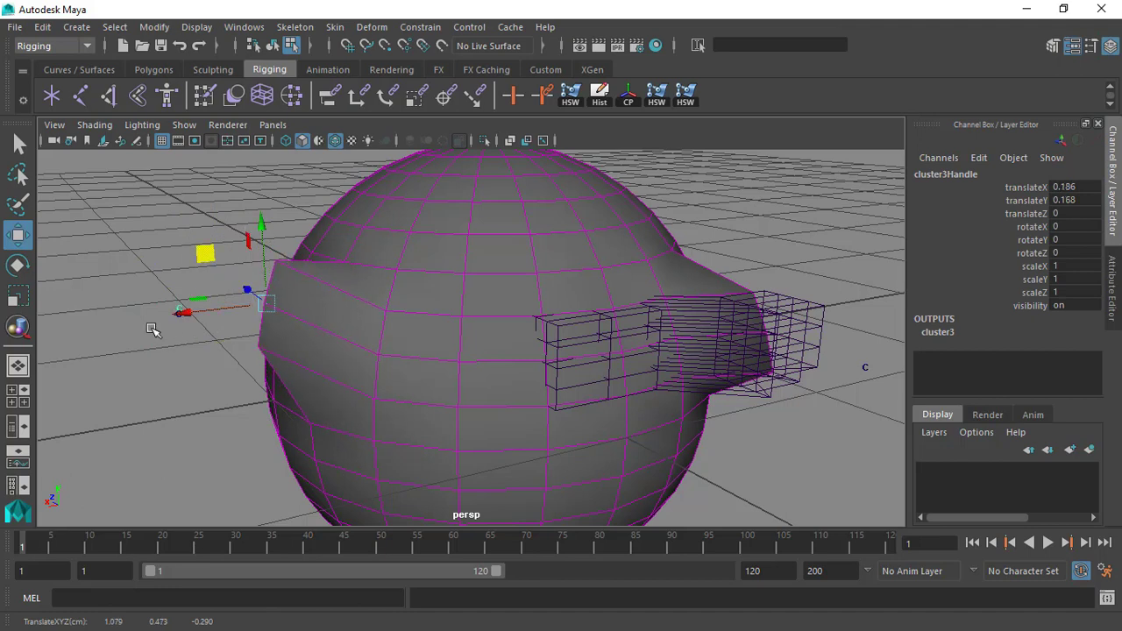
# Undo the test moves of the new cluster's handle and clear the selection.
pyautogui.hotkey('ctrl', 'z')
pyautogui.hotkey('ctrl', 'z')
pyautogui.hotkey('ctrl', 'z')
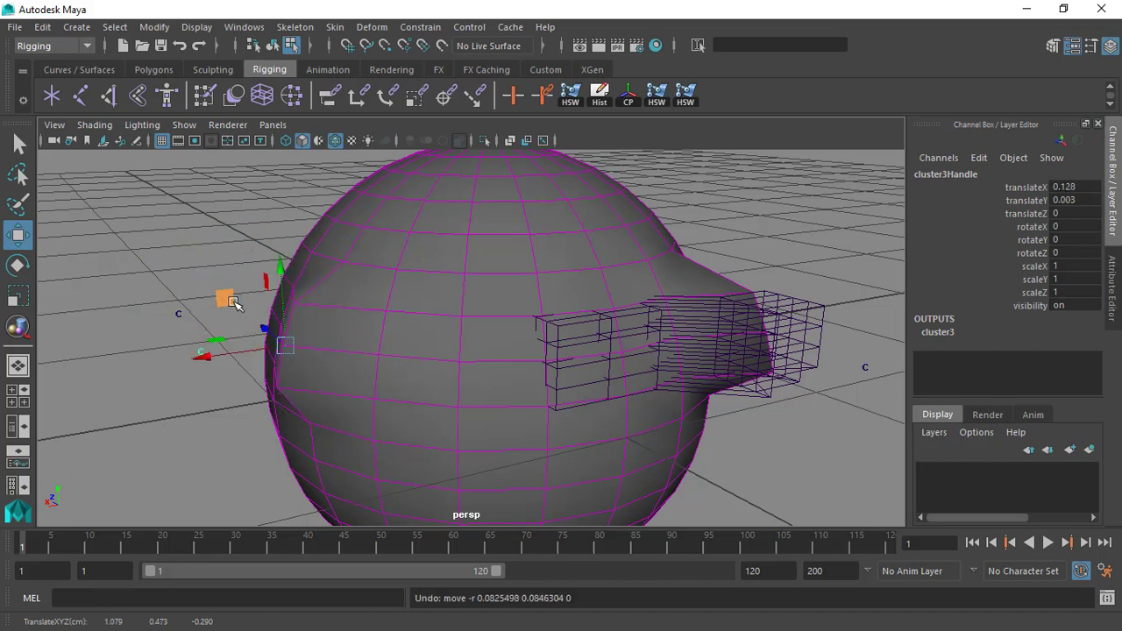
pyautogui.click(207, 341)
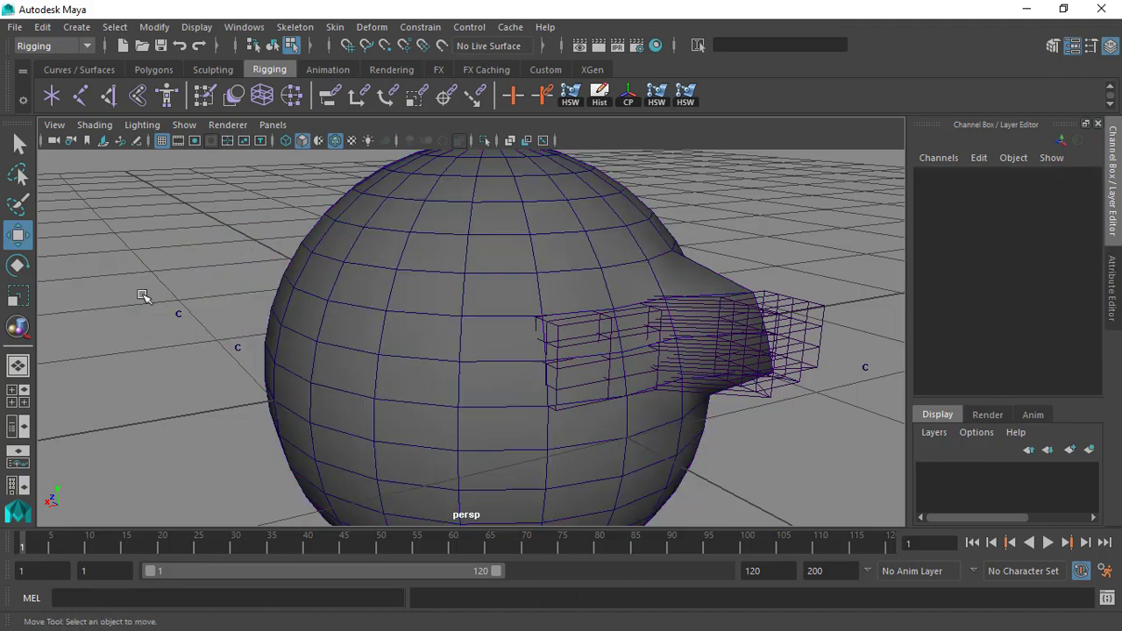
# Return to object selection and move the first cluster's handle outward and up so its vertices pull away from the sphere.
pyautogui.press('F8')
pyautogui.moveTo(250, 255); pyautogui.dragTo(225, 256)
pyautogui.keyDown('alt'); pyautogui.moveTo(225, 256); pyautogui.dragTo(114, 281, button='right'); pyautogui.keyUp('alt')
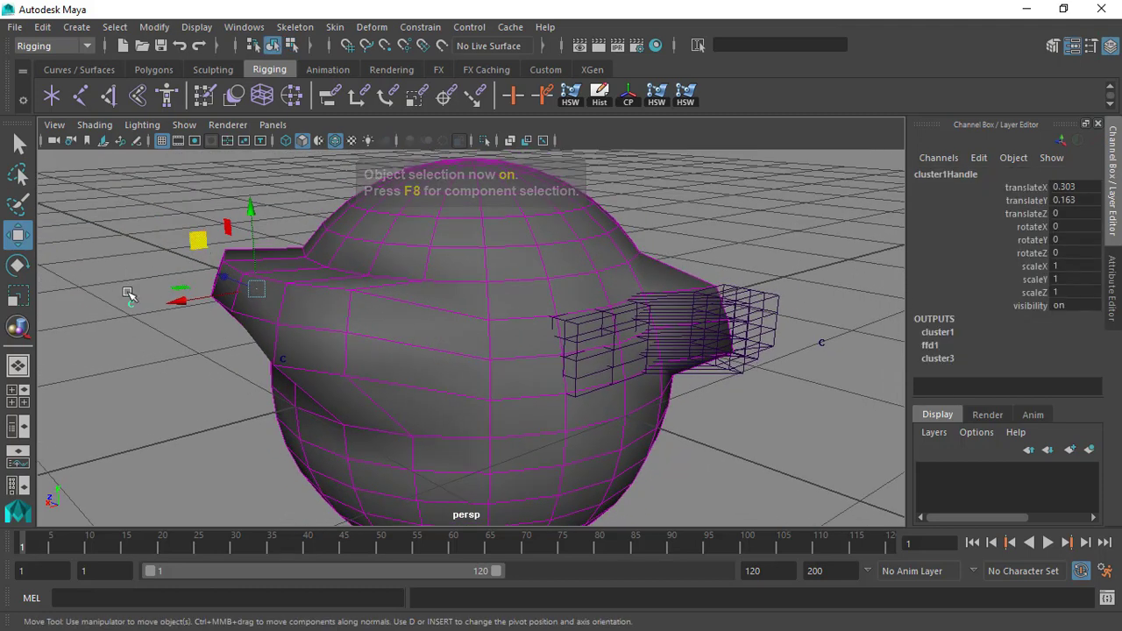
pyautogui.moveTo(196, 254); pyautogui.dragTo(279, 256)
pyautogui.keyDown('alt'); pyautogui.moveTo(223, 226); pyautogui.dragTo(300, 277); pyautogui.keyUp('alt')
pyautogui.keyDown('alt'); pyautogui.moveTo(372, 350); pyautogui.dragTo(187, 240); pyautogui.keyUp('alt')
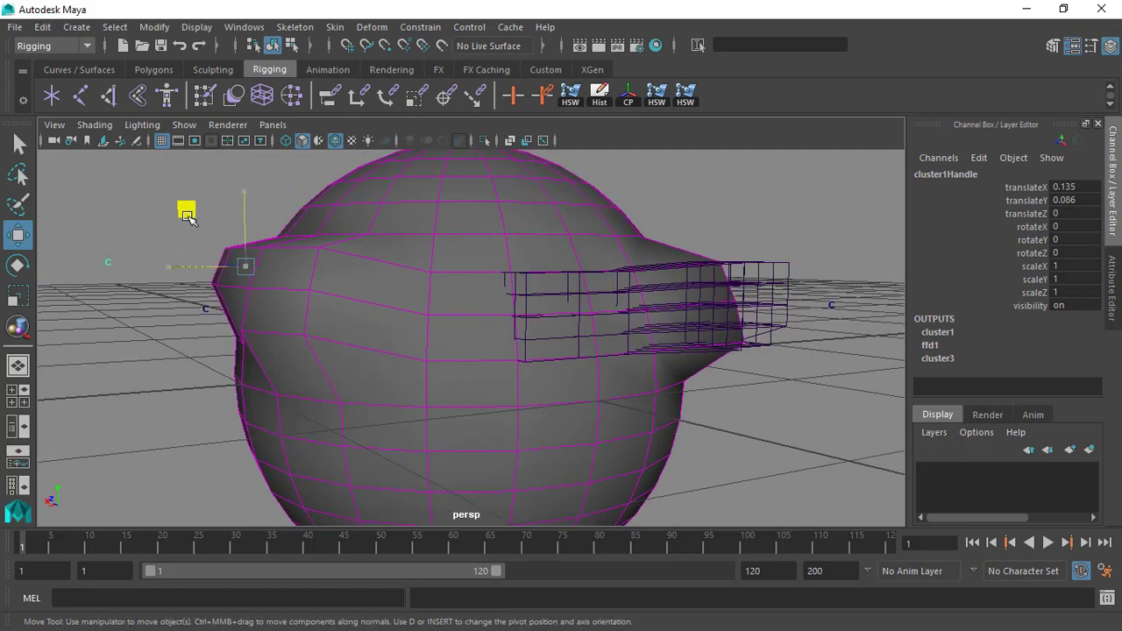
pyautogui.keyDown('alt'); pyautogui.moveTo(148, 169); pyautogui.dragTo(199, 236); pyautogui.keyUp('alt')
pyautogui.moveTo(204, 181); pyautogui.dragTo(167, 150)
# Try moving the three-vertex cluster's handle in X and Y on top of the first cluster's deformation, and undo the moves.
pyautogui.moveTo(173, 303); pyautogui.dragTo(218, 347)
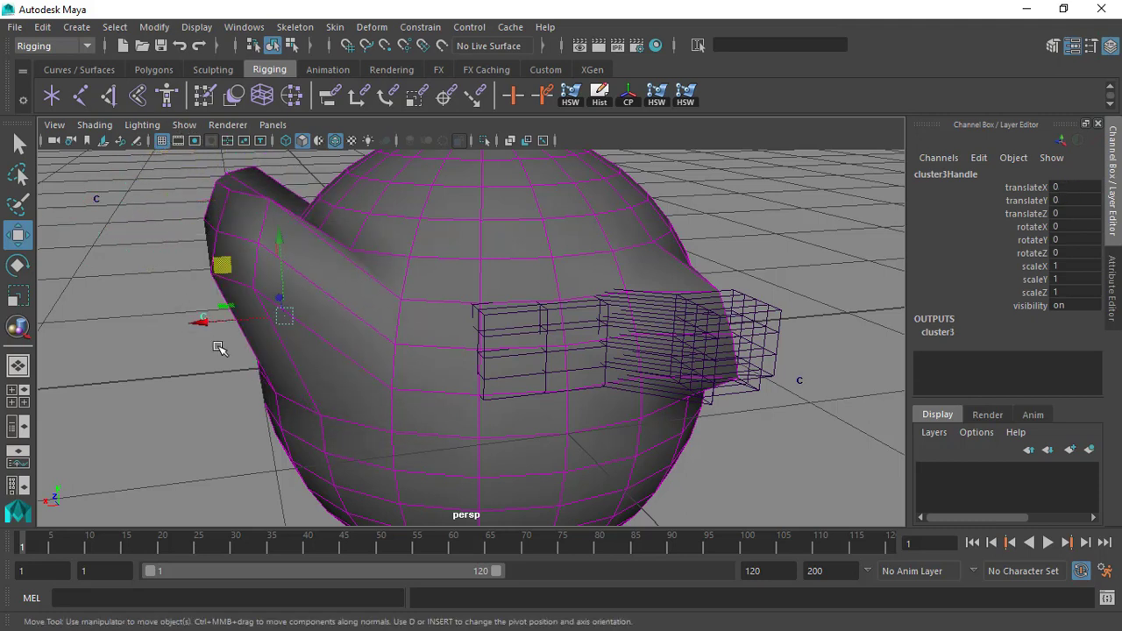
pyautogui.moveTo(224, 267); pyautogui.dragTo(206, 242)
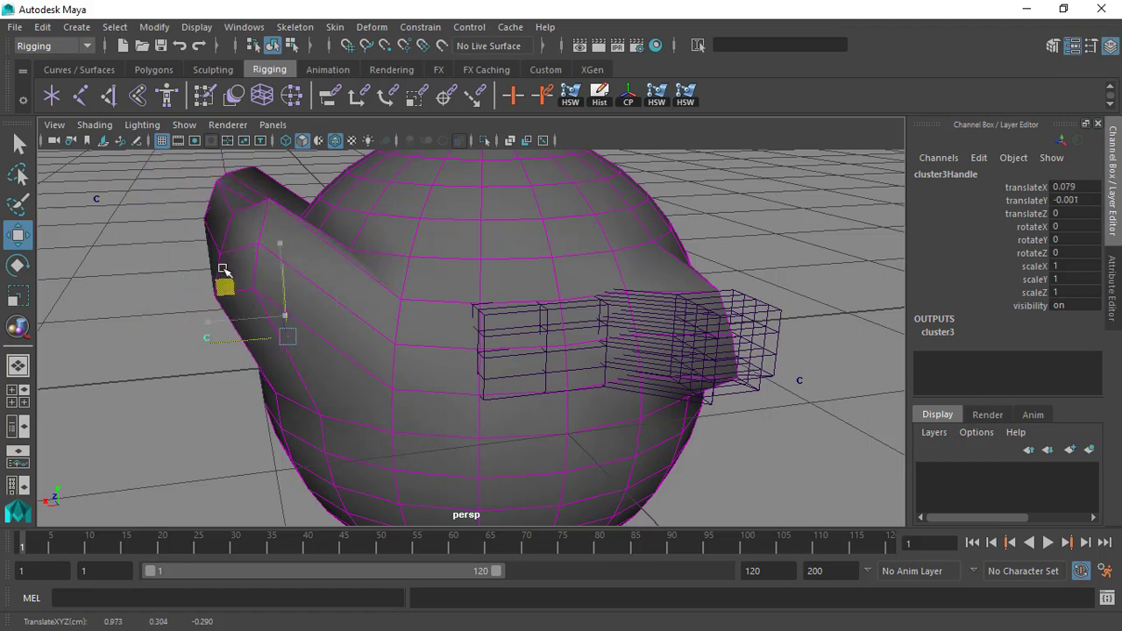
pyautogui.moveTo(253, 287); pyautogui.dragTo(229, 255)
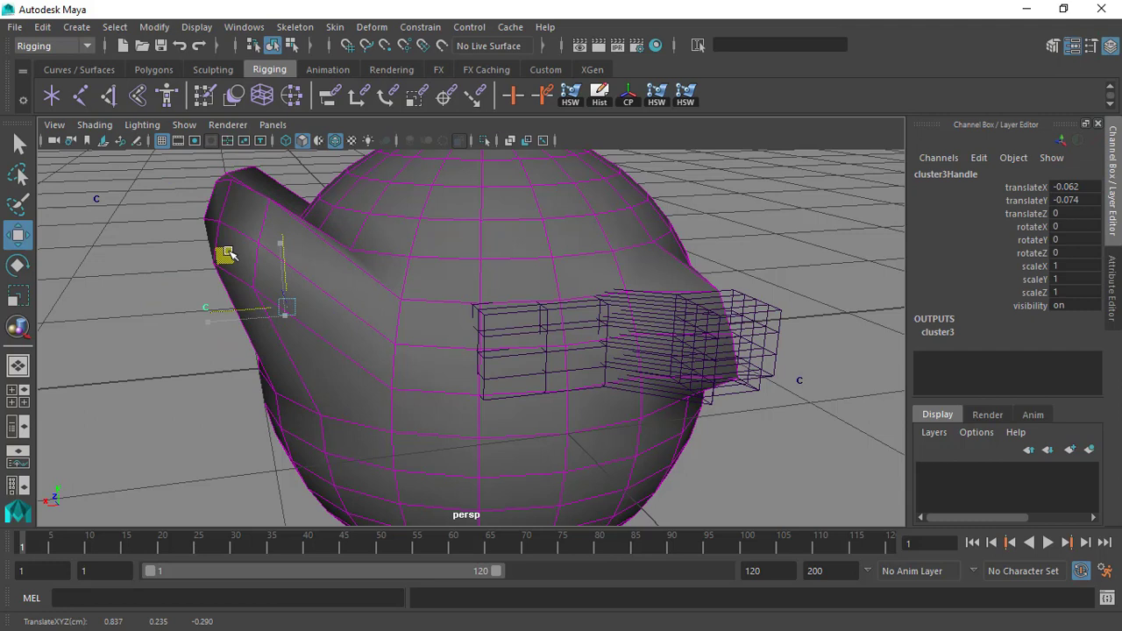
pyautogui.hotkey('ctrl', 'z')
pyautogui.keyDown('alt'); pyautogui.moveTo(353, 340); pyautogui.dragTo(308, 272, button='right'); pyautogui.keyUp('alt')
pyautogui.keyDown('alt'); pyautogui.moveTo(309, 272); pyautogui.dragTo(341, 326, button='middle'); pyautogui.keyUp('alt')
pyautogui.keyDown('alt'); pyautogui.moveTo(341, 326); pyautogui.dragTo(276, 322); pyautogui.keyUp('alt')
pyautogui.keyDown('alt'); pyautogui.moveTo(277, 322); pyautogui.dragTo(308, 346, button='right'); pyautogui.keyUp('alt')
pyautogui.hotkey('ctrl', 'z')
pyautogui.keyDown('alt'); pyautogui.moveTo(240, 272); pyautogui.dragTo(383, 288); pyautogui.keyUp('alt')
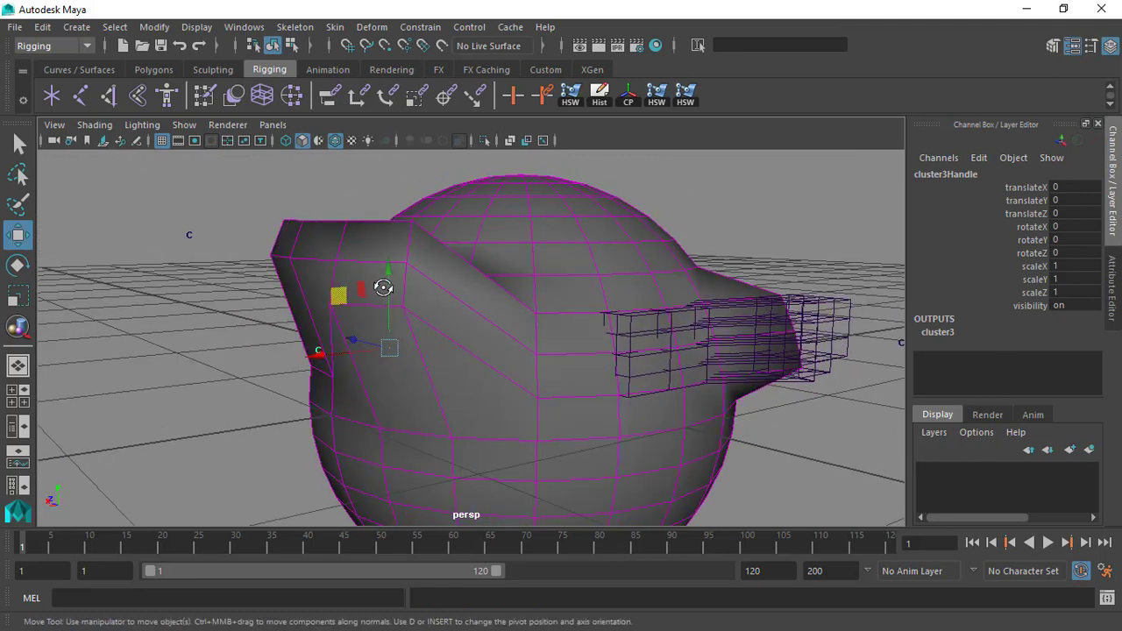
# Open the Component Editor, show the Weighted Deformer weights and place the window clear of the deformed part of the sphere.
pyautogui.click(249, 27)
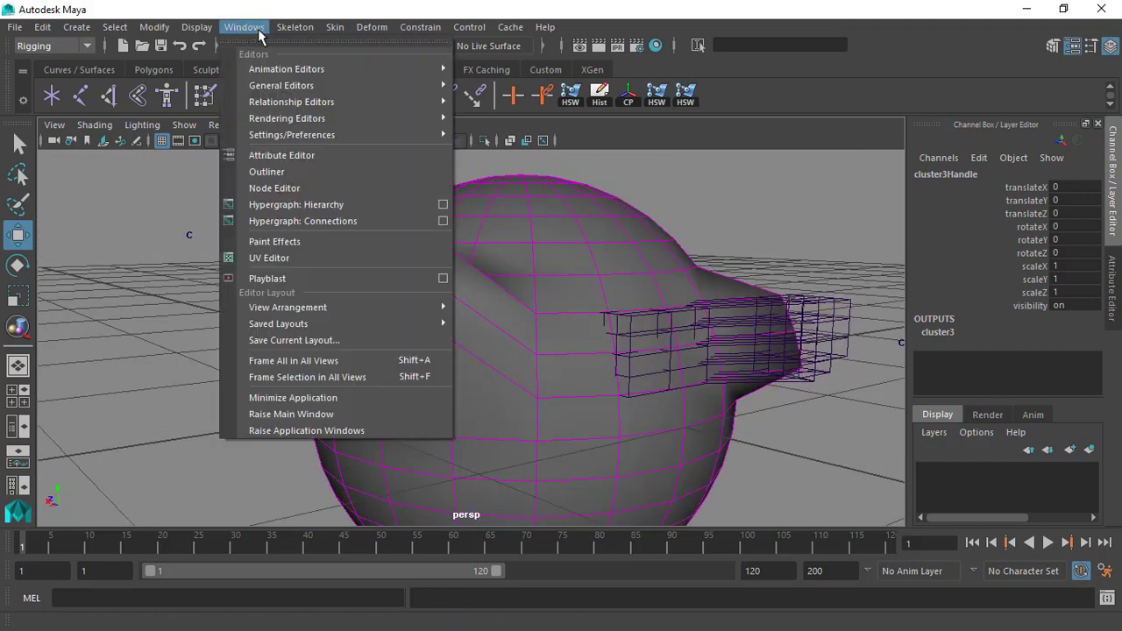
pyautogui.moveTo(300, 87)
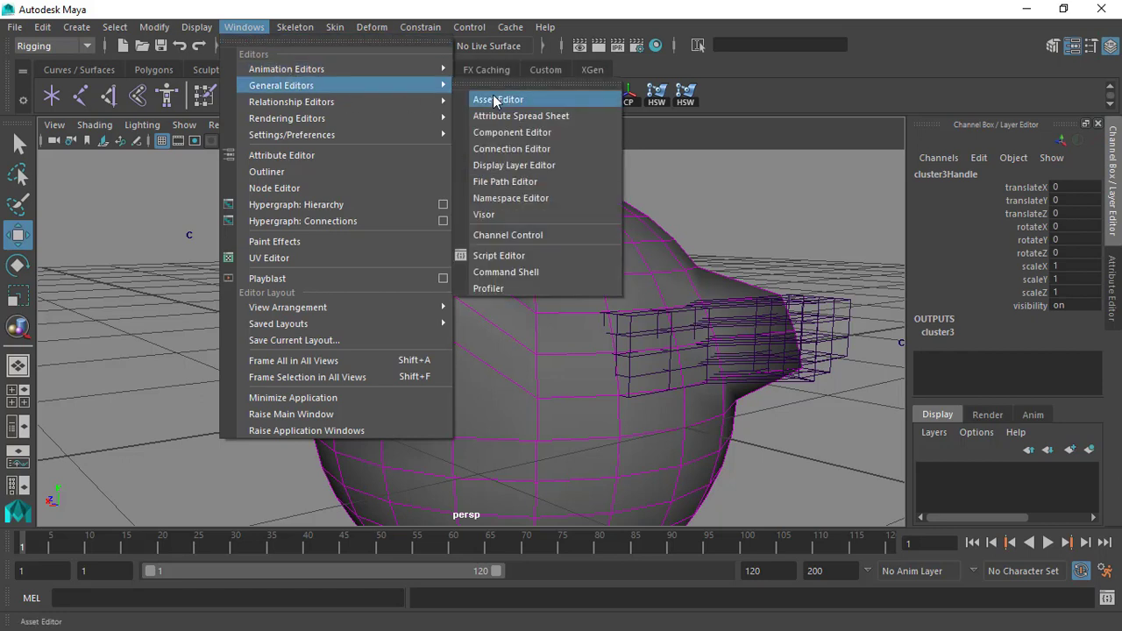
pyautogui.click(516, 139)
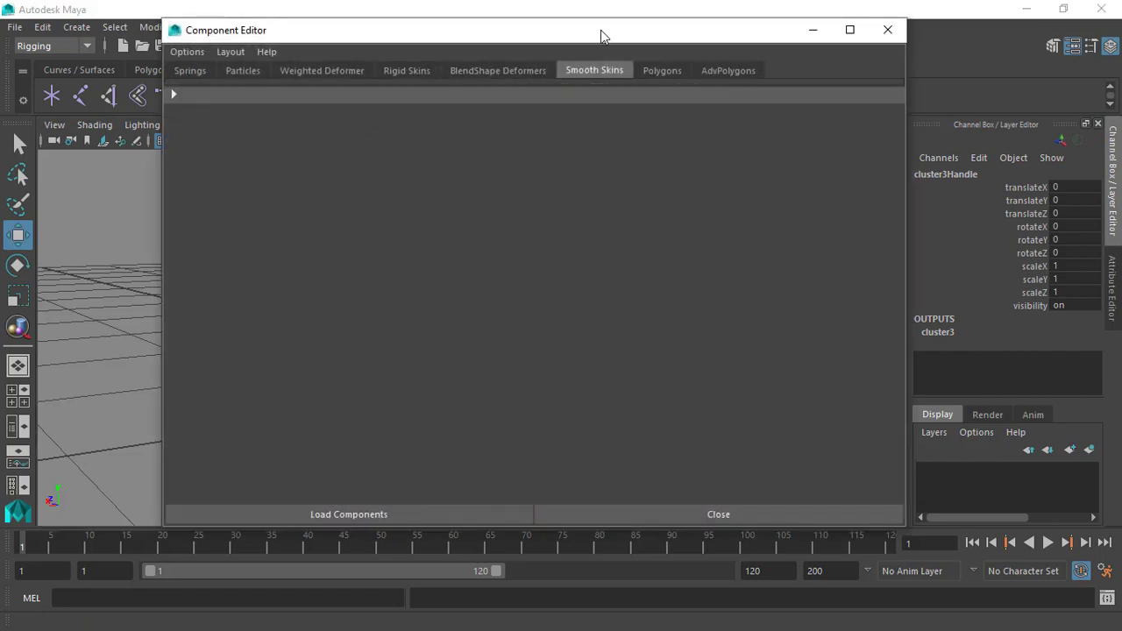
pyautogui.moveTo(602, 32); pyautogui.dragTo(868, 78)
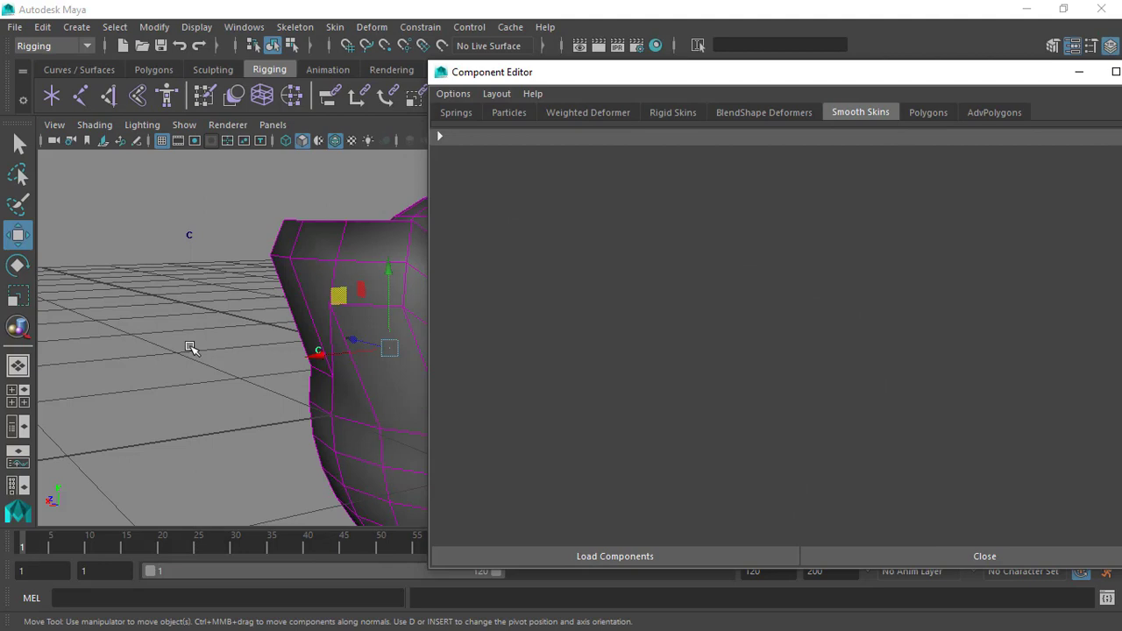
pyautogui.keyDown('alt'); pyautogui.moveTo(237, 377); pyautogui.dragTo(220, 354); pyautogui.keyUp('alt')
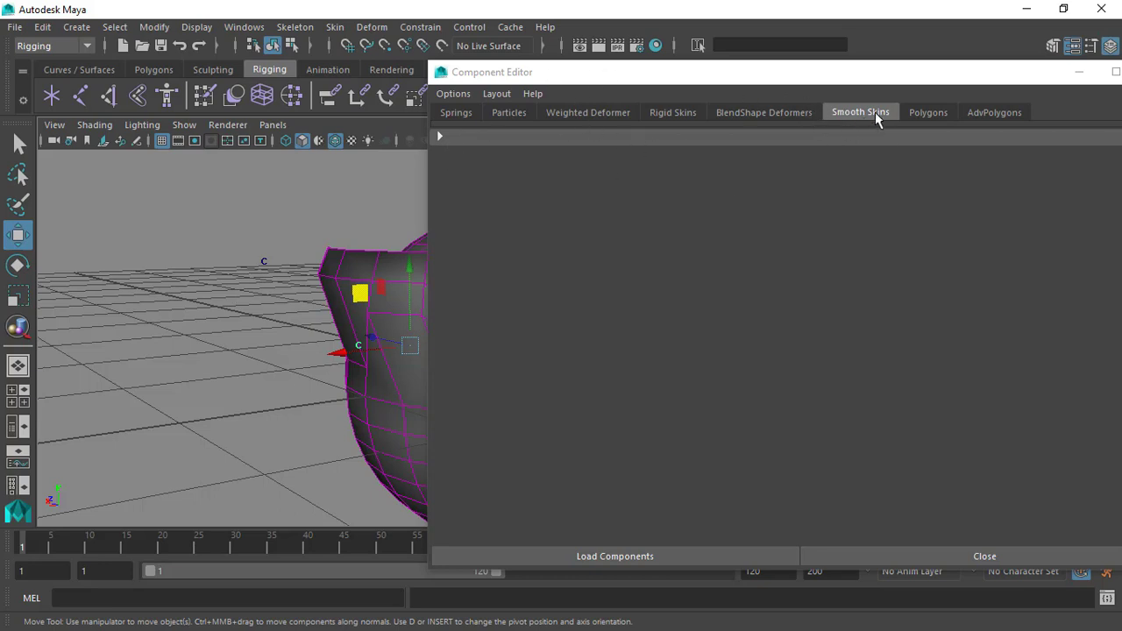
pyautogui.click(593, 112)
pyautogui.moveTo(680, 83); pyautogui.dragTo(812, 97)
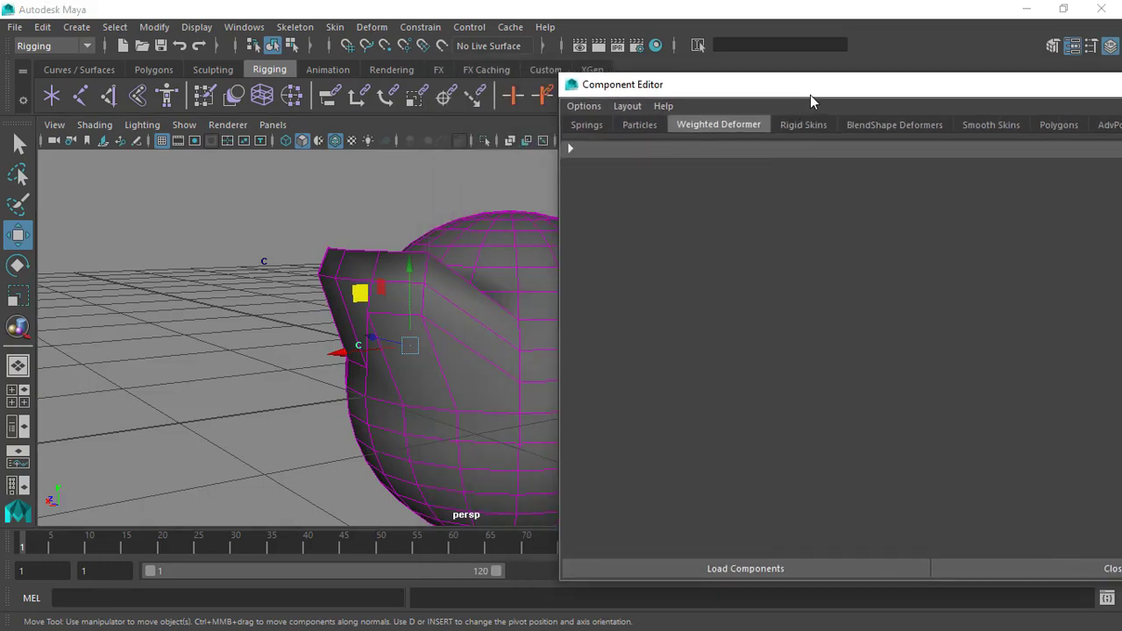
# Select the sphere's three vertices shared by both clusters and expand their deformer weights in the Component Editor.
pyautogui.click(430, 263)
pyautogui.keyDown('alt'); pyautogui.moveTo(399, 322); pyautogui.dragTo(324, 295); pyautogui.keyUp('alt')
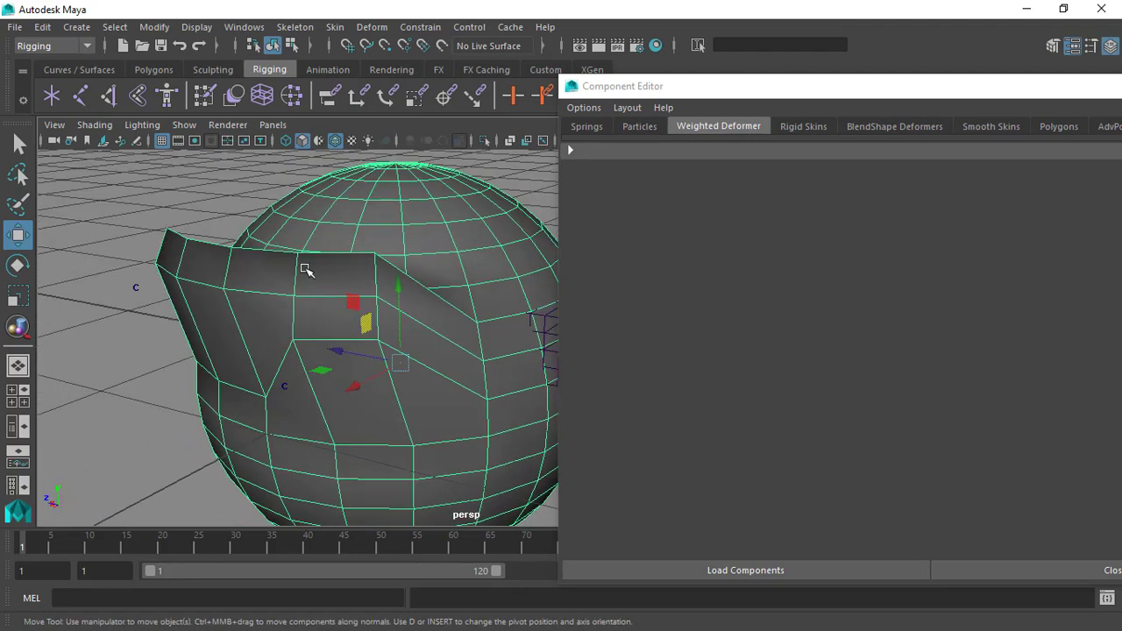
pyautogui.keyDown('alt'); pyautogui.moveTo(302, 345); pyautogui.dragTo(263, 330); pyautogui.keyUp('alt')
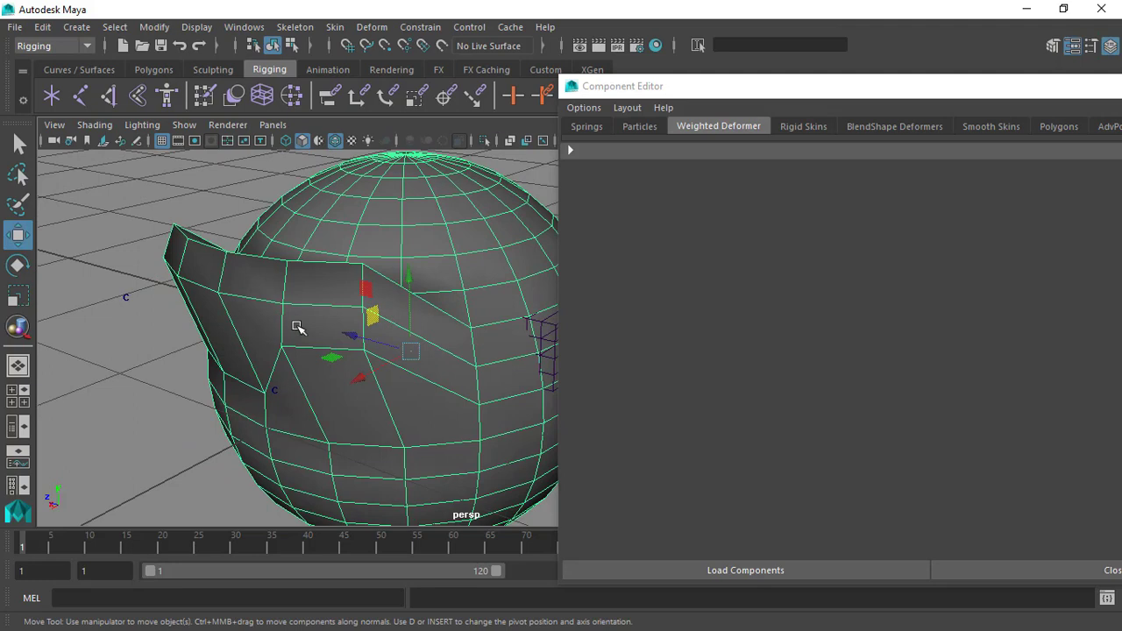
pyautogui.press('F8')
pyautogui.click(289, 281)
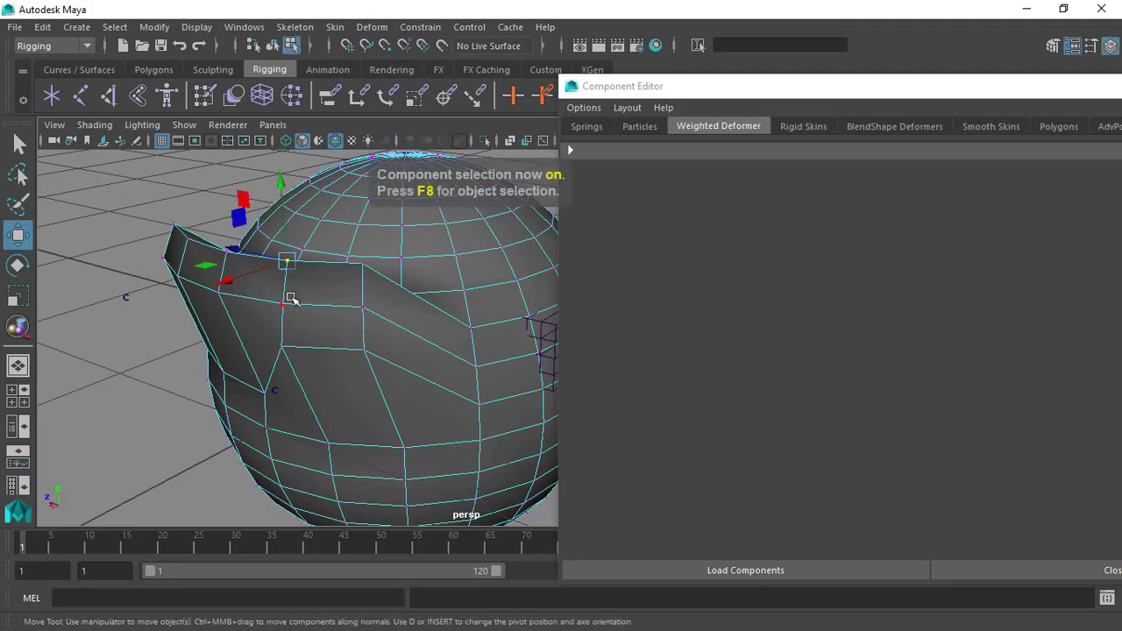
pyautogui.keyDown('shift'); pyautogui.click(295, 351); pyautogui.keyUp('shift')
pyautogui.keyDown('alt'); pyautogui.moveTo(296, 350); pyautogui.dragTo(413, 363); pyautogui.keyUp('alt')
pyautogui.click(571, 150)
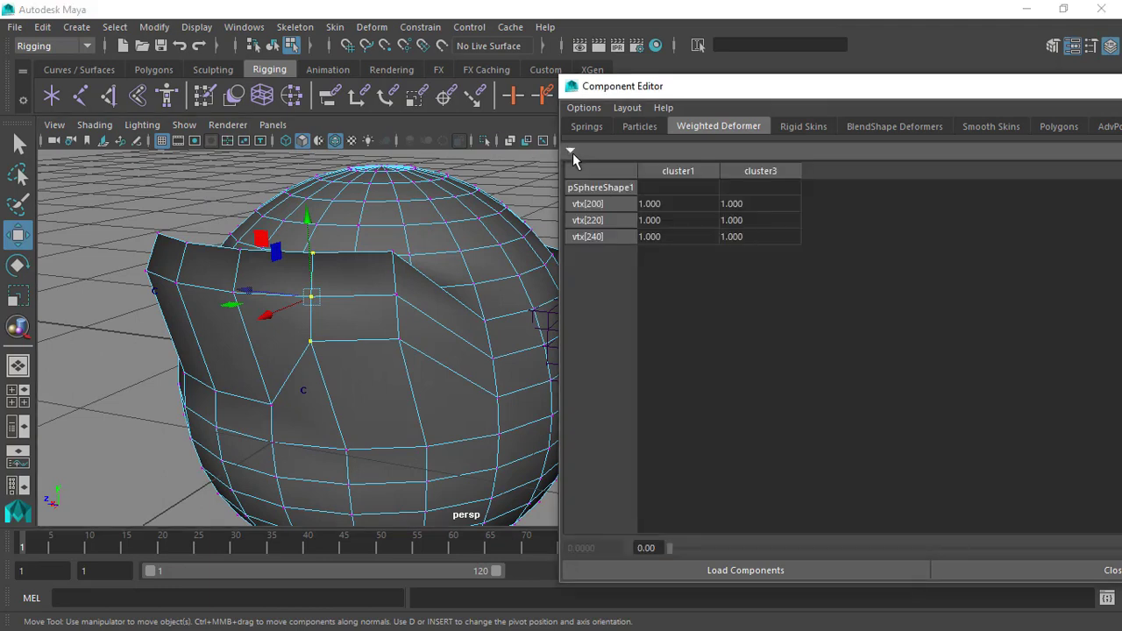
pyautogui.click(571, 151)
pyautogui.click(571, 151)
pyautogui.click(571, 152)
pyautogui.click(571, 151)
# Set the cluster3 weight of vertices 200, 220 and 240 to 0.4.
pyautogui.moveTo(726, 103); pyautogui.dragTo(754, 93)
pyautogui.keyDown('alt'); pyautogui.moveTo(373, 281); pyautogui.dragTo(348, 316); pyautogui.keyUp('alt')
pyautogui.moveTo(742, 82); pyautogui.dragTo(830, 79)
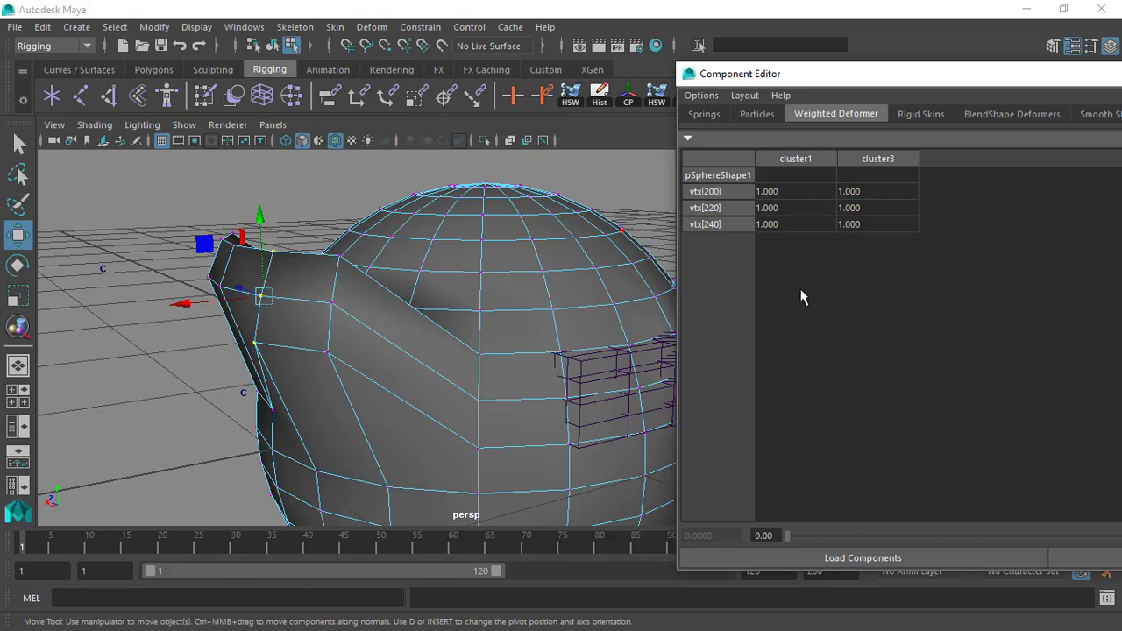
pyautogui.scroll(-1, 349, 221)
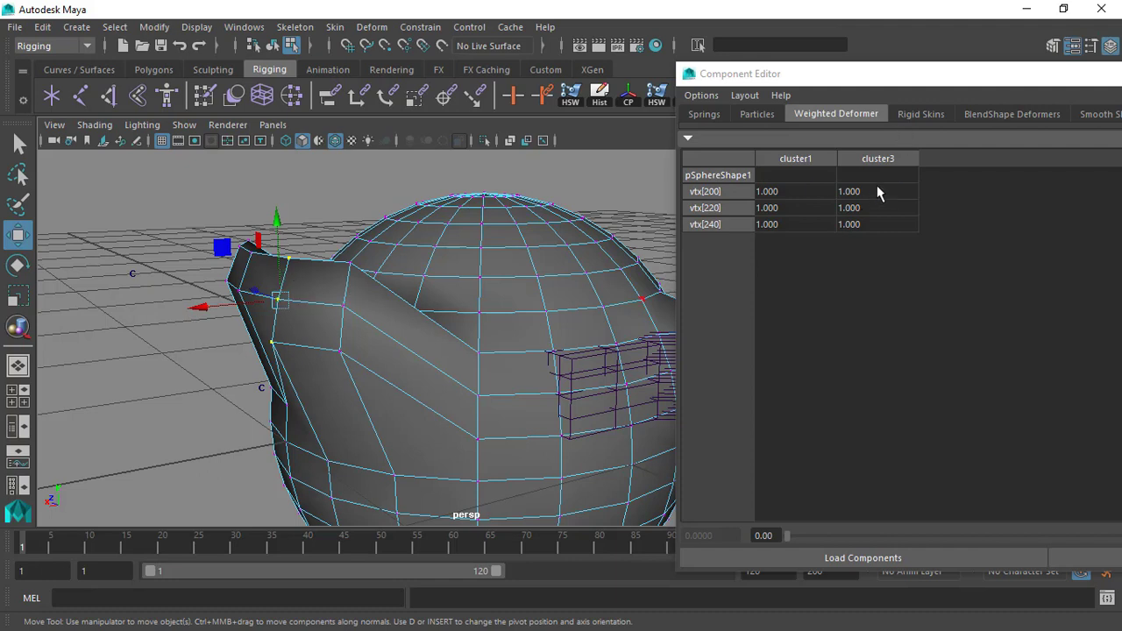
pyautogui.moveTo(869, 193); pyautogui.dragTo(873, 226)
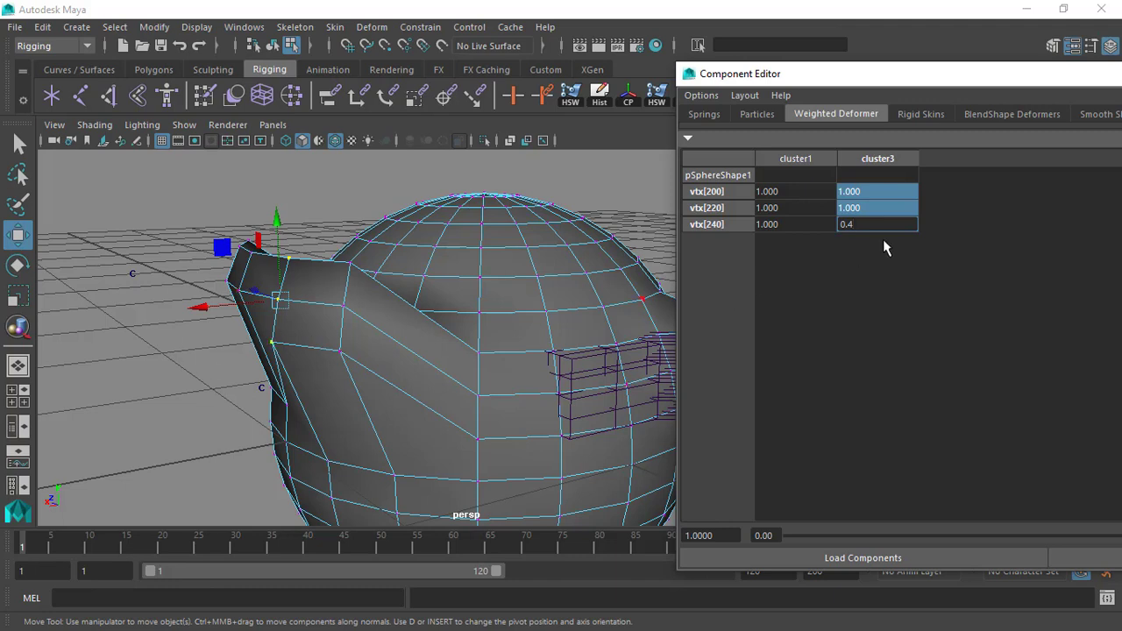
pyautogui.press('Return')
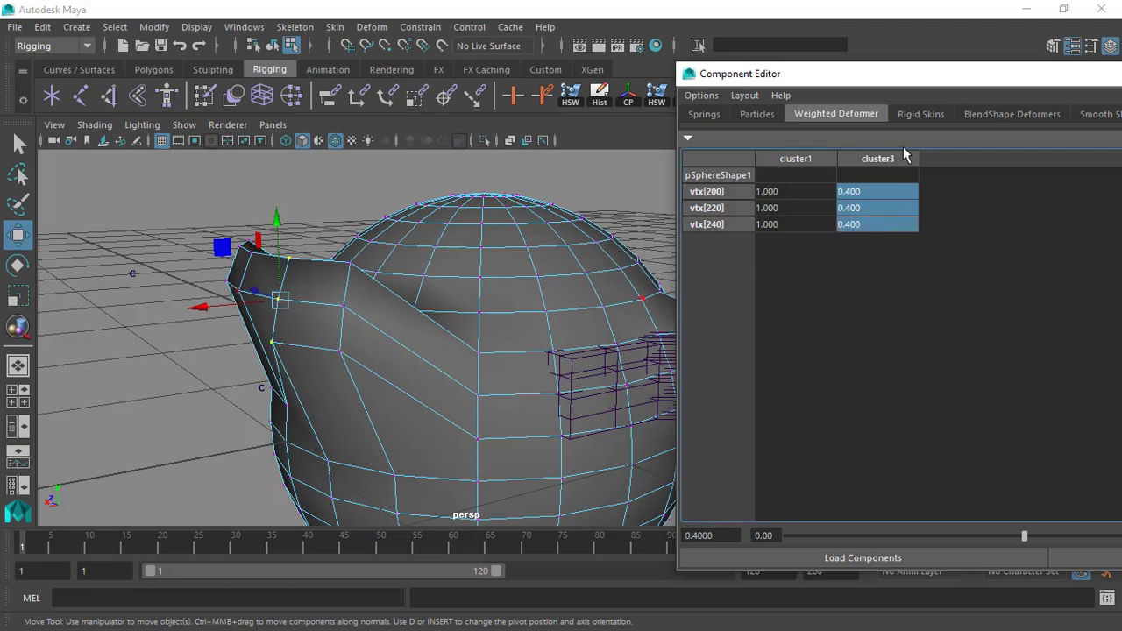
# Minimize the Component Editor and switch the sphere from vertex editing back to object selection.
pyautogui.moveTo(885, 84); pyautogui.dragTo(569, 94)
pyautogui.click(1001, 84)
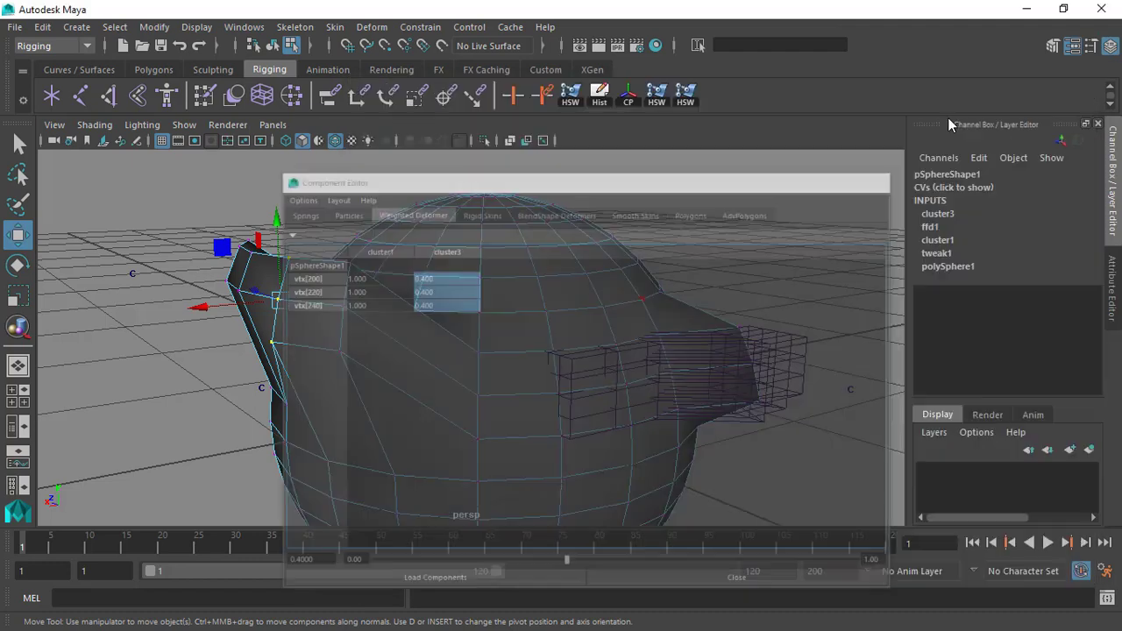
pyautogui.press('F8')
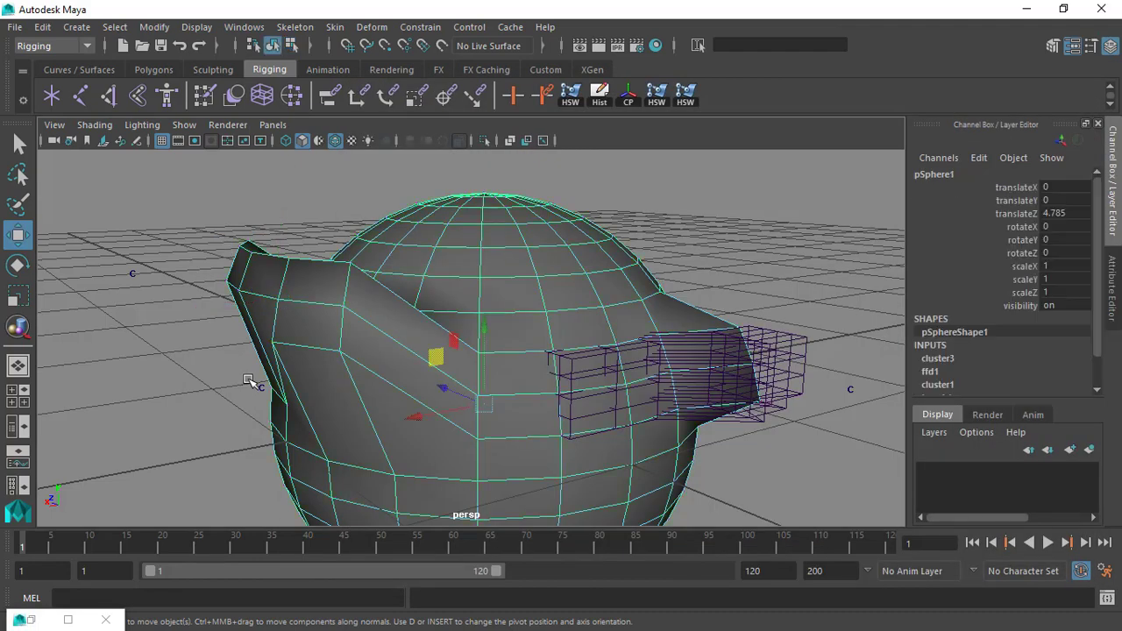
# Try moving the three-vertex cluster's handle to test its reduced weights, and undo the move.
pyautogui.click(261, 385)
pyautogui.hotkey('ctrl', 'z')
pyautogui.hotkey('ctrl', 'z')
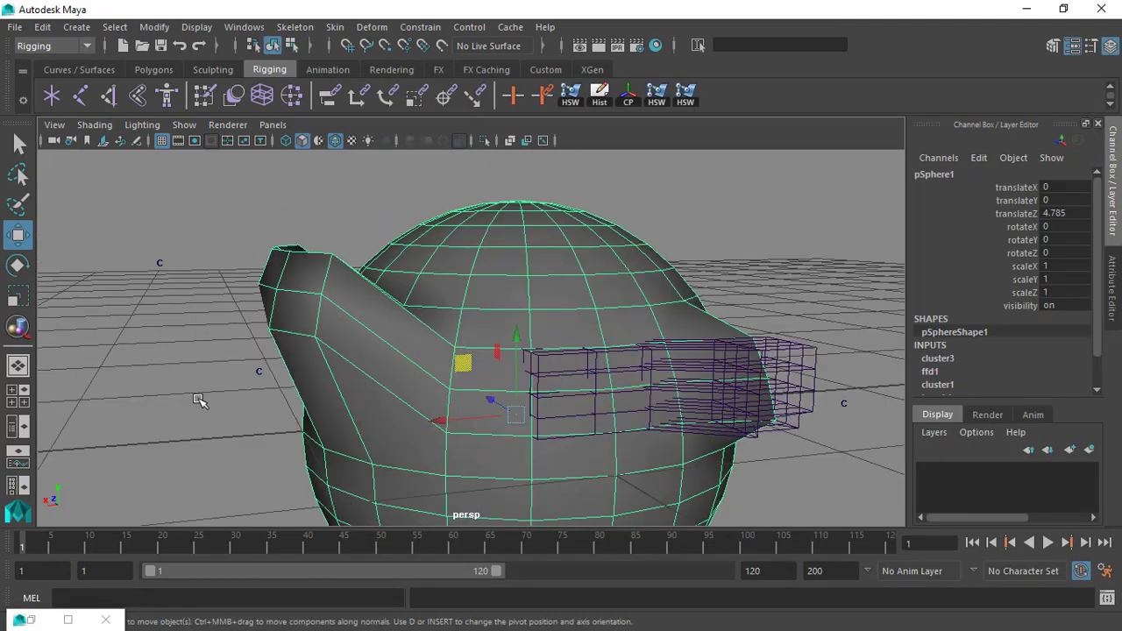
pyautogui.click(262, 388)
pyautogui.moveTo(277, 342); pyautogui.dragTo(252, 324)
pyautogui.moveTo(251, 376); pyautogui.dragTo(283, 346)
pyautogui.hotkey('ctrl', 'z')
# Try moving the first cluster's handle to about 0.201 in X and 0.362 in Y.
pyautogui.moveTo(93, 235); pyautogui.dragTo(160, 304)
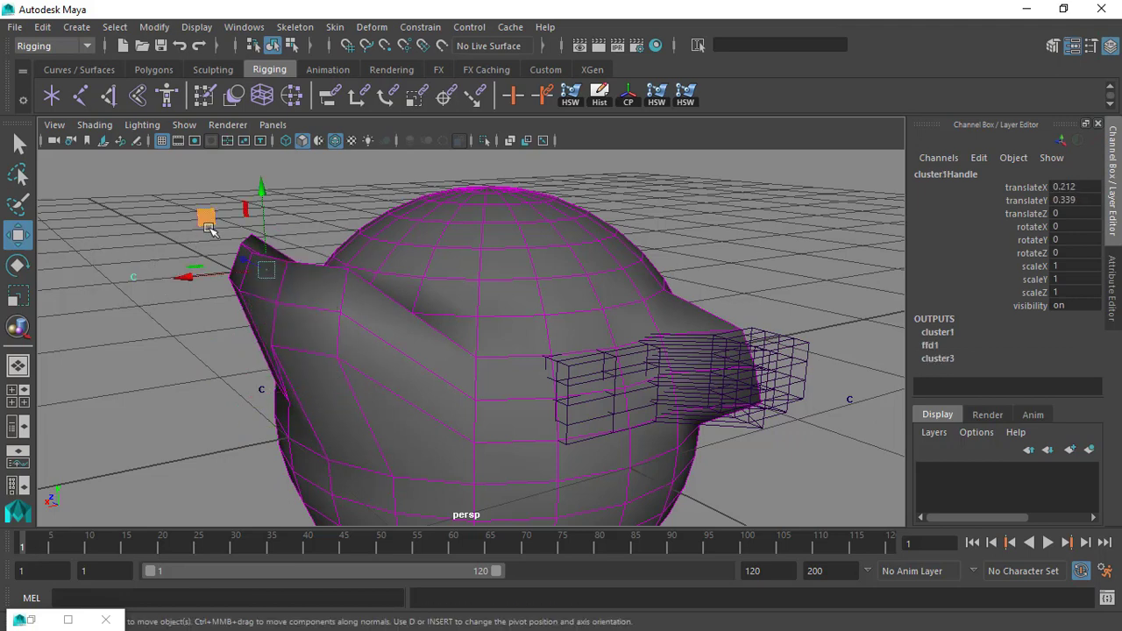
pyautogui.scroll(-1, 229, 240)
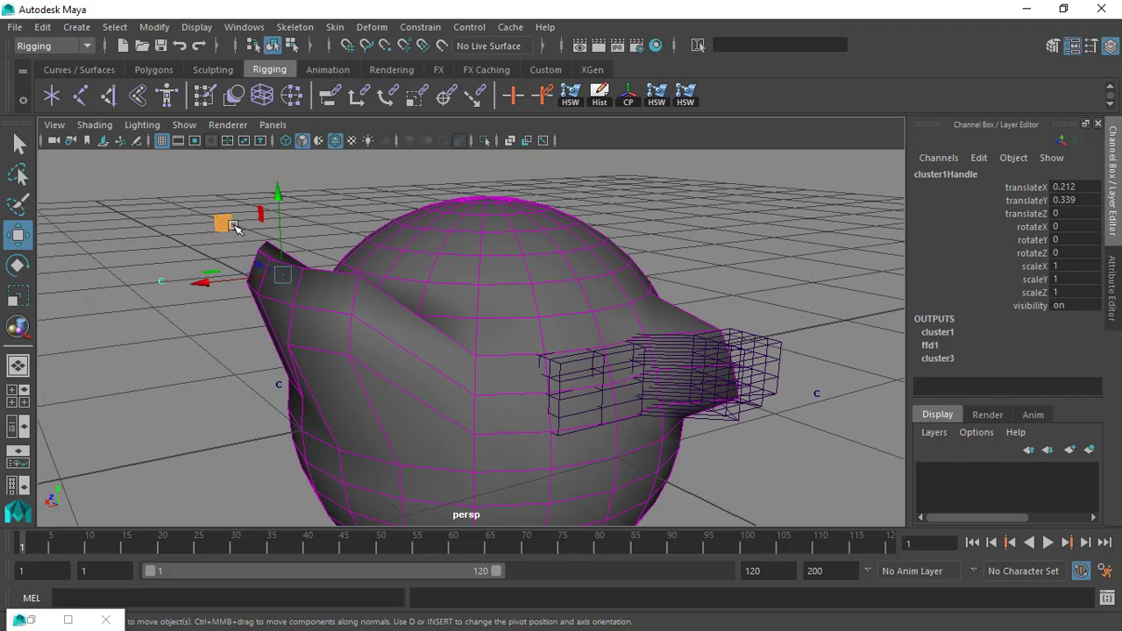
pyautogui.moveTo(225, 226)
pyautogui.mouseDown()
pyautogui.moveTo(181, 243)
pyautogui.moveTo(145, 178)
pyautogui.moveTo(237, 254)
pyautogui.moveTo(255, 246)
pyautogui.moveTo(182, 197)
pyautogui.moveTo(254, 225)
pyautogui.moveTo(225, 219)
pyautogui.mouseUp()
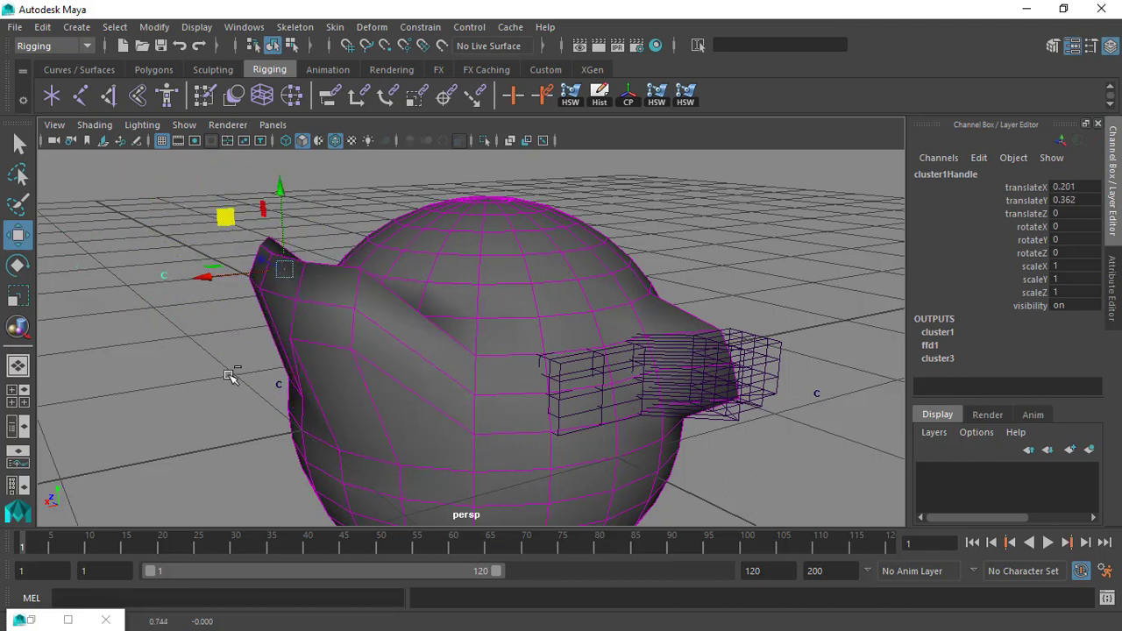
# Select the three-vertex cluster's handle again, try moving it against the first cluster's deformation, and undo the moves.
pyautogui.click(283, 385)
pyautogui.keyDown('alt'); pyautogui.moveTo(265, 388); pyautogui.dragTo(230, 406); pyautogui.keyUp('alt')
pyautogui.scroll(1, 231, 406)
pyautogui.moveTo(241, 356); pyautogui.dragTo(364, 312)
pyautogui.keyDown('alt'); pyautogui.moveTo(322, 280); pyautogui.dragTo(293, 301); pyautogui.keyUp('alt')
pyautogui.hotkey('ctrl', 'z')
pyautogui.hotkey('ctrl', 'z')
pyautogui.hotkey('ctrl', 'z')
pyautogui.hotkey('ctrl', 'z')
pyautogui.hotkey('ctrl', 'z')
pyautogui.hotkey('ctrl', 'z')
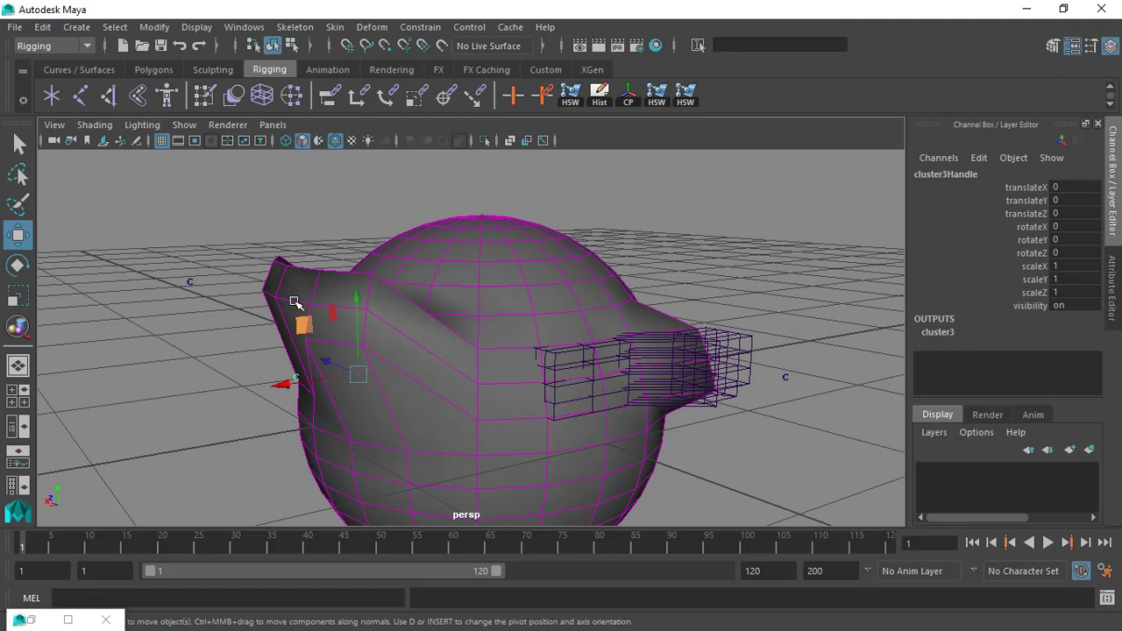
# Select the first cluster's handle to examine its deformation of the sphere, and clear the selection.
pyautogui.keyDown('alt'); pyautogui.moveTo(296, 312); pyautogui.dragTo(266, 316); pyautogui.keyUp('alt')
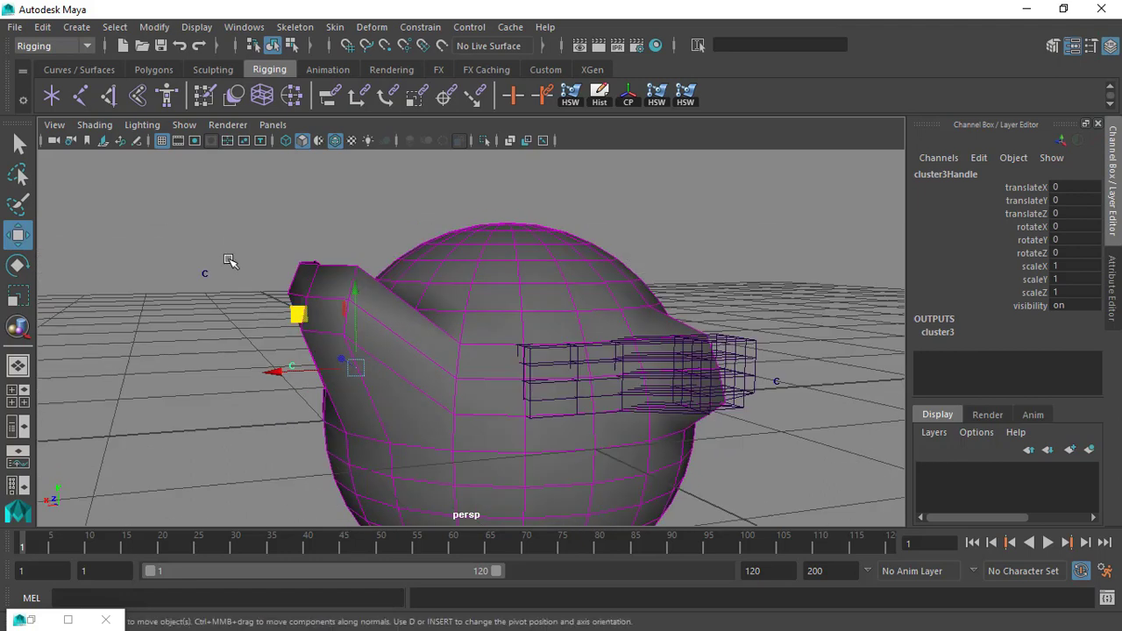
pyautogui.moveTo(195, 250); pyautogui.dragTo(208, 285)
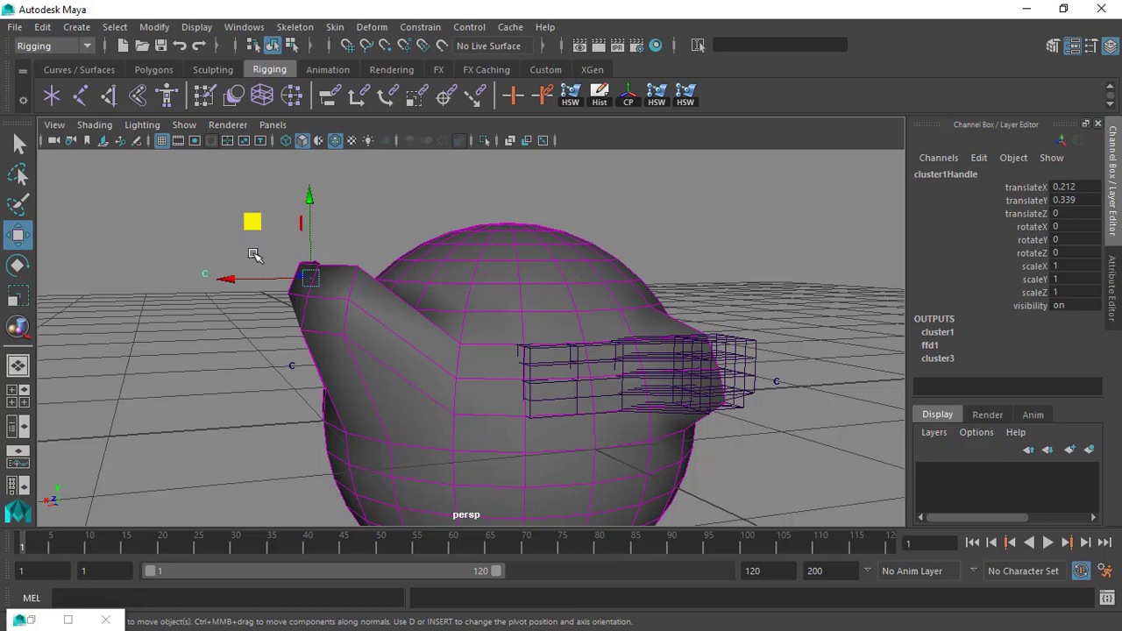
pyautogui.keyDown('alt'); pyautogui.moveTo(245, 229); pyautogui.dragTo(220, 239); pyautogui.keyUp('alt')
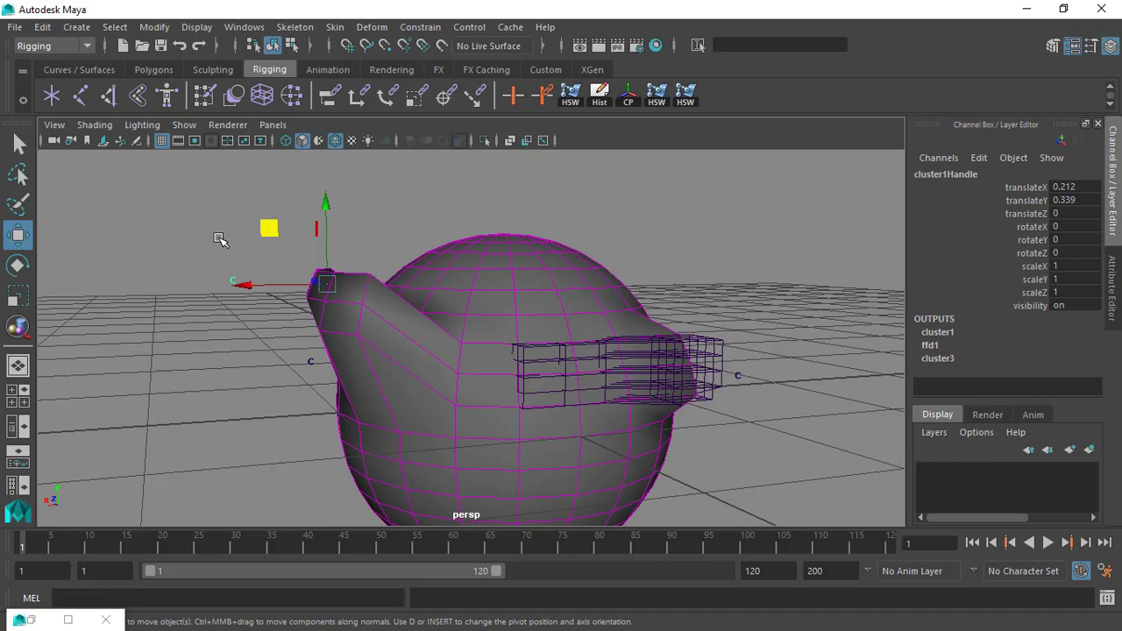
pyautogui.click(250, 349)
pyautogui.keyDown('alt'); pyautogui.moveTo(251, 349); pyautogui.dragTo(236, 346); pyautogui.keyUp('alt')
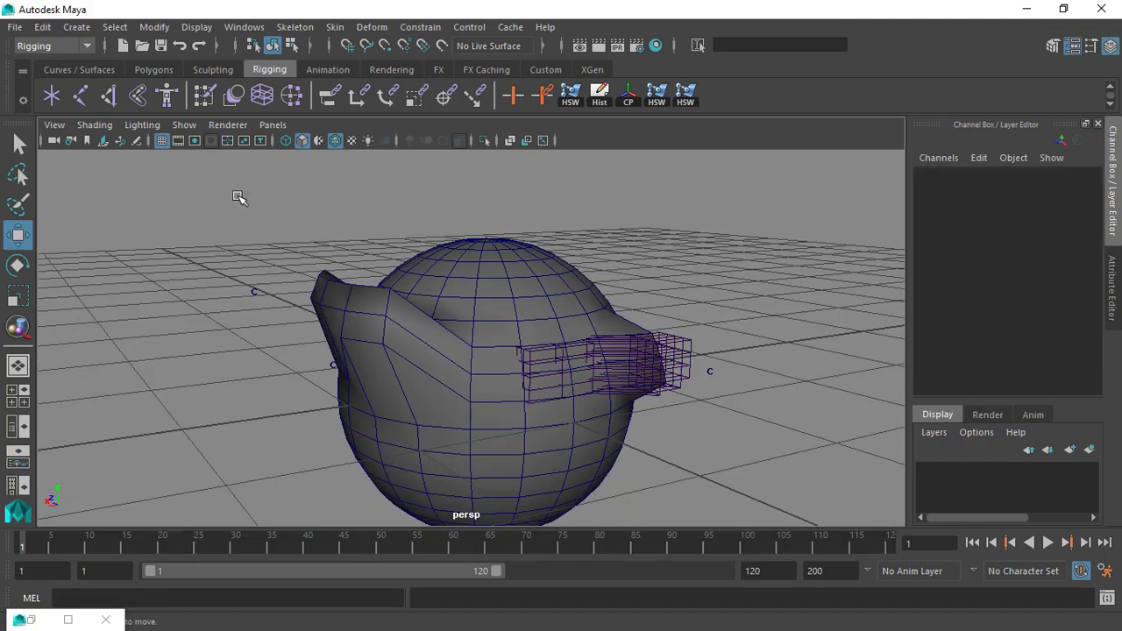
pyautogui.keyDown('alt'); pyautogui.moveTo(602, 295); pyautogui.dragTo(529, 188); pyautogui.keyUp('alt')
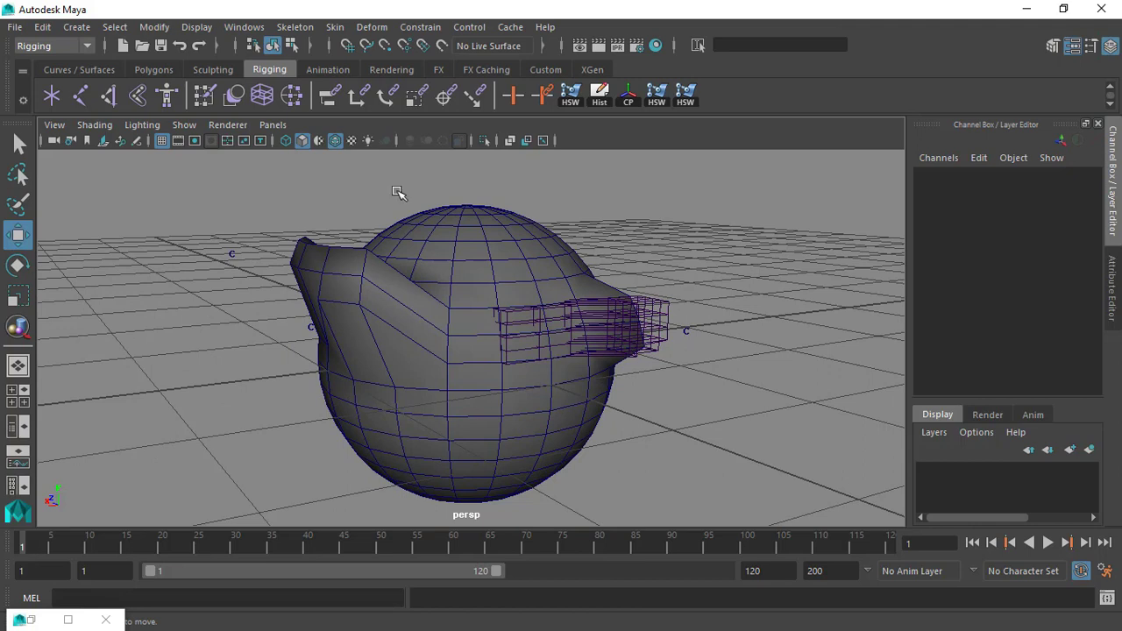